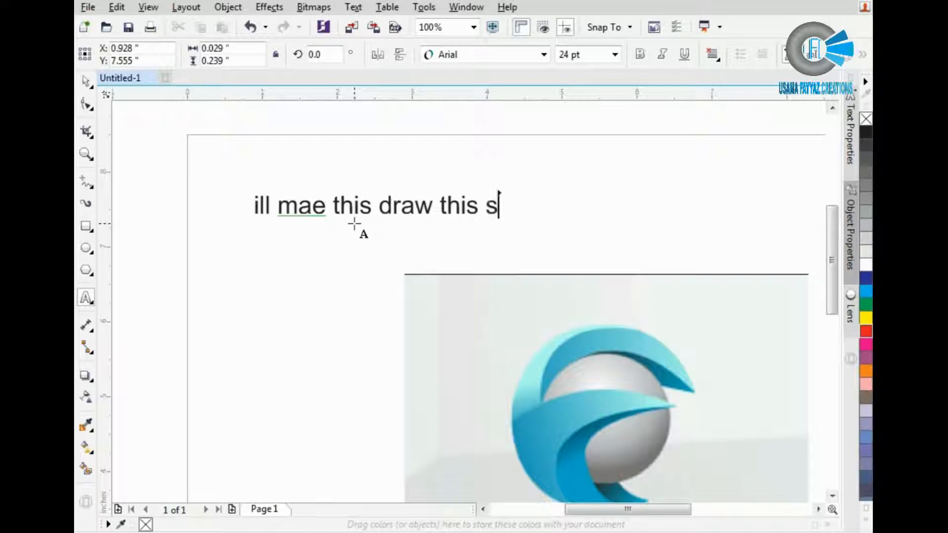
# Delete the line of text above the reference logo image
pyautogui.write('h this')
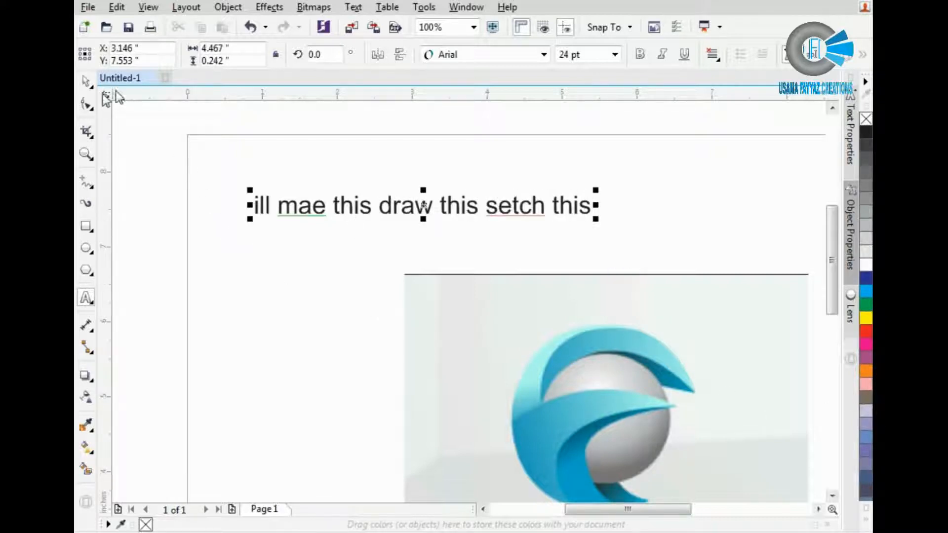
pyautogui.click(87, 81)
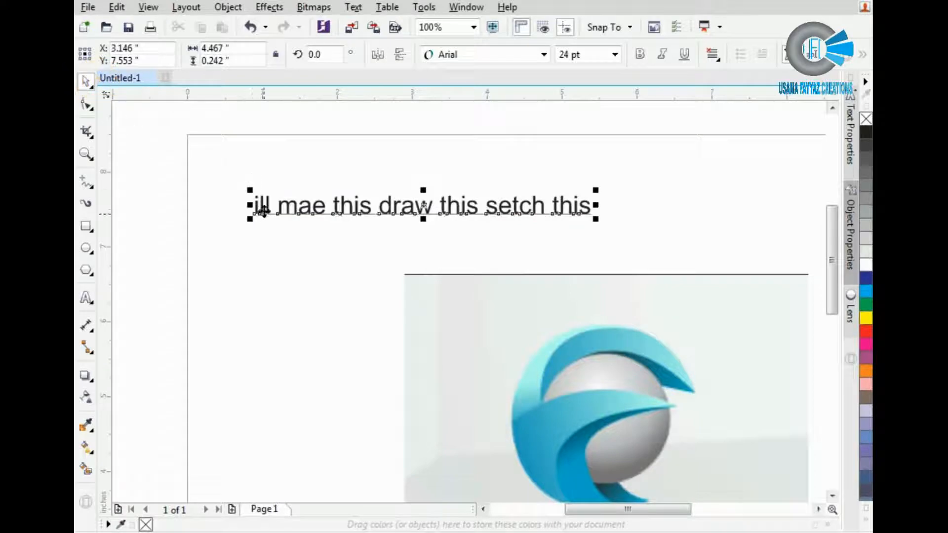
pyautogui.press('Delete')
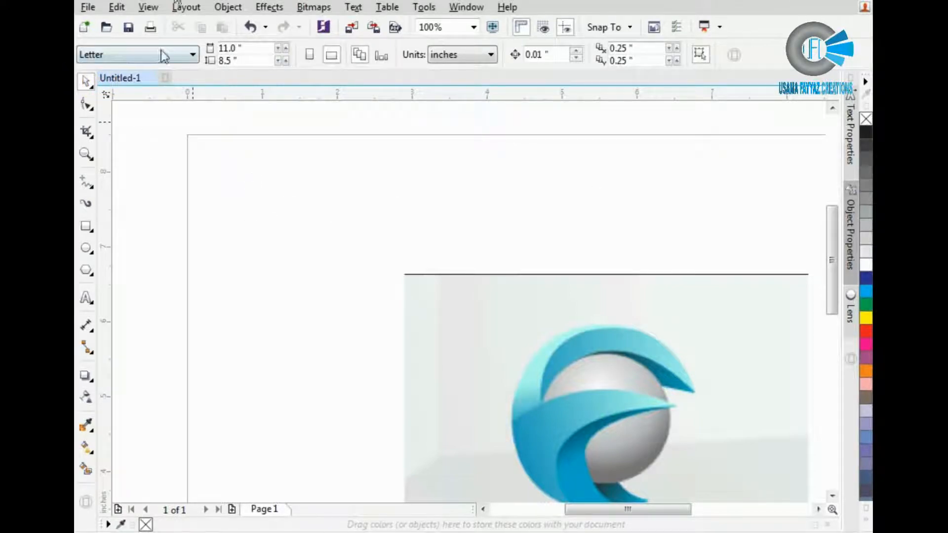
# Add a rectangle that matches the full 11 × 8.5 in page as a frame around the reference logo
pyautogui.scroll(-2, 206, 271)
pyautogui.scroll(1, 390, 388)
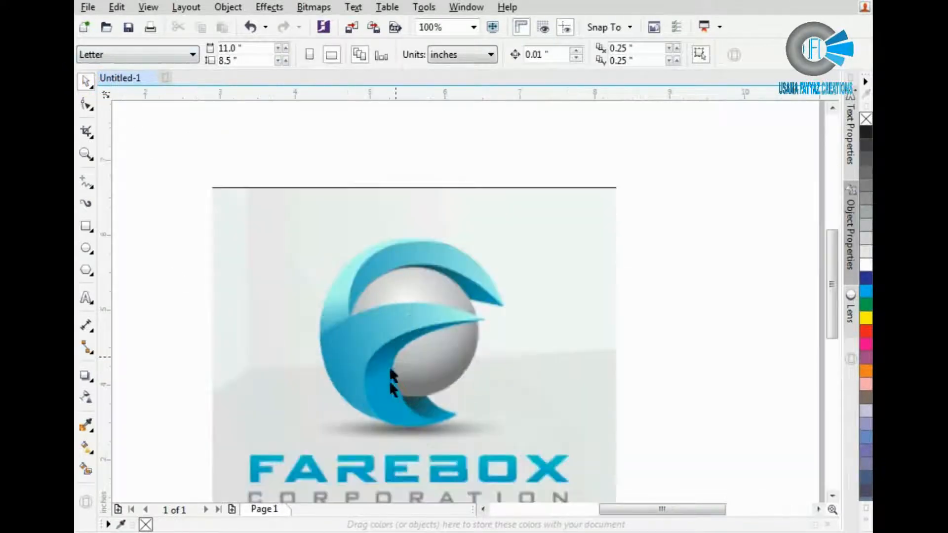
pyautogui.scroll(-1, 349, 379)
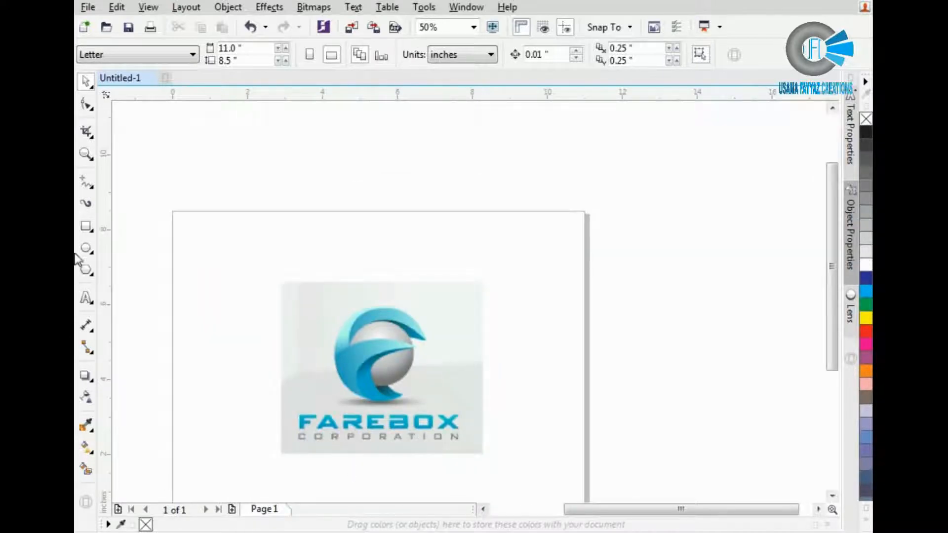
pyautogui.doubleClick(85, 228)
pyautogui.scroll(-1, 427, 222)
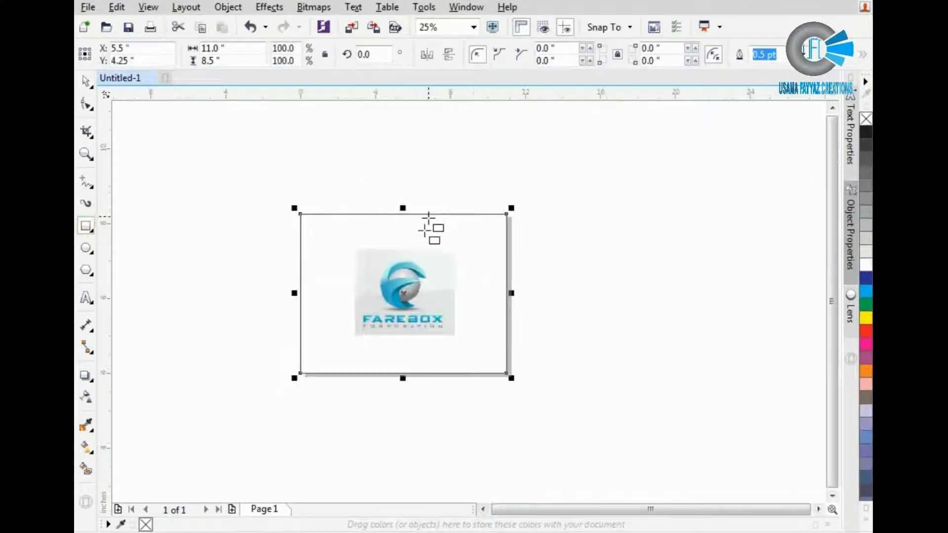
pyautogui.scroll(1, 419, 273)
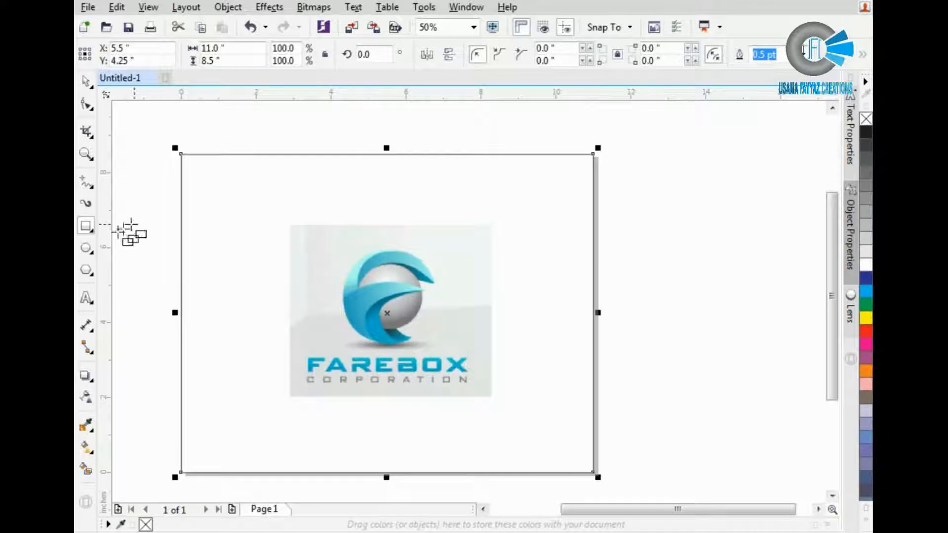
# Draw a back-wall rectangle about 9.07 × 4.7 in against the page's upper-right corner and convert it to curves
pyautogui.moveTo(254, 154); pyautogui.dragTo(598, 332)
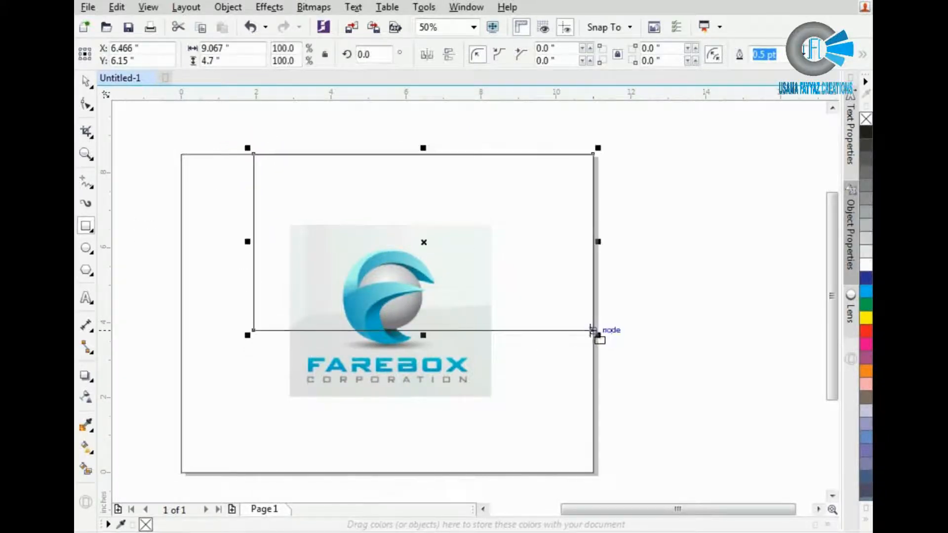
pyautogui.click(87, 105)
pyautogui.click(148, 7)
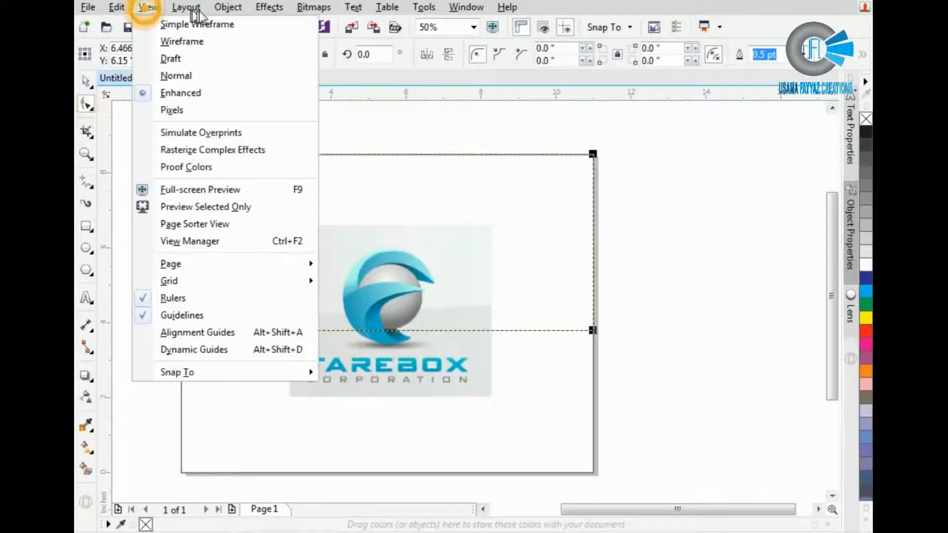
pyautogui.moveTo(227, 7)
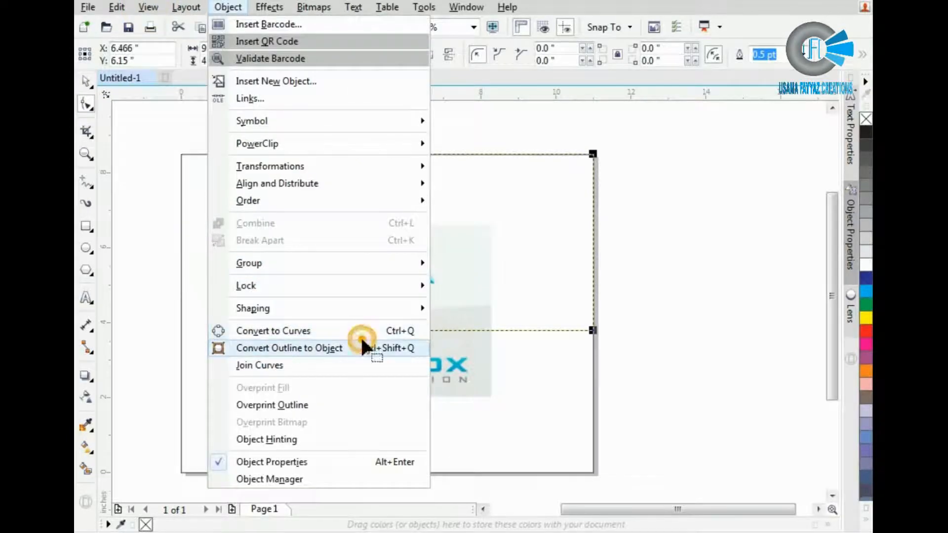
pyautogui.click(360, 333)
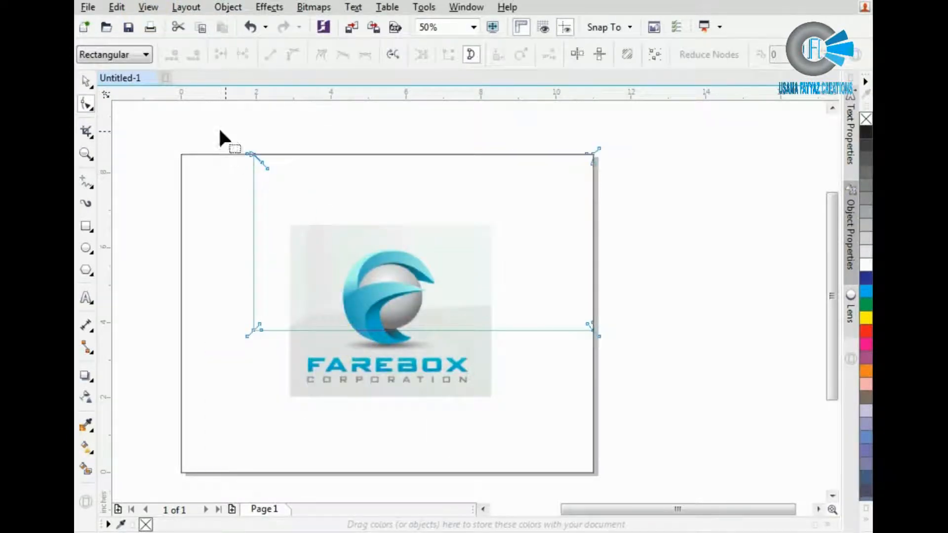
# Convert the back-wall rectangle to curves again and raise its lower-right corner node so the lower edge slopes upward
pyautogui.hotkey('ctrl', 'a')
pyautogui.click(221, 9)
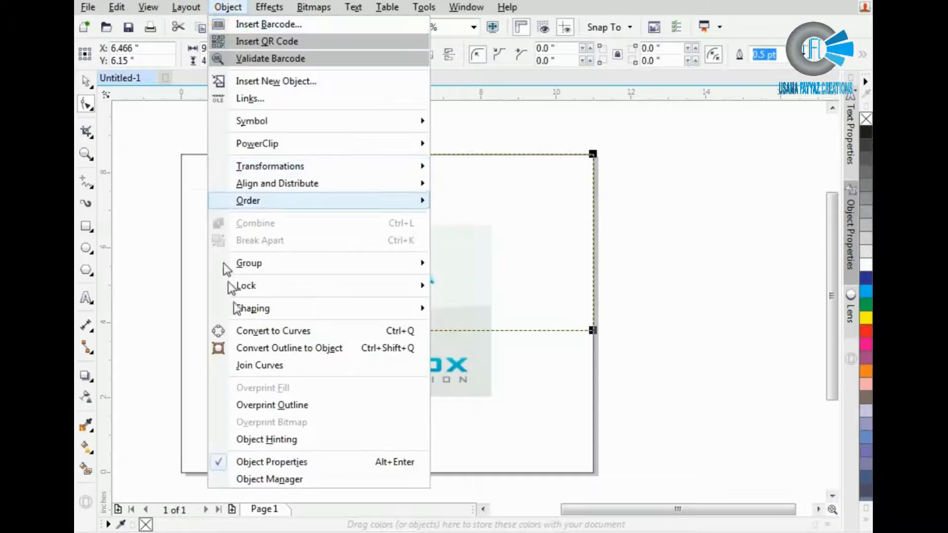
pyautogui.click(232, 327)
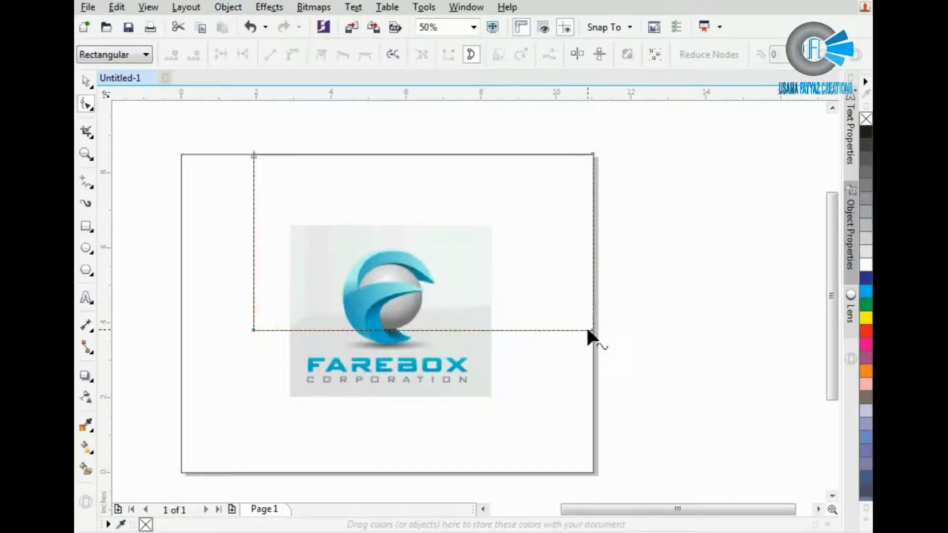
pyautogui.moveTo(588, 331); pyautogui.dragTo(589, 301)
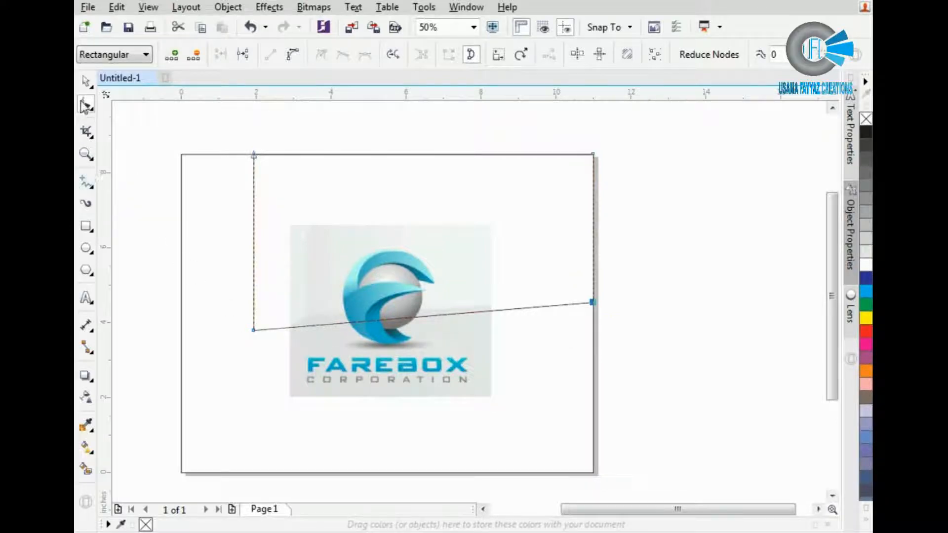
# Mirror a copy of the back wall into the left strip, about 1.93 in wide, and lower its outer bottom corner node
pyautogui.click(87, 82)
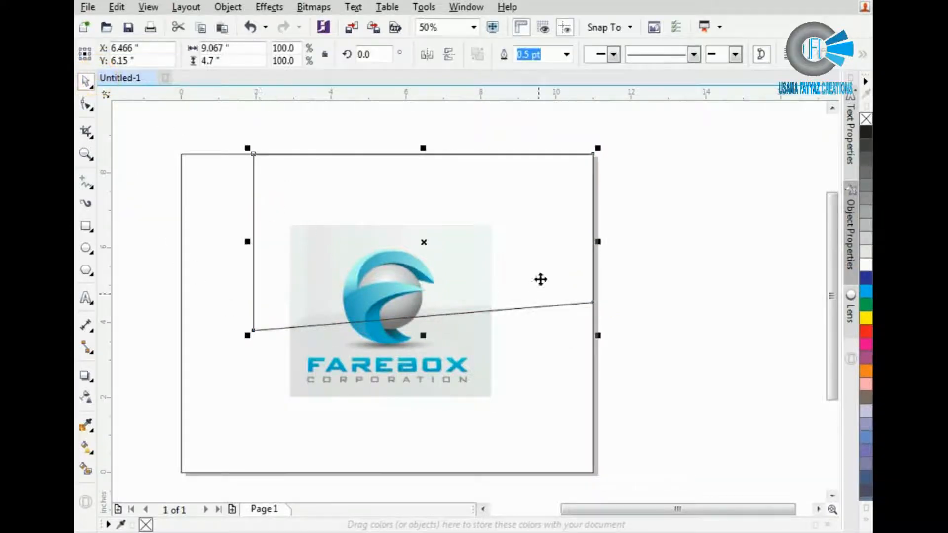
pyautogui.moveTo(600, 242); pyautogui.dragTo(182, 248)
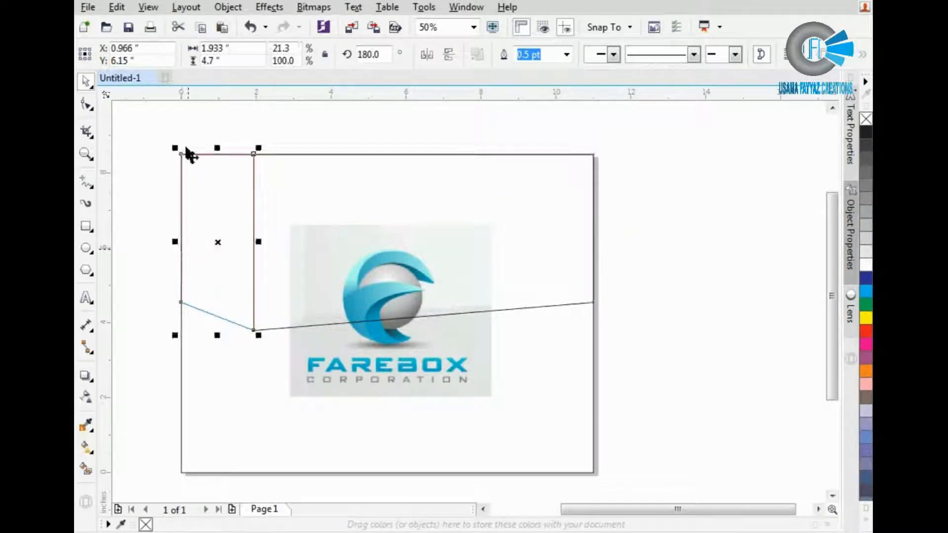
pyautogui.click(83, 106)
pyautogui.moveTo(180, 301); pyautogui.dragTo(180, 367)
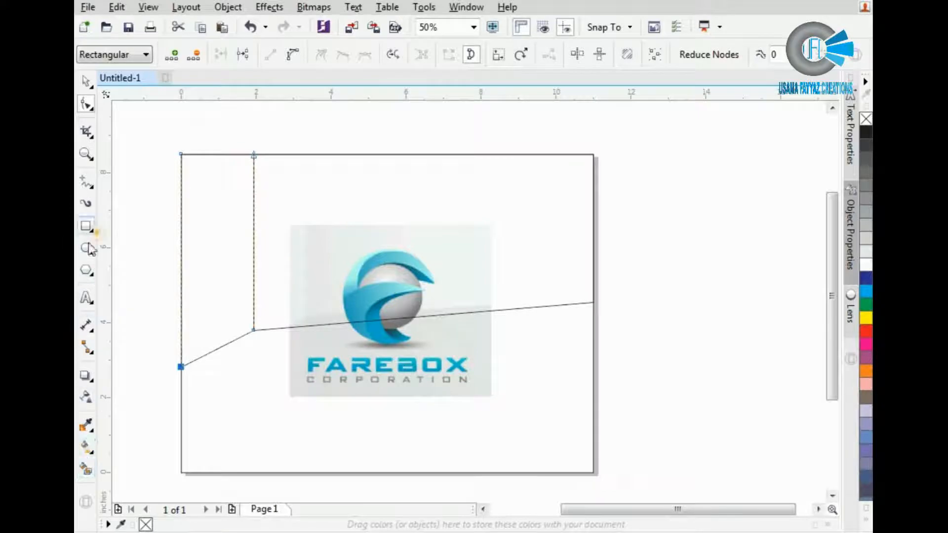
# Draw a floor rectangle about 11 × 4.55 in across the lower part of the page and convert it to curves
pyautogui.click(86, 226)
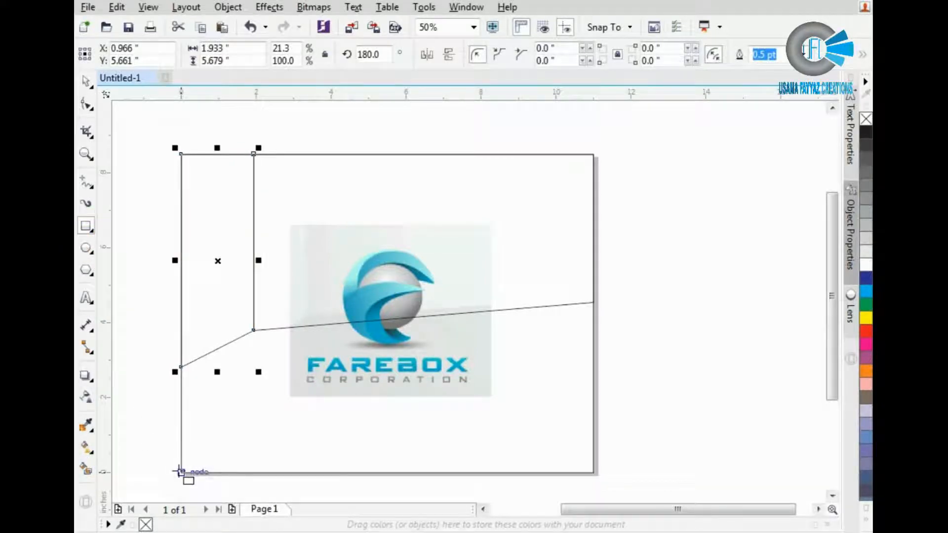
pyautogui.moveTo(180, 471); pyautogui.dragTo(597, 302)
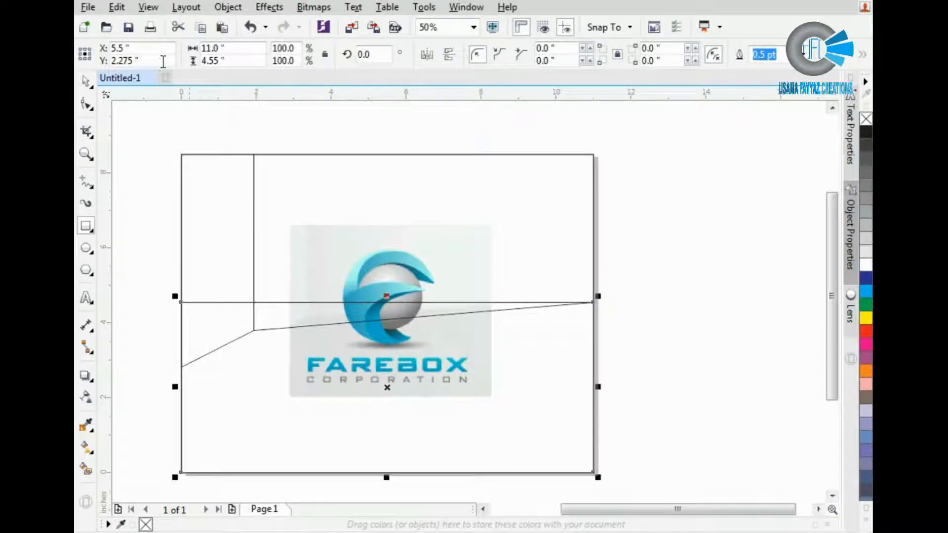
pyautogui.click(87, 105)
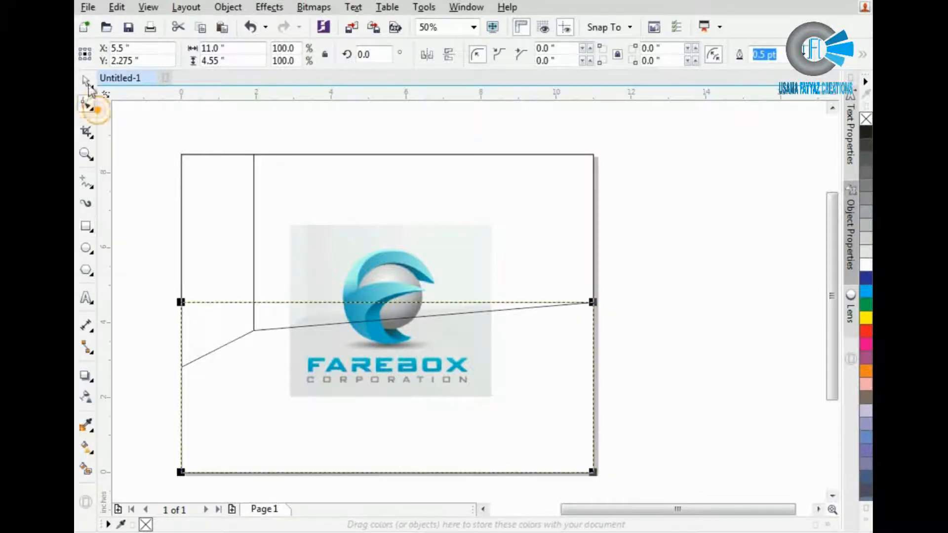
pyautogui.click(228, 7)
pyautogui.click(249, 331)
pyautogui.scroll(2, 221, 329)
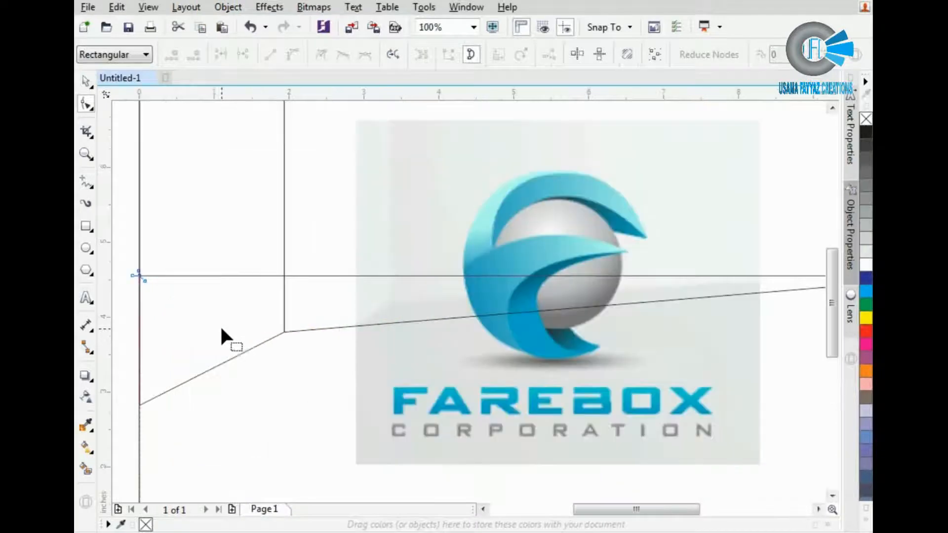
# Redo the floor rectangle's curve conversion and move its upper-left corner node to the corner where the two walls meet
pyautogui.hotkey('ctrl', 'z')
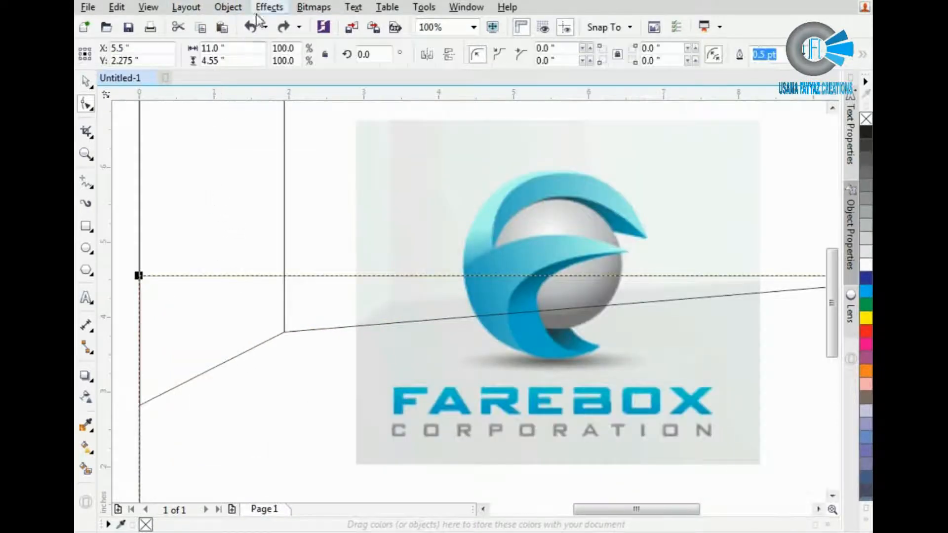
pyautogui.click(227, 7)
pyautogui.click(251, 332)
pyautogui.scroll(-2, 262, 330)
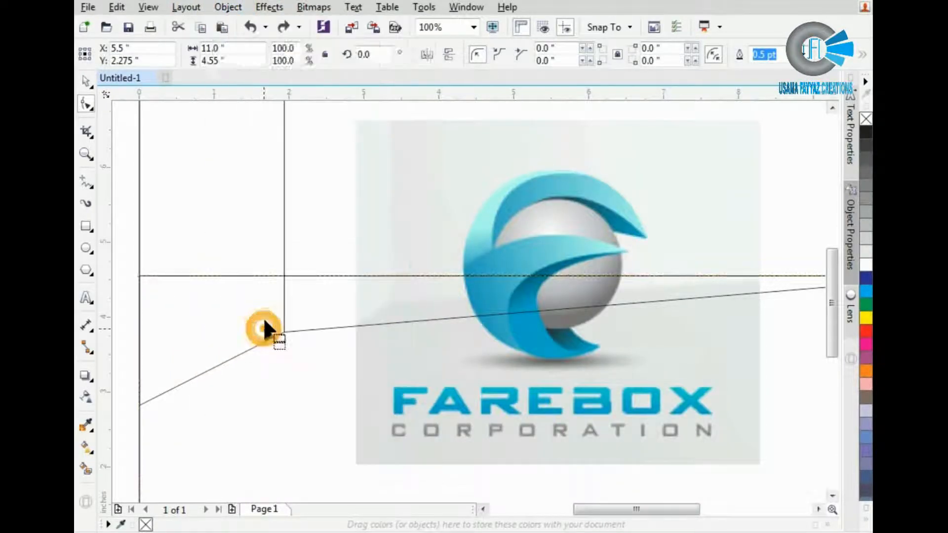
pyautogui.scroll(2, 262, 331)
pyautogui.moveTo(138, 274); pyautogui.dragTo(282, 331)
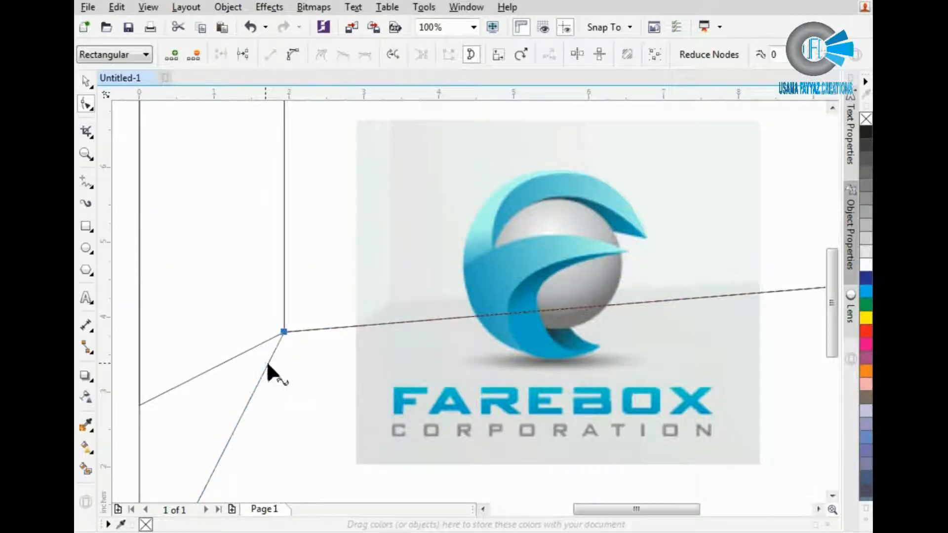
# Add a node on the floor's slanted left edge and move it to the left wall's outer bottom corner
pyautogui.click(265, 366)
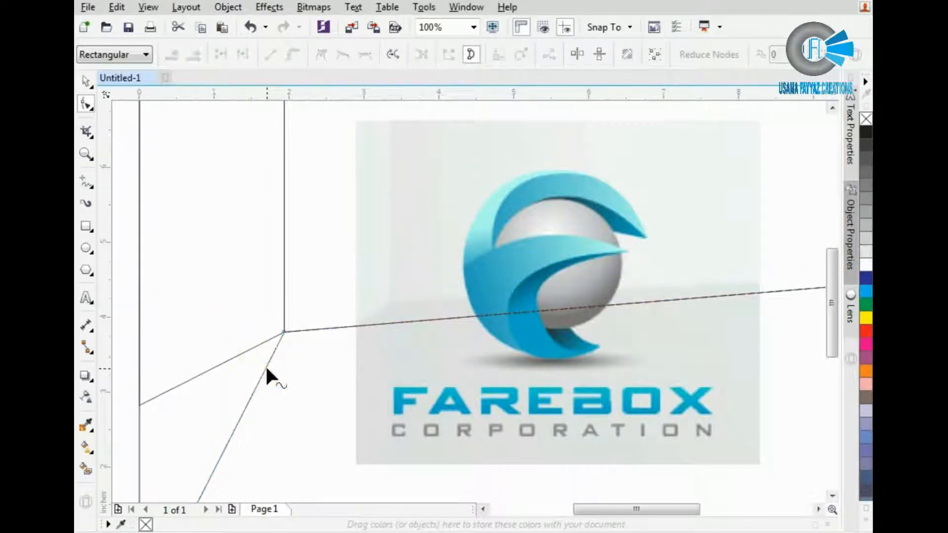
pyautogui.click(265, 368)
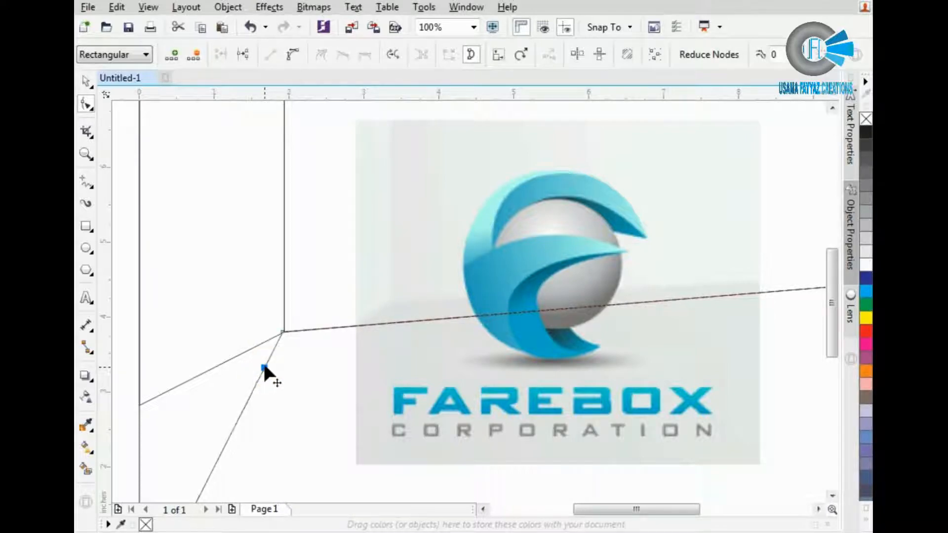
pyautogui.hotkey('ctrl', 'z')
pyautogui.click(266, 359)
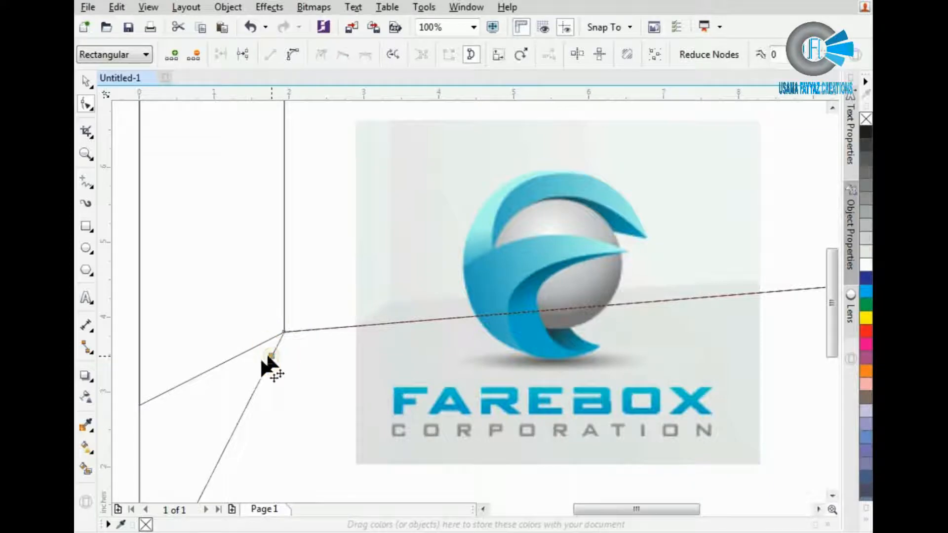
pyautogui.moveTo(260, 356); pyautogui.dragTo(140, 408)
pyautogui.scroll(-1, 198, 335)
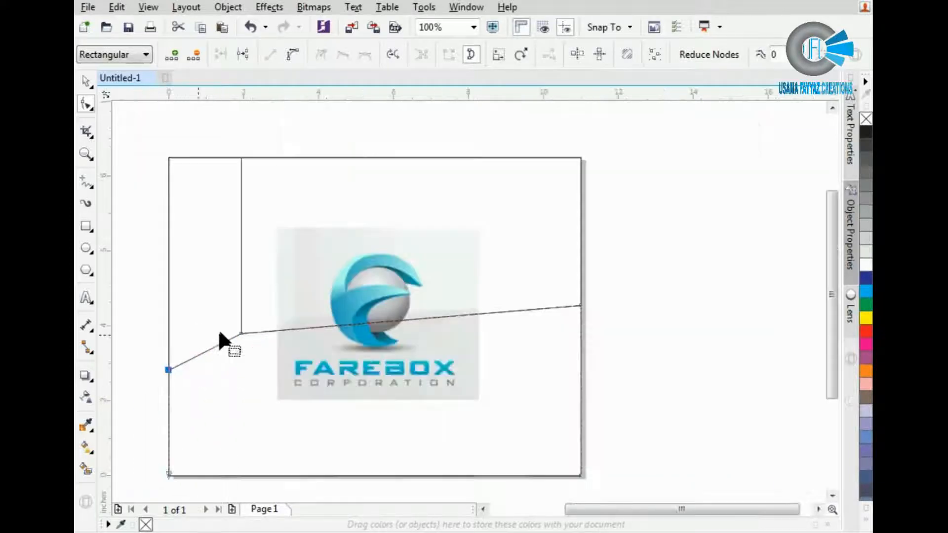
# Fill the left wall and the back wall with light greys sampled from the matching areas of the reference image's background
pyautogui.click(86, 425)
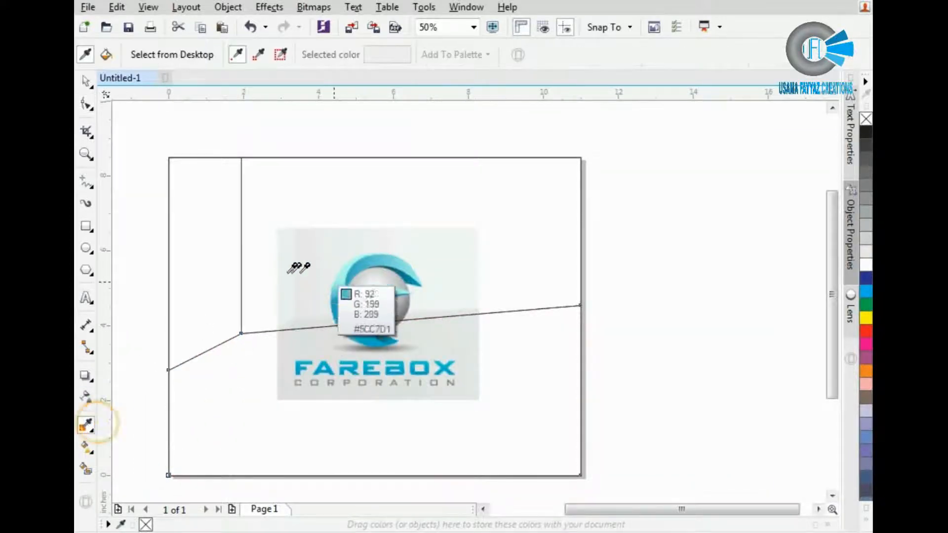
pyautogui.click(287, 274)
pyautogui.click(217, 249)
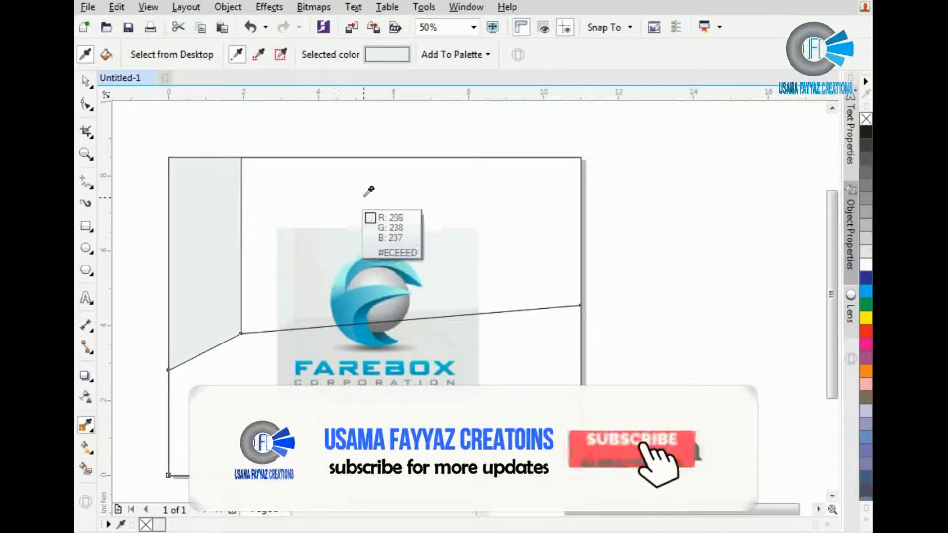
pyautogui.click(311, 248)
pyautogui.click(304, 215)
pyautogui.press('space')
pyautogui.press('space')
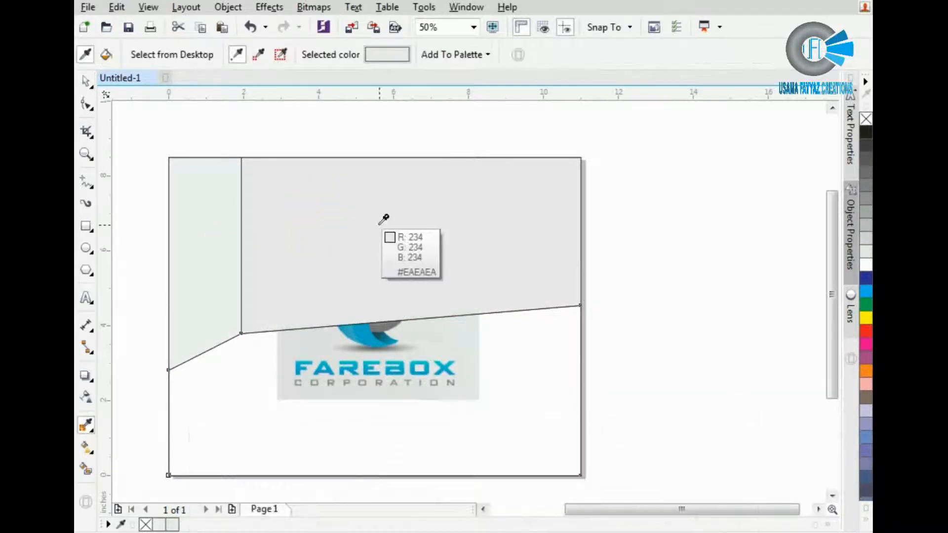
# Fill the floor shape with a light grey sampled from the floor area of the reference image
pyautogui.press('space')
pyautogui.press('space')
pyautogui.click(304, 327)
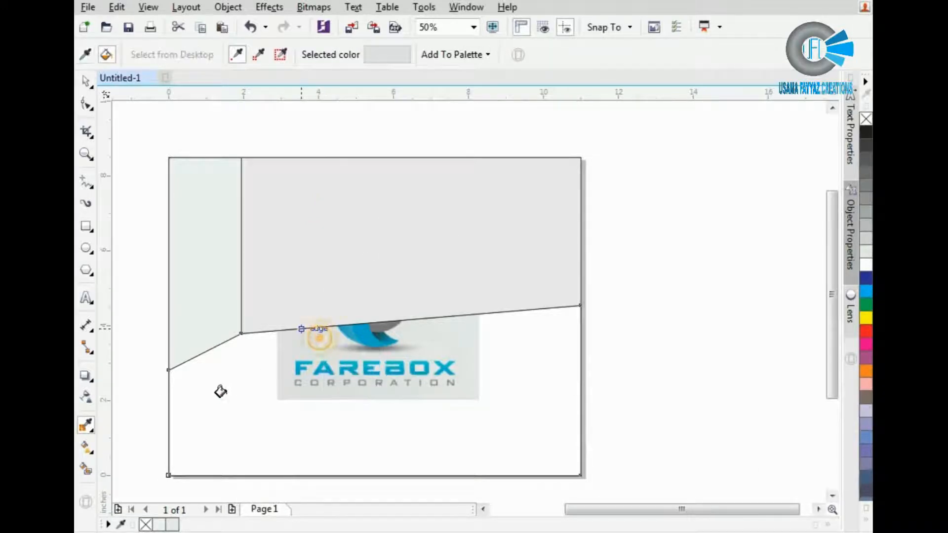
pyautogui.click(217, 393)
# Select the wall and floor shapes together and remove their outlines
pyautogui.press('space')
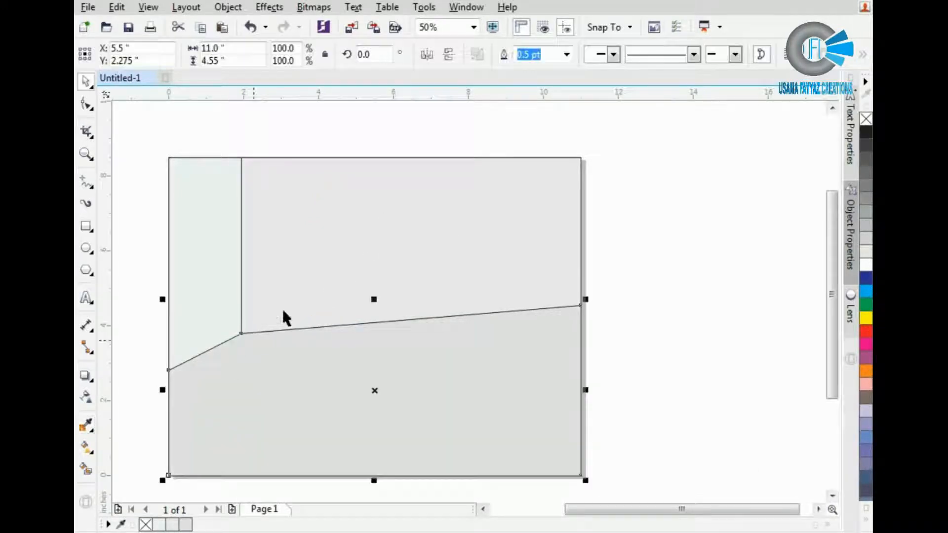
pyautogui.click(292, 277)
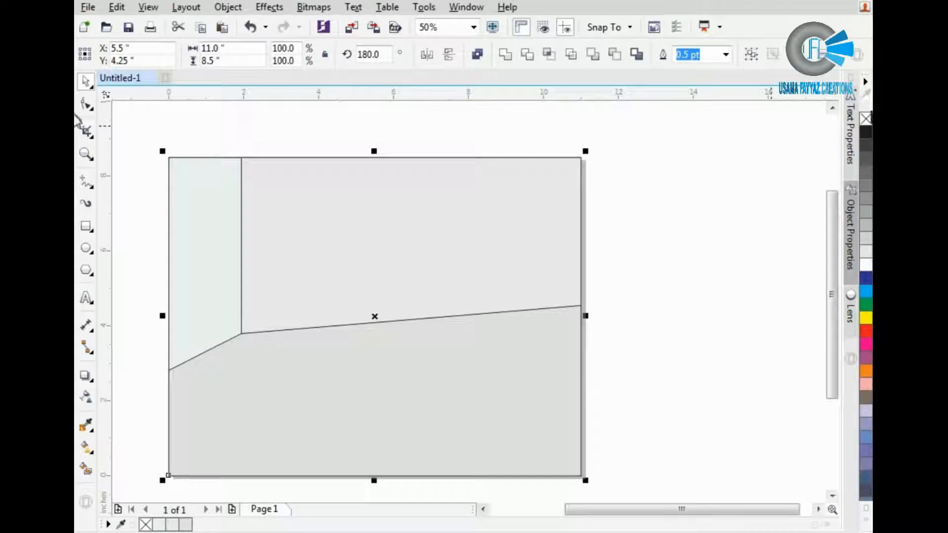
pyautogui.rightClick(866, 119)
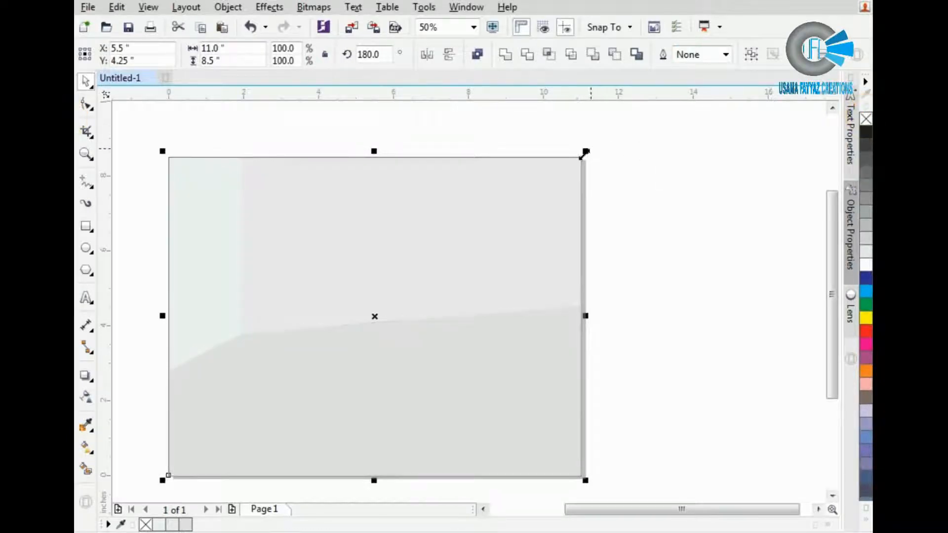
# Cut the wall and floor shapes and paste them inside the page-sized rectangle as an empty PowerClip frame
pyautogui.click(537, 176)
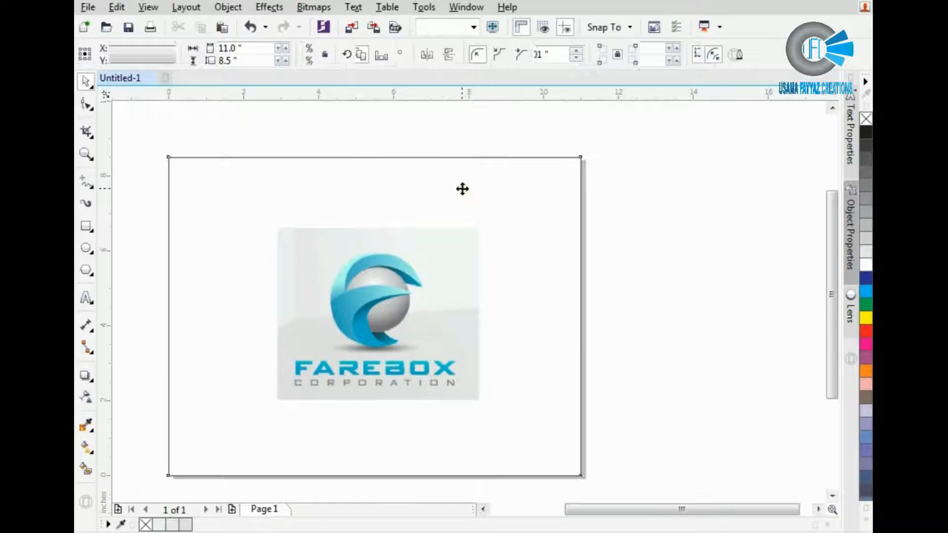
pyautogui.click(461, 187)
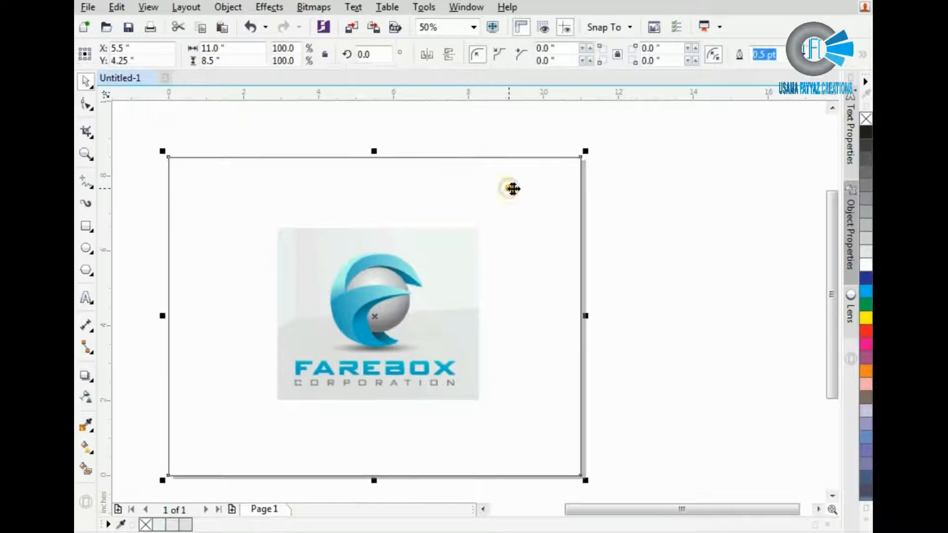
pyautogui.click(445, 138)
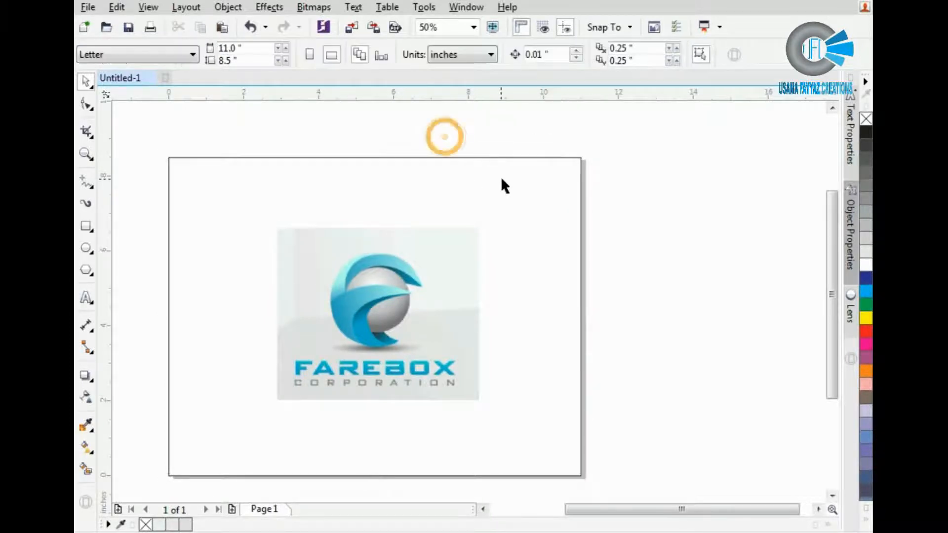
pyautogui.rightClick(502, 177)
pyautogui.moveTo(670, 183)
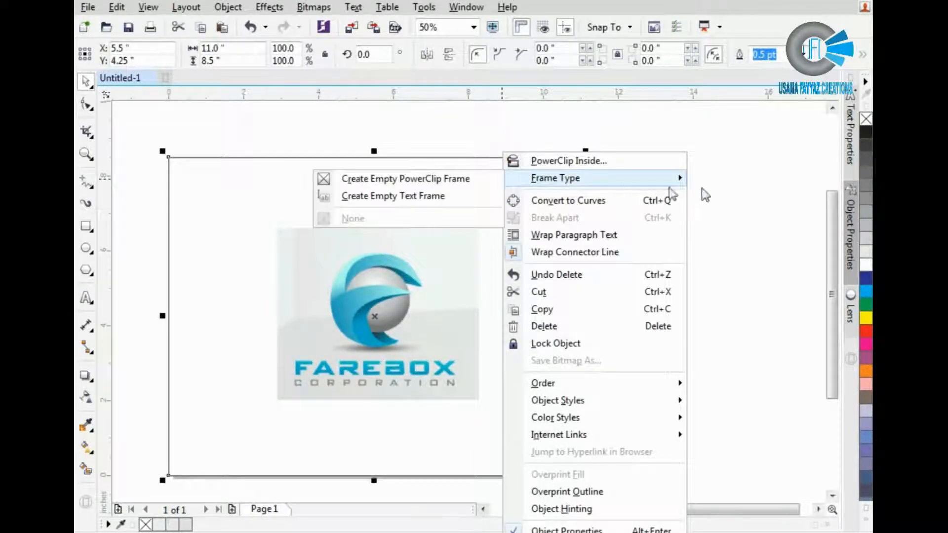
pyautogui.click(487, 179)
pyautogui.click(502, 186)
pyautogui.hotkey('ctrl', 'v')
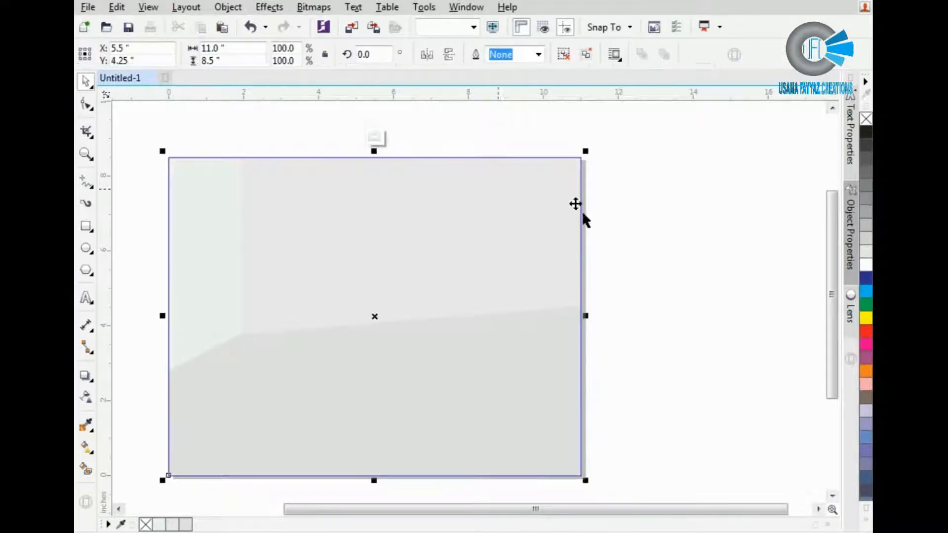
pyautogui.keyDown('ctrl'); pyautogui.click(649, 205); pyautogui.keyUp('ctrl')
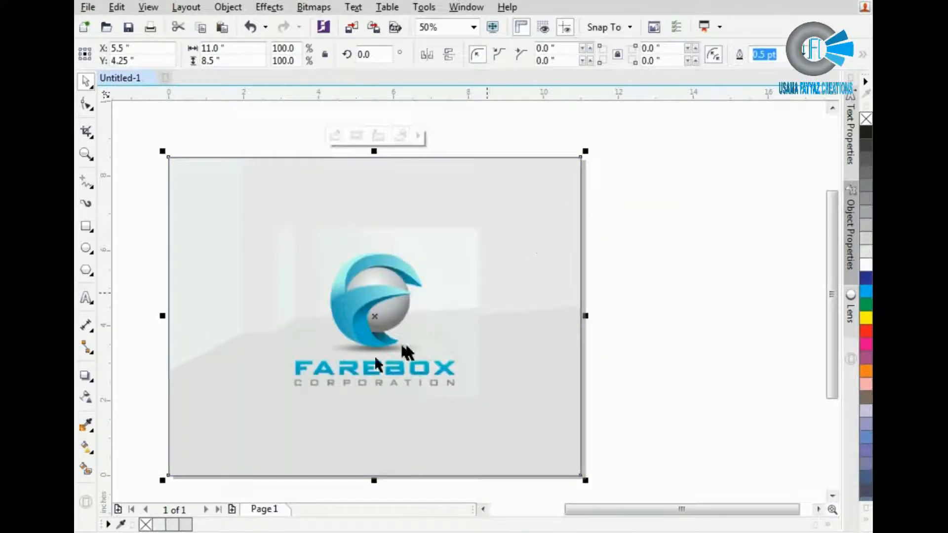
# Unlock the reference image and move it off the background, beside the page
pyautogui.press('Escape')
pyautogui.scroll(-1, 336, 322)
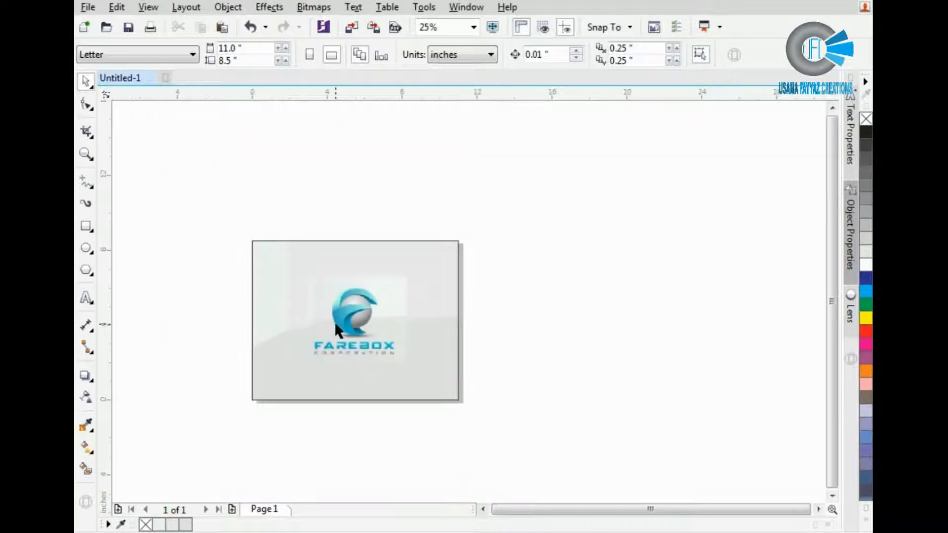
pyautogui.scroll(1, 333, 321)
pyautogui.rightClick(333, 317)
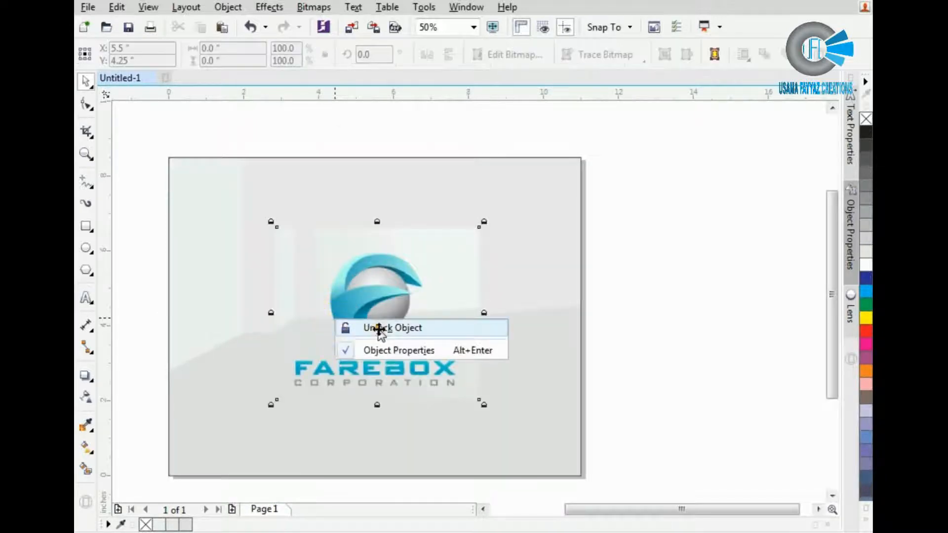
pyautogui.click(376, 327)
pyautogui.scroll(-1, 332, 309)
pyautogui.moveTo(332, 309); pyautogui.dragTo(467, 321)
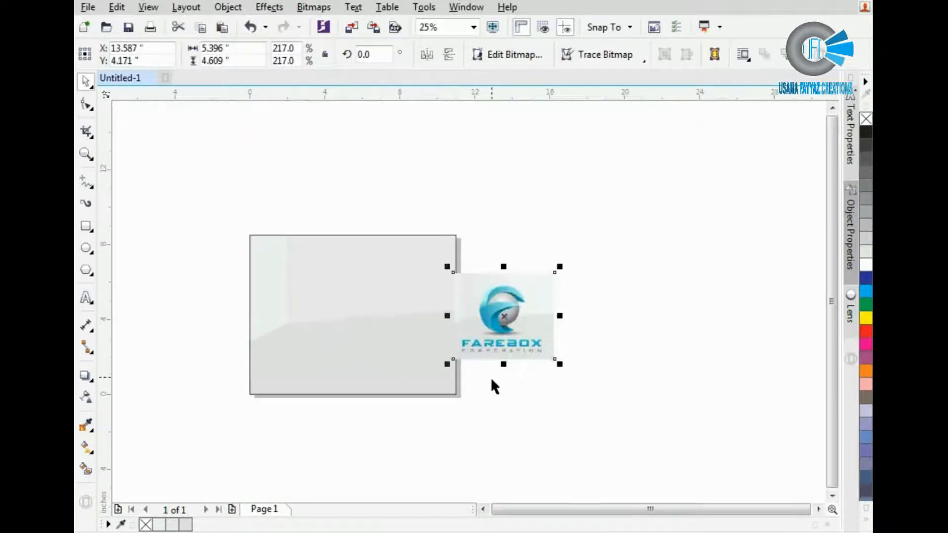
# Lock the PowerClip background so that it cannot be moved or selected while tracing
pyautogui.click(491, 381)
pyautogui.click(407, 348)
pyautogui.rightClick(408, 349)
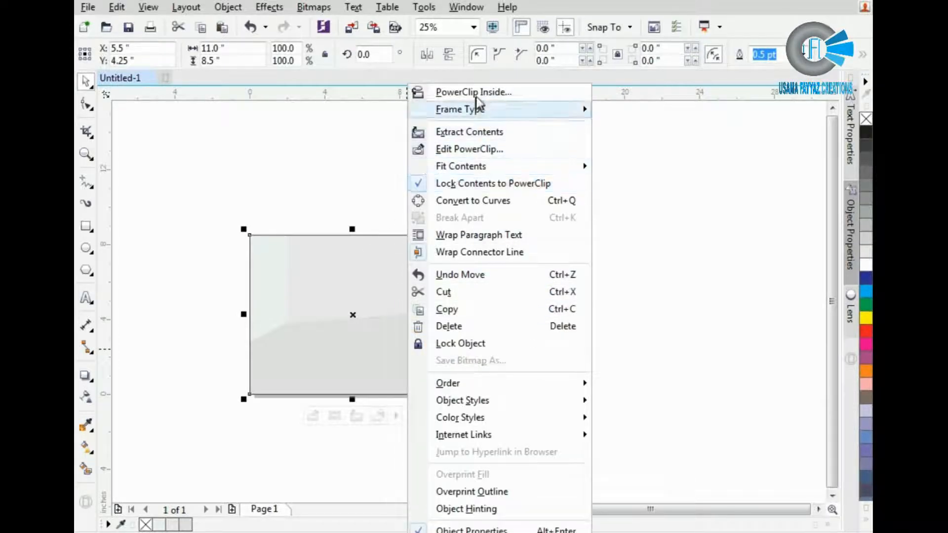
pyautogui.click(460, 343)
pyautogui.click(582, 406)
# Center the reference image on the page, over the locked background
pyautogui.click(535, 339)
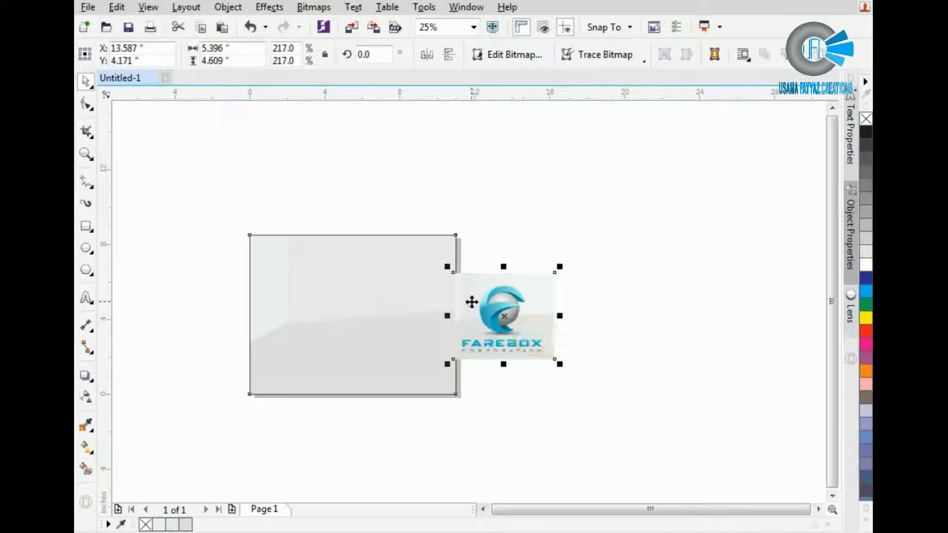
pyautogui.press('p')
pyautogui.click(478, 357)
# Draw a rectangle over the lower half of the blue emblem and convert it to curves for node editing
pyautogui.scroll(1, 356, 348)
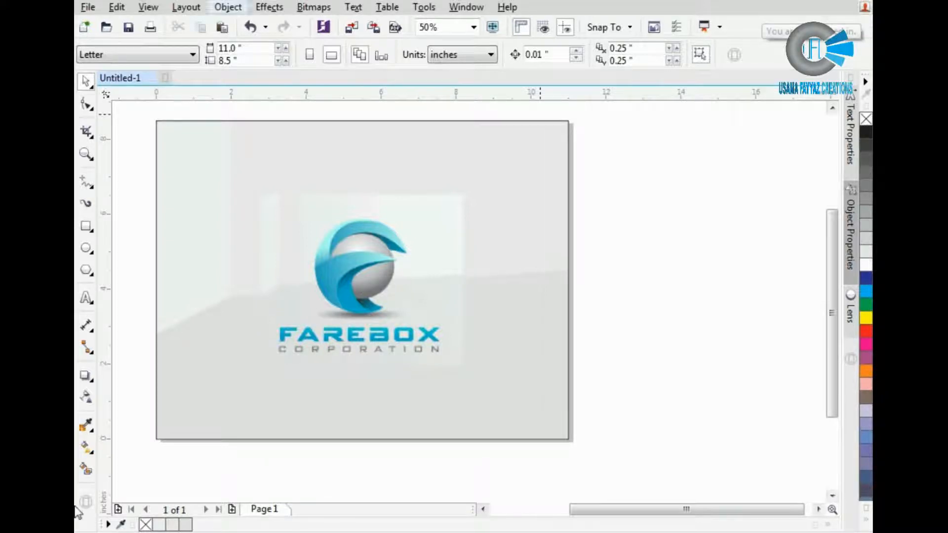
pyautogui.scroll(2, 326, 260)
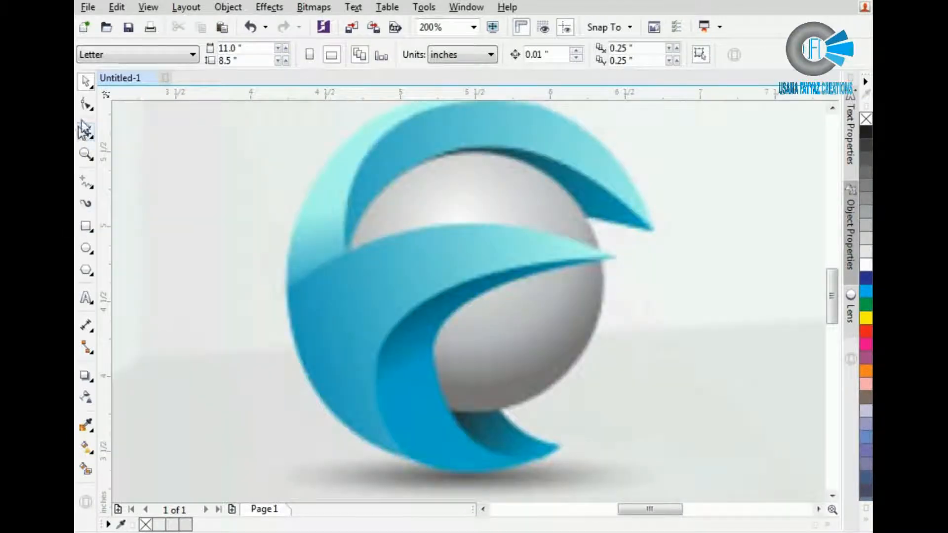
pyautogui.click(87, 226)
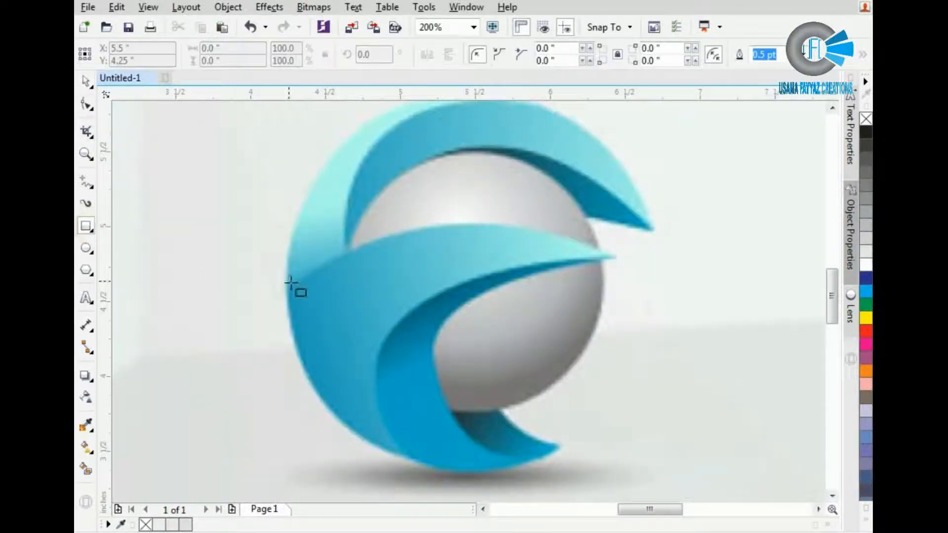
pyautogui.moveTo(287, 290); pyautogui.dragTo(571, 464)
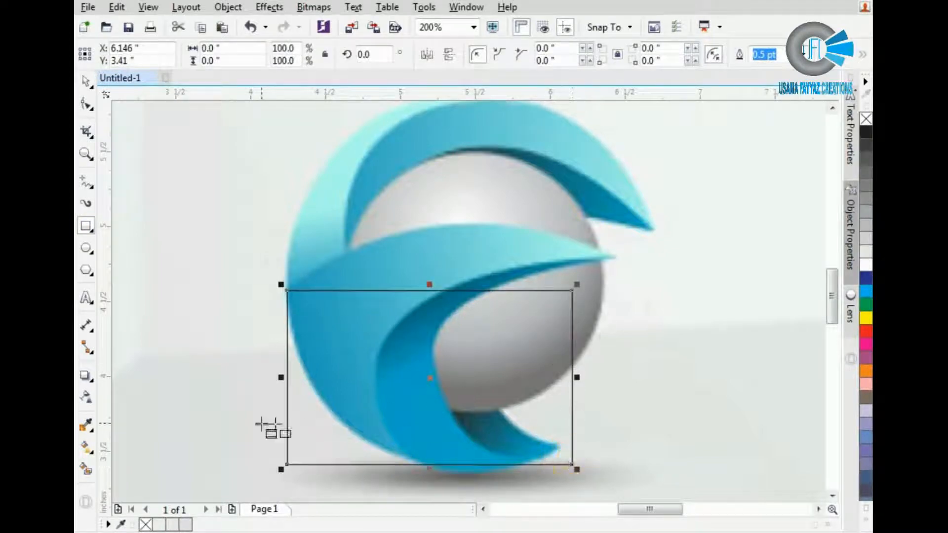
pyautogui.hotkey('ctrl', 'q')
pyautogui.press('F10')
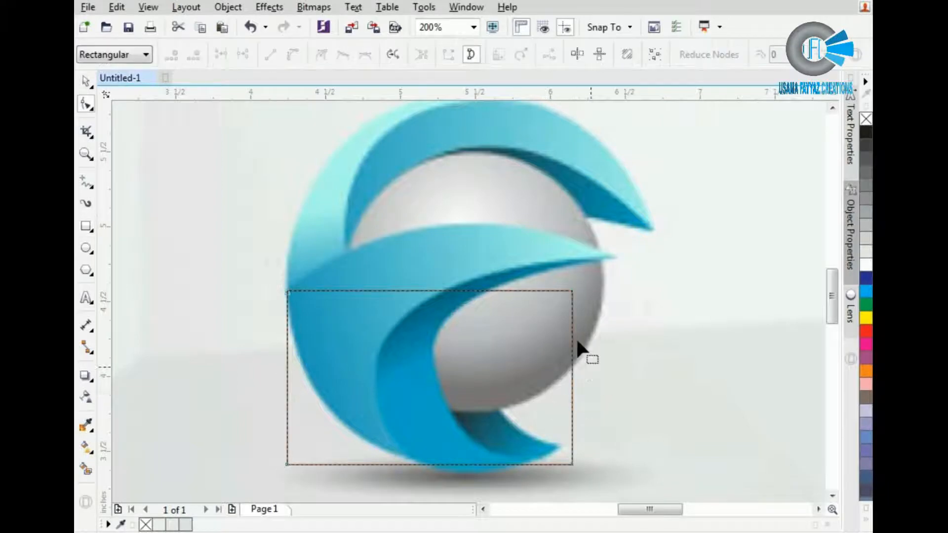
# Move the rectangle's upper right node to the tip of the middle blue arm and curve its upper edge along the arm
pyautogui.moveTo(572, 291); pyautogui.dragTo(615, 258)
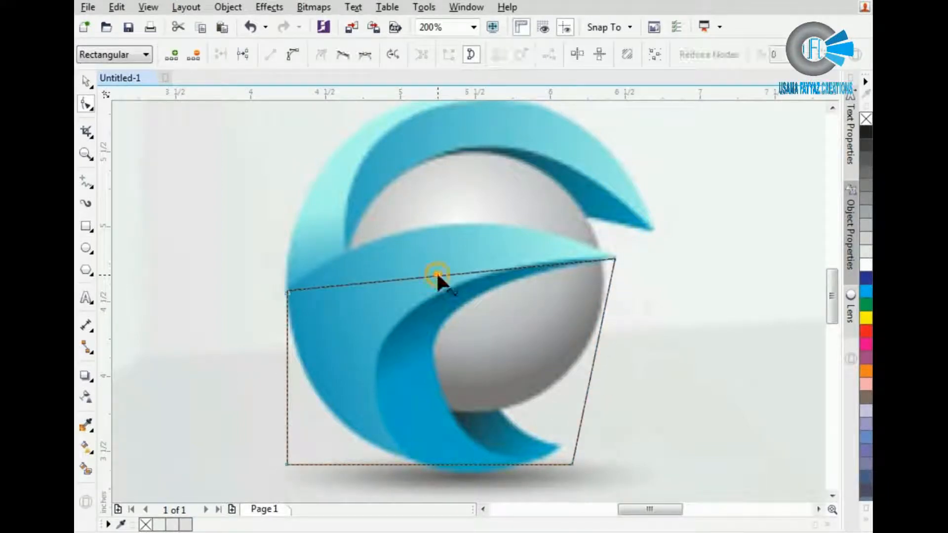
pyautogui.rightClick(438, 275)
pyautogui.click(470, 342)
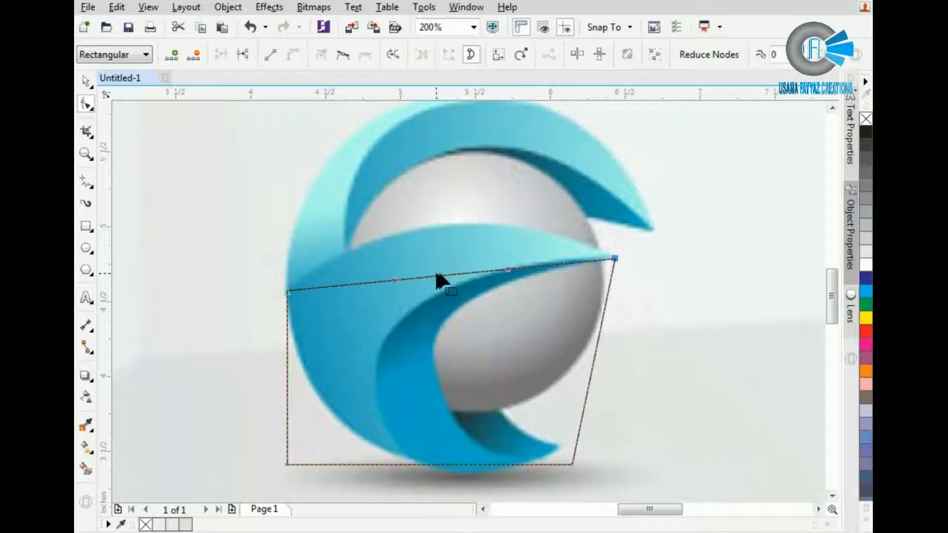
pyautogui.click(448, 277)
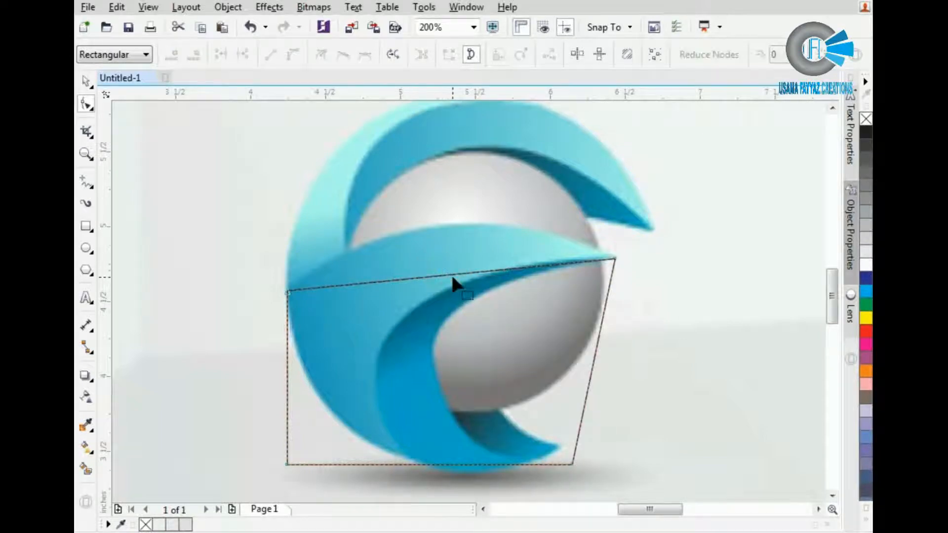
pyautogui.moveTo(452, 271); pyautogui.dragTo(438, 222)
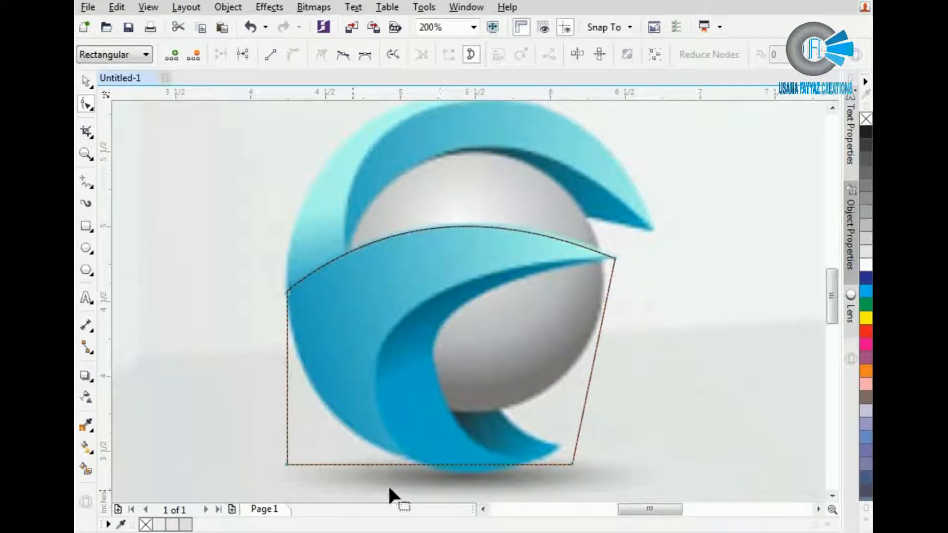
# Move the shape's lower right node to the emblem's lower blue tip and delete its lower left node
pyautogui.scroll(1, 540, 483)
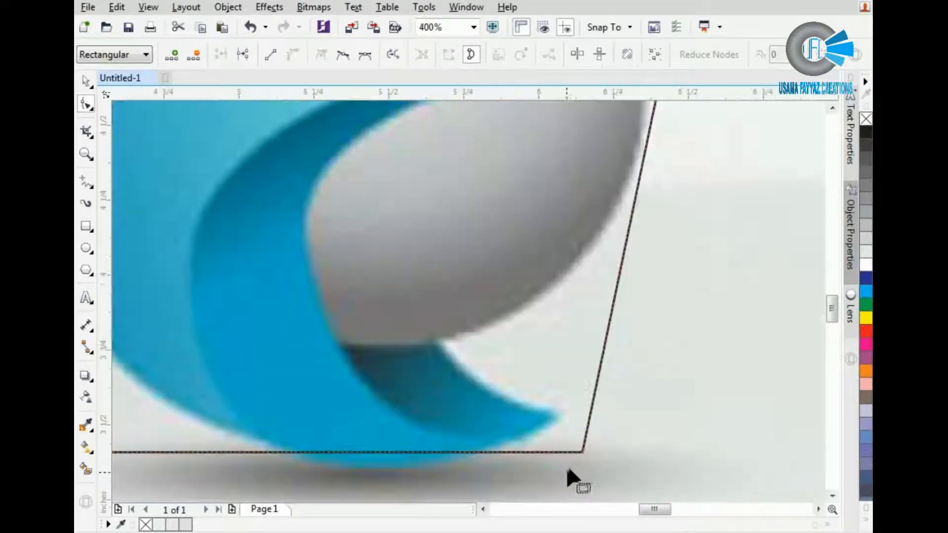
pyautogui.moveTo(582, 451); pyautogui.dragTo(562, 404)
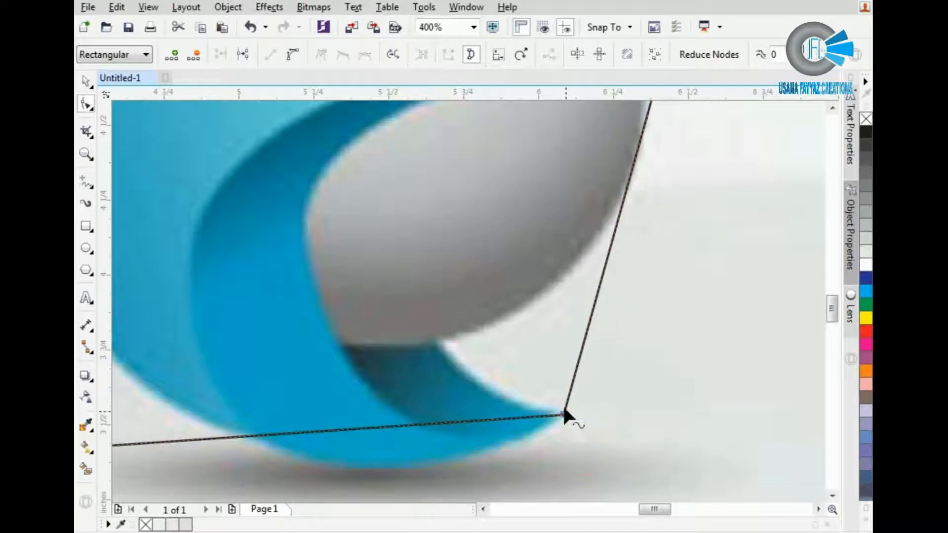
pyautogui.scroll(-1, 562, 403)
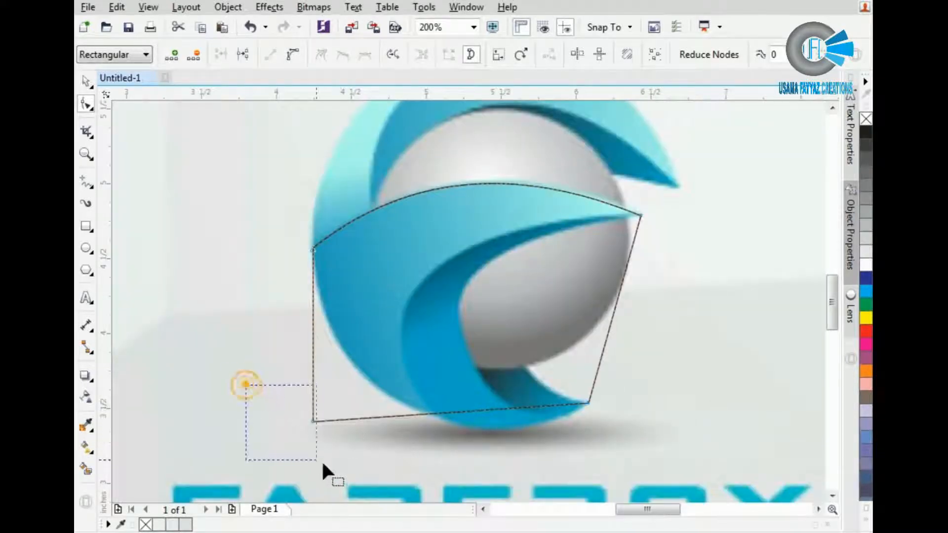
pyautogui.moveTo(322, 464); pyautogui.dragTo(326, 468)
pyautogui.press('Delete')
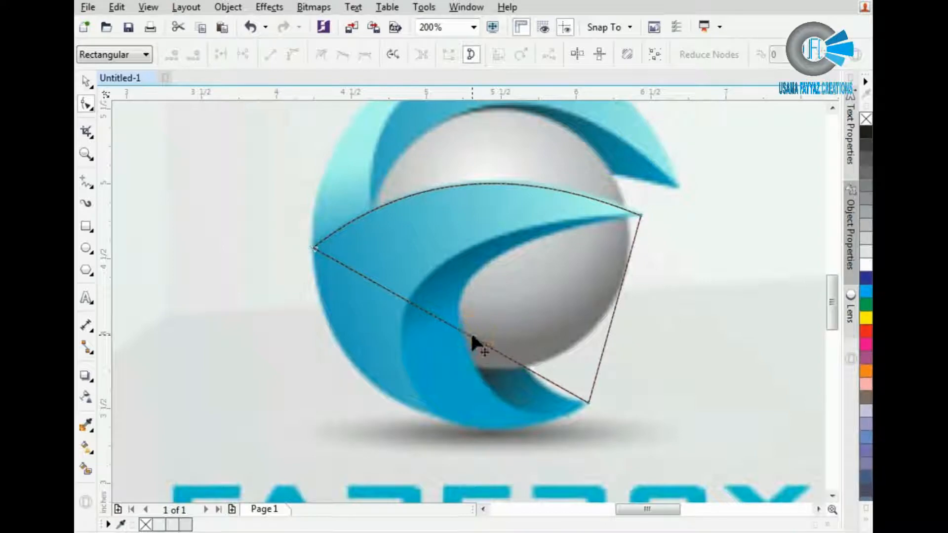
# Convert the shape's lower diagonal edge to a curve and bend it along the emblem's outer left and bottom contour
pyautogui.rightClick(471, 337)
pyautogui.click(518, 127)
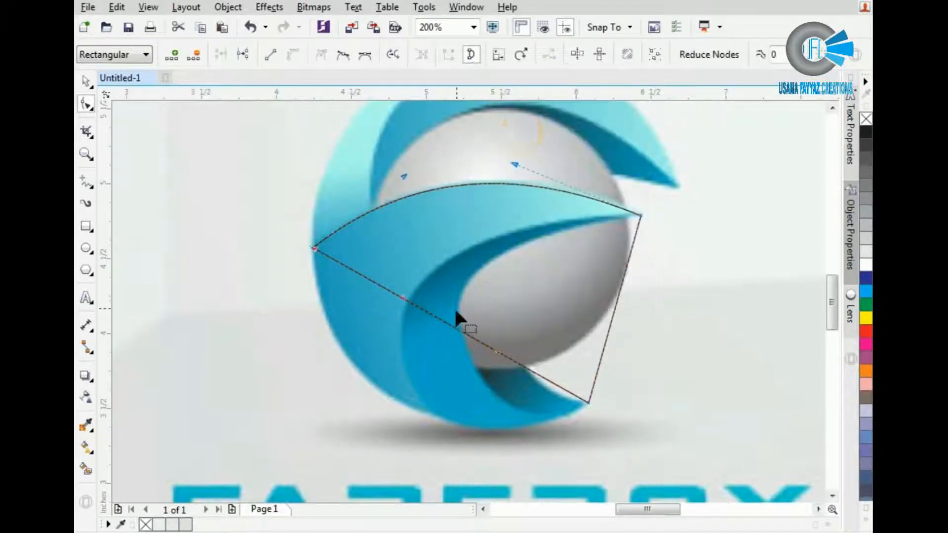
pyautogui.moveTo(453, 330); pyautogui.dragTo(393, 393)
pyautogui.click(583, 405)
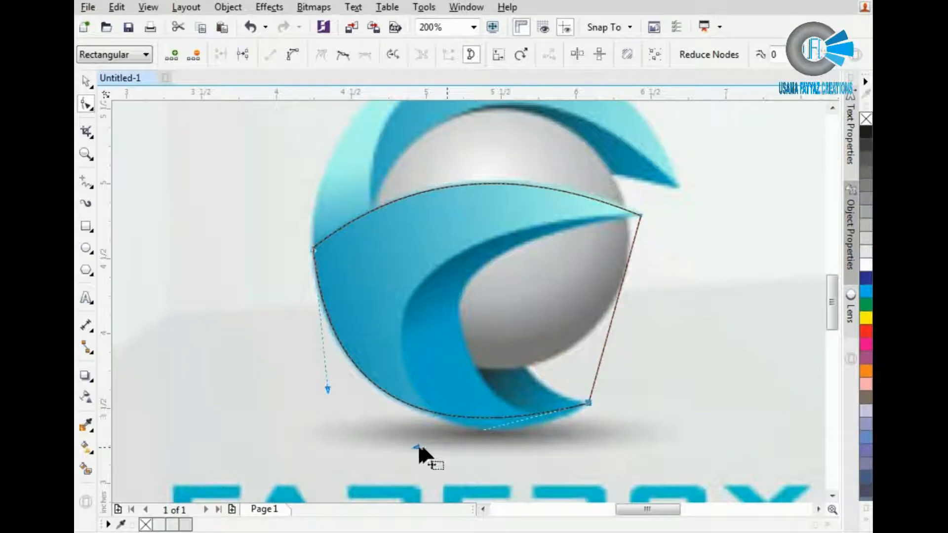
pyautogui.moveTo(417, 445); pyautogui.dragTo(452, 473)
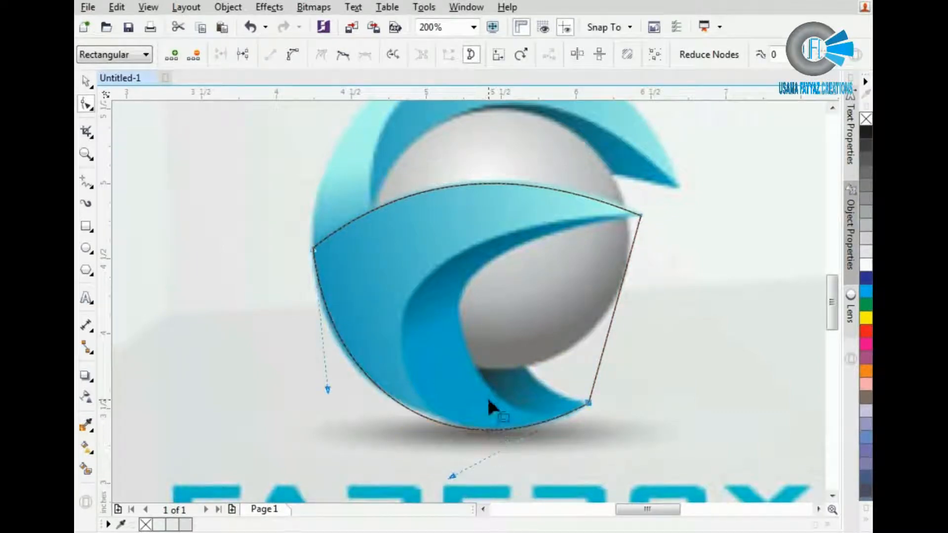
pyautogui.click(610, 313)
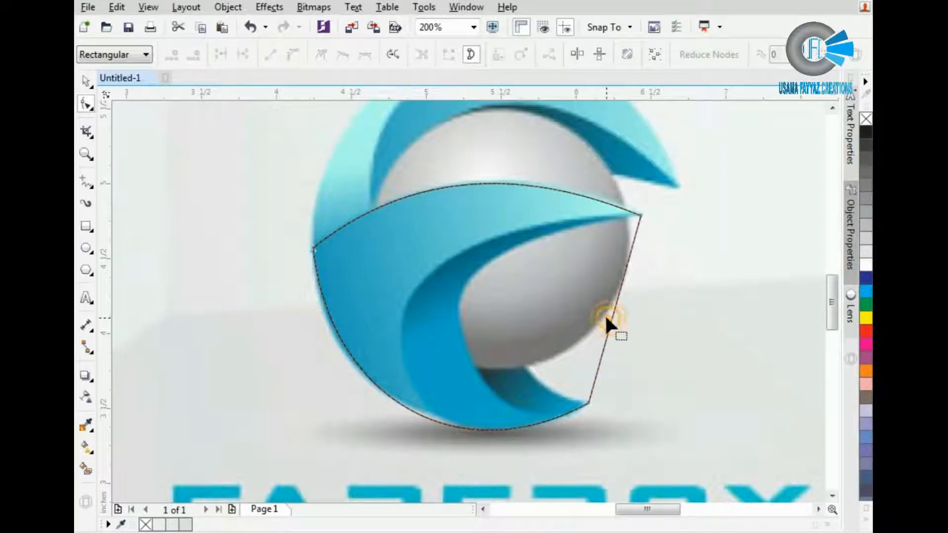
pyautogui.click(610, 320)
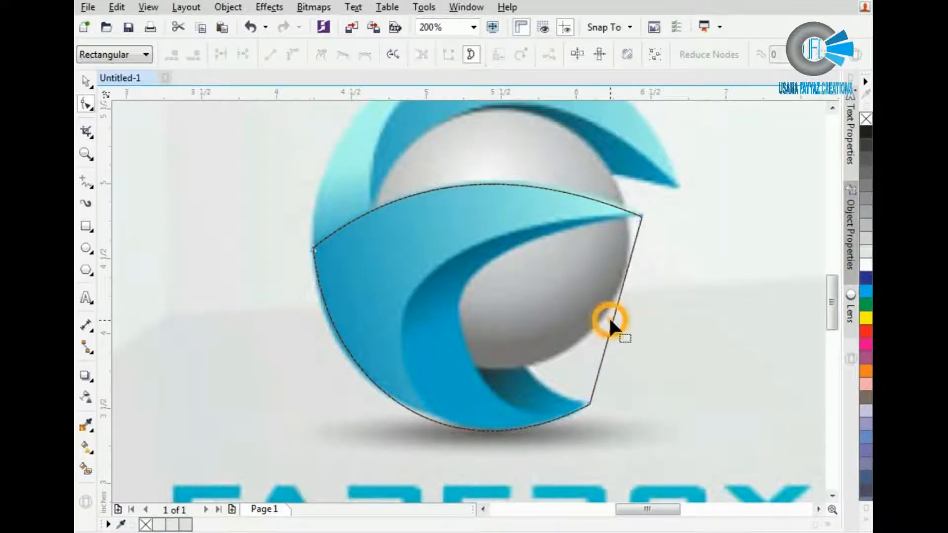
pyautogui.hotkey('ctrl', 'z')
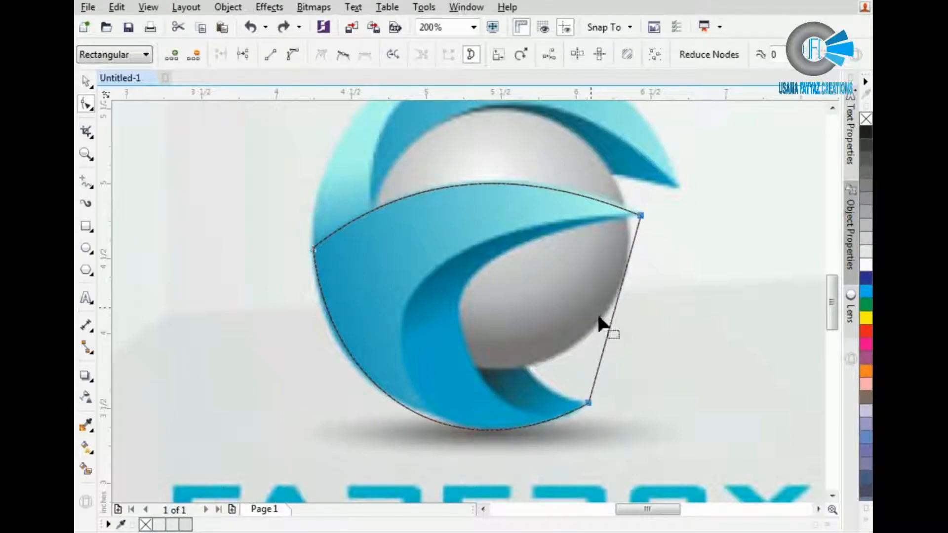
# Add two nodes on the shape's straight right edge and move them inward over the grey sphere
pyautogui.doubleClick(611, 319)
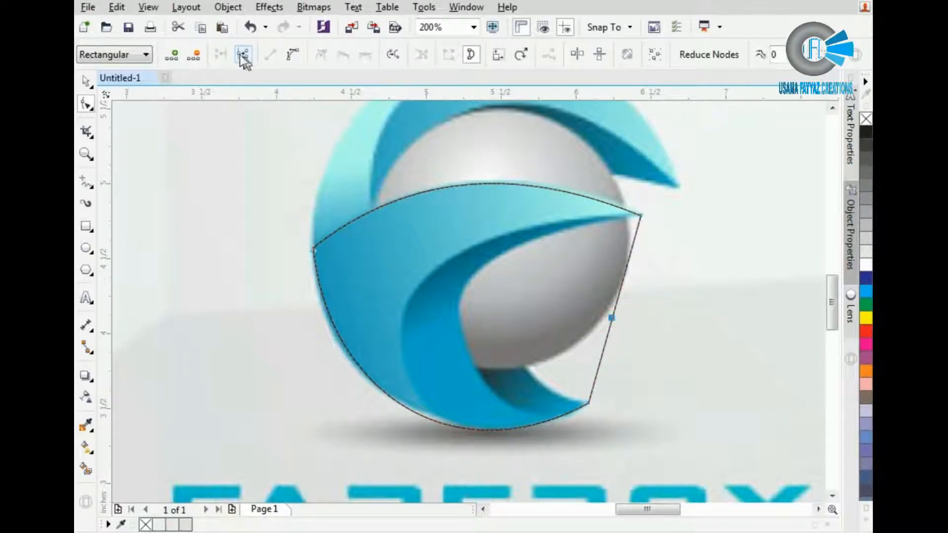
pyautogui.click(171, 55)
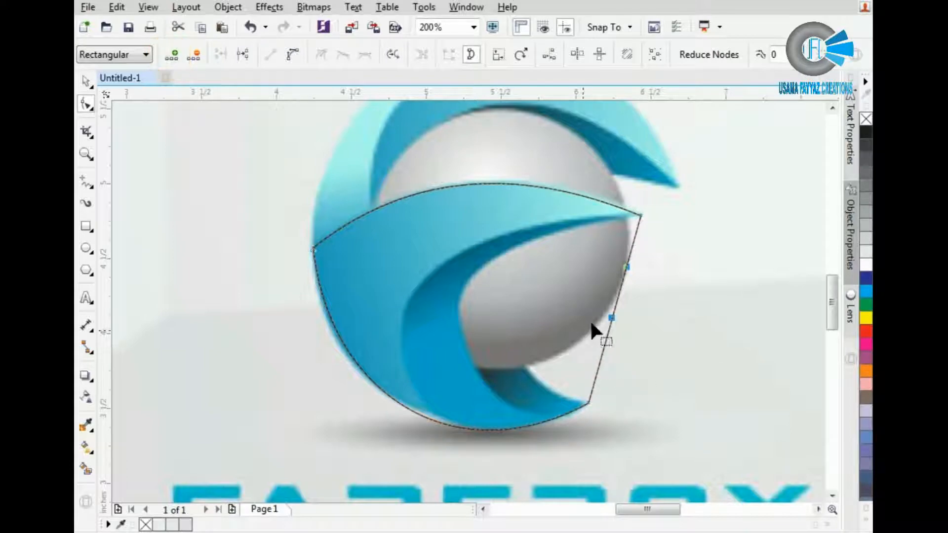
pyautogui.moveTo(611, 318); pyautogui.dragTo(483, 317)
# Move the lower added node to the left edge of the darker blue inner fold and delete the upper added node
pyautogui.click(503, 311)
pyautogui.click(500, 307)
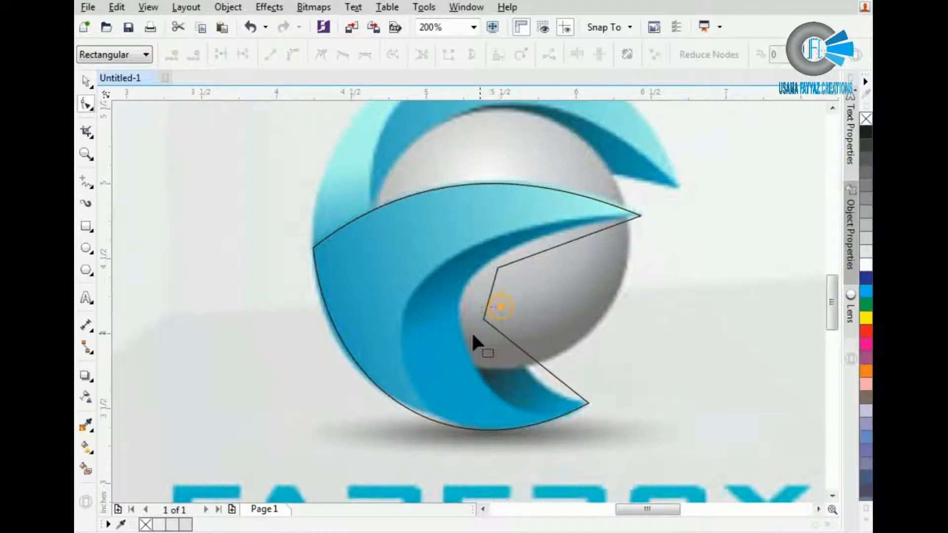
pyautogui.click(465, 301)
pyautogui.click(481, 320)
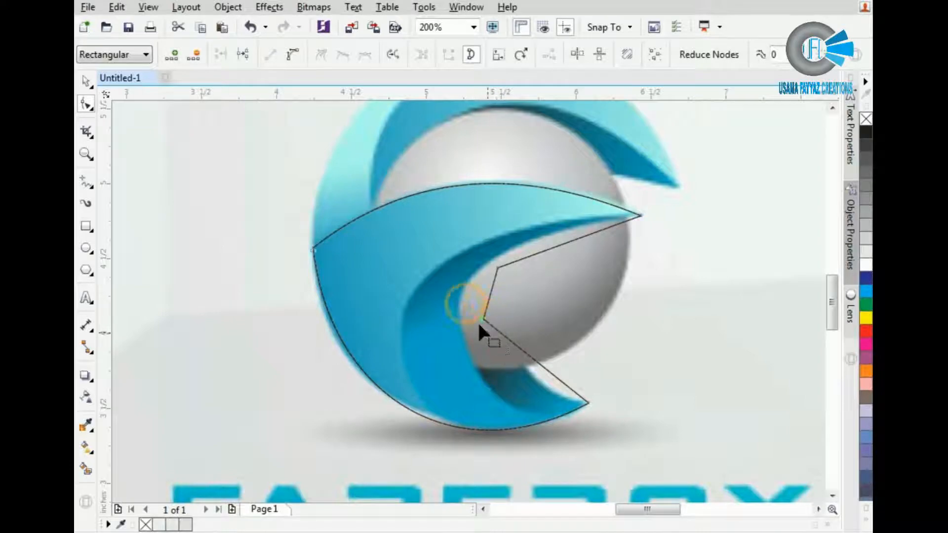
pyautogui.moveTo(426, 340); pyautogui.dragTo(404, 313)
pyautogui.moveTo(480, 237); pyautogui.dragTo(509, 300)
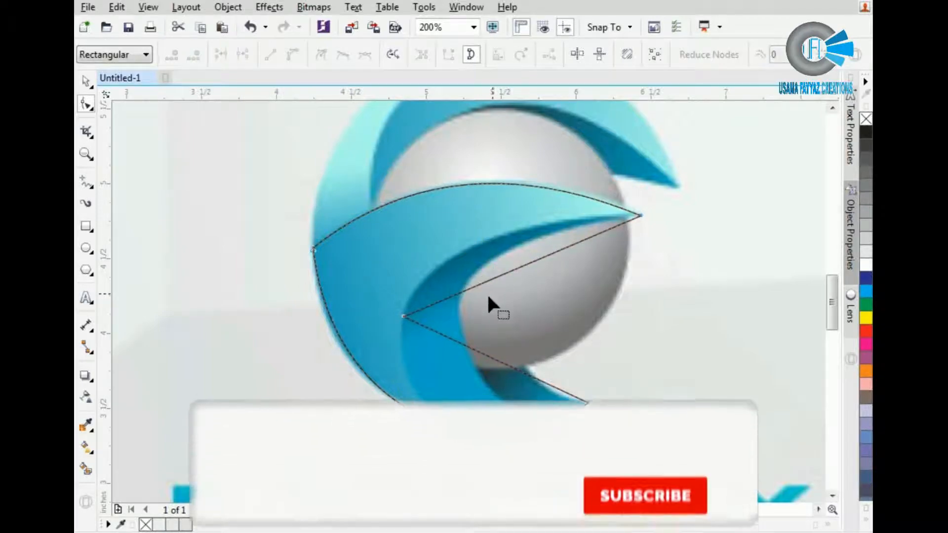
# Convert the shape's straight upper inner edge to a curve and bend it along the top of the emblem's dark blue inner fold
pyautogui.scroll(2, 500, 281)
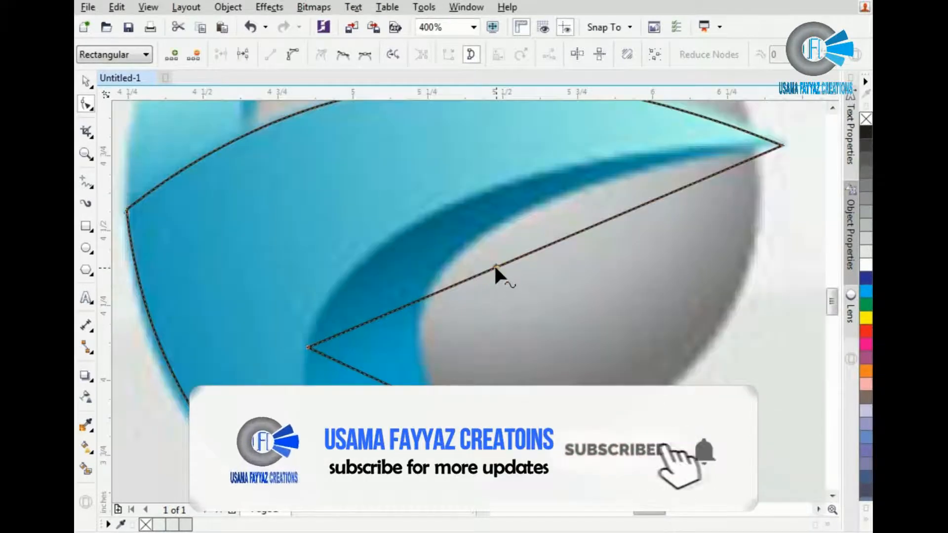
pyautogui.rightClick(495, 269)
pyautogui.click(529, 333)
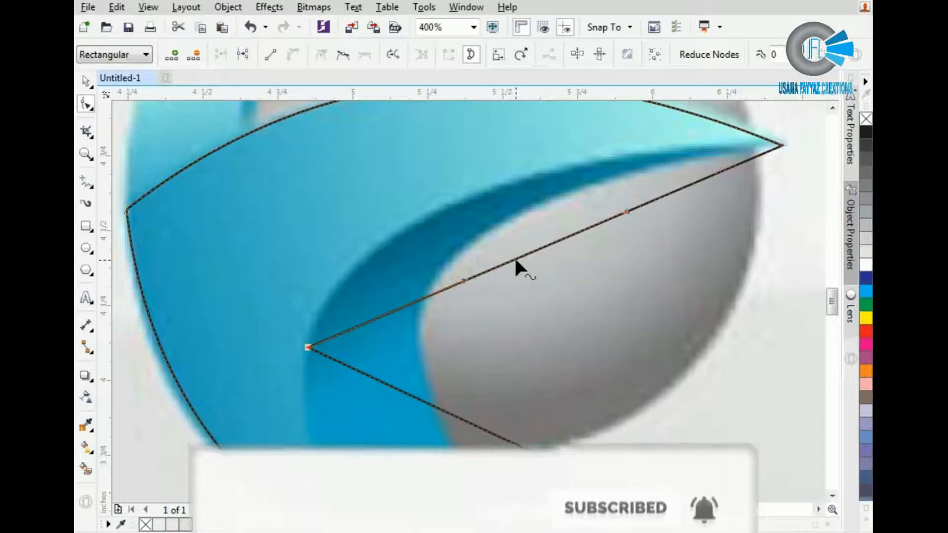
pyautogui.moveTo(514, 254); pyautogui.dragTo(433, 216)
pyautogui.scroll(-1, 433, 216)
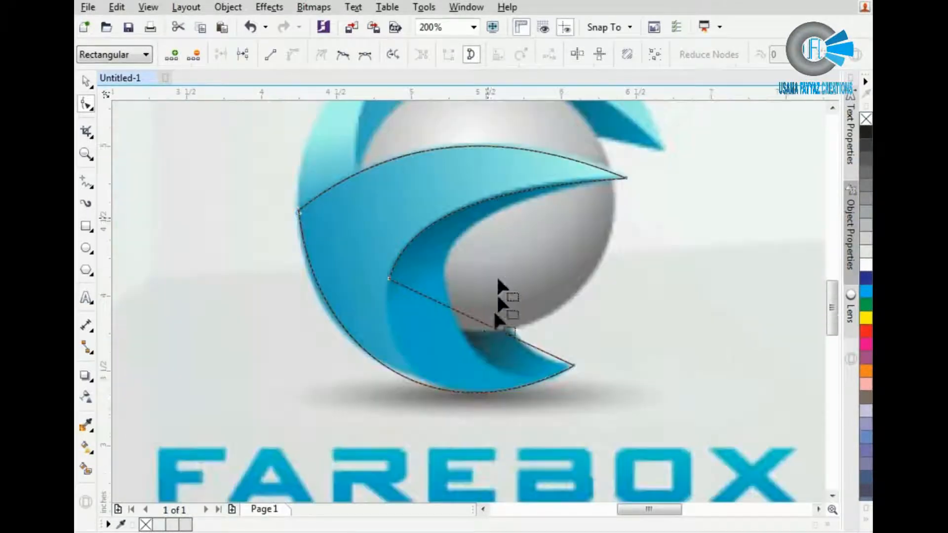
# Convert the shape's straight lower inner edge to a curve and bend it along the left boundary of the inner fold
pyautogui.scroll(1, 428, 374)
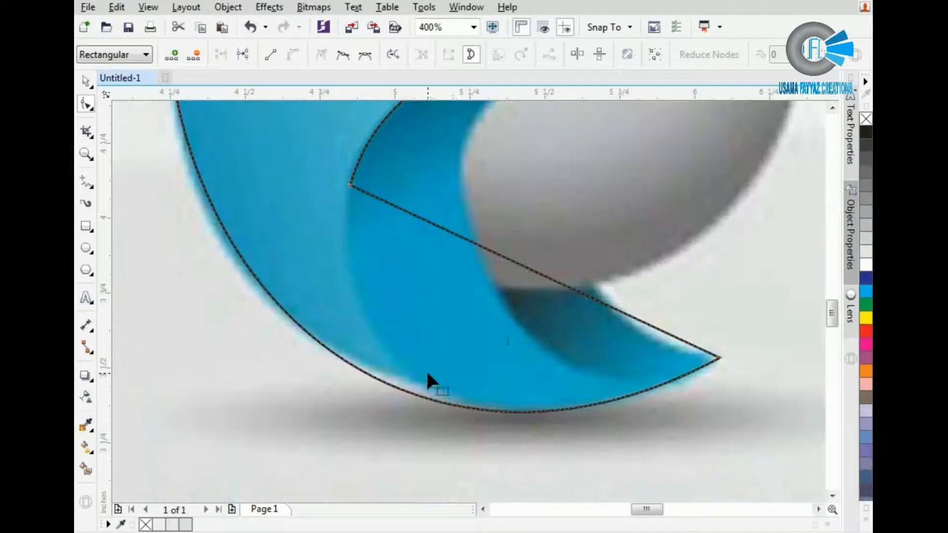
pyautogui.rightClick(540, 273)
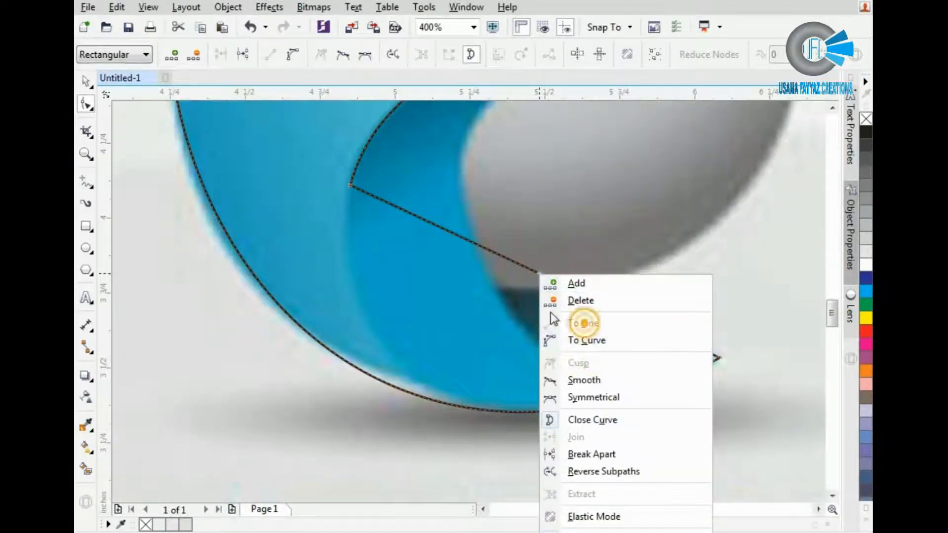
pyautogui.click(600, 340)
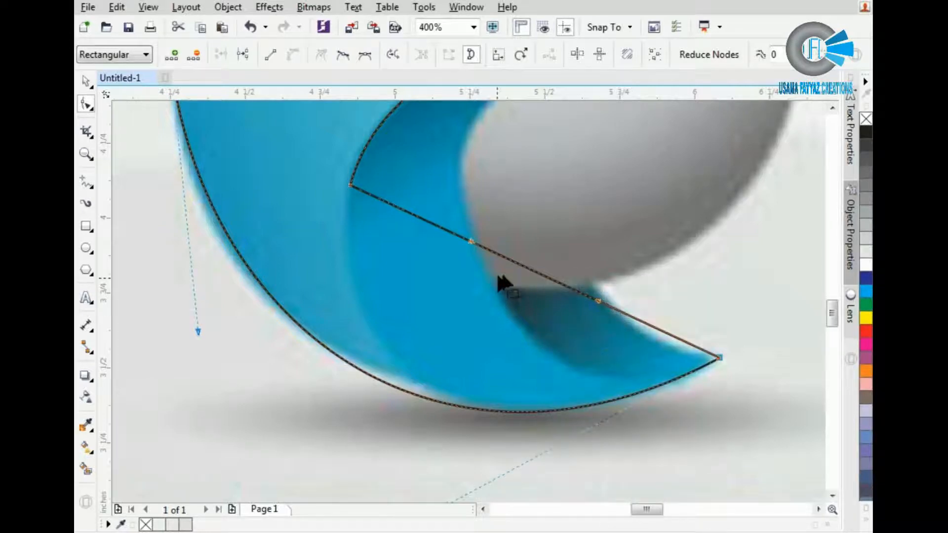
pyautogui.moveTo(533, 270); pyautogui.dragTo(441, 384)
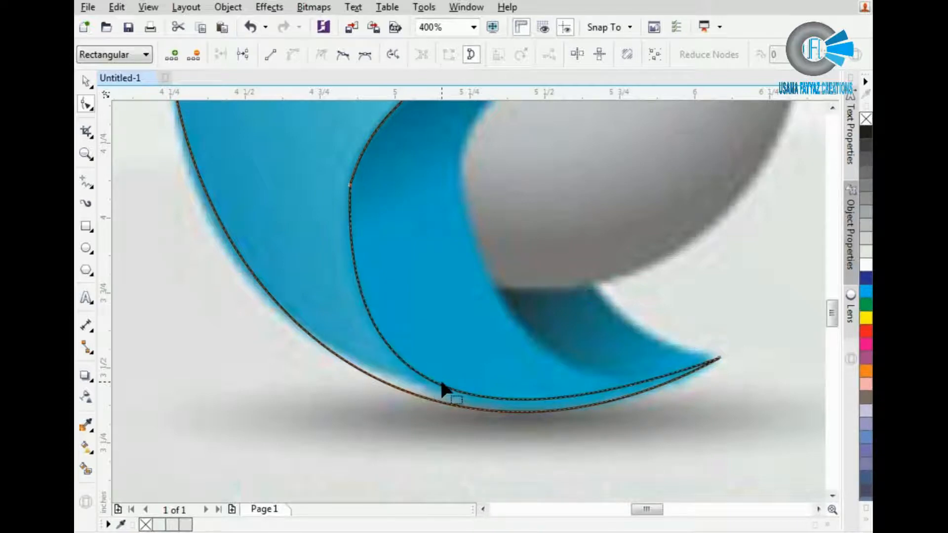
pyautogui.scroll(-1, 510, 364)
# Make the shape's inner node at the left of the fold a smooth node
pyautogui.click(389, 258)
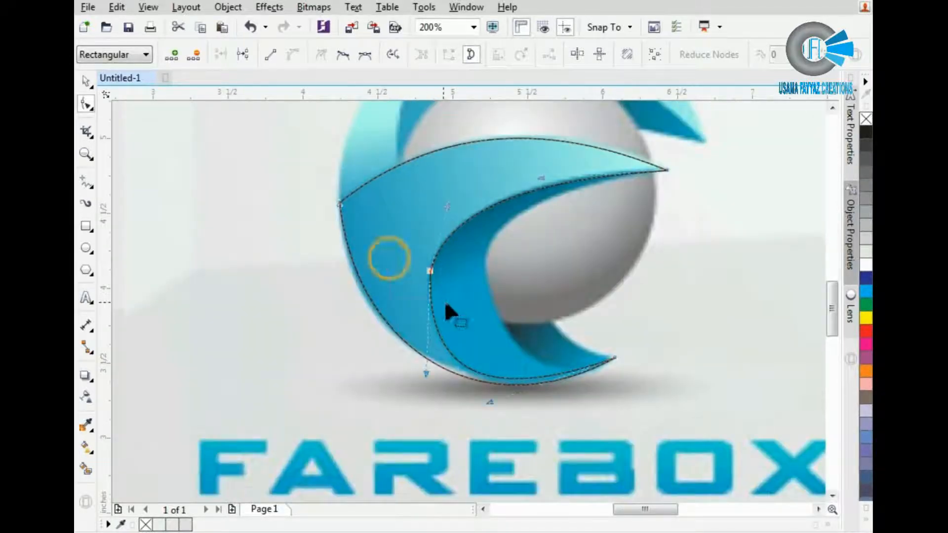
pyautogui.click(343, 54)
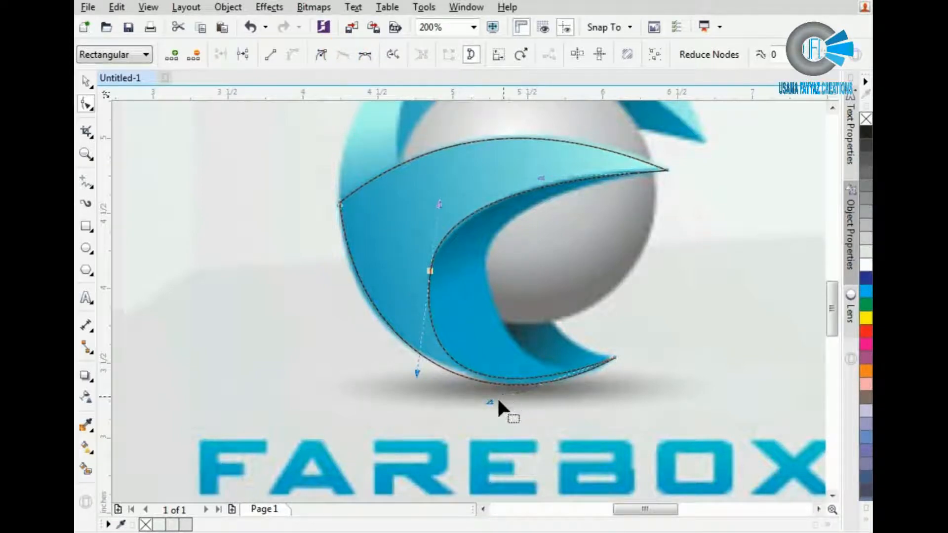
pyautogui.scroll(2, 496, 398)
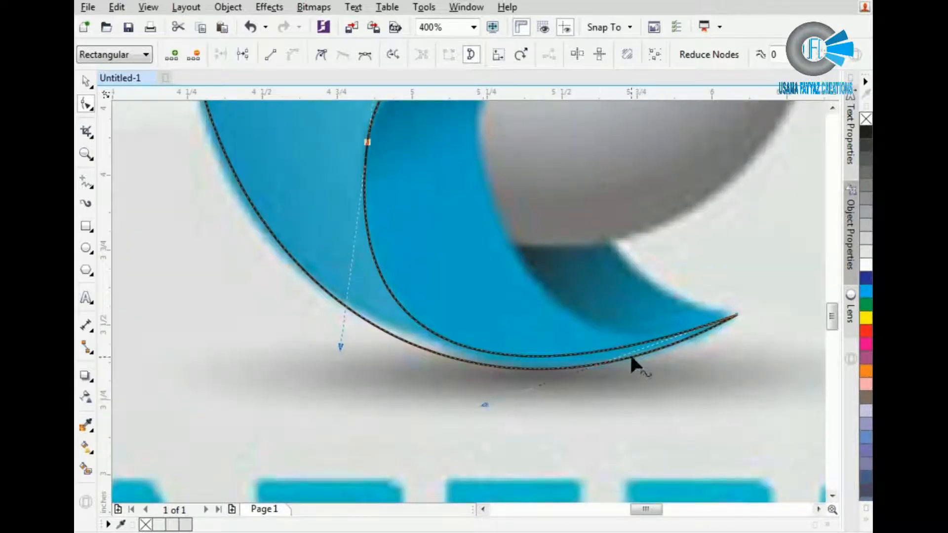
pyautogui.scroll(-2, 548, 351)
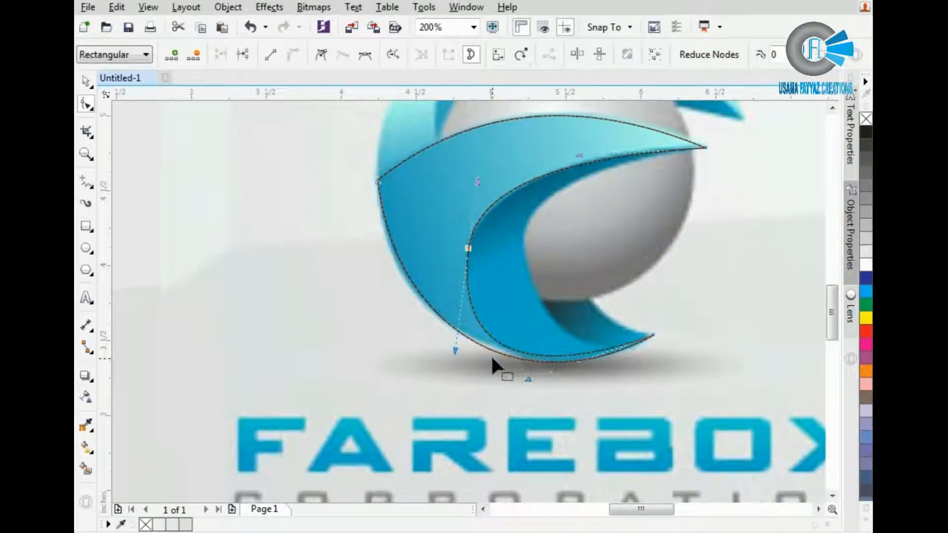
# Add a node near the bottom of both the outer and inner curves and move the inner node onto the outer one
pyautogui.scroll(4, 504, 360)
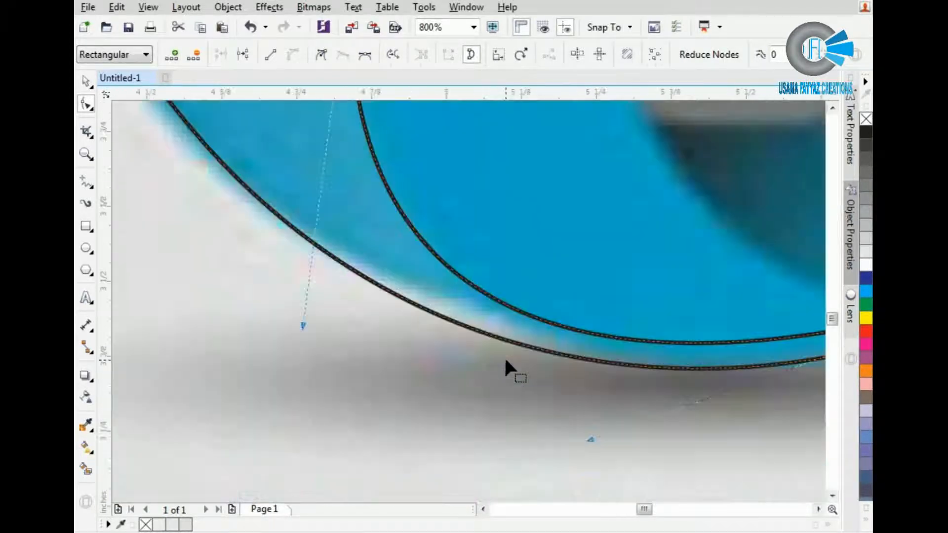
pyautogui.click(539, 349)
pyautogui.click(557, 327)
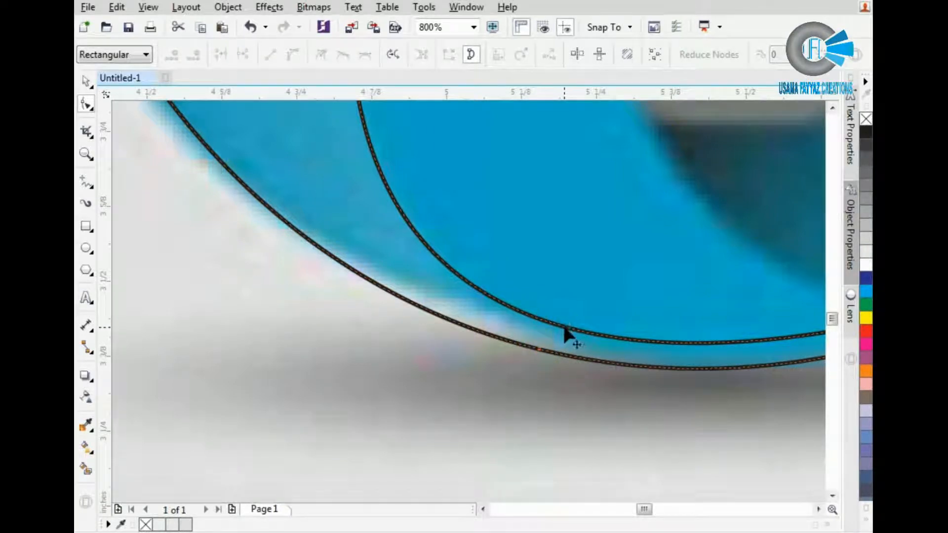
pyautogui.click(562, 325)
pyautogui.moveTo(562, 323); pyautogui.dragTo(538, 352)
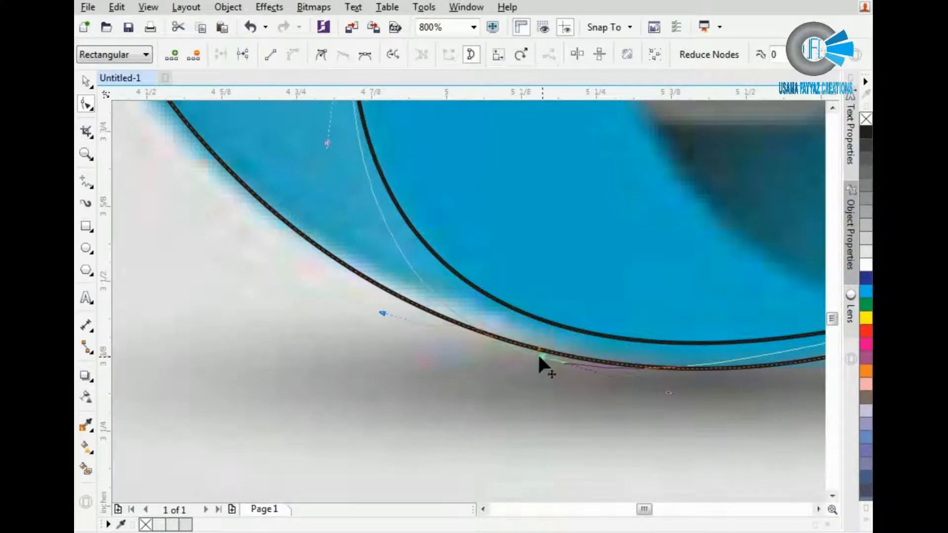
pyautogui.scroll(-1, 536, 351)
pyautogui.scroll(-2, 635, 327)
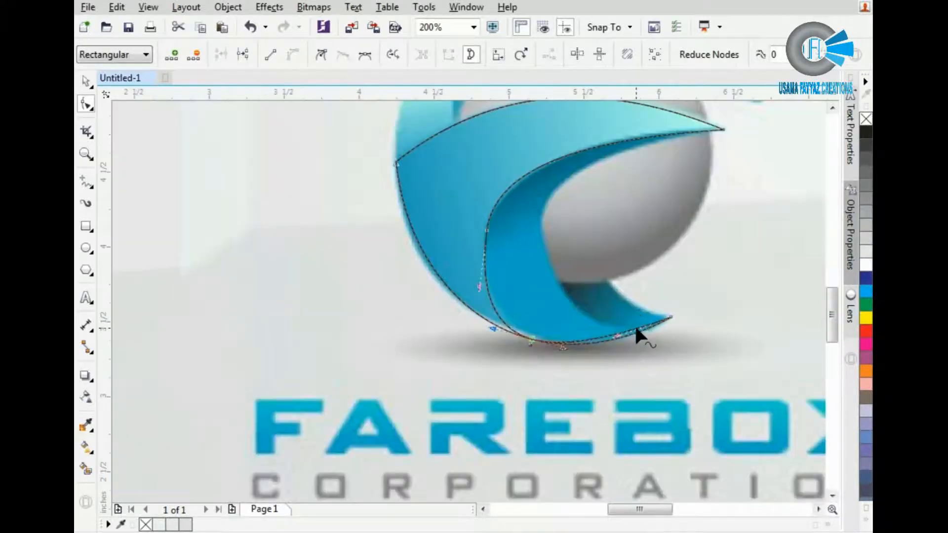
# Delete the two curve segments running to the emblem's lower blue tip and join the open end nodes at the bottom
pyautogui.scroll(3, 635, 328)
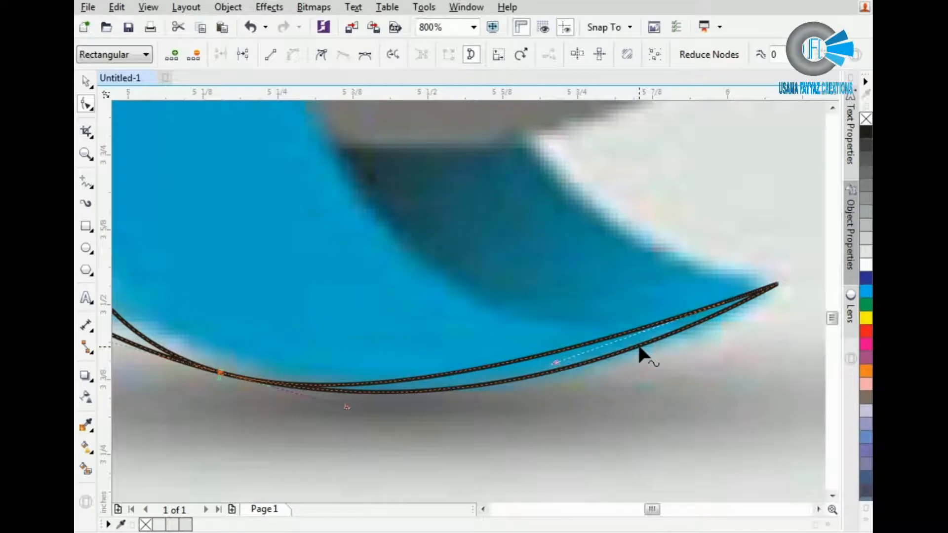
pyautogui.click(638, 347)
pyautogui.press('Delete')
pyautogui.click(634, 329)
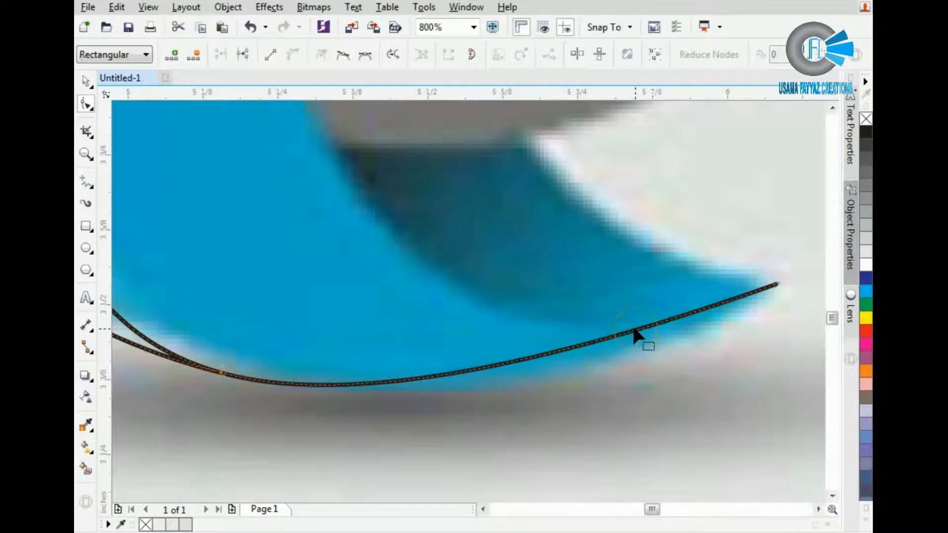
pyautogui.click(636, 327)
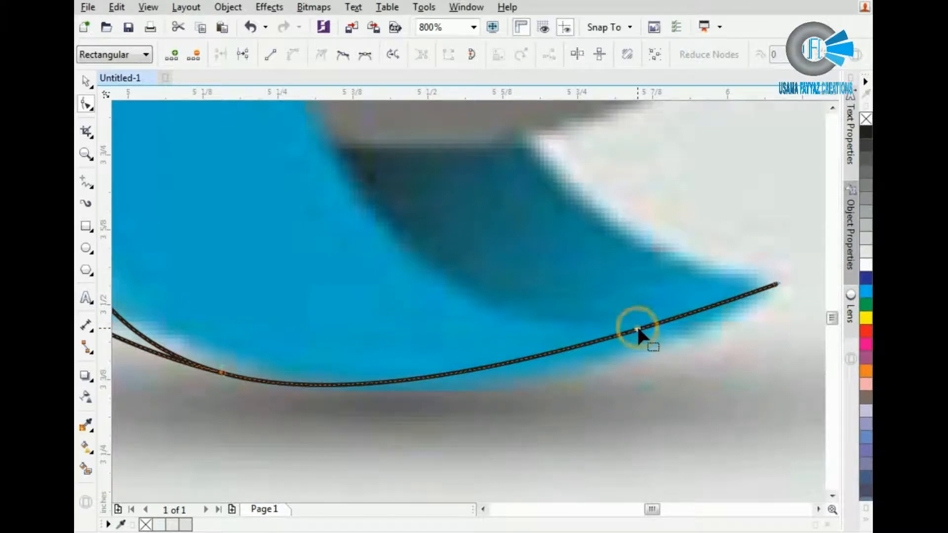
pyautogui.scroll(-1, 637, 330)
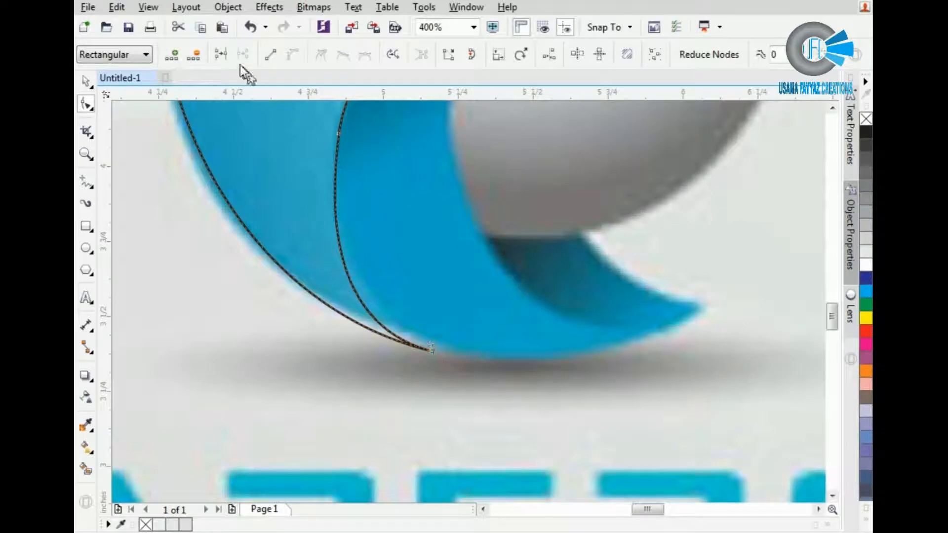
pyautogui.click(221, 54)
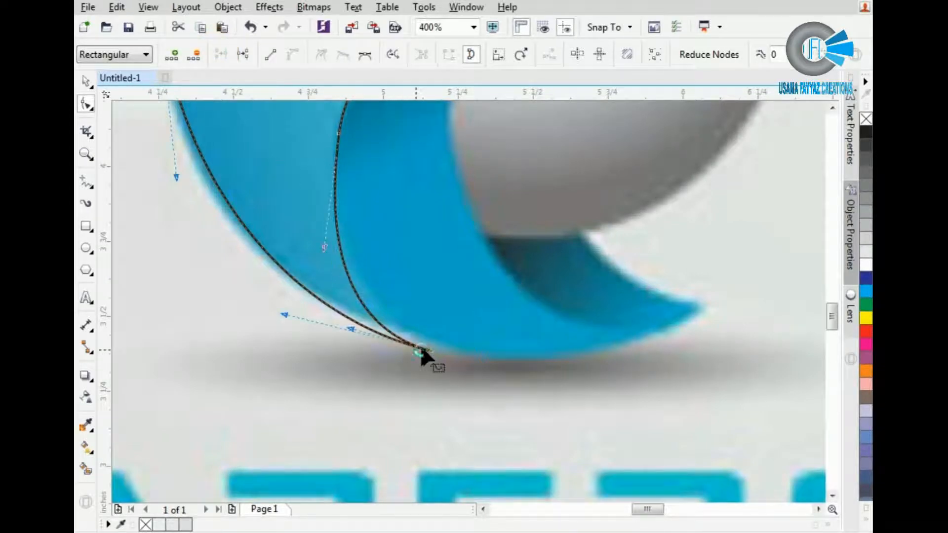
# Adjust the upper control handle of the inner smooth node to fit the curve to the edge of the fold
pyautogui.scroll(1, 420, 352)
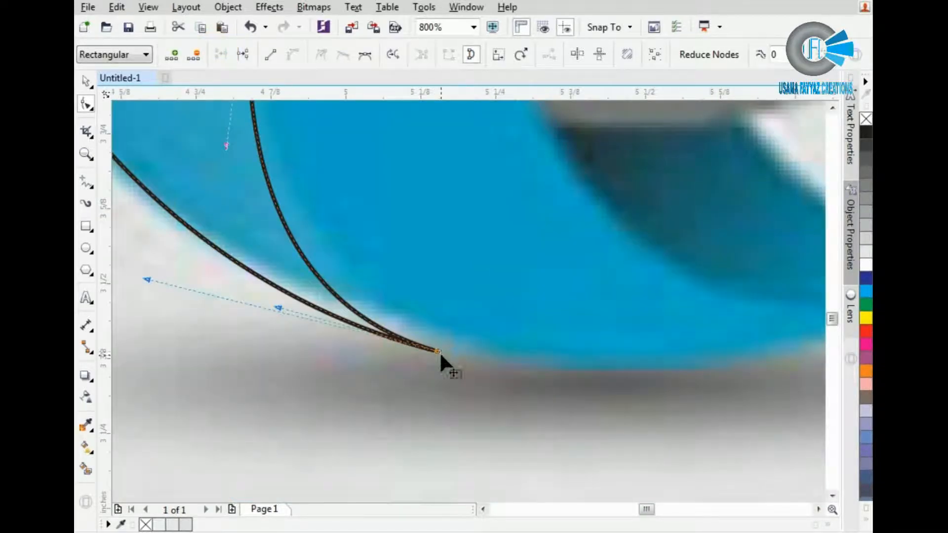
pyautogui.scroll(-2, 439, 352)
pyautogui.moveTo(364, 231); pyautogui.dragTo(409, 271)
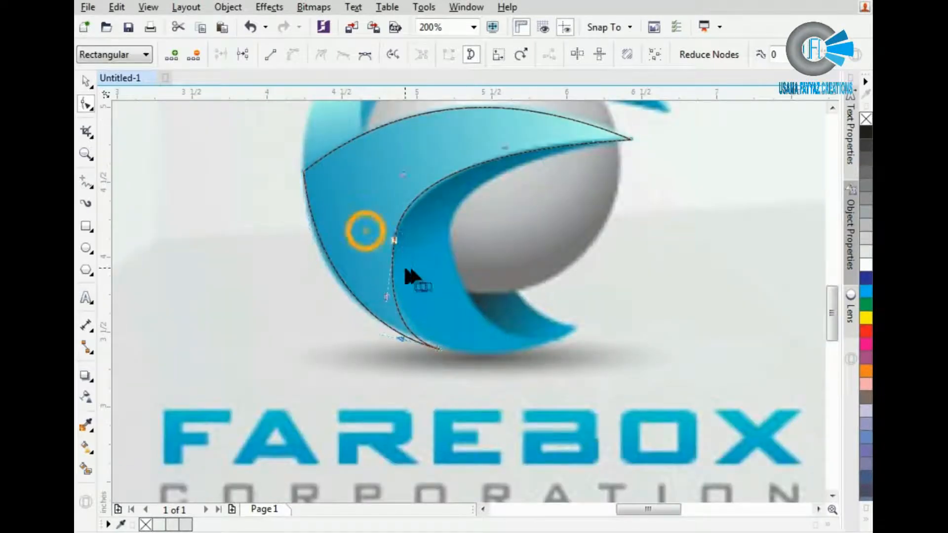
pyautogui.scroll(1, 390, 182)
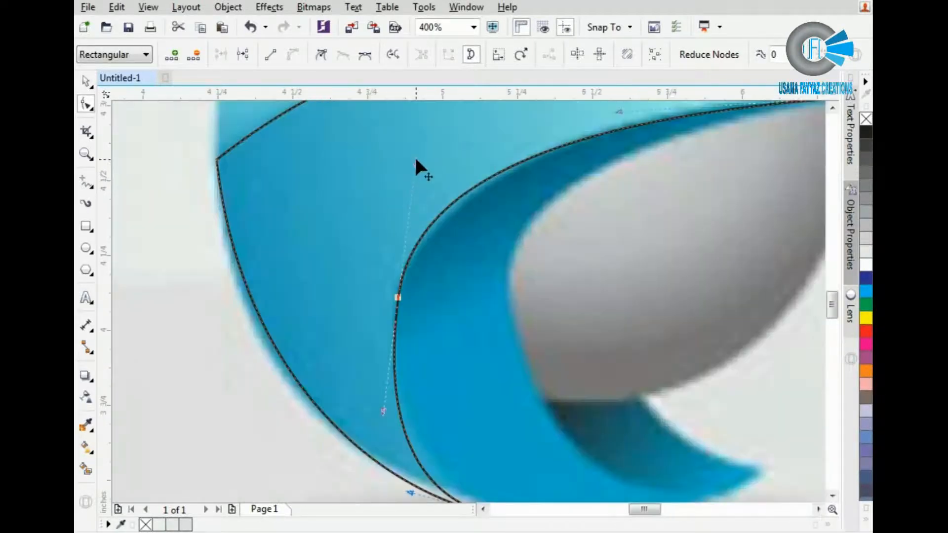
pyautogui.moveTo(414, 160); pyautogui.dragTo(427, 172)
pyautogui.scroll(-1, 437, 198)
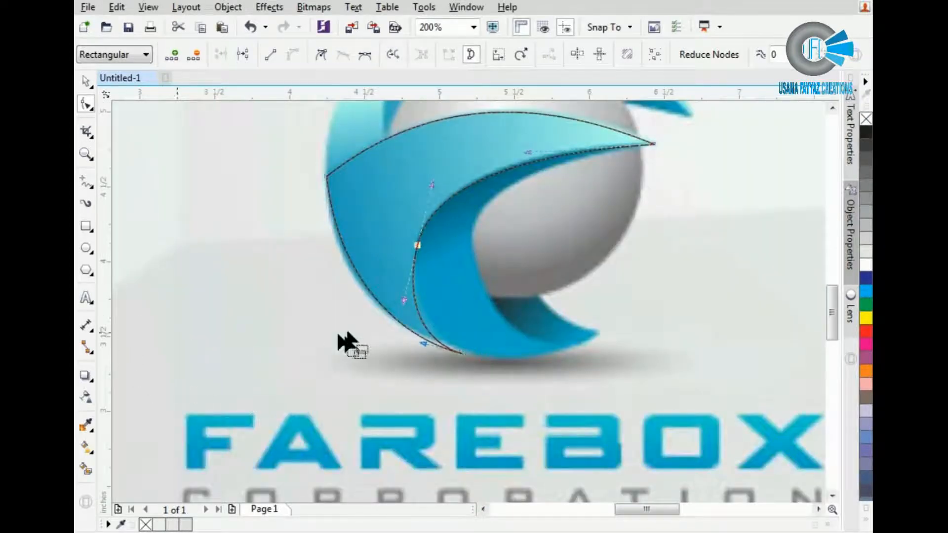
# Try bending the shape's outer left edge out to the emblem's contour, and undo the change
pyautogui.scroll(1, 357, 299)
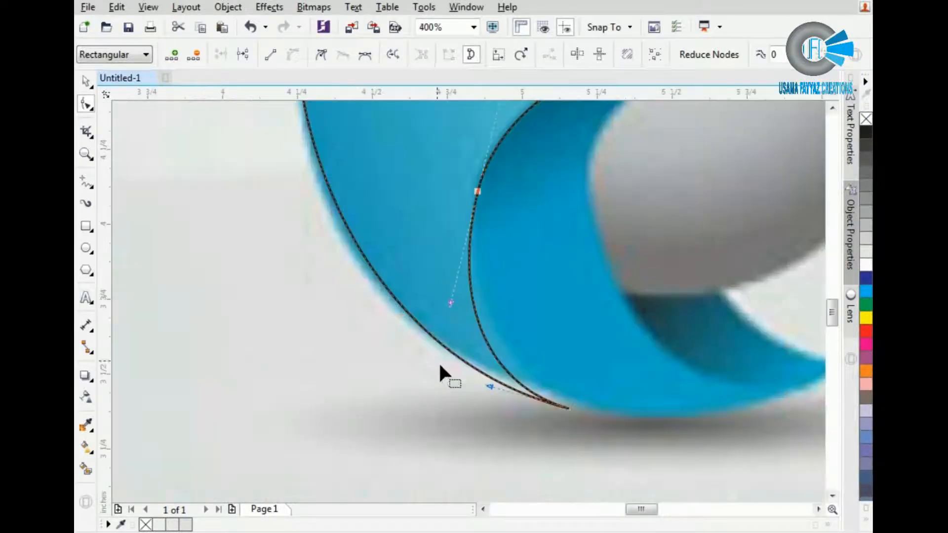
pyautogui.click(370, 264)
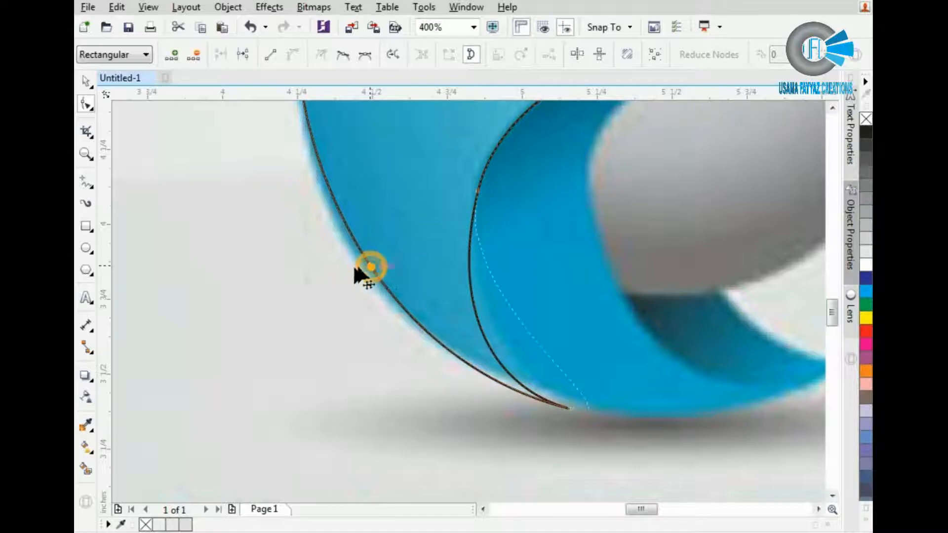
pyautogui.scroll(-1, 360, 284)
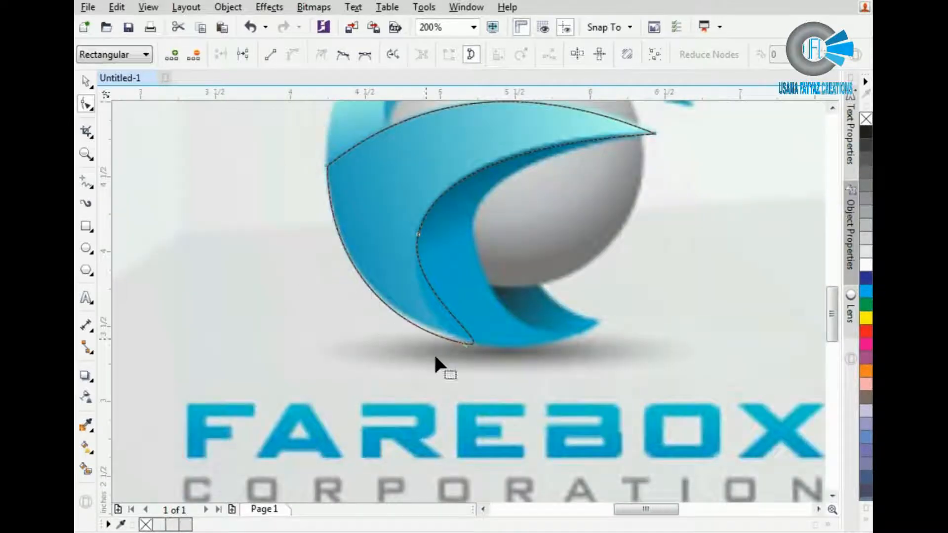
pyautogui.hotkey('ctrl', 'z')
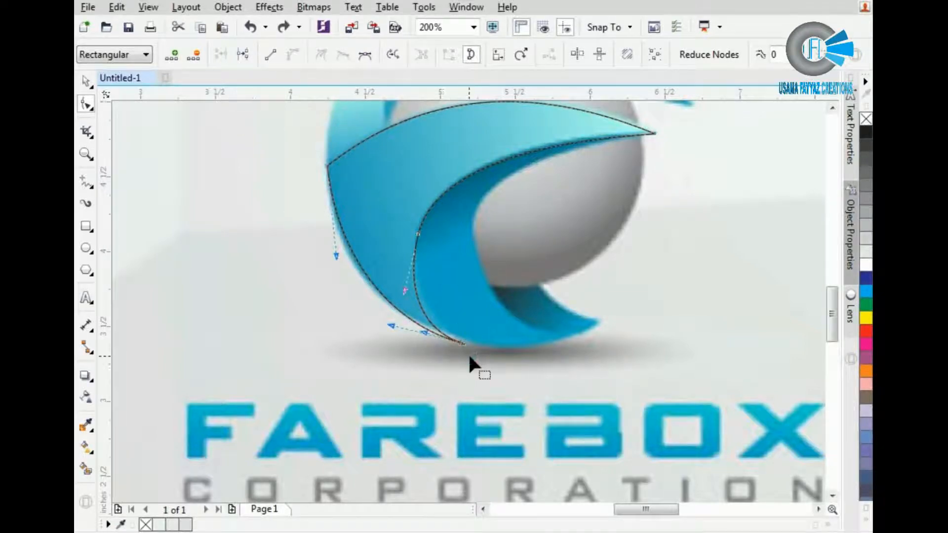
# Adjust the control handles at both ends of the shape's outer left edge to follow the emblem's rounded lower left contour
pyautogui.scroll(2, 468, 356)
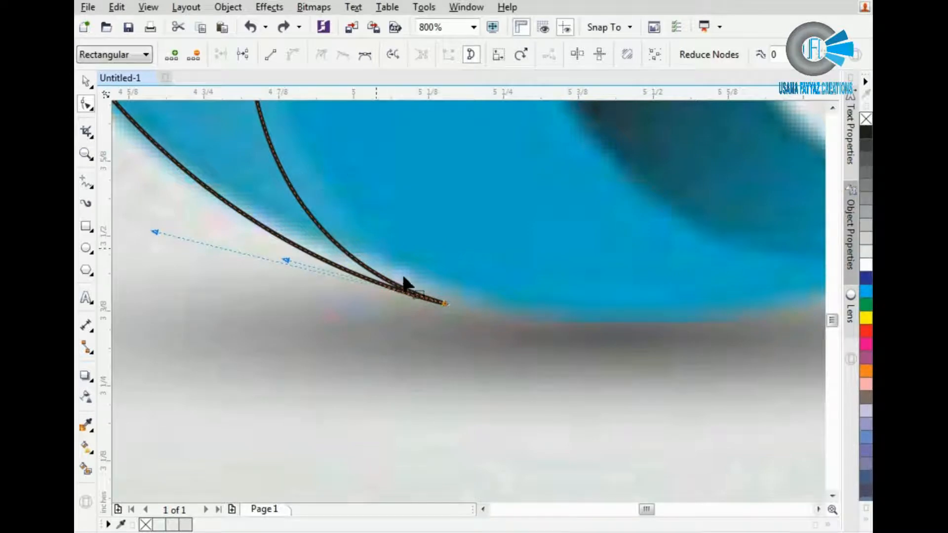
pyautogui.scroll(-2, 502, 257)
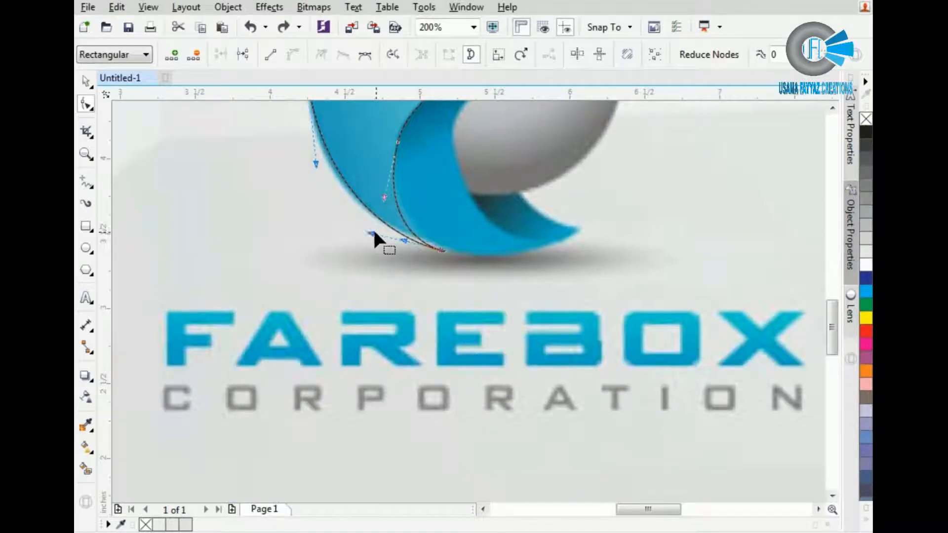
pyautogui.moveTo(373, 234); pyautogui.dragTo(350, 229)
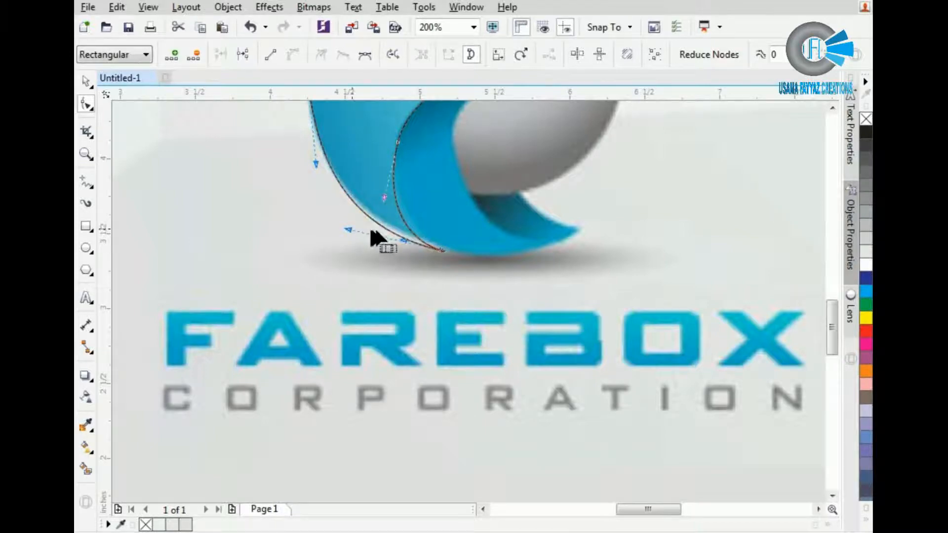
pyautogui.scroll(2, 444, 254)
pyautogui.scroll(-3, 419, 272)
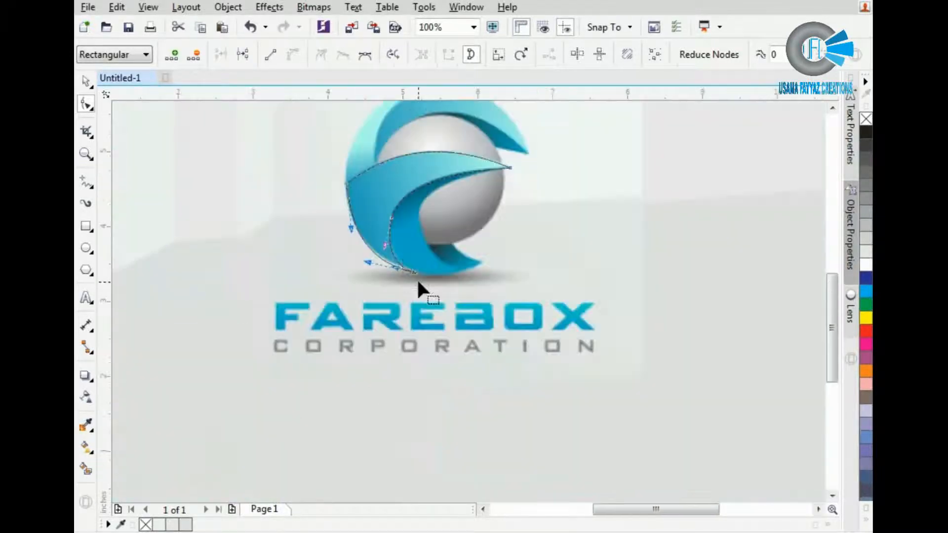
pyautogui.scroll(2, 358, 210)
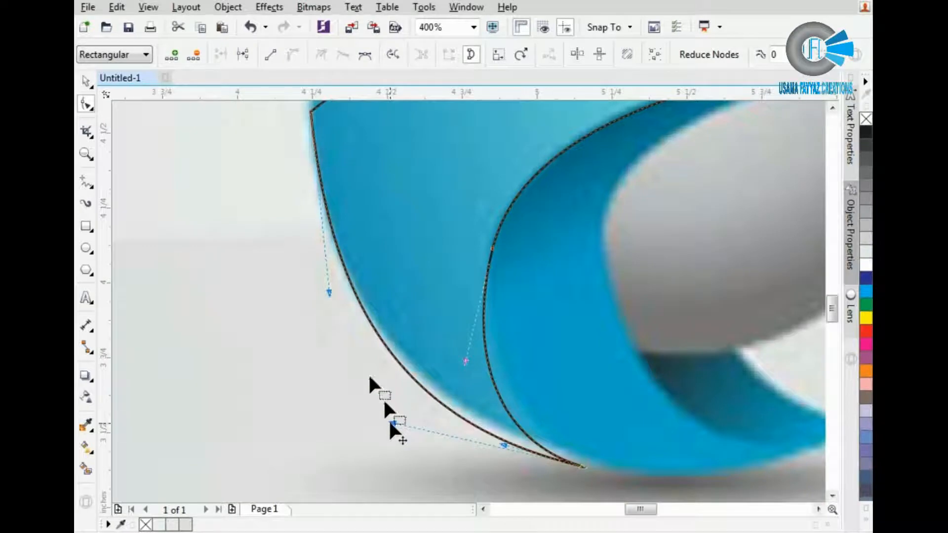
pyautogui.moveTo(327, 292); pyautogui.dragTo(307, 275)
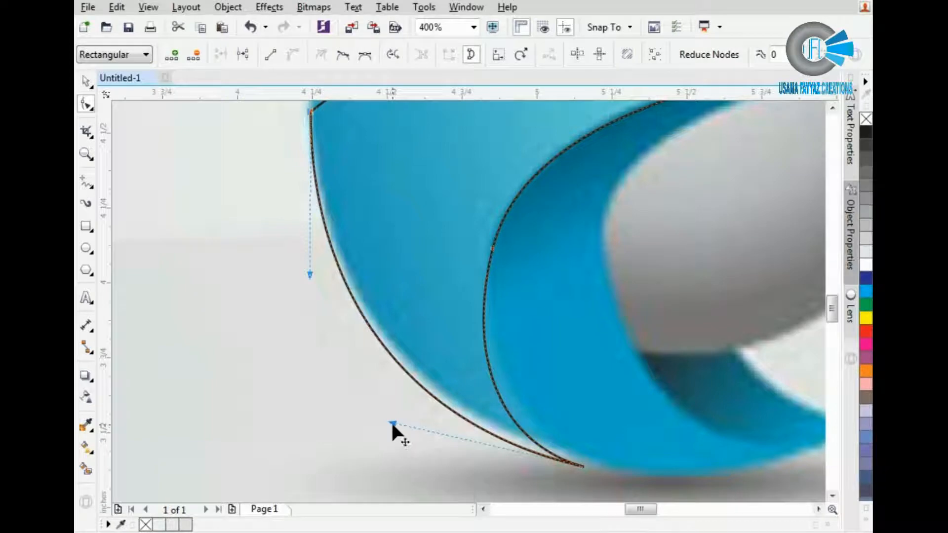
pyautogui.moveTo(390, 420); pyautogui.dragTo(405, 412)
pyautogui.scroll(-2, 410, 409)
pyautogui.scroll(-1, 413, 416)
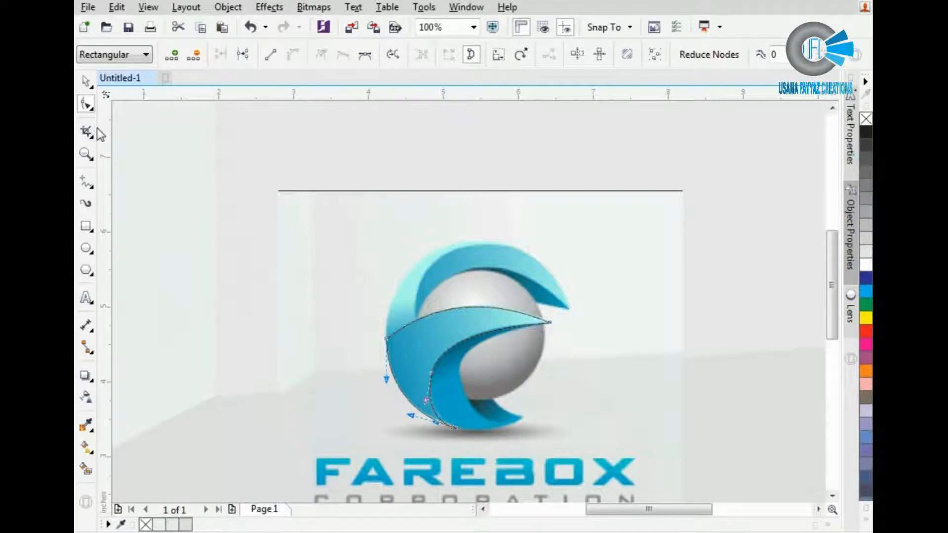
# Start a new Pen outline at the front shape's right tip and curve it along the dark fold's inner edge to its inner bend
pyautogui.click(87, 190)
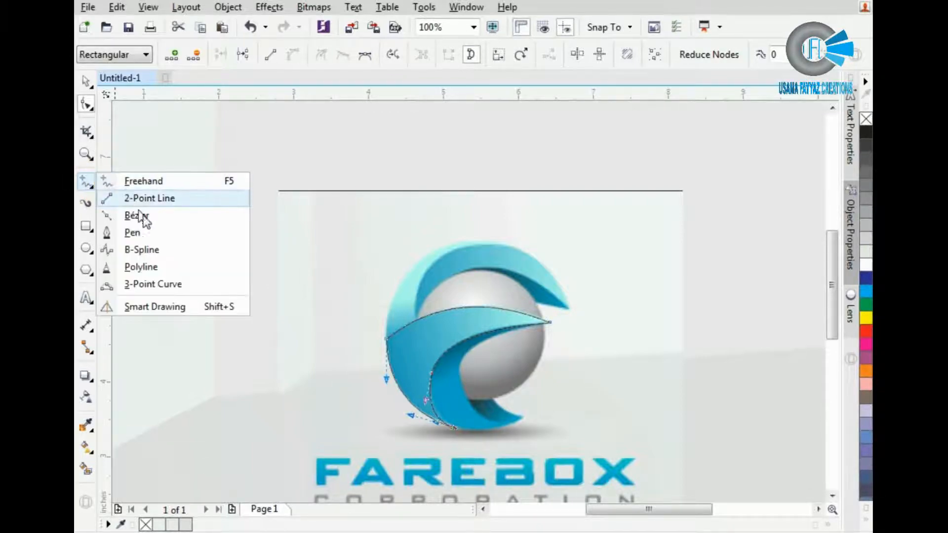
pyautogui.click(139, 234)
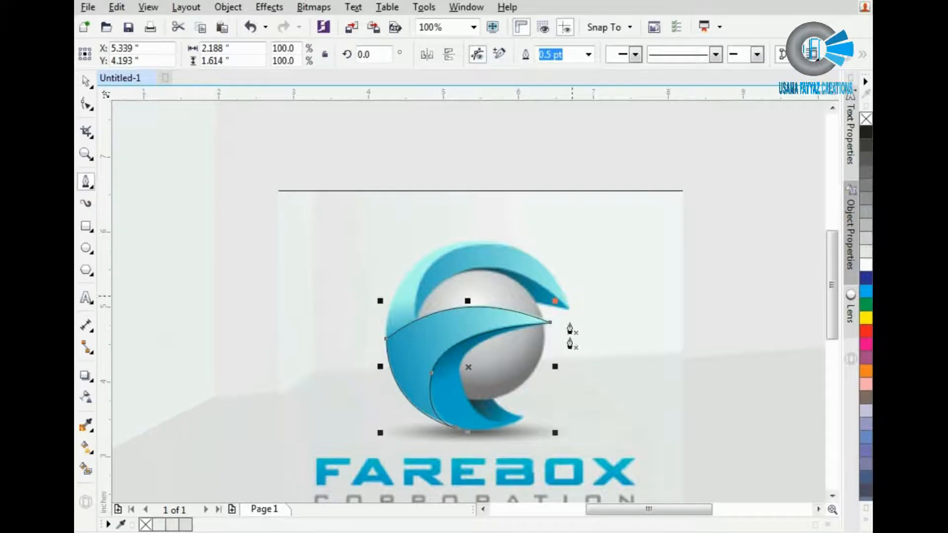
pyautogui.scroll(2, 514, 442)
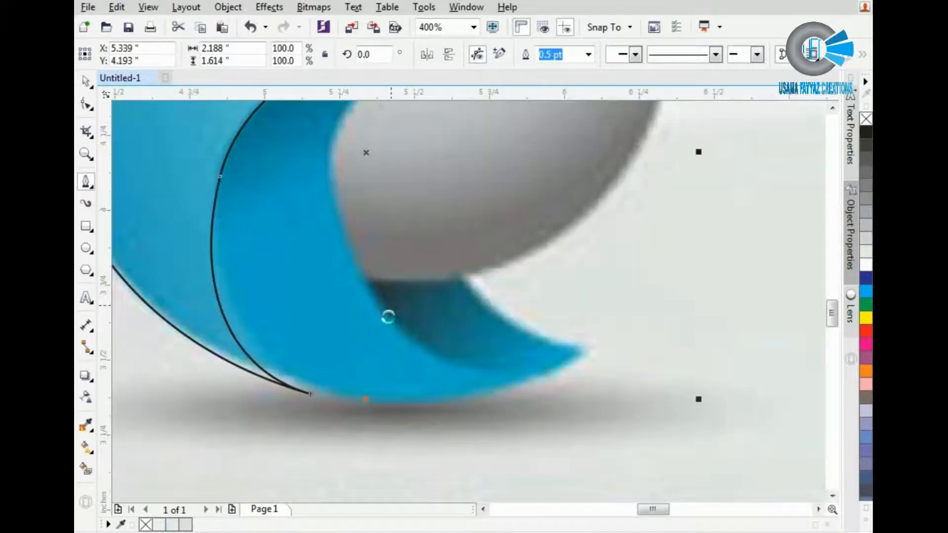
pyautogui.scroll(-1, 387, 313)
pyautogui.scroll(1, 489, 148)
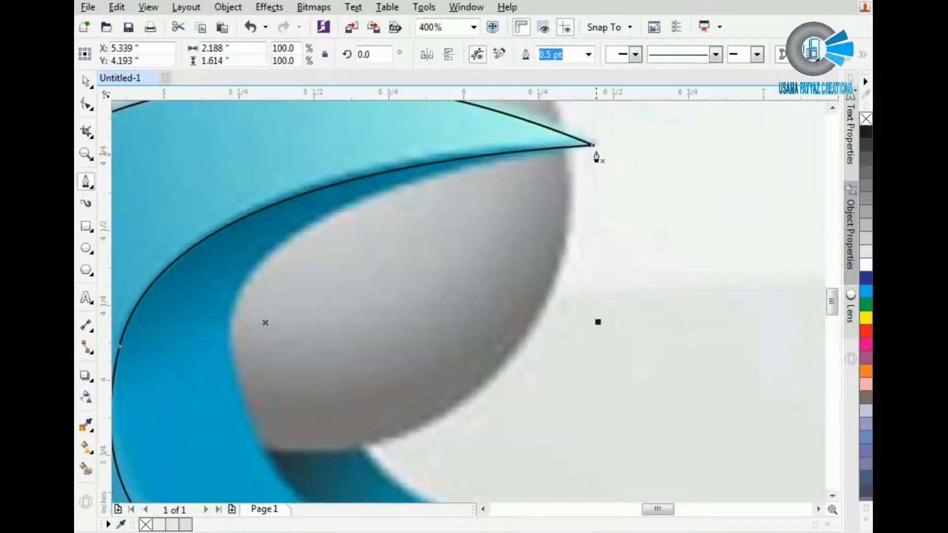
pyautogui.click(593, 145)
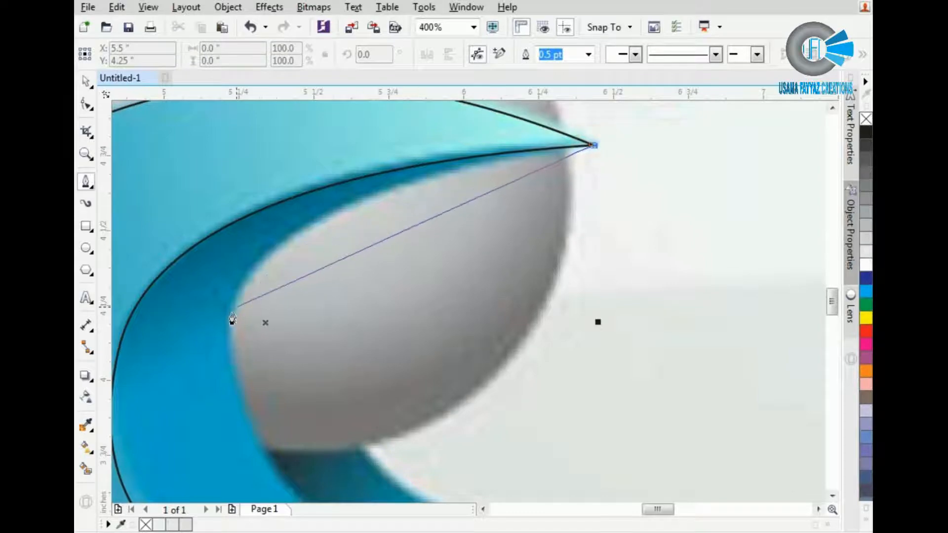
pyautogui.moveTo(229, 322); pyautogui.dragTo(243, 443)
# Continue the Pen outline down the fold's inner edge and along the lower hook to its pointed right tip
pyautogui.scroll(-2, 256, 377)
pyautogui.scroll(1, 295, 429)
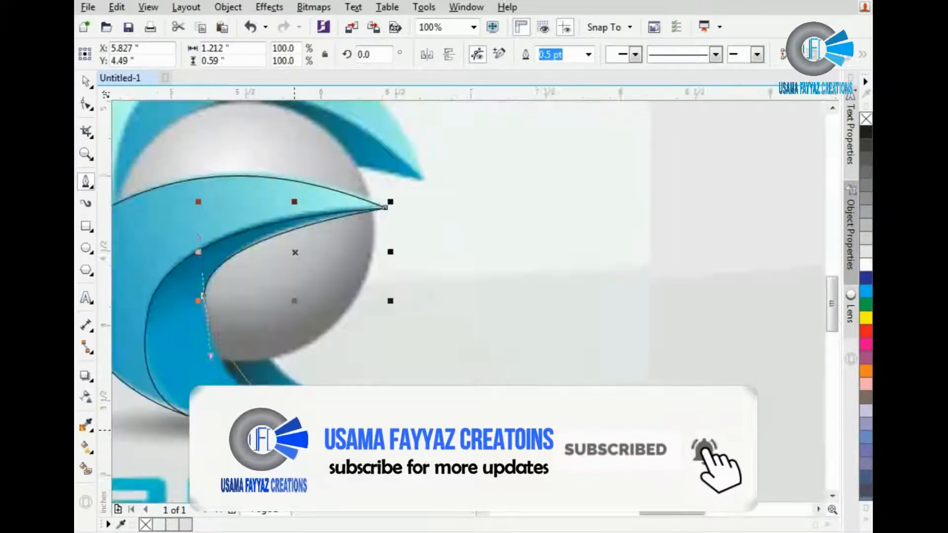
pyautogui.scroll(1, 295, 432)
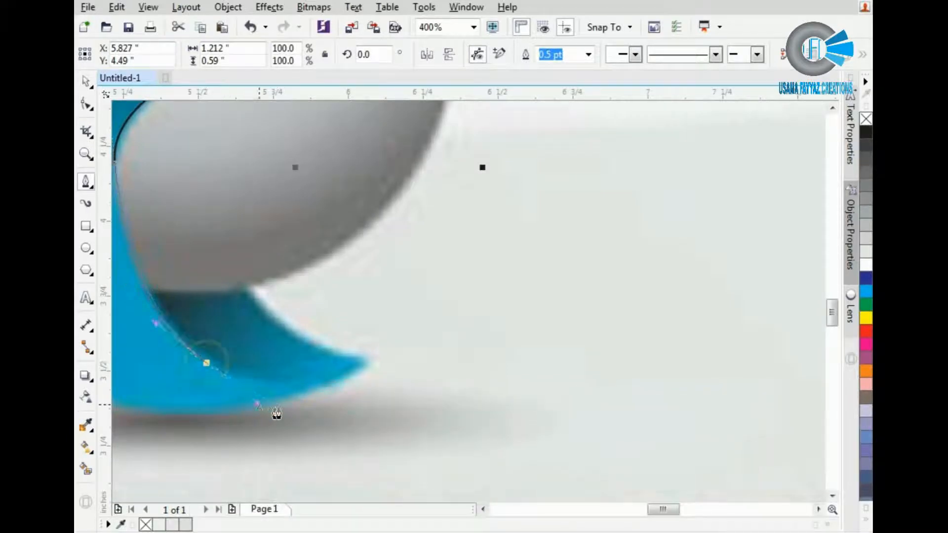
pyautogui.moveTo(276, 414); pyautogui.dragTo(238, 383)
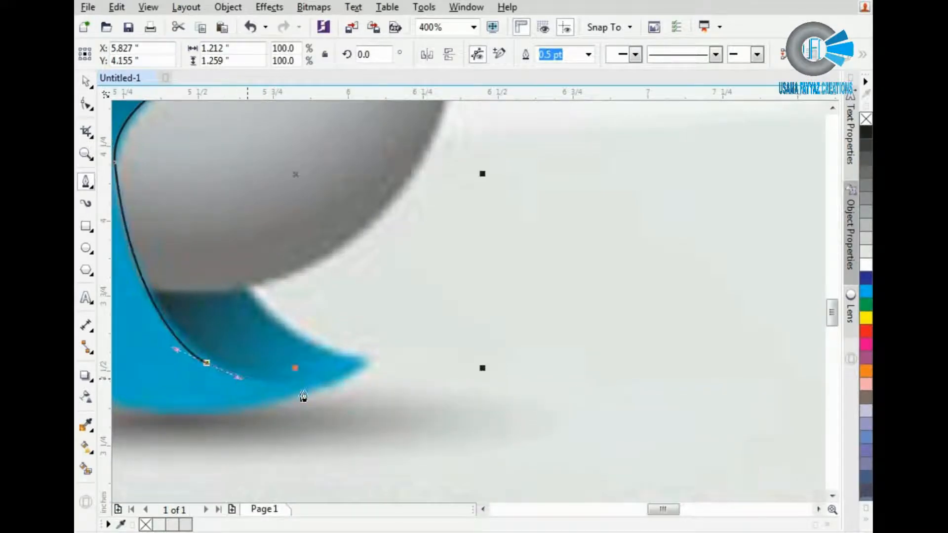
pyautogui.moveTo(324, 372); pyautogui.dragTo(367, 368)
pyautogui.click(372, 355)
# Trace the hook's rounded underside back to the bottom corner of the first outlined shape
pyautogui.scroll(-1, 387, 380)
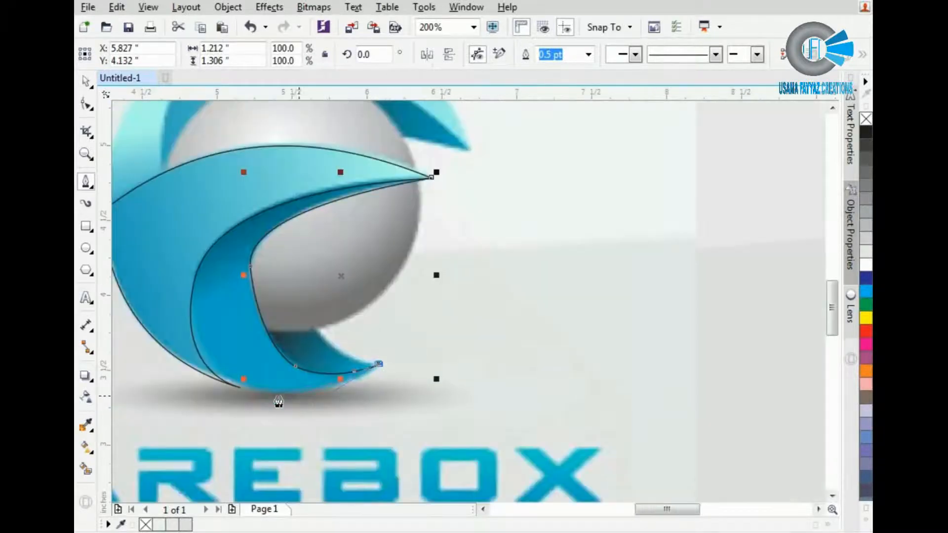
pyautogui.scroll(1, 279, 401)
pyautogui.moveTo(294, 396); pyautogui.dragTo(255, 394)
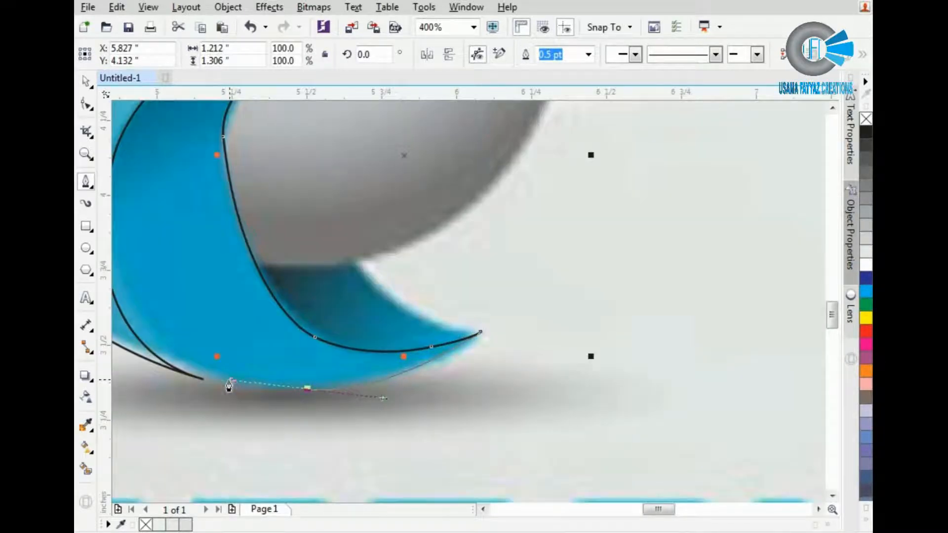
pyautogui.click(204, 380)
# Close the fold outline with rough straight segments outside and across the first shape, ending at the starting tip
pyautogui.scroll(-1, 282, 422)
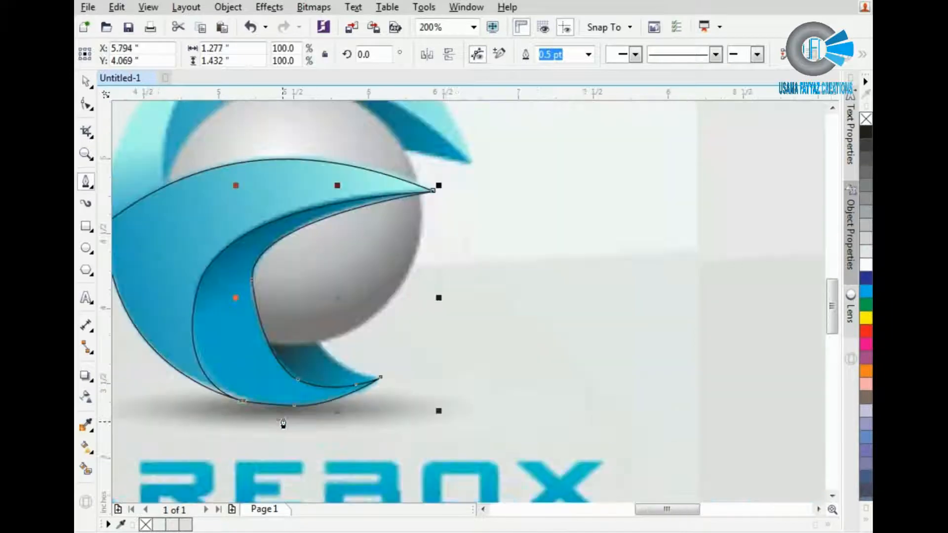
pyautogui.click(134, 416)
pyautogui.click(173, 233)
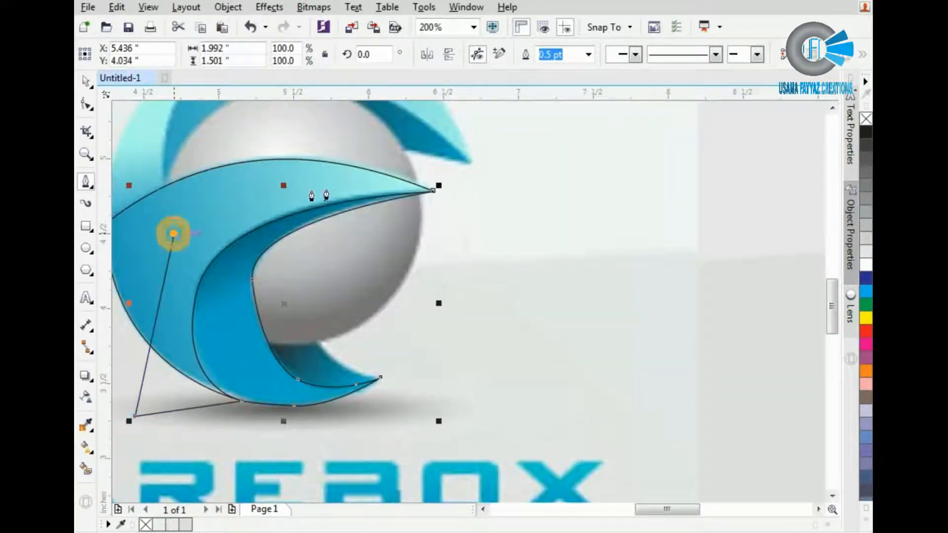
pyautogui.click(341, 192)
pyautogui.scroll(1, 434, 190)
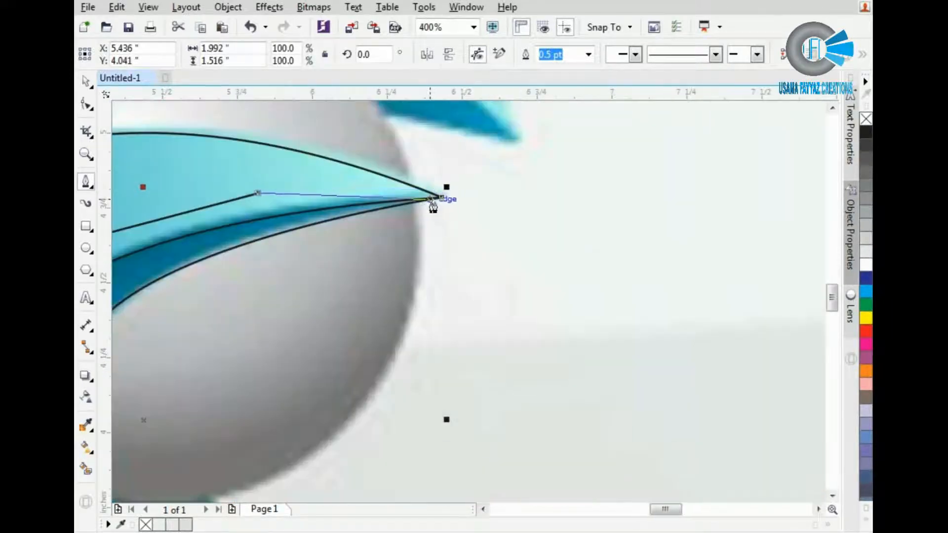
pyautogui.click(442, 198)
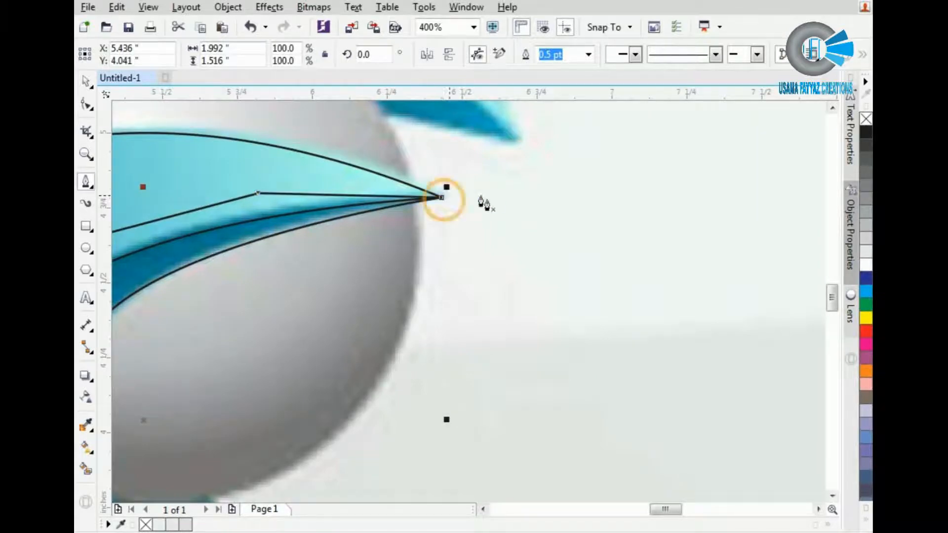
pyautogui.scroll(-1, 485, 203)
# Try to trim the overlapping fold outline with the first shape, and undo the trim
pyautogui.press('space')
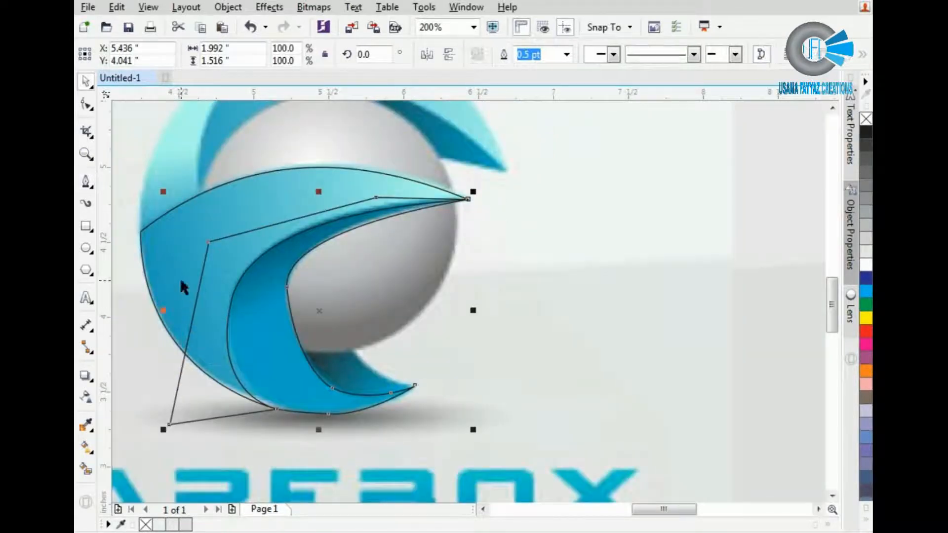
pyautogui.click(184, 281)
pyautogui.keyDown('shift'); pyautogui.click(265, 304); pyautogui.keyUp('shift')
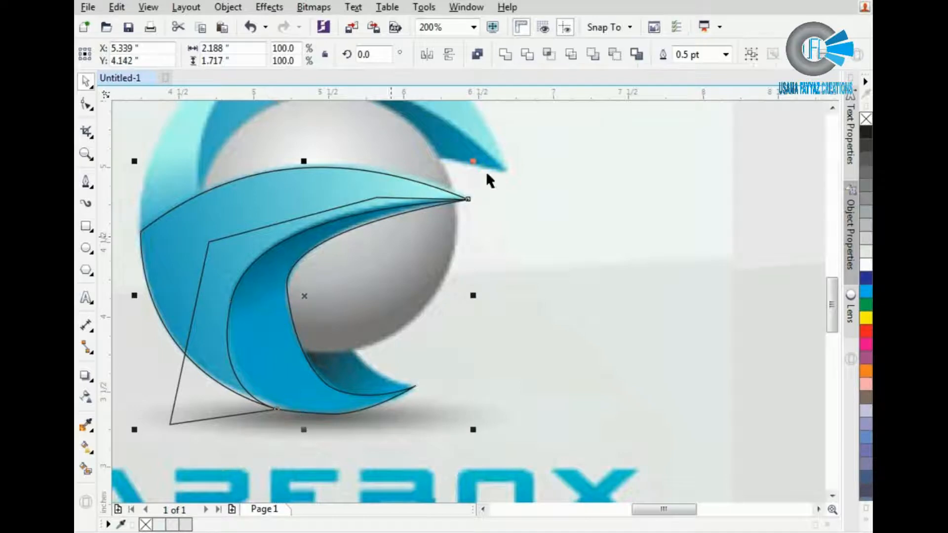
pyautogui.click(527, 55)
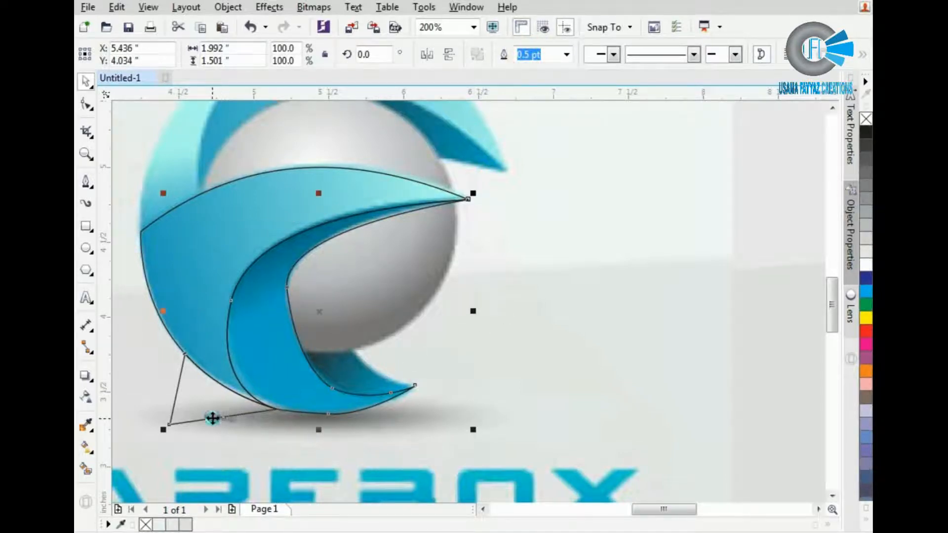
pyautogui.hotkey('ctrl', 'z')
# Create the fold shape from its enclosed region with Smart Fill, and delete the rough overlapping Pen outline
pyautogui.click(85, 469)
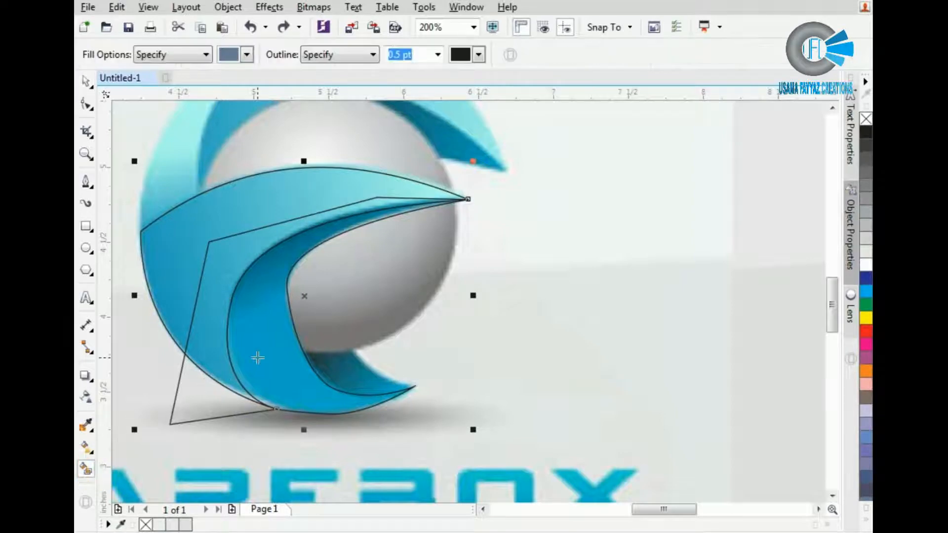
pyautogui.click(254, 360)
pyautogui.press('space')
pyautogui.click(211, 418)
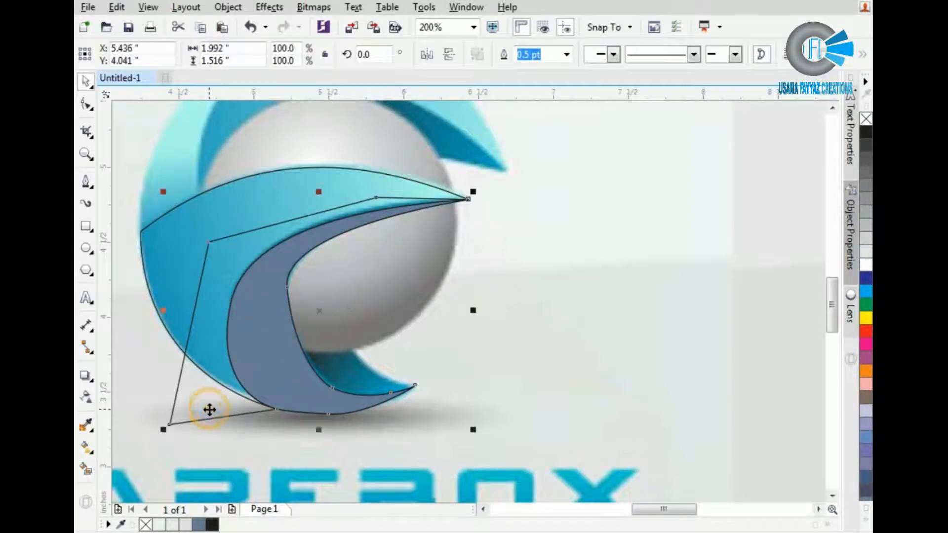
pyautogui.press('Delete')
# Remove the fill from the new fold shape and give it a dark hairline outline
pyautogui.click(246, 358)
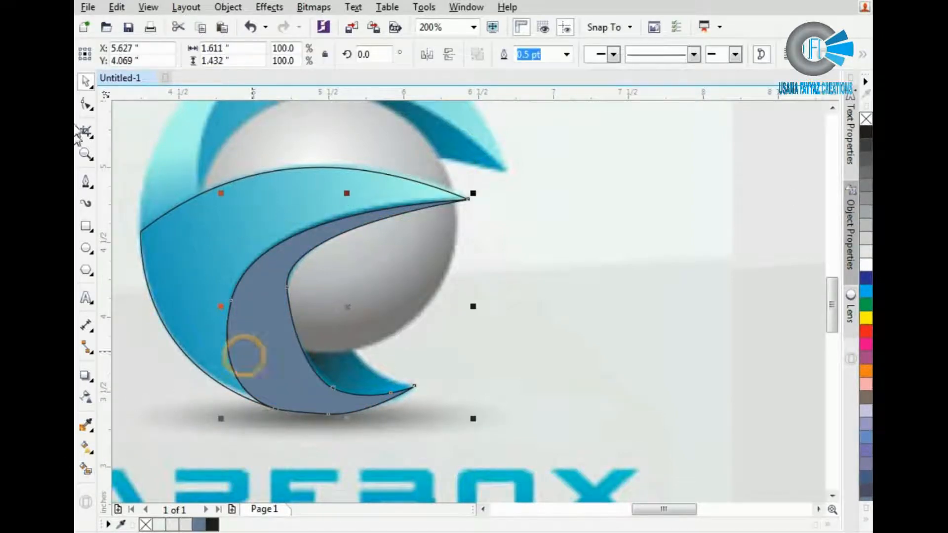
pyautogui.click(864, 120)
pyautogui.rightClick(864, 120)
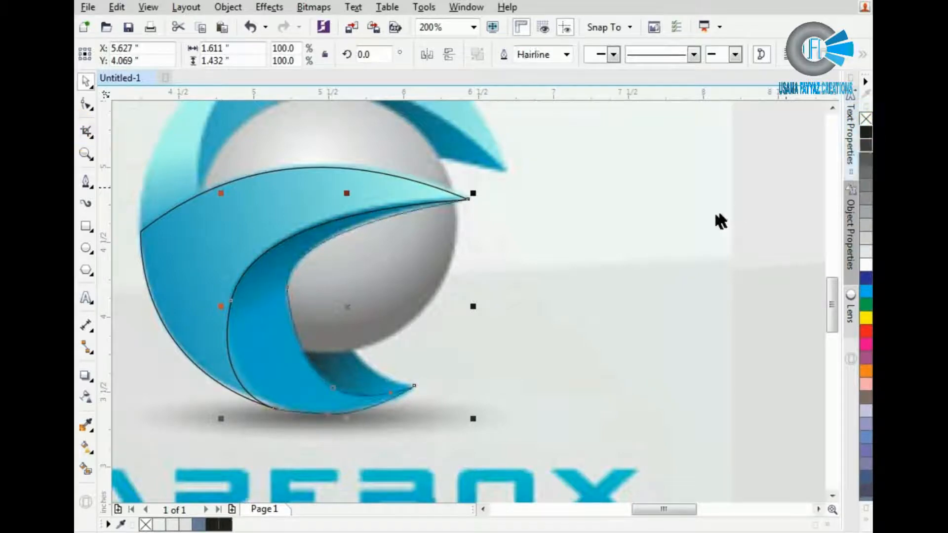
# Try to trace the upper arc's outer edge with Pen curves from the emblem's left corner, and undo the segments
pyautogui.scroll(-2, 433, 280)
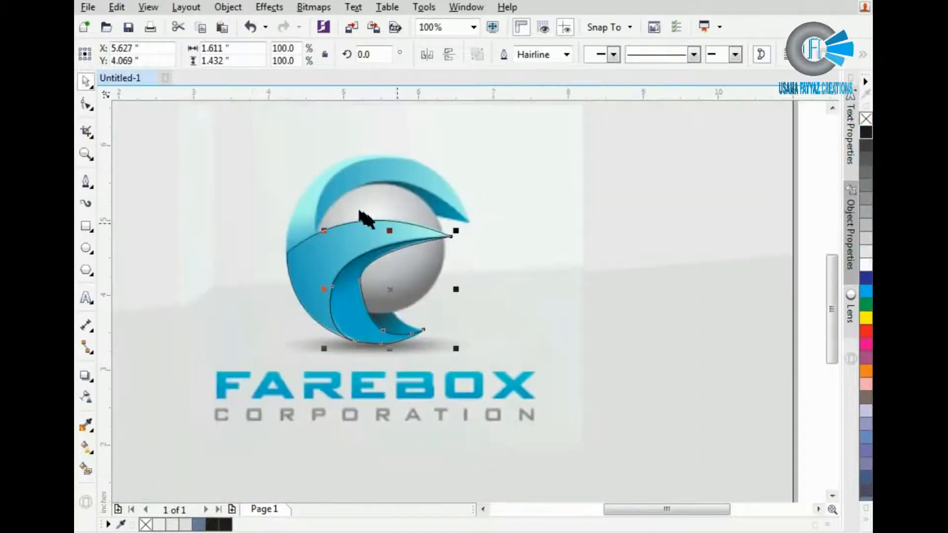
pyautogui.scroll(2, 332, 144)
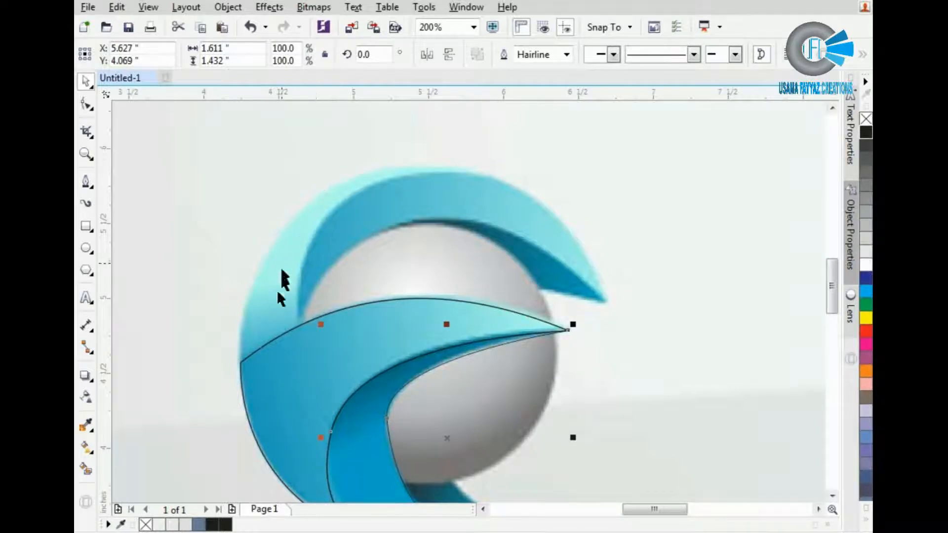
pyautogui.click(86, 182)
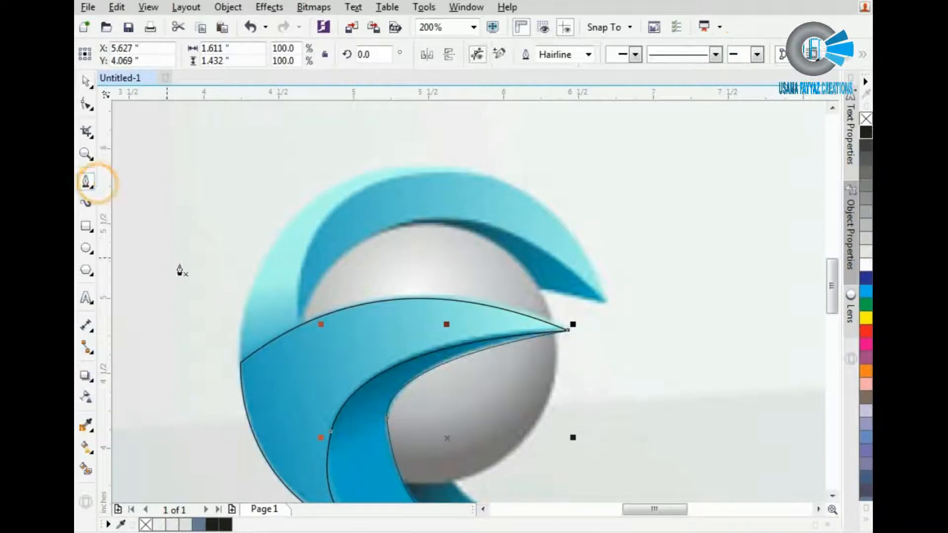
pyautogui.click(243, 360)
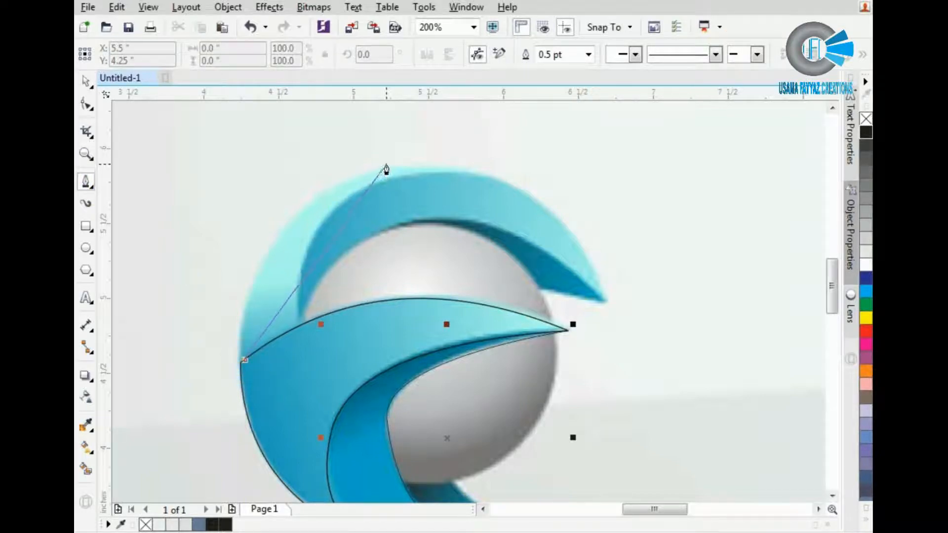
pyautogui.moveTo(389, 168); pyautogui.dragTo(423, 152)
pyautogui.click(598, 171)
pyautogui.hotkey('ctrl', 'z')
pyautogui.hotkey('ctrl', 'z')
pyautogui.hotkey('ctrl', 'z')
pyautogui.hotkey('ctrl', 'z')
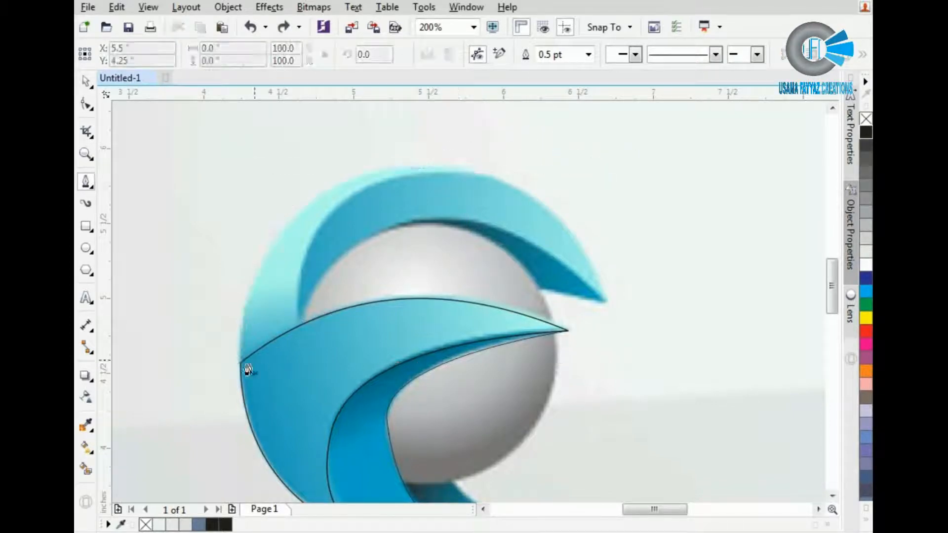
# Try the upper arc's outline again with a wider curve over its top and extra nodes, and undo the whole path
pyautogui.click(251, 341)
pyautogui.moveTo(395, 166); pyautogui.dragTo(477, 170)
pyautogui.click(482, 168)
pyautogui.click(493, 166)
pyautogui.click(506, 165)
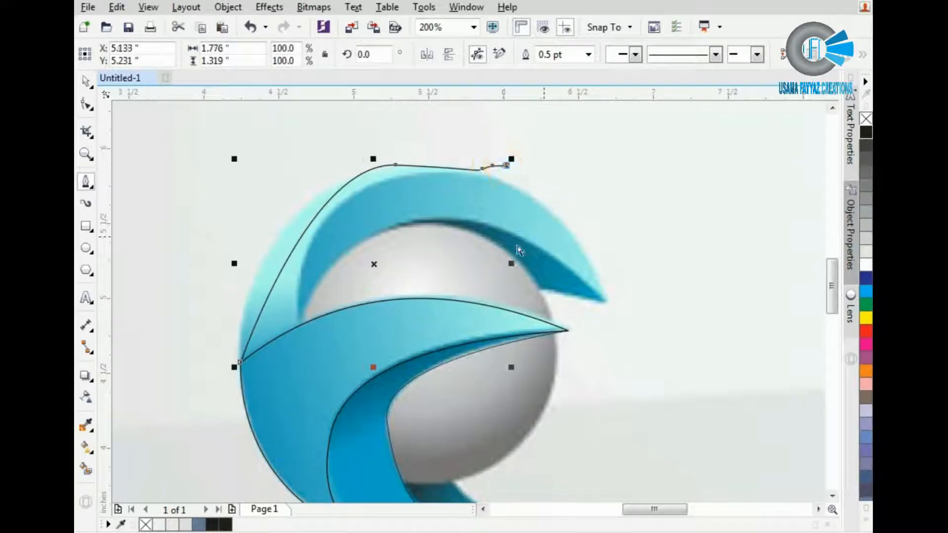
pyautogui.hotkey('ctrl', 'z')
pyautogui.hotkey('ctrl', 'z')
pyautogui.hotkey('ctrl', 'z')
pyautogui.hotkey('ctrl', 'z')
pyautogui.hotkey('ctrl', 'z')
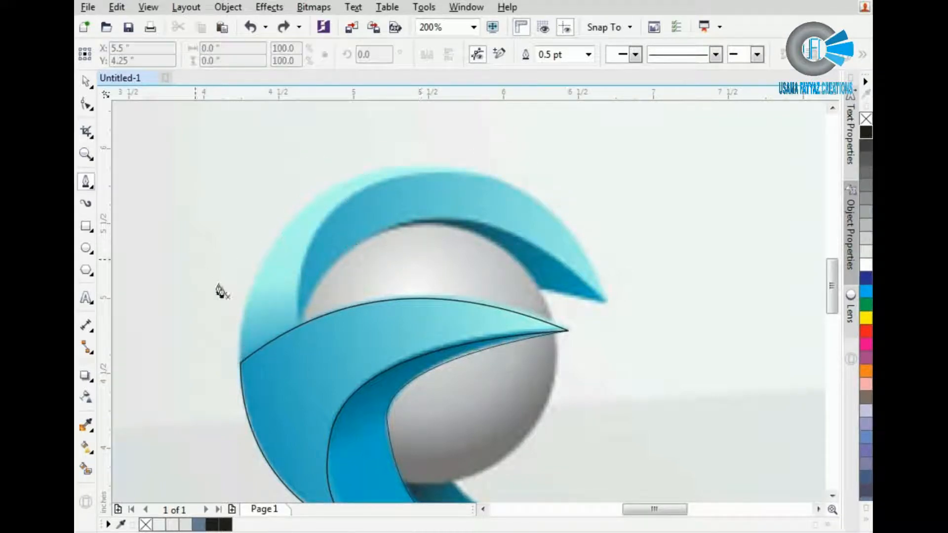
# Draw a straight Pen line from the emblem's left corner to the upper arc's right tip, ready for node editing
pyautogui.click(239, 363)
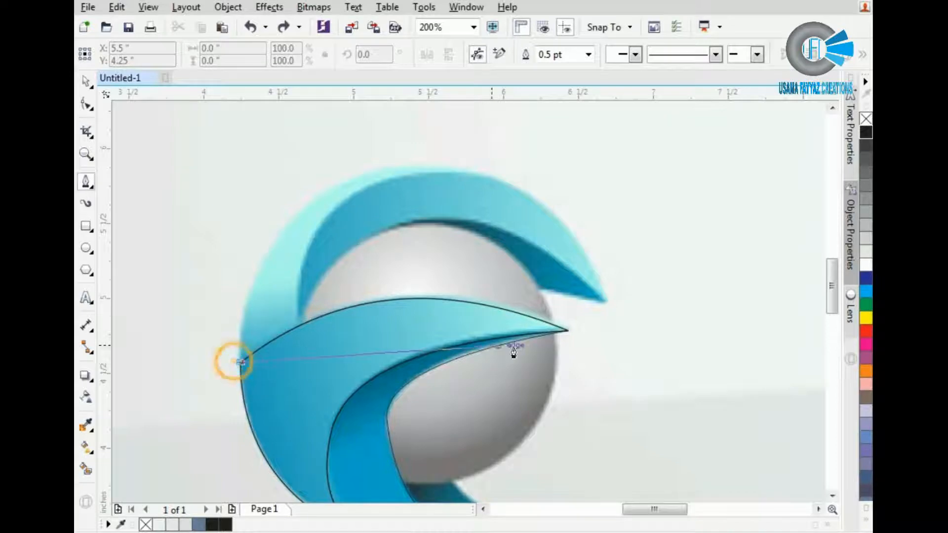
pyautogui.doubleClick(608, 299)
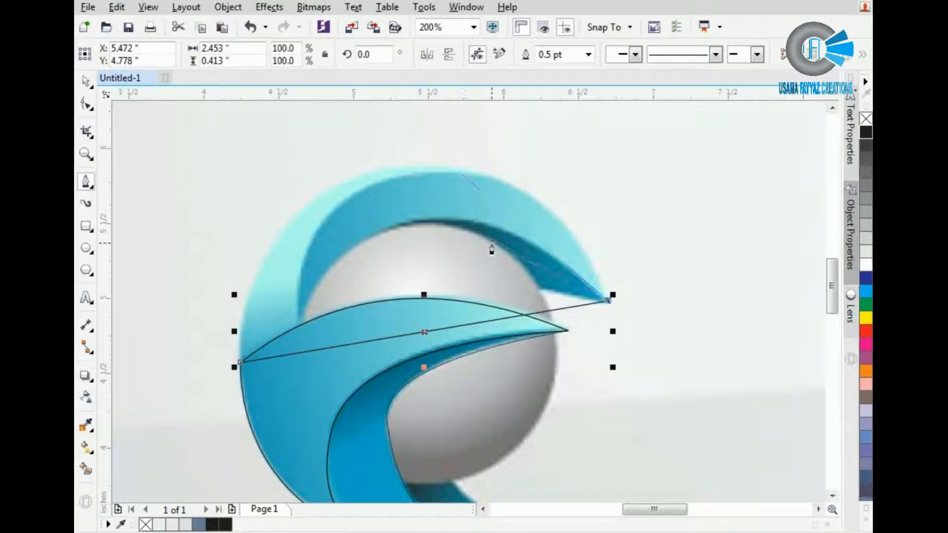
pyautogui.press('F10')
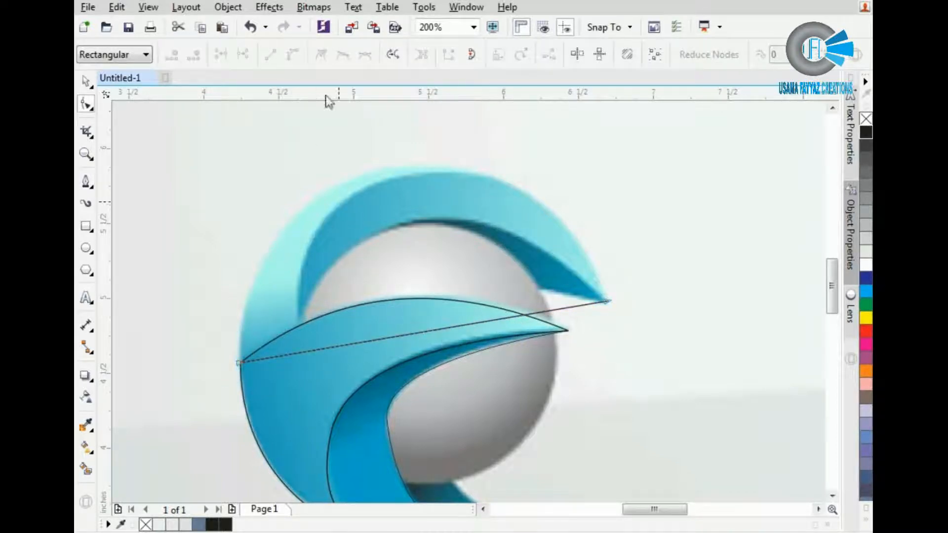
# Convert the straight line to a curve and bend its middle up to the top of the upper arc
pyautogui.click(415, 335)
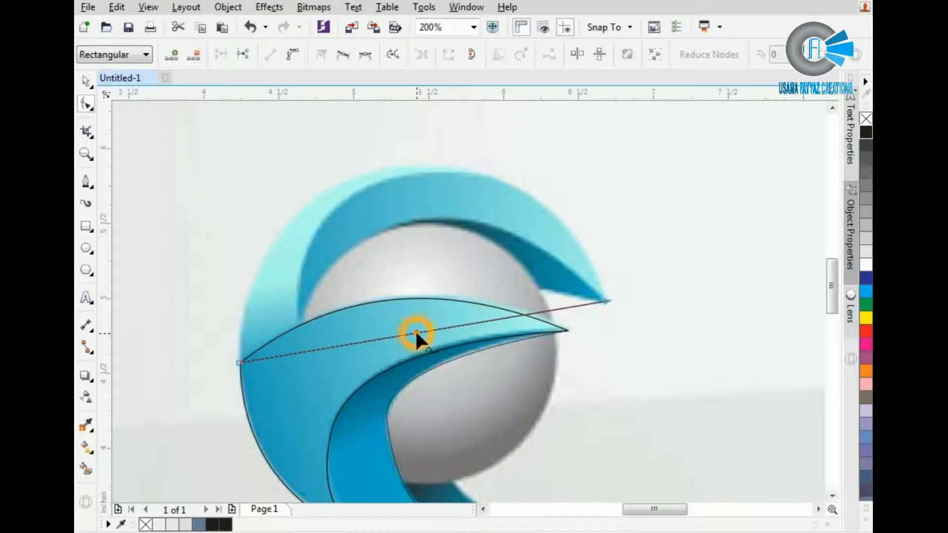
pyautogui.rightClick(415, 335)
pyautogui.click(465, 128)
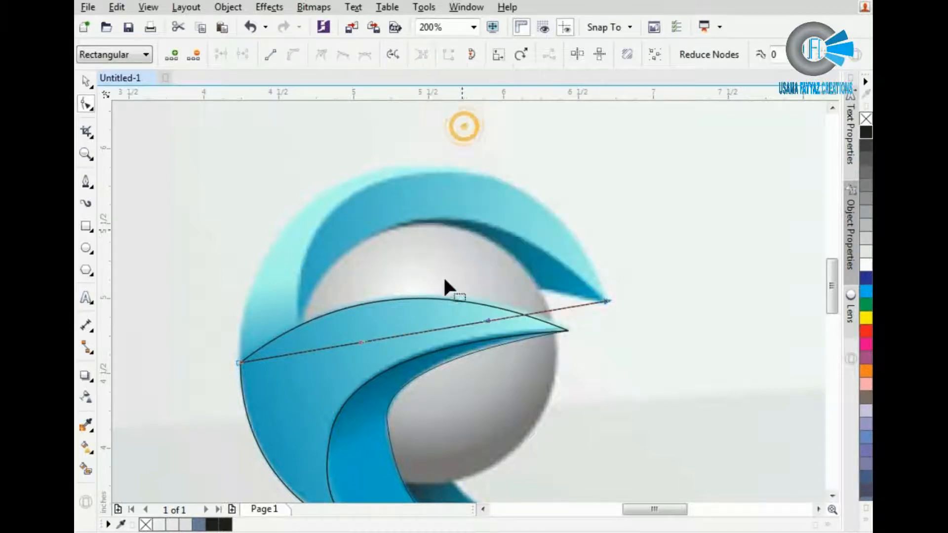
pyautogui.click(434, 326)
pyautogui.moveTo(413, 166); pyautogui.dragTo(419, 162)
pyautogui.scroll(1, 369, 190)
pyautogui.scroll(-1, 373, 197)
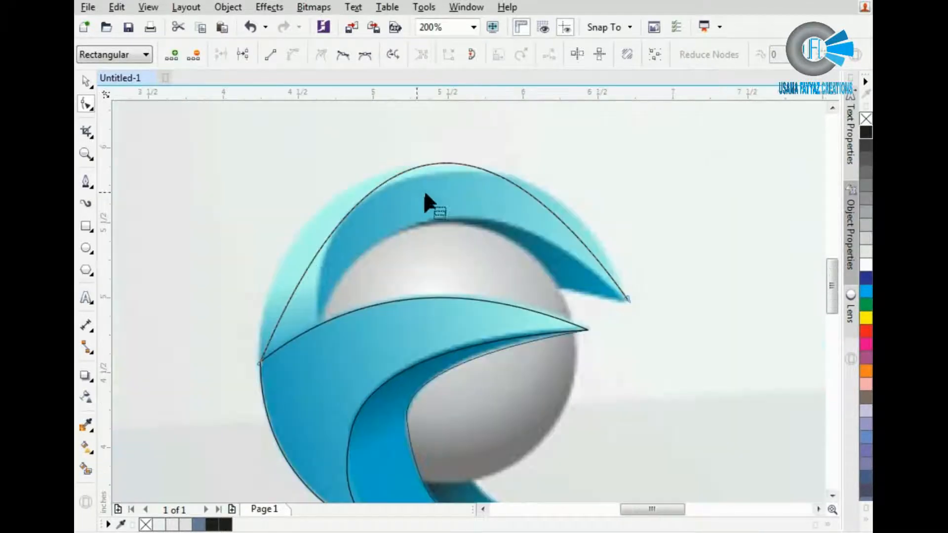
# Reshape the traced curve with its two end handles so it bulges out to the upper arc's outer edge
pyautogui.moveTo(199, 296); pyautogui.dragTo(306, 378)
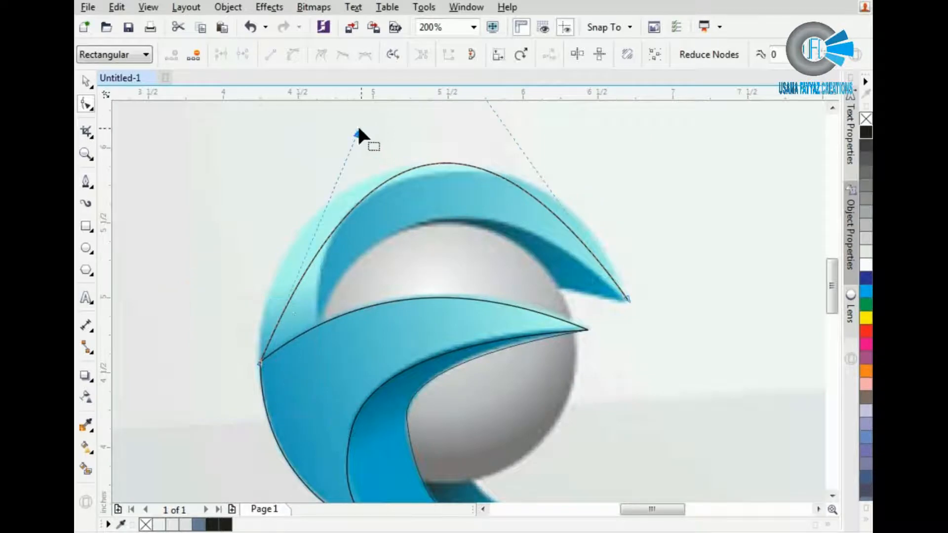
pyautogui.moveTo(356, 132); pyautogui.dragTo(267, 146)
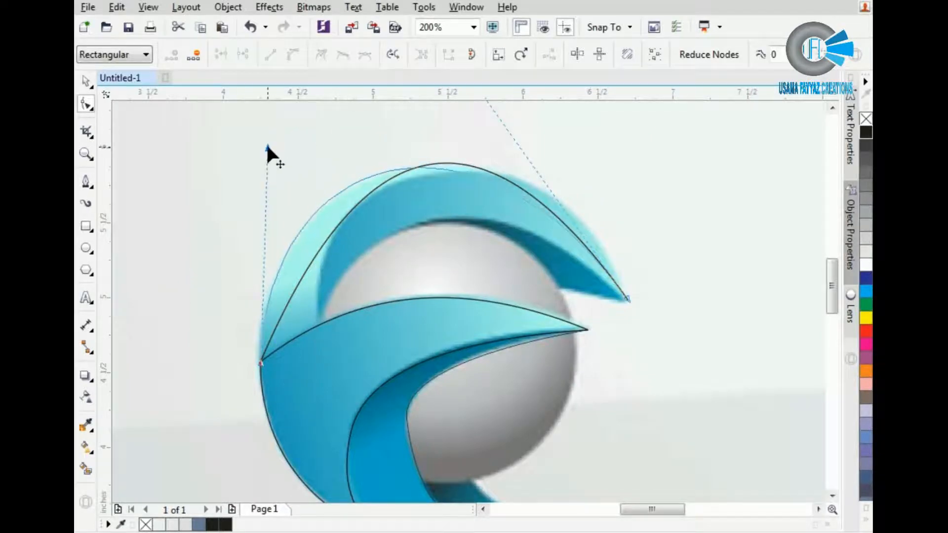
pyautogui.scroll(-2, 483, 276)
pyautogui.scroll(2, 475, 173)
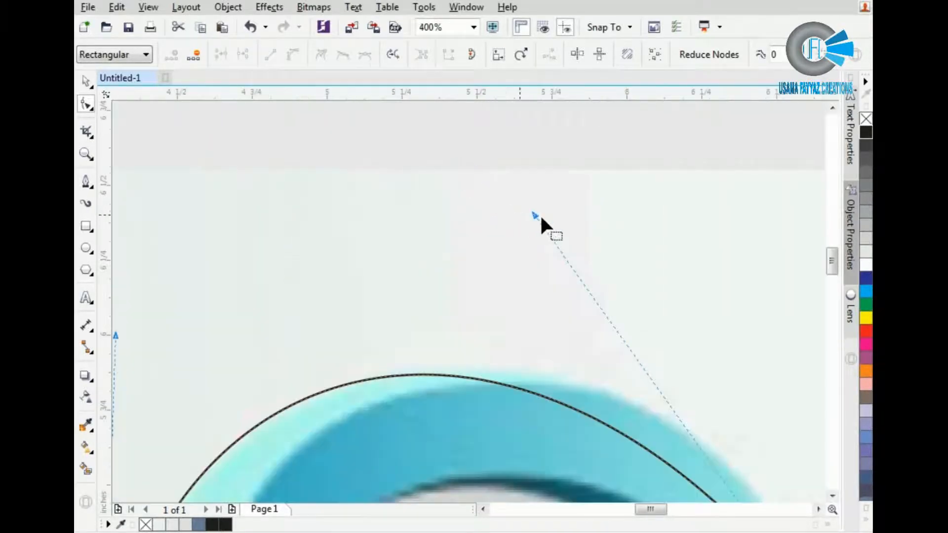
pyautogui.moveTo(607, 210); pyautogui.dragTo(621, 183)
pyautogui.scroll(-1, 621, 184)
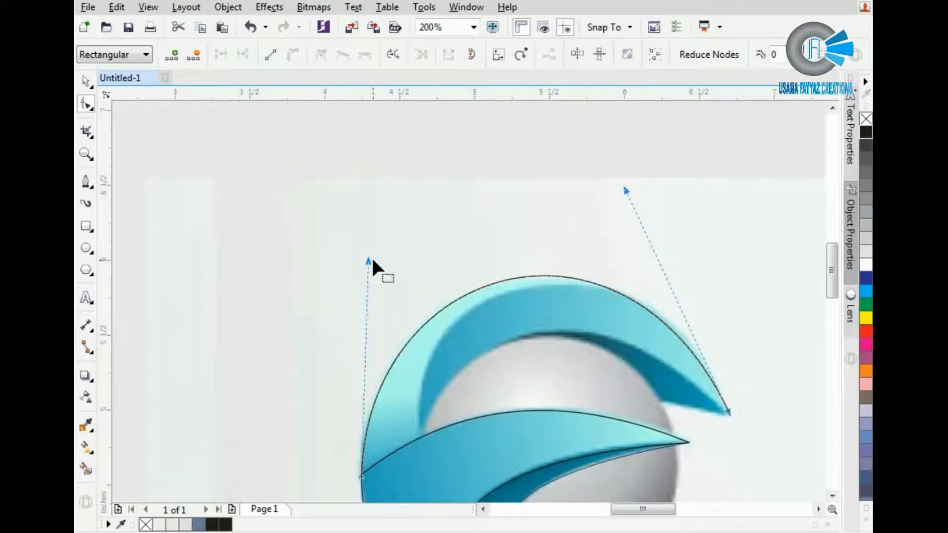
# Fine-tune both end handles of the outer curve until it hugs the upper arc's rim from left corner to right tip
pyautogui.scroll(1, 372, 260)
pyautogui.moveTo(364, 260); pyautogui.dragTo(334, 260)
pyautogui.scroll(-1, 329, 230)
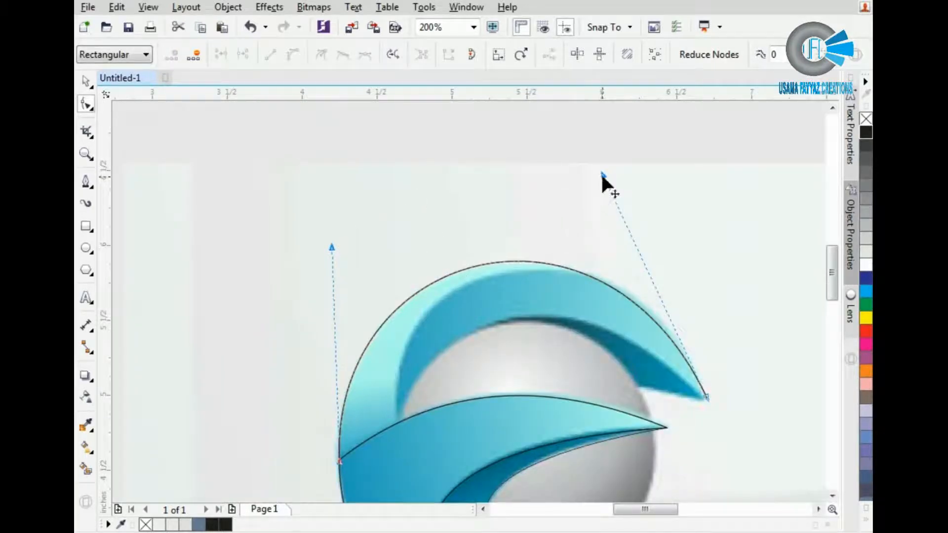
pyautogui.moveTo(602, 175); pyautogui.dragTo(634, 189)
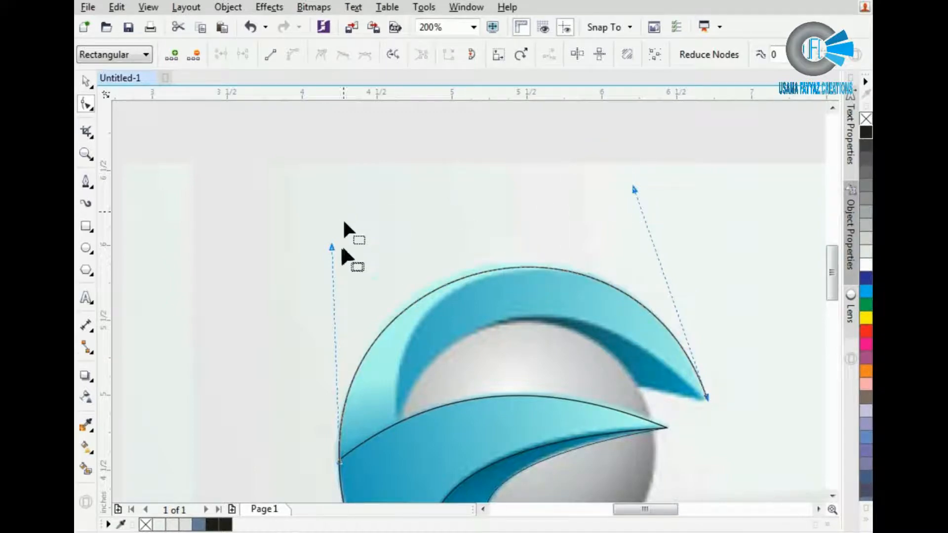
pyautogui.moveTo(336, 248); pyautogui.dragTo(335, 236)
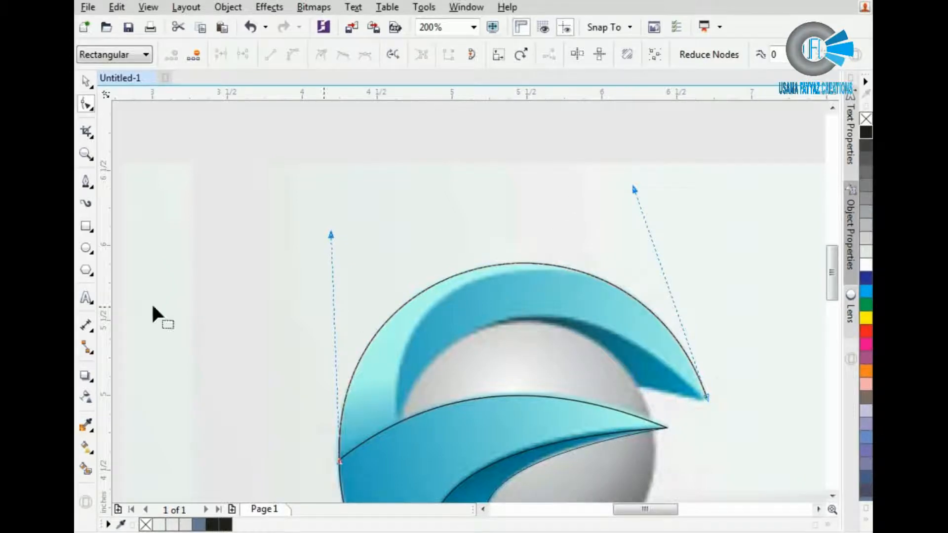
# Draw a Pen curve about 1.73 in wide from the arc's inner lower-left corner along the light fold's inner edge, ending outside the rim
pyautogui.click(86, 181)
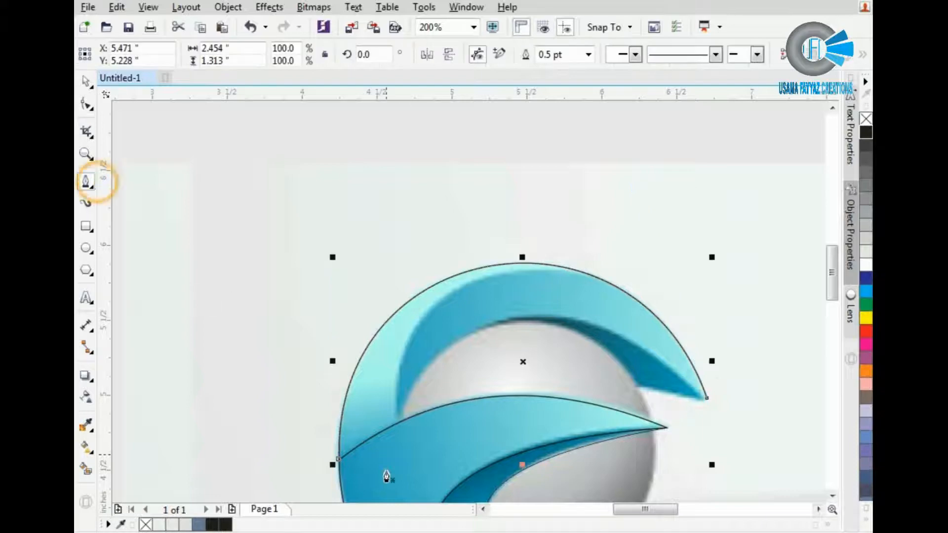
pyautogui.click(400, 429)
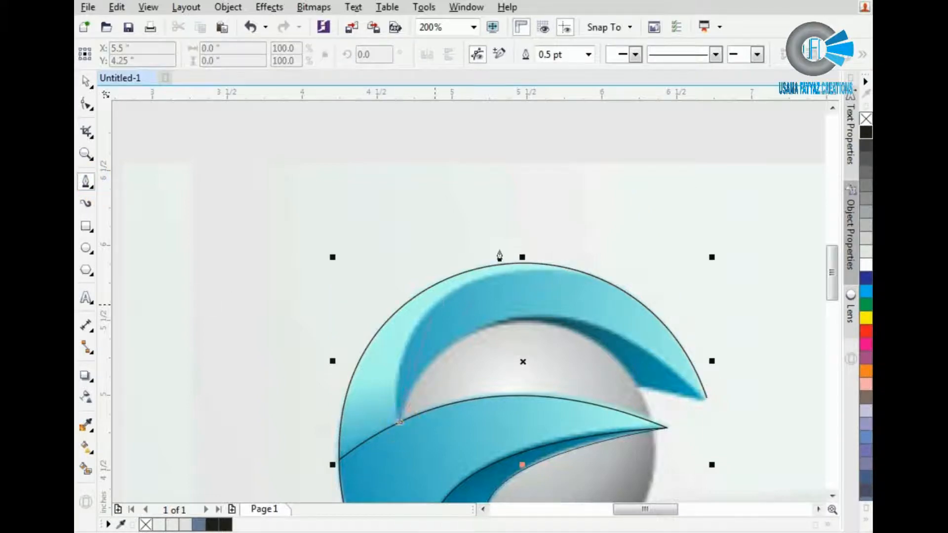
pyautogui.scroll(2, 533, 277)
pyautogui.scroll(-1, 459, 278)
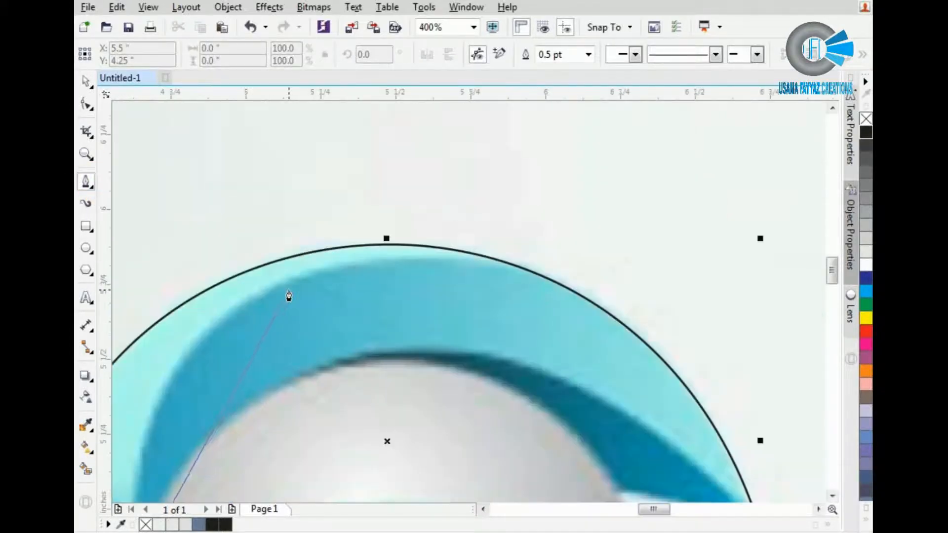
pyautogui.moveTo(288, 280); pyautogui.dragTo(466, 230)
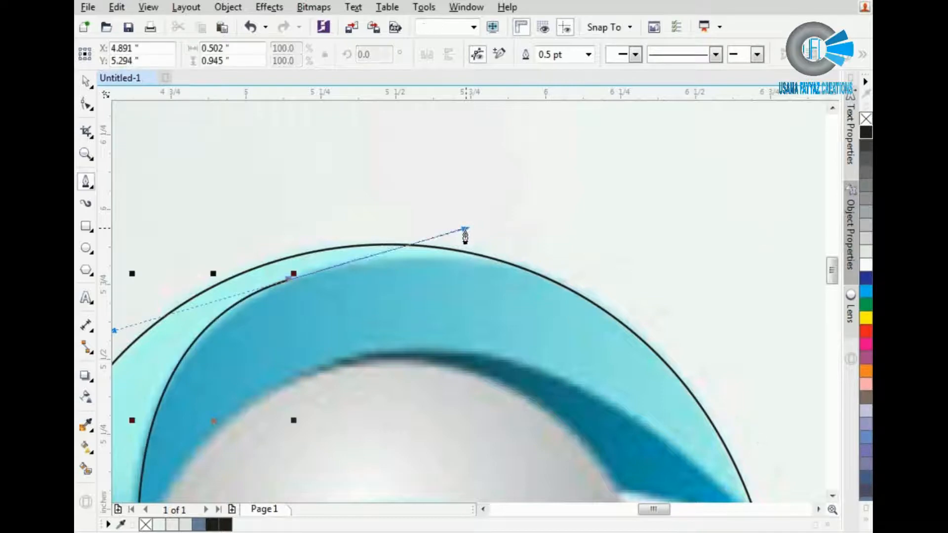
pyautogui.doubleClick(657, 287)
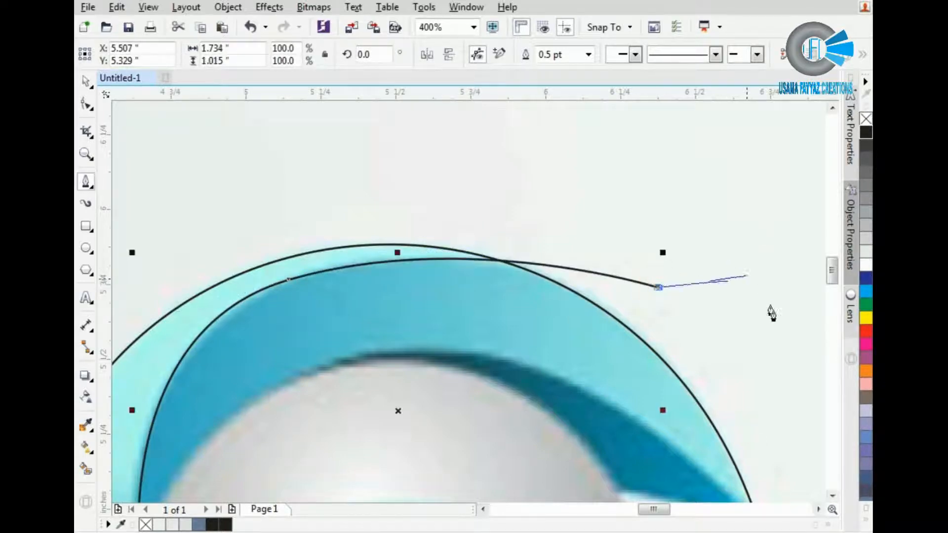
pyautogui.press('space')
# Smart Fill the light left fold of the upper arc with the current blue-grey and 0.5 pt outline
pyautogui.scroll(-1, 628, 303)
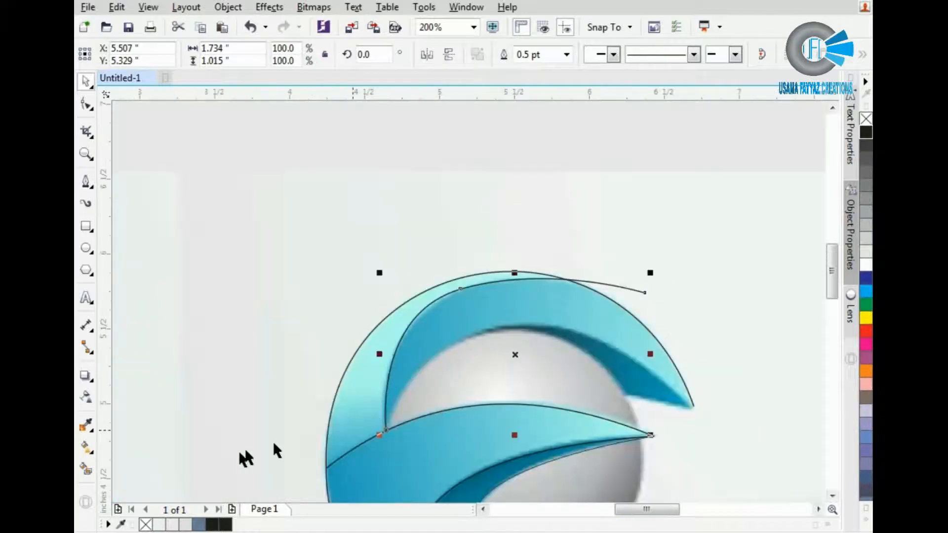
pyautogui.click(87, 469)
pyautogui.click(343, 383)
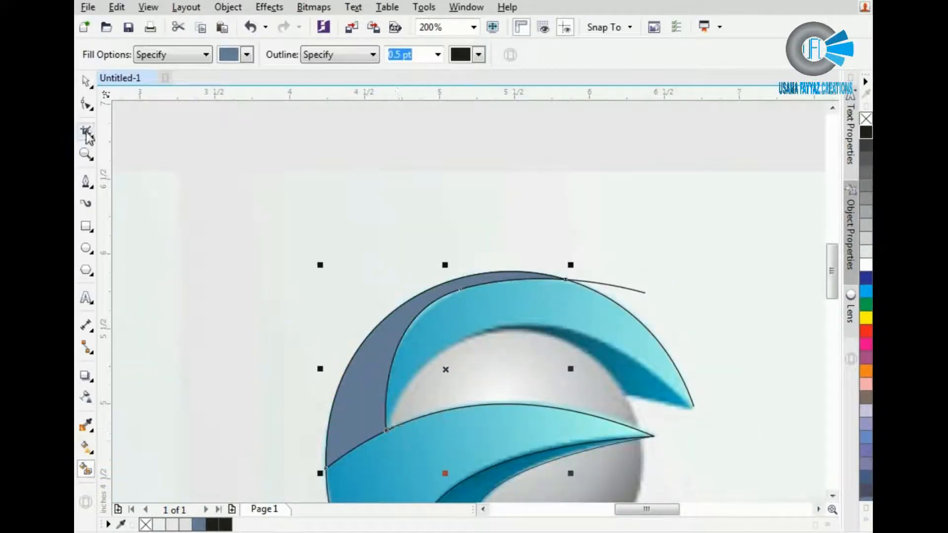
# Draw a Pen curve about 2.12 in wide from the fold's lower inner corner along the front face's lower edge, ending past the right tip
pyautogui.click(86, 182)
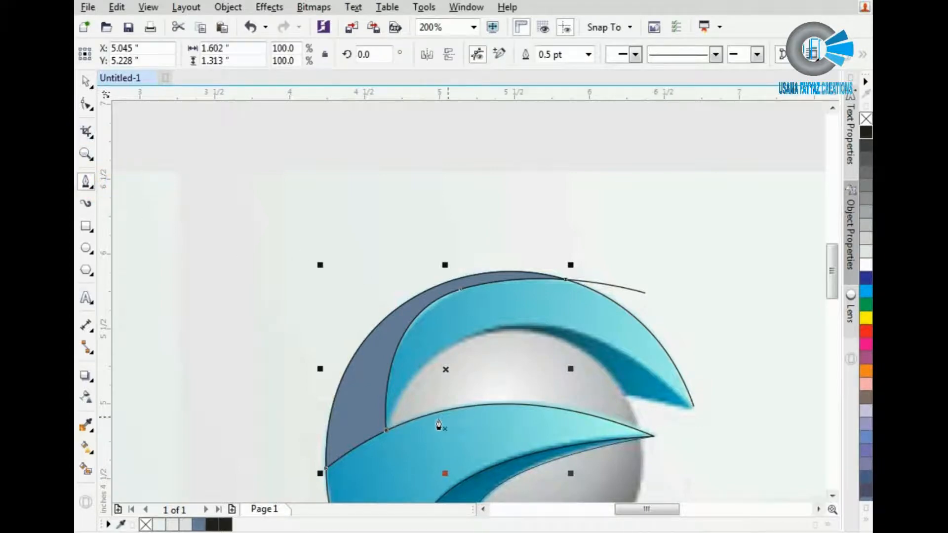
pyautogui.scroll(1, 438, 424)
pyautogui.click(355, 447)
pyautogui.scroll(-1, 559, 296)
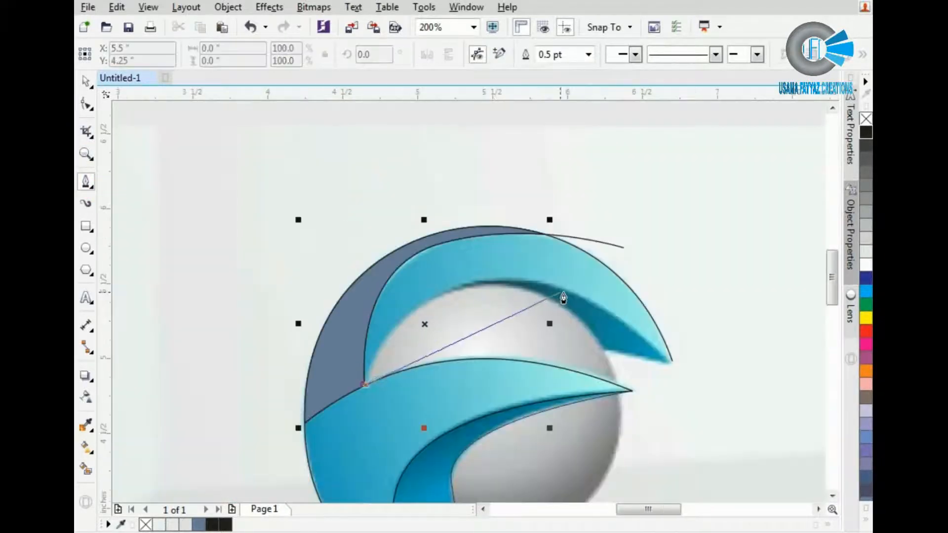
pyautogui.scroll(1, 519, 285)
pyautogui.moveTo(469, 269); pyautogui.dragTo(707, 307)
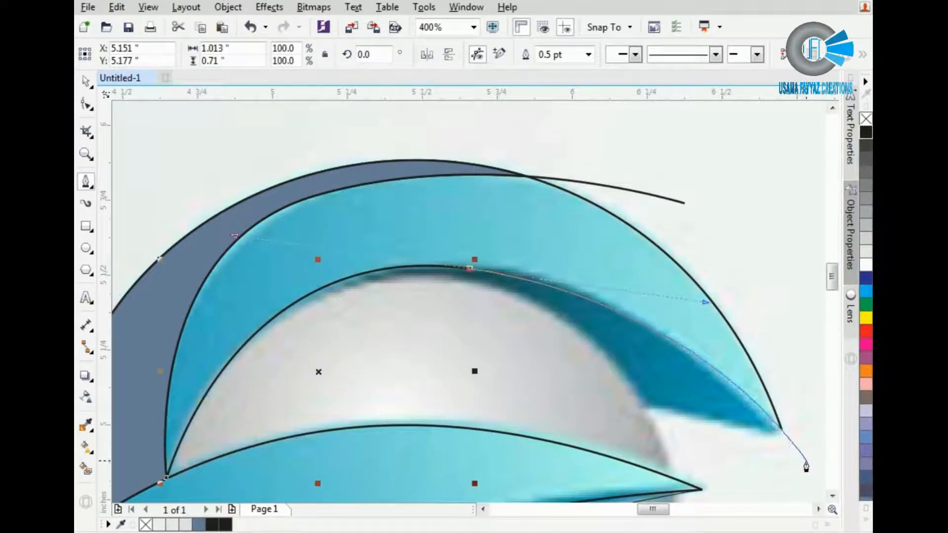
pyautogui.moveTo(803, 460); pyautogui.dragTo(704, 438)
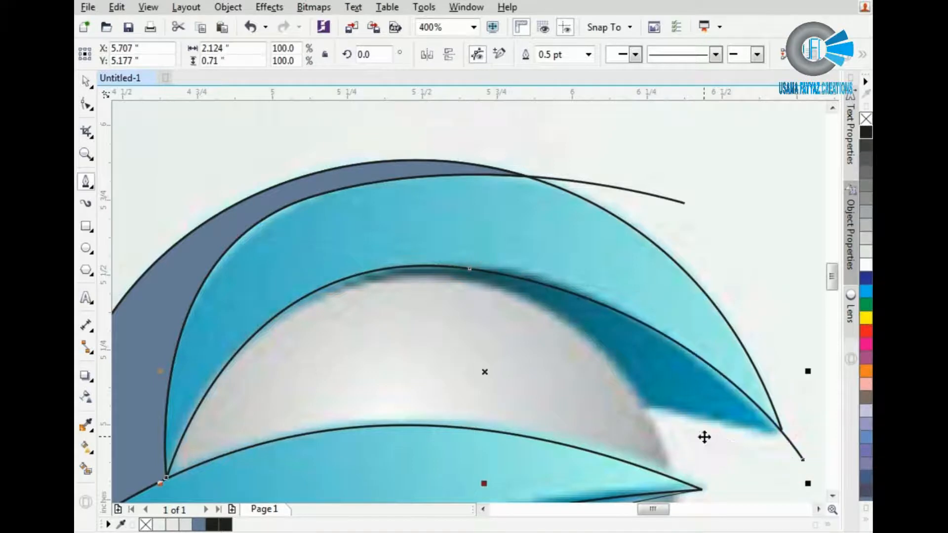
# Try to Smart Fill the upper arc's front face, and undo the fill
pyautogui.click(86, 470)
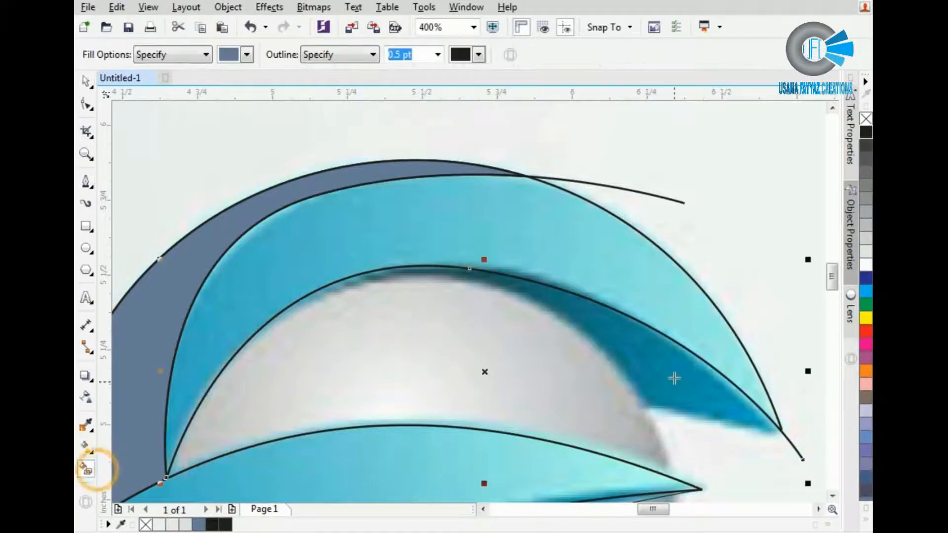
pyautogui.click(667, 311)
pyautogui.hotkey('ctrl', 'z')
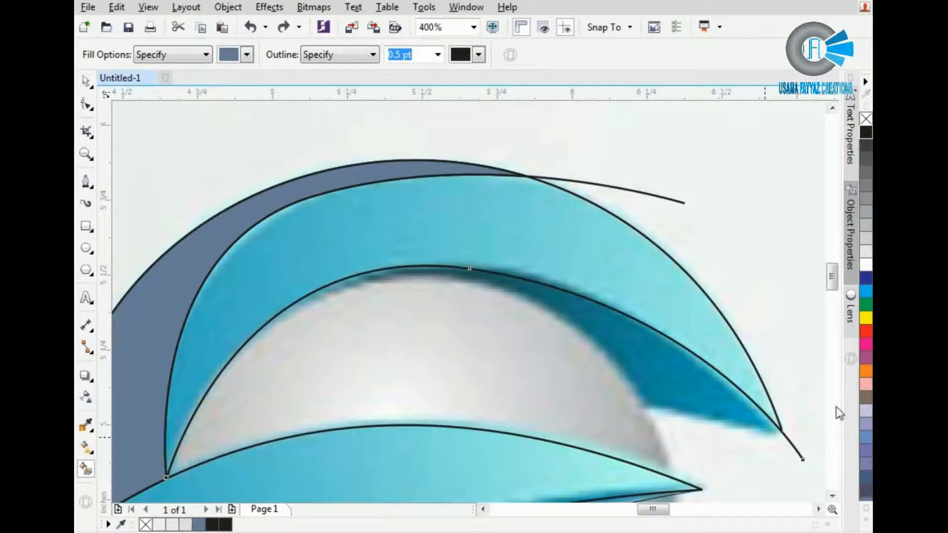
# Move the outer curve's end node at the arc's right tip onto the lower-edge curve to close the gap
pyautogui.press('F10')
pyautogui.scroll(3, 780, 429)
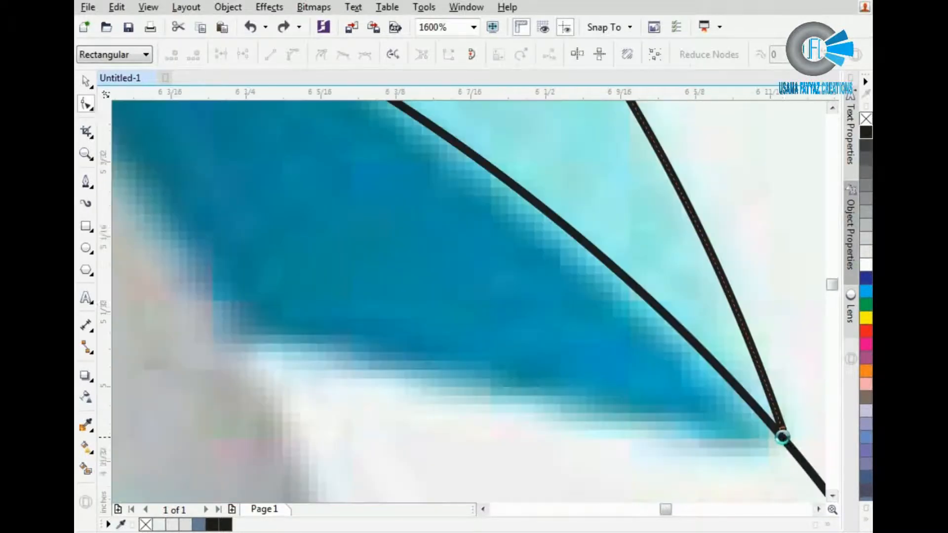
pyautogui.scroll(2, 782, 437)
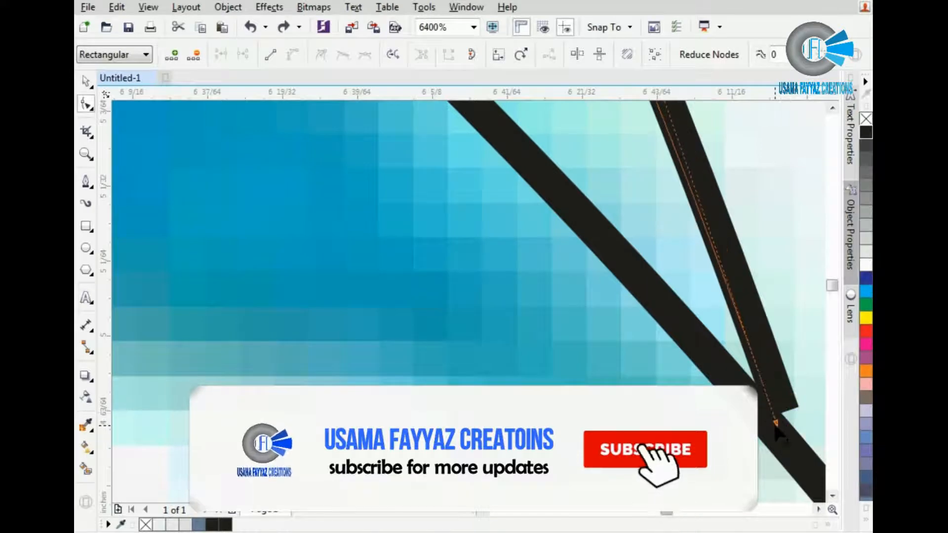
pyautogui.scroll(-2, 780, 427)
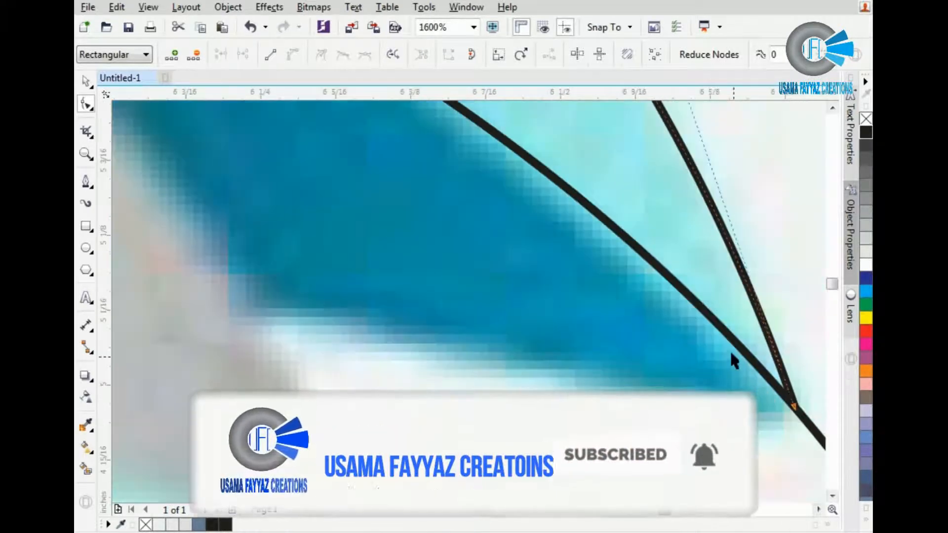
pyautogui.press('space')
pyautogui.click(727, 309)
pyautogui.scroll(-2, 728, 329)
pyautogui.press('space')
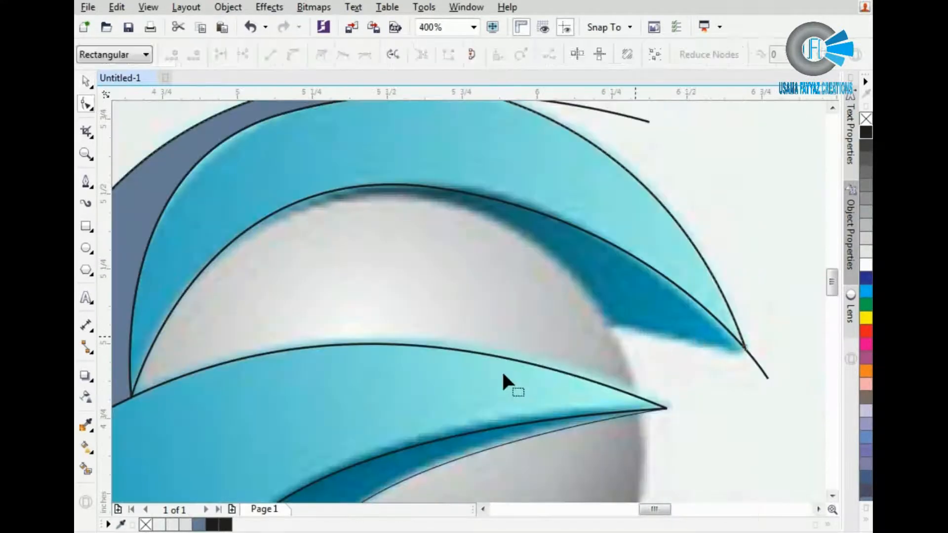
# Smart Fill the upper arc's front face between the rim and the lower-edge curve with the same blue-grey
pyautogui.click(87, 469)
pyautogui.click(582, 186)
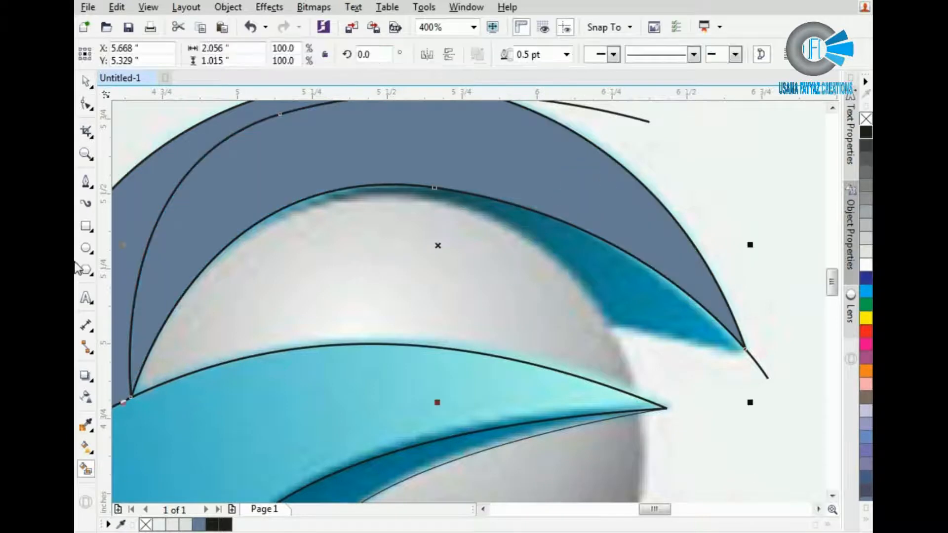
pyautogui.press('space')
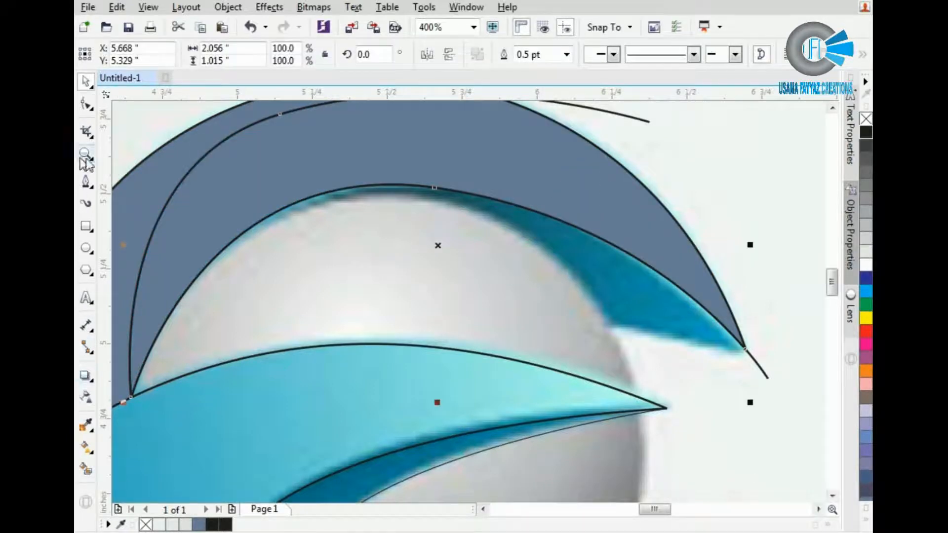
# Try a short Pen curve from the sphere along the dark inner fold's bottom edge, and delete it
pyautogui.click(86, 181)
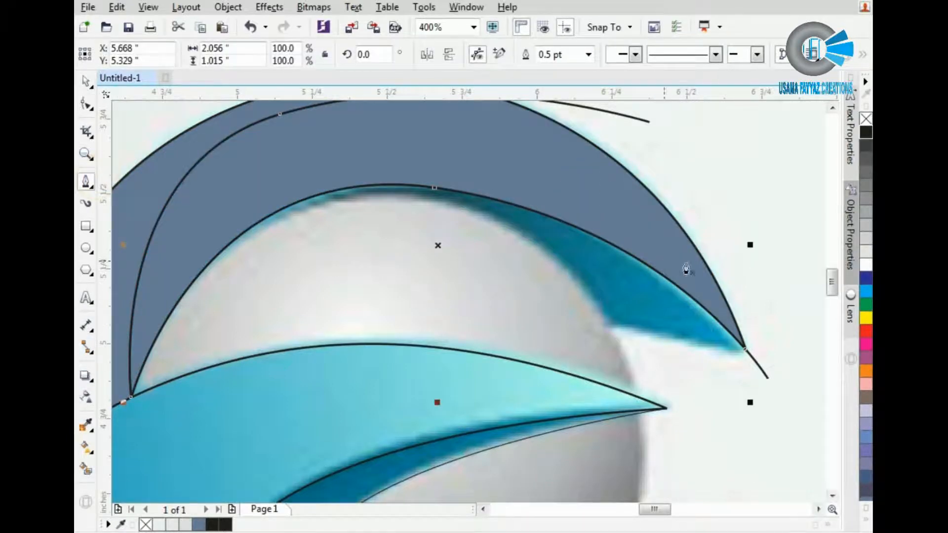
pyautogui.click(583, 325)
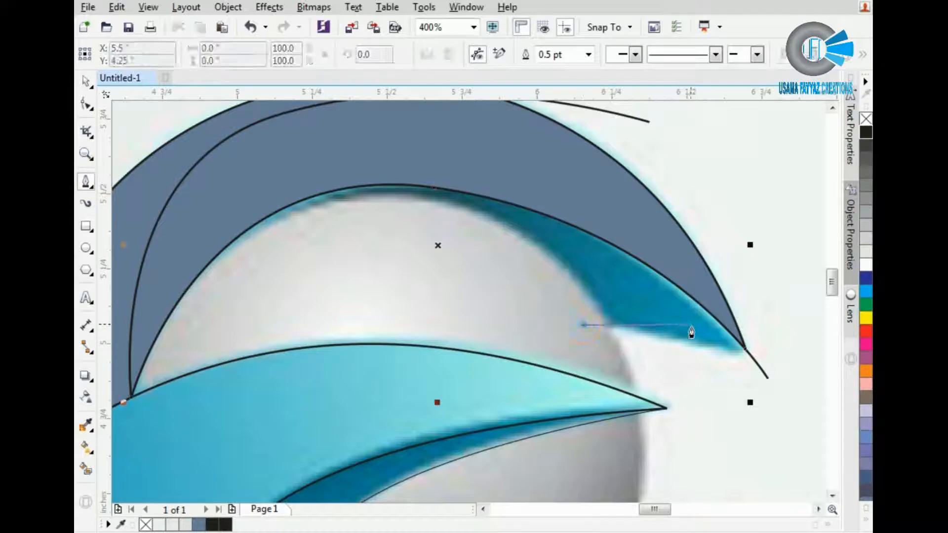
pyautogui.moveTo(692, 344); pyautogui.dragTo(783, 375)
pyautogui.press('space')
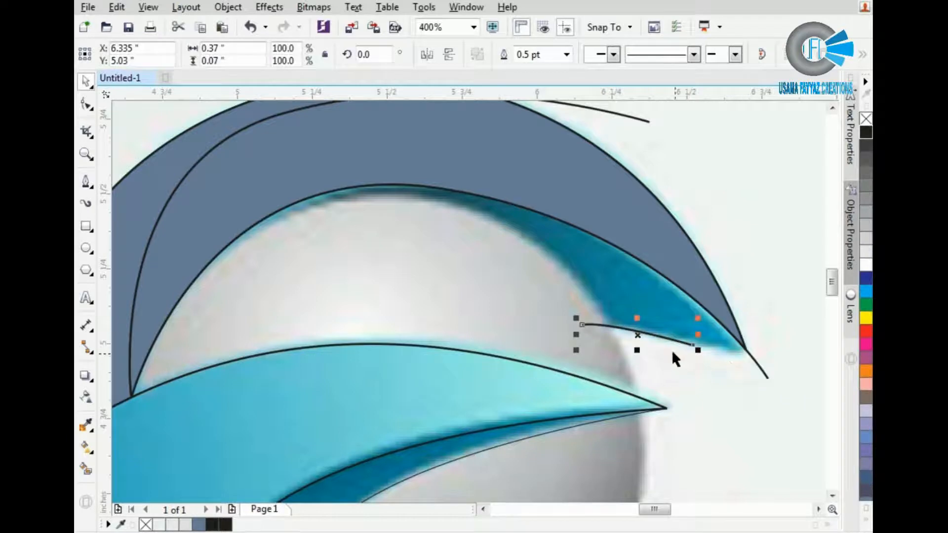
pyautogui.press('Delete')
# Try a straight Pen line from the sphere's edge to the arc's right tip, and delete it
pyautogui.press('space')
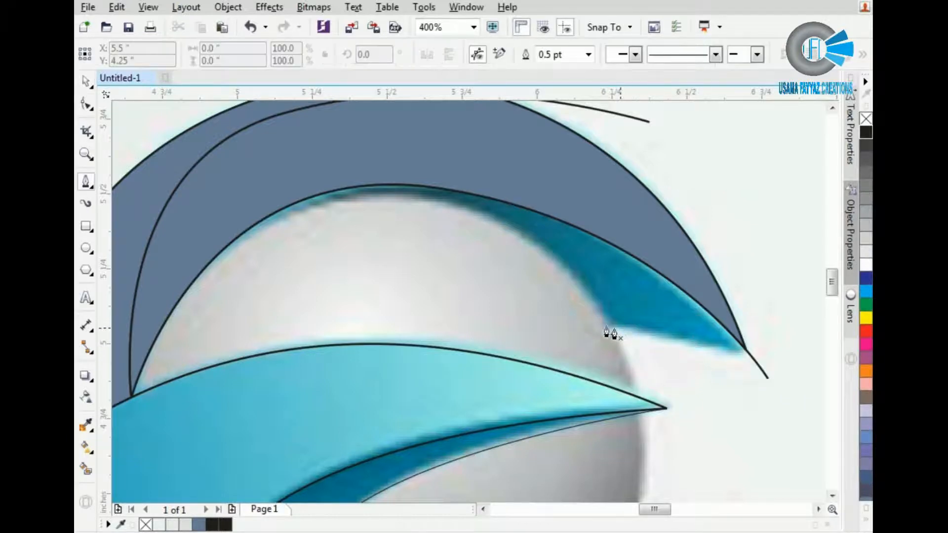
pyautogui.click(749, 354)
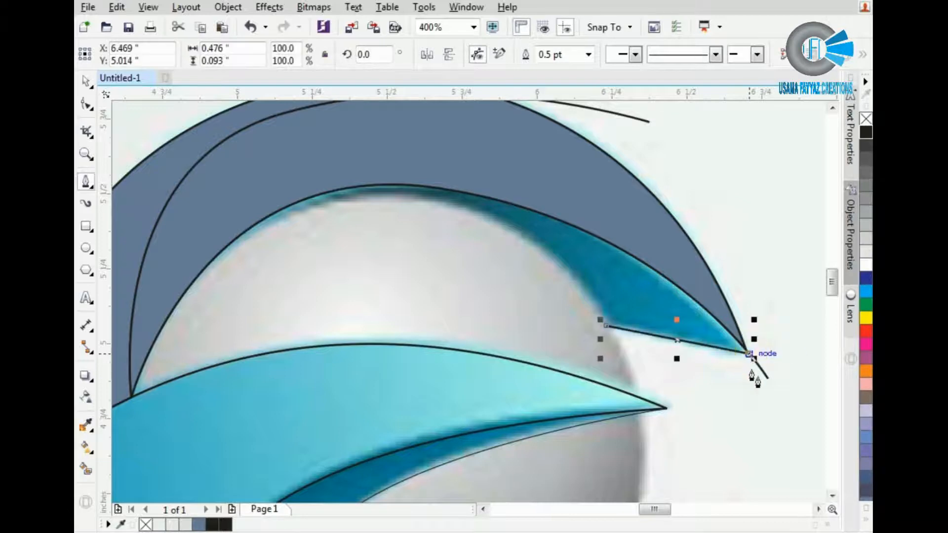
pyautogui.press('space')
pyautogui.press('Delete')
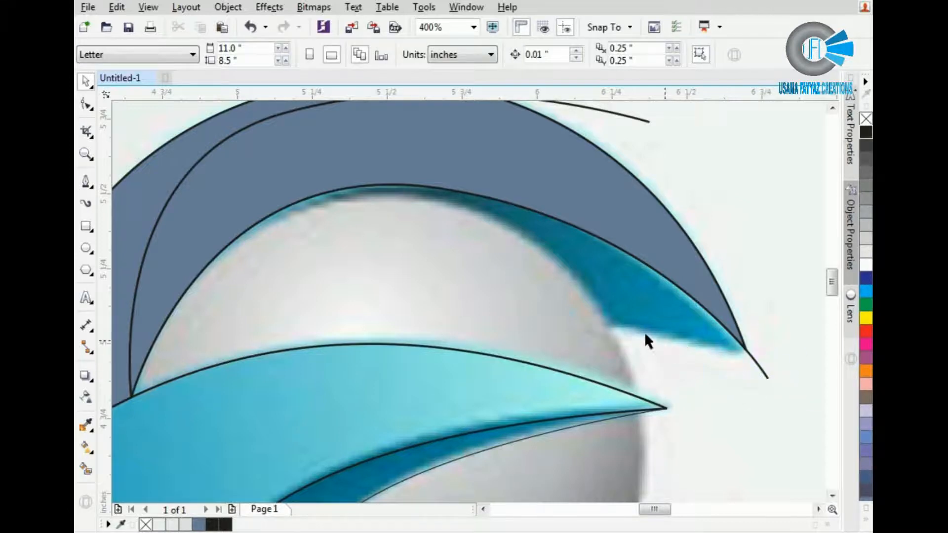
# Draw a Pen curve about 0.68 in wide from the arc's right tip along the dark fold's bottom edge, ending over the sphere
pyautogui.press('space')
pyautogui.click(744, 351)
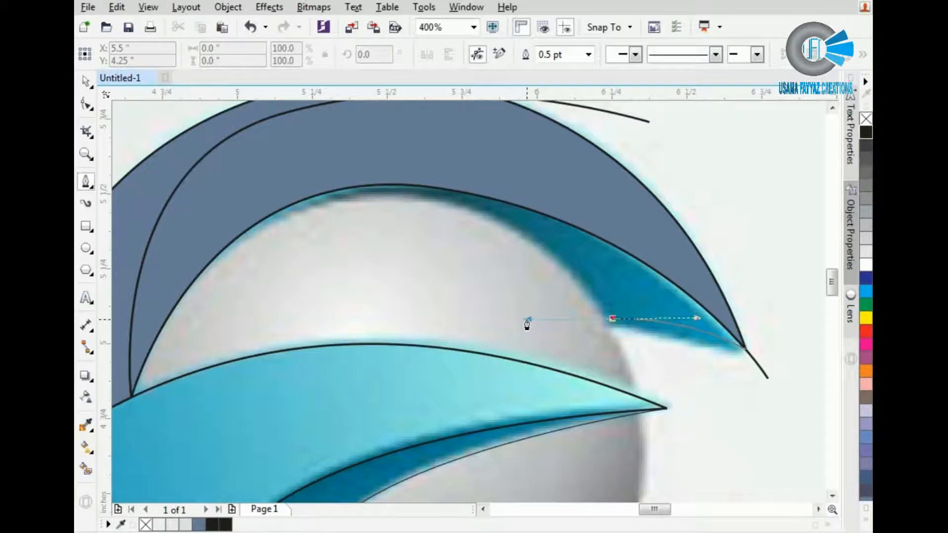
pyautogui.press('space')
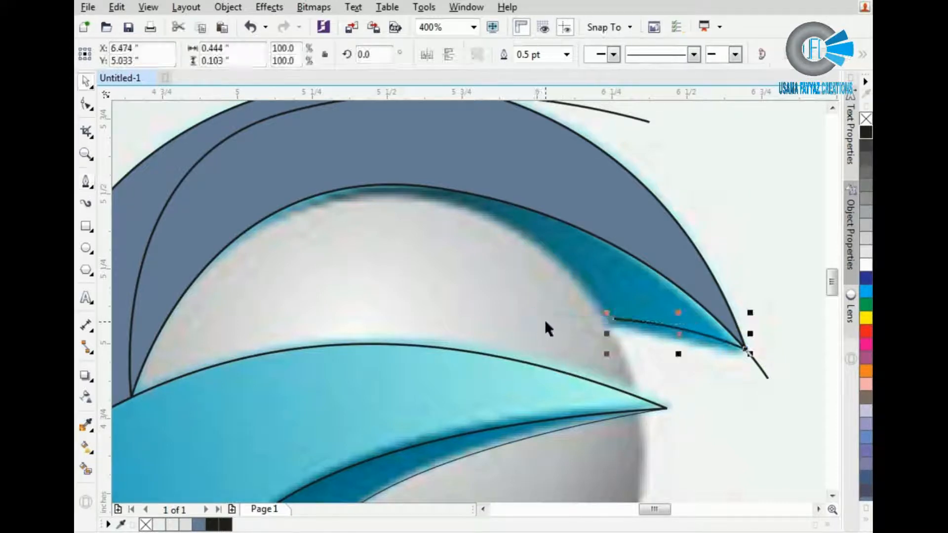
pyautogui.press('space')
pyautogui.moveTo(612, 319); pyautogui.dragTo(542, 318)
pyautogui.press('space')
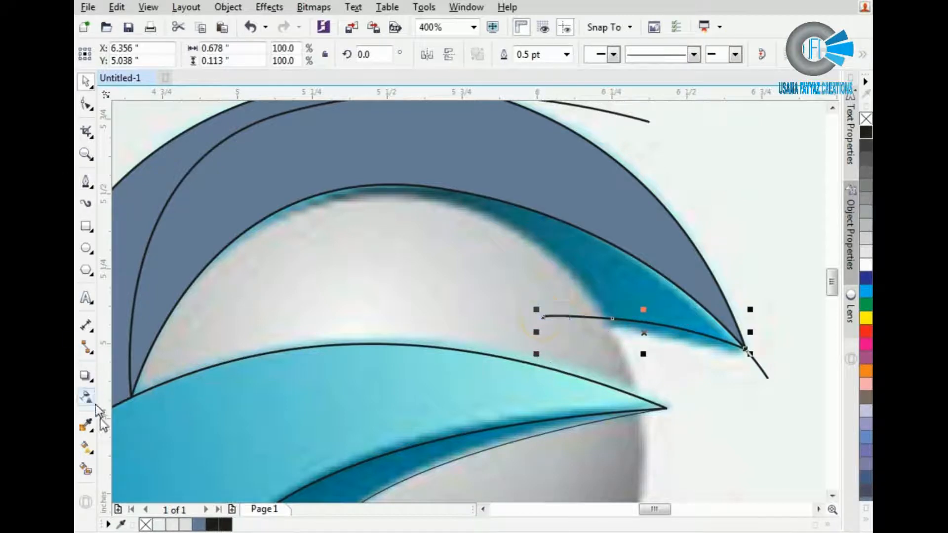
# Draw a circle about 1.66 in across beside the emblem and centre it on the page
pyautogui.click(86, 247)
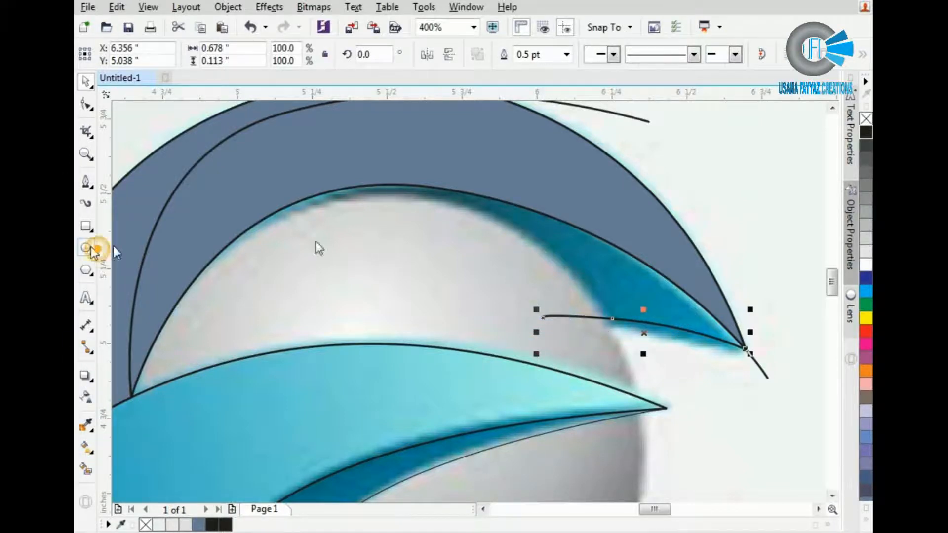
pyautogui.scroll(-2, 437, 238)
pyautogui.moveTo(641, 237)
pyautogui.mouseDown()
pyautogui.moveTo(642, 254)
pyautogui.moveTo(702, 299)
pyautogui.moveTo(796, 399)
pyautogui.moveTo(778, 396)
pyautogui.moveTo(764, 361)
pyautogui.mouseUp()
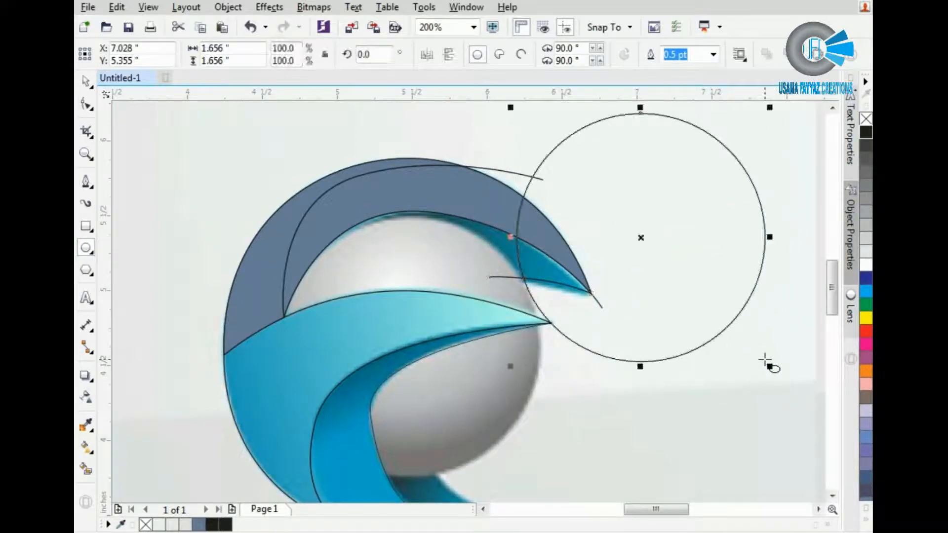
pyautogui.press('p')
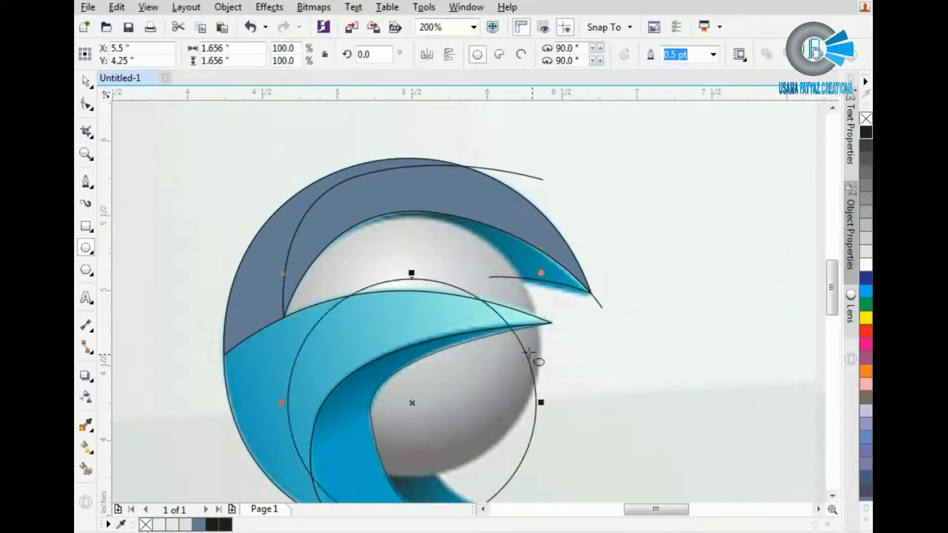
pyautogui.press('space')
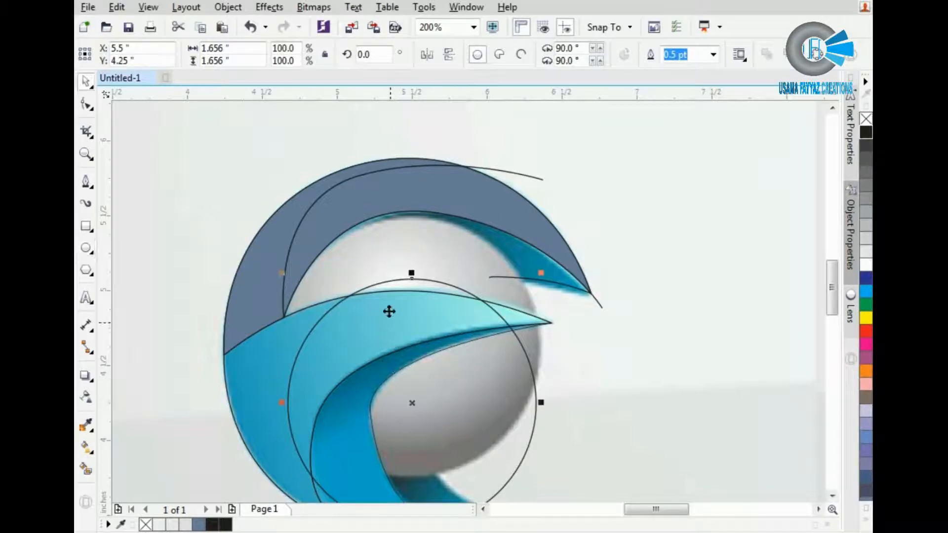
# Move the circle onto the emblem's sphere and scale it to about 1.75 in so it fits the sphere's outline
pyautogui.click(410, 281)
pyautogui.moveTo(400, 238); pyautogui.dragTo(416, 219)
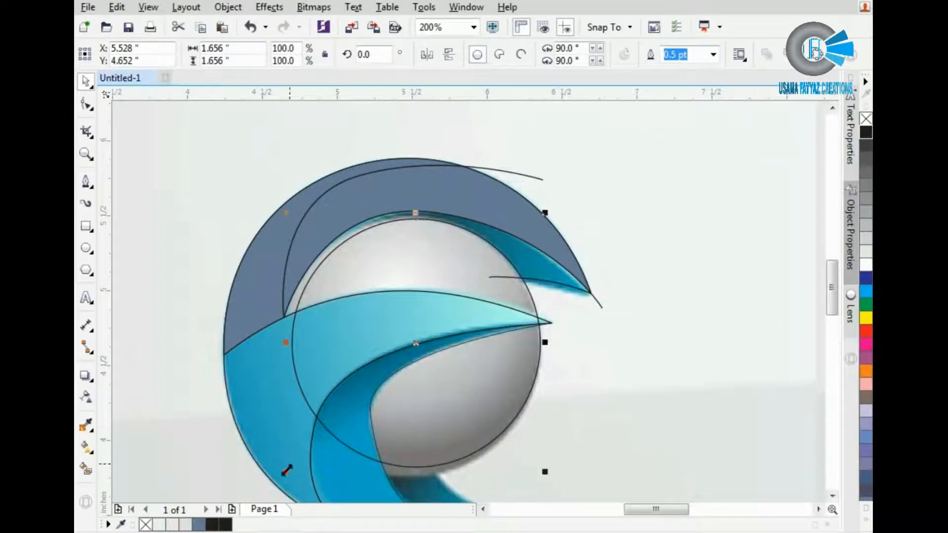
pyautogui.moveTo(287, 470); pyautogui.dragTo(272, 486)
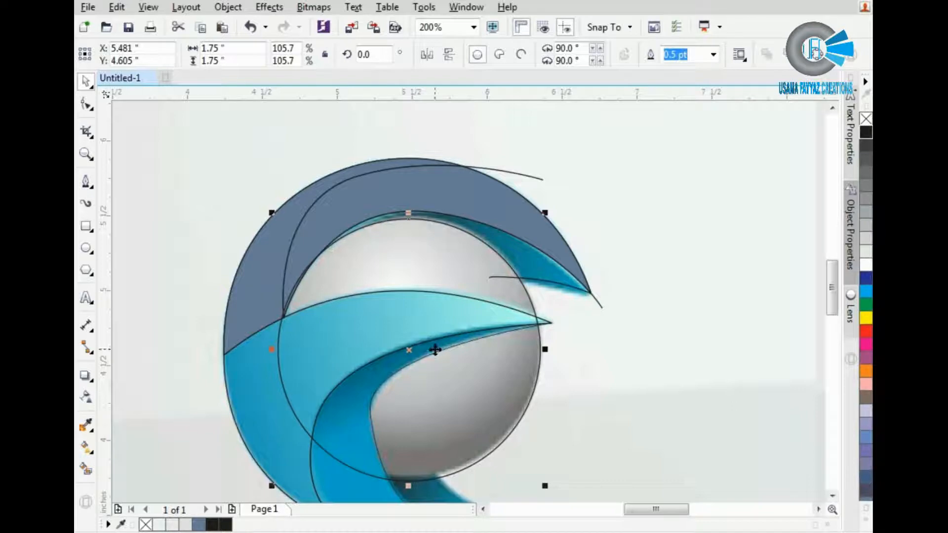
pyautogui.moveTo(429, 354); pyautogui.dragTo(432, 346)
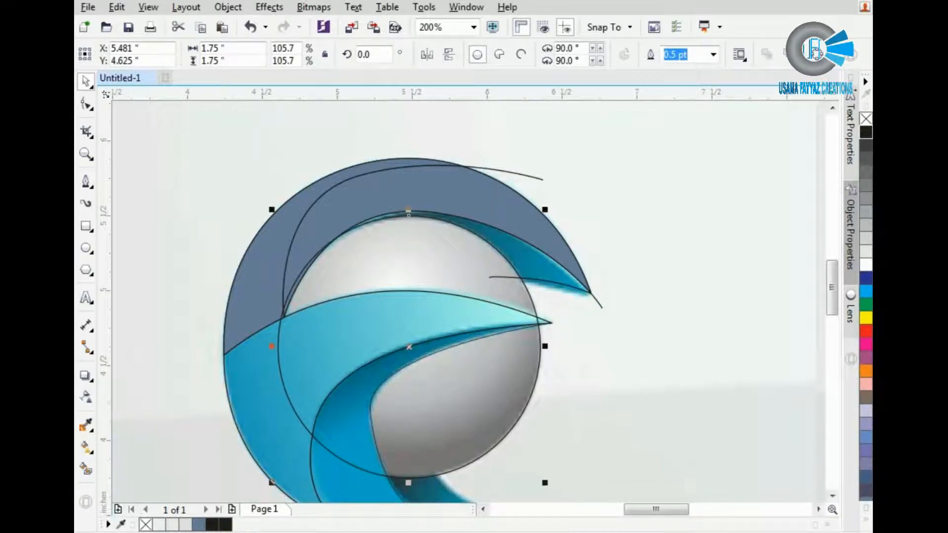
# Smart Fill the dark inner fold between the upper arc's lower edge and the circle with the same blue-grey
pyautogui.click(87, 470)
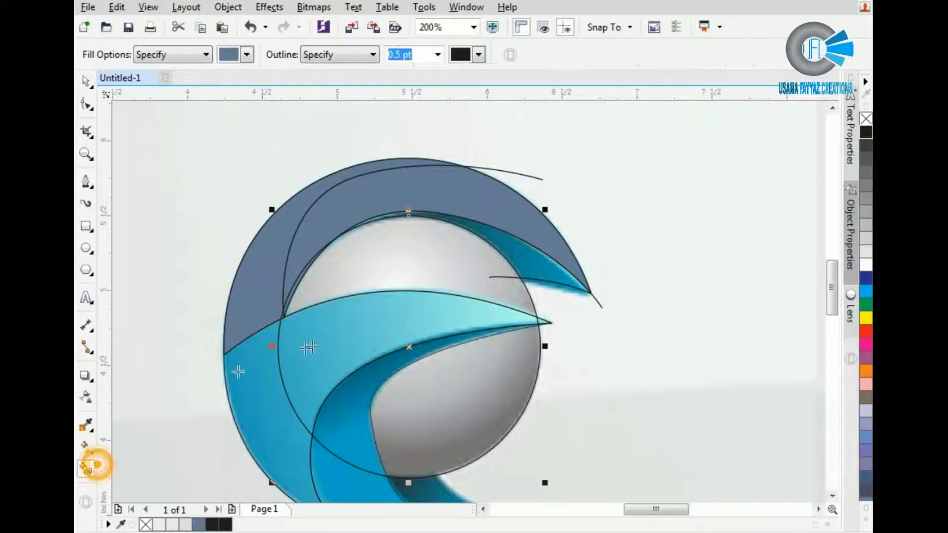
pyautogui.click(539, 271)
pyautogui.press('space')
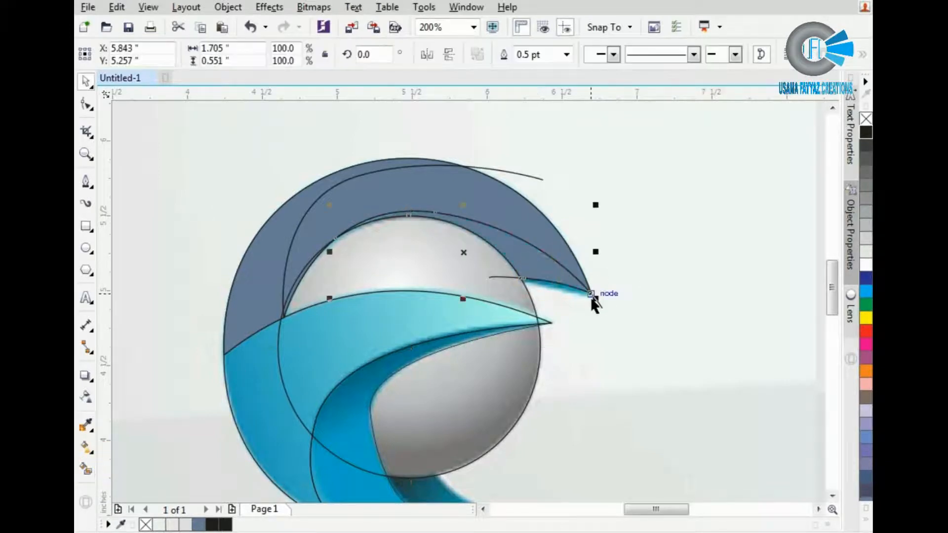
# Delete the leftover Pen curves of the arc's lower edge, the dark fold's bottom edge and the rim
pyautogui.click(601, 307)
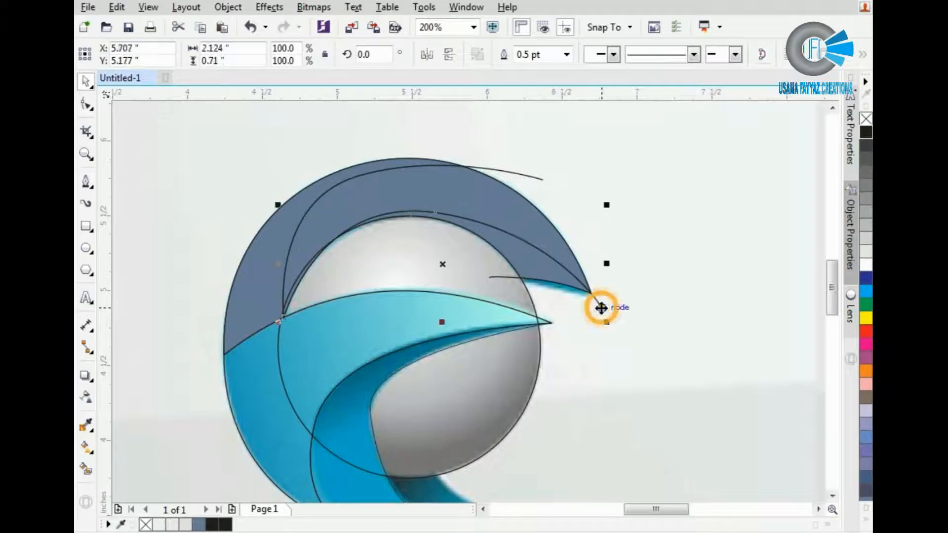
pyautogui.press('Delete')
pyautogui.scroll(1, 497, 285)
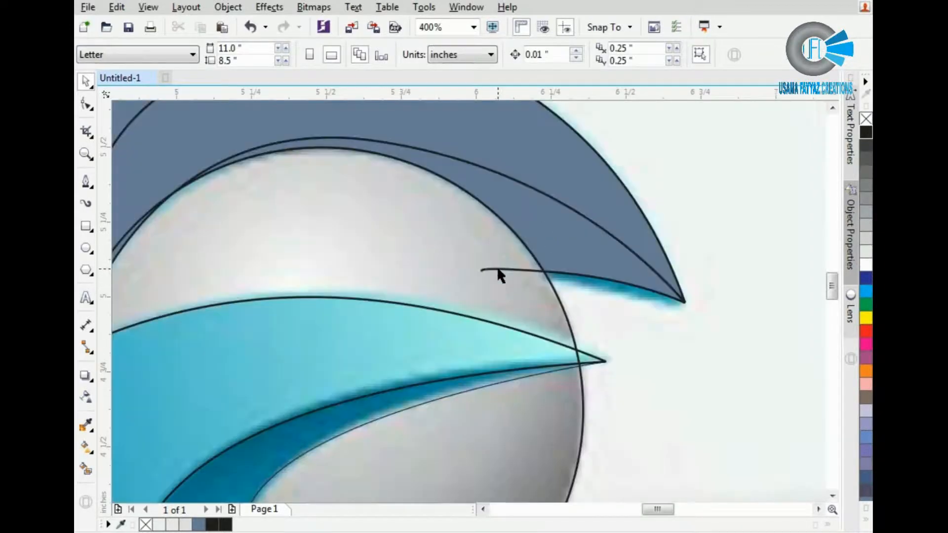
pyautogui.scroll(-1, 499, 282)
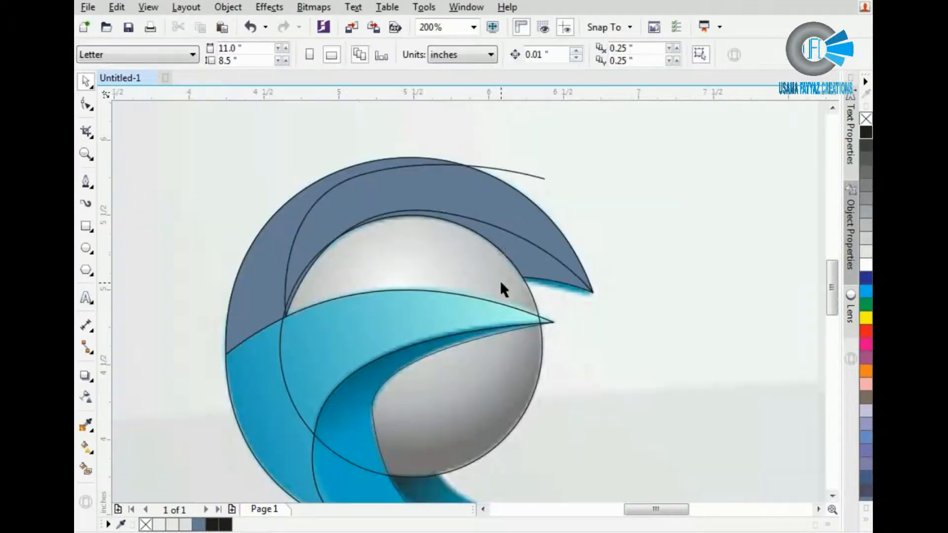
pyautogui.click(539, 177)
pyautogui.press('Delete')
# Lock the reference background bitmap and deselect it
pyautogui.click(567, 186)
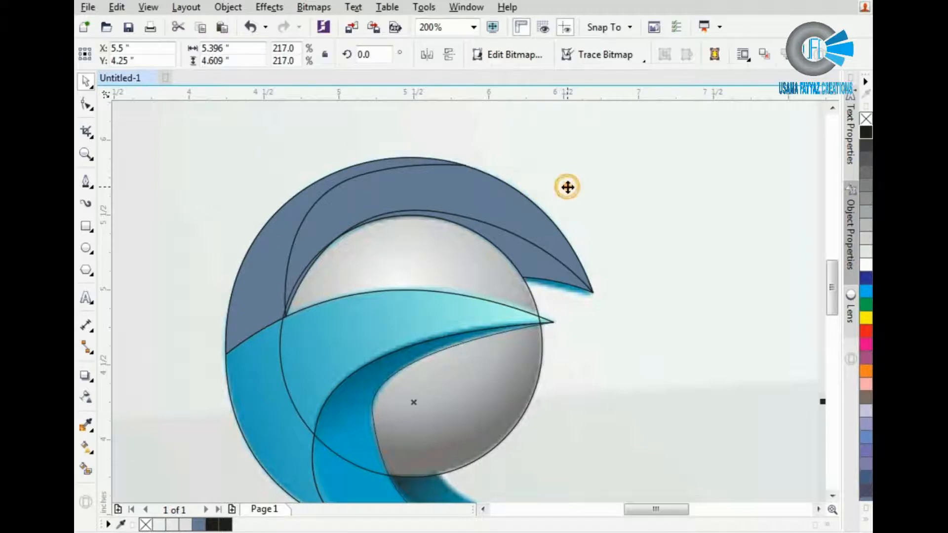
pyautogui.rightClick(568, 187)
pyautogui.click(648, 360)
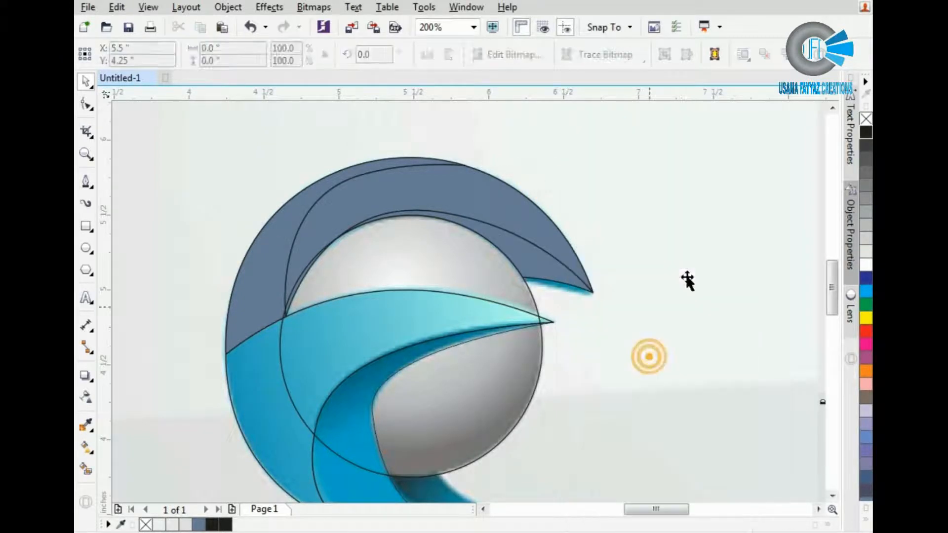
pyautogui.click(686, 276)
# Try deleting the upper arc's filled rim face and its outer outline, and undo the deletions
pyautogui.click(284, 230)
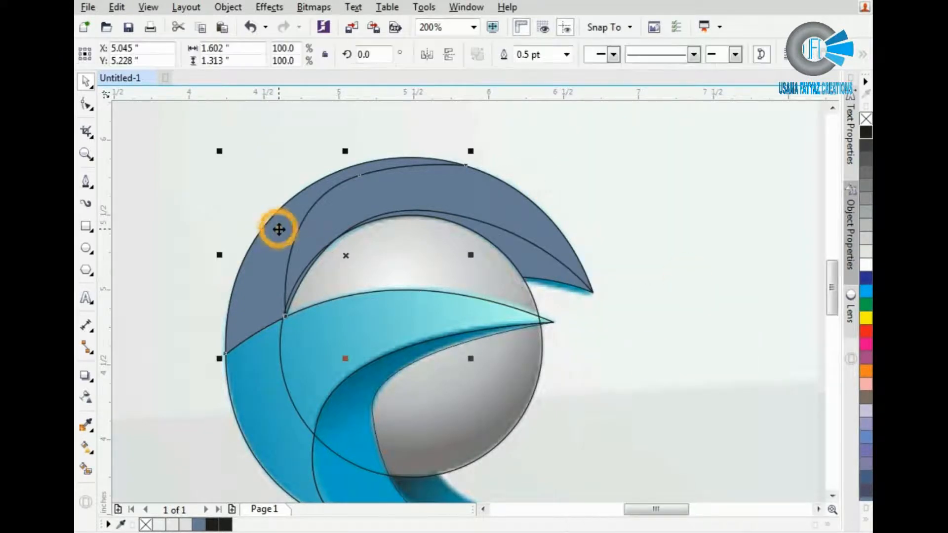
pyautogui.press('Delete')
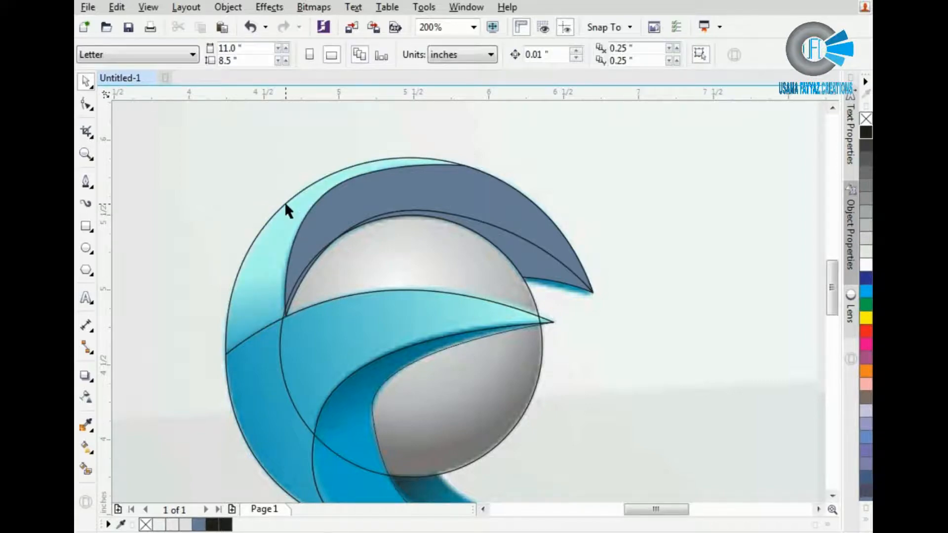
pyautogui.click(286, 203)
pyautogui.press('Delete')
pyautogui.click(286, 205)
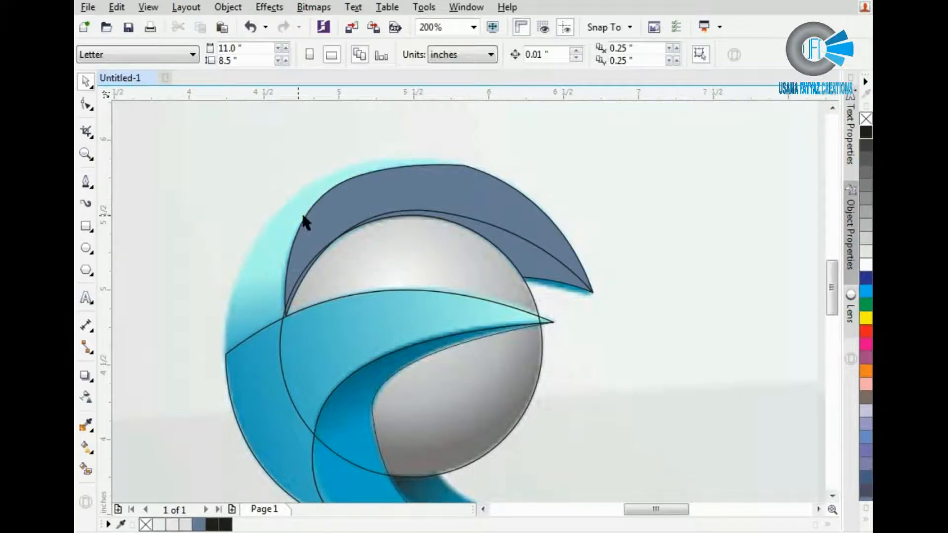
pyautogui.hotkey('ctrl', 'z')
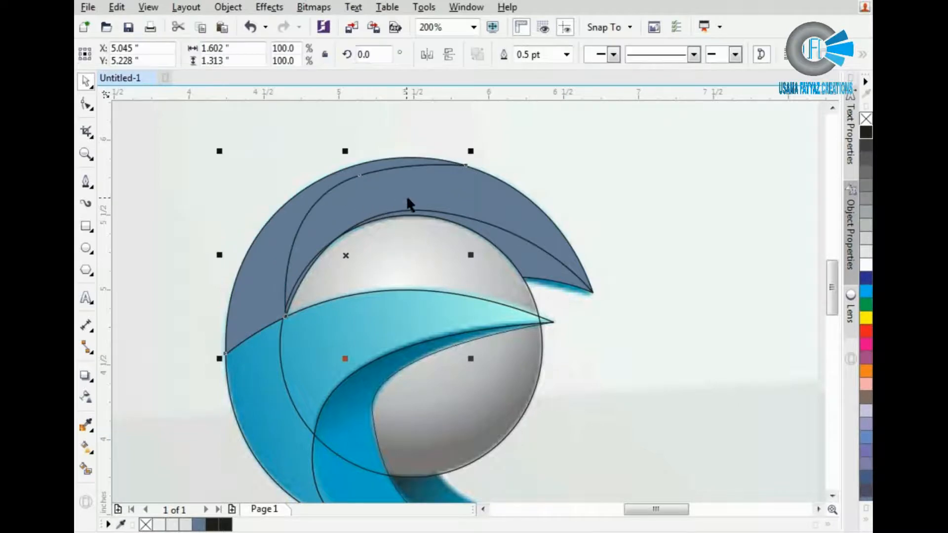
# Try deleting the upper arc's front face and its dark inner fold in turn, undoing each deletion
pyautogui.click(402, 197)
pyautogui.press('Delete')
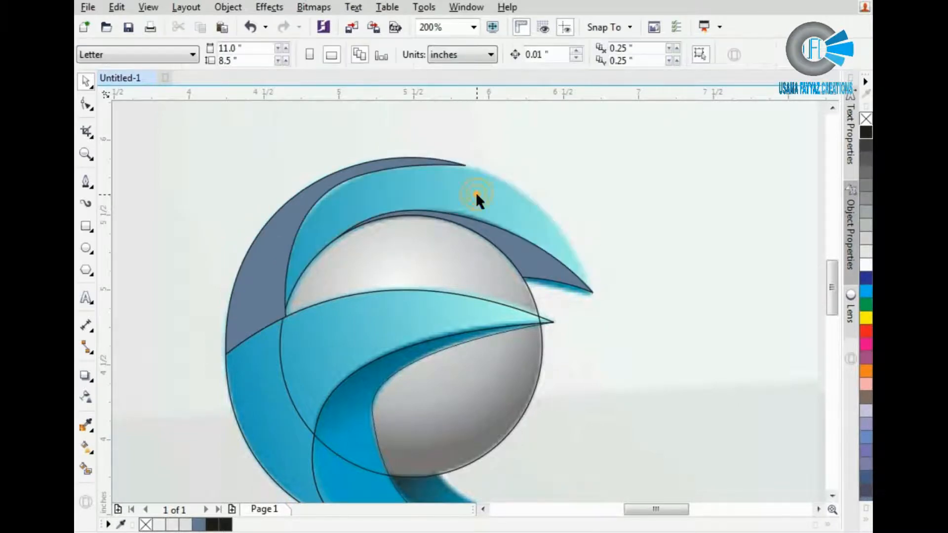
pyautogui.click(494, 194)
pyautogui.hotkey('ctrl', 'z')
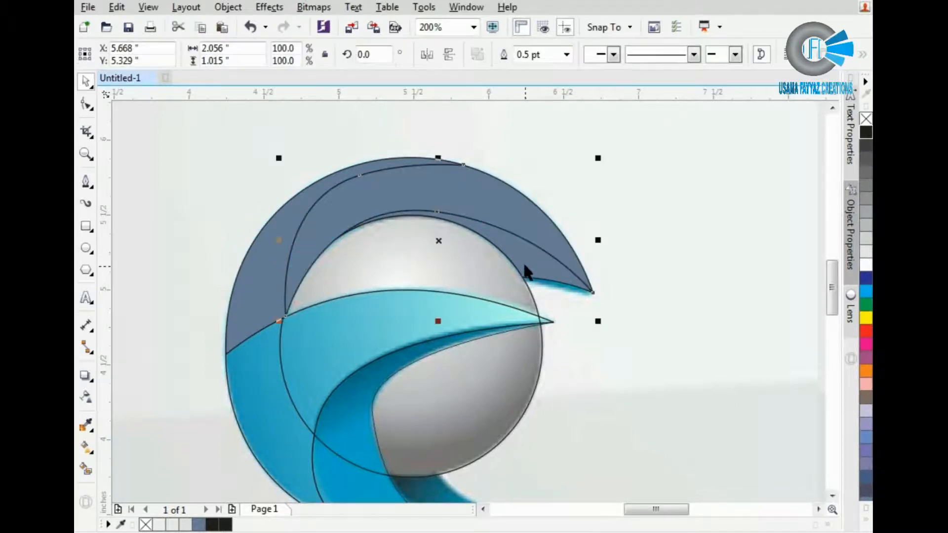
pyautogui.click(525, 265)
pyautogui.press('Delete')
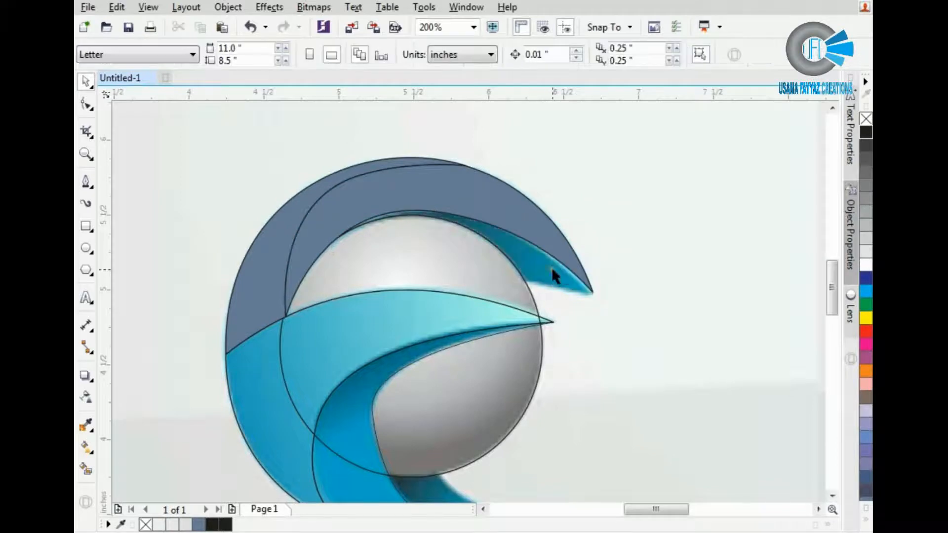
pyautogui.click(547, 266)
pyautogui.click(550, 294)
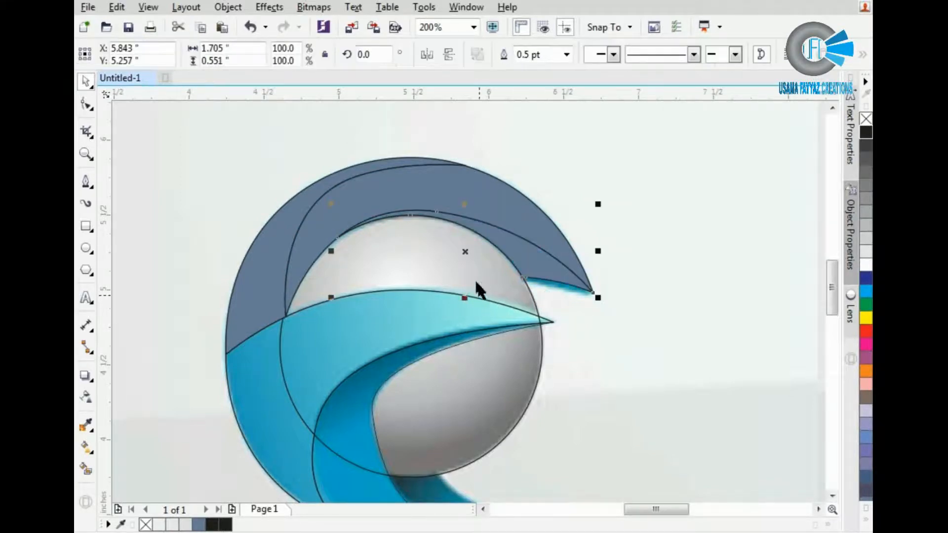
# Try shifting the sphere's circle away from the reference sphere, and undo the move
pyautogui.moveTo(508, 293); pyautogui.dragTo(541, 330)
pyautogui.press('Escape')
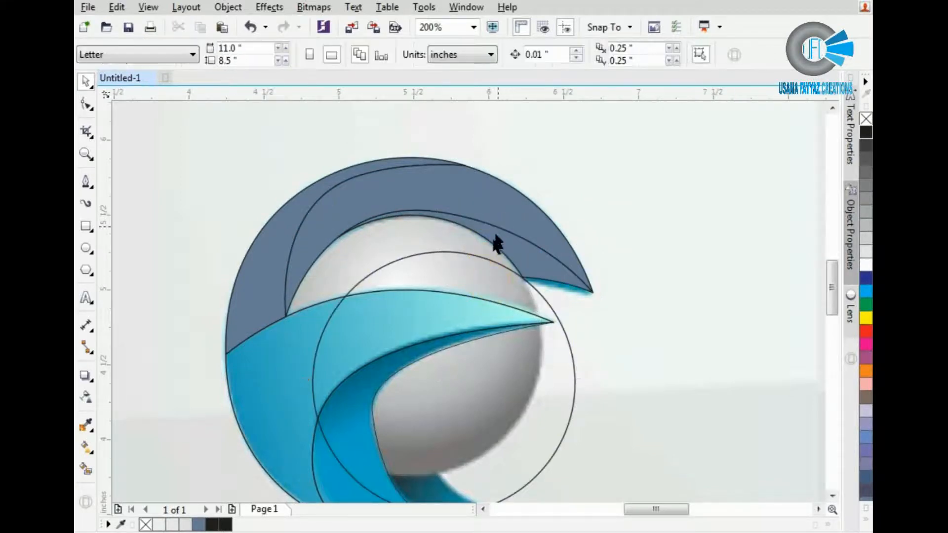
pyautogui.hotkey('ctrl', 'z')
# Select the upper arc's filled pieces together and set them to no fill, keeping their outlines
pyautogui.click(722, 244)
pyautogui.scroll(-1, 593, 245)
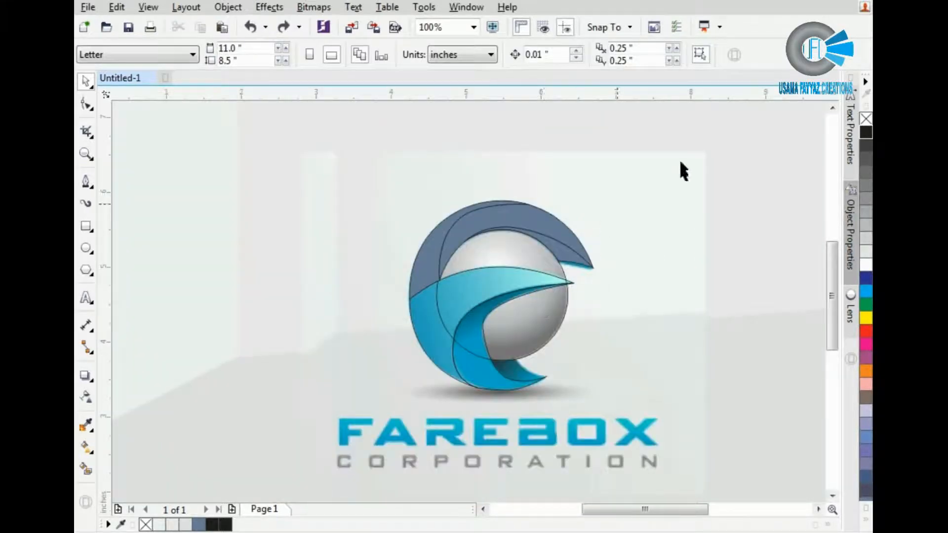
pyautogui.moveTo(668, 152); pyautogui.dragTo(341, 311)
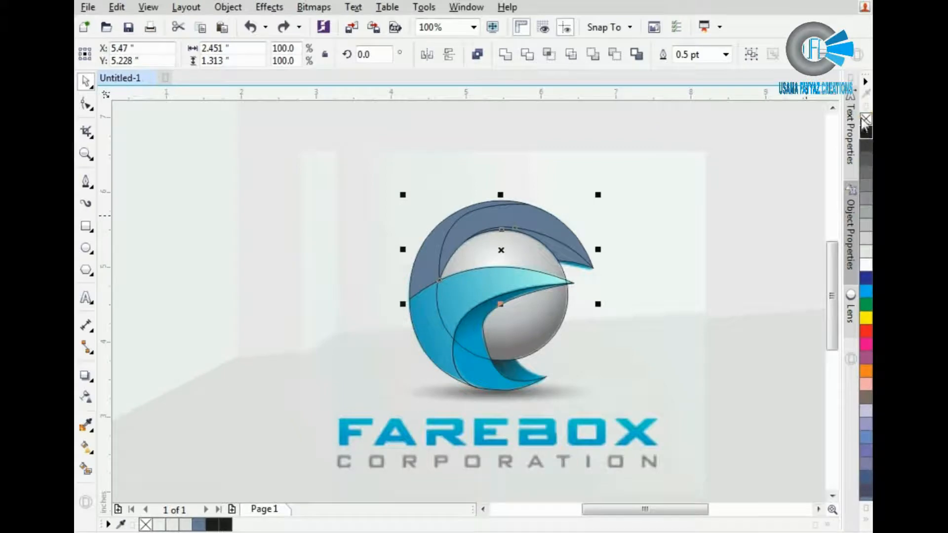
pyautogui.click(865, 119)
pyautogui.click(619, 263)
pyautogui.scroll(2, 492, 278)
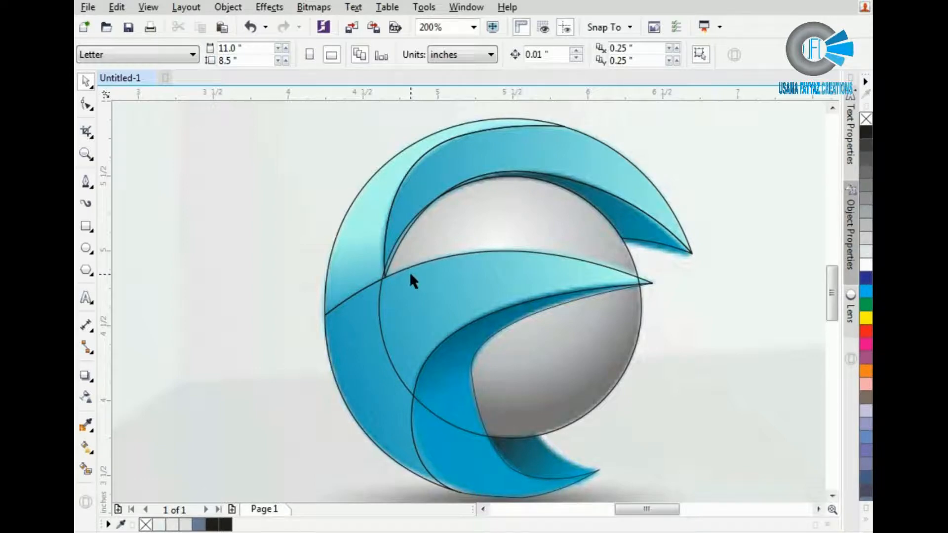
# Draw a Pen curve about 0.61 in wide from the circle's bottom edge along the lower tail's upper edge, ending past its tip
pyautogui.click(92, 185)
pyautogui.scroll(1, 584, 487)
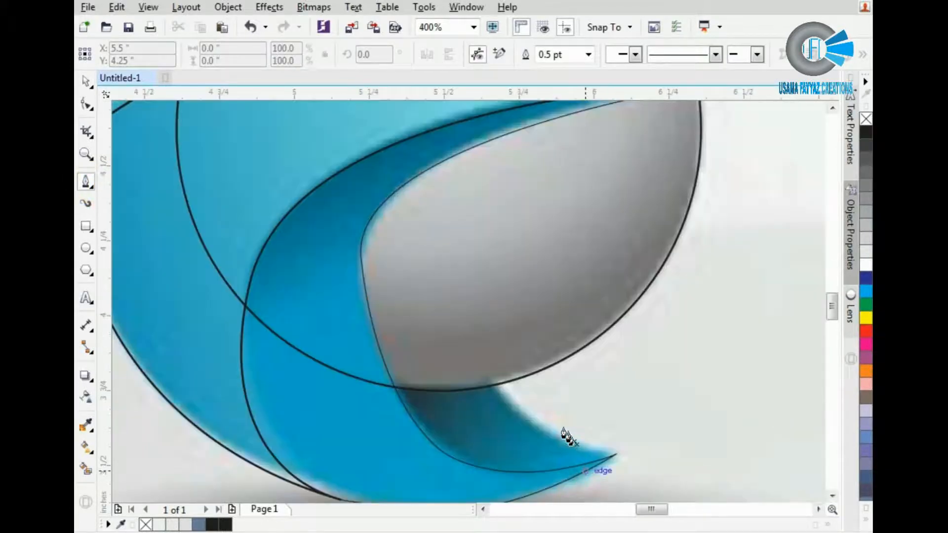
pyautogui.click(499, 390)
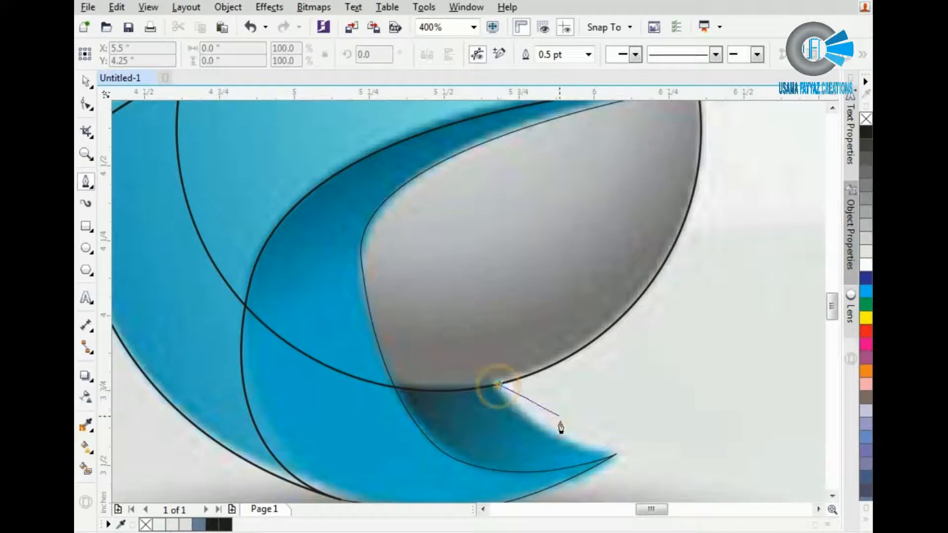
pyautogui.moveTo(580, 440); pyautogui.dragTo(631, 450)
pyautogui.click(682, 443)
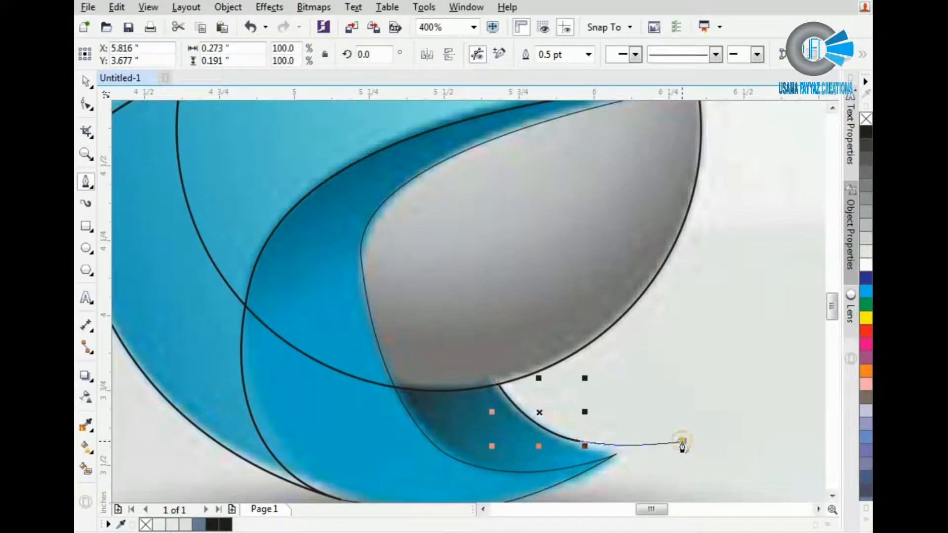
pyautogui.press('space')
# Move the curve's middle node onto the lower tail's tip and adjust its handle to follow the dark fold's edge
pyautogui.scroll(1, 606, 481)
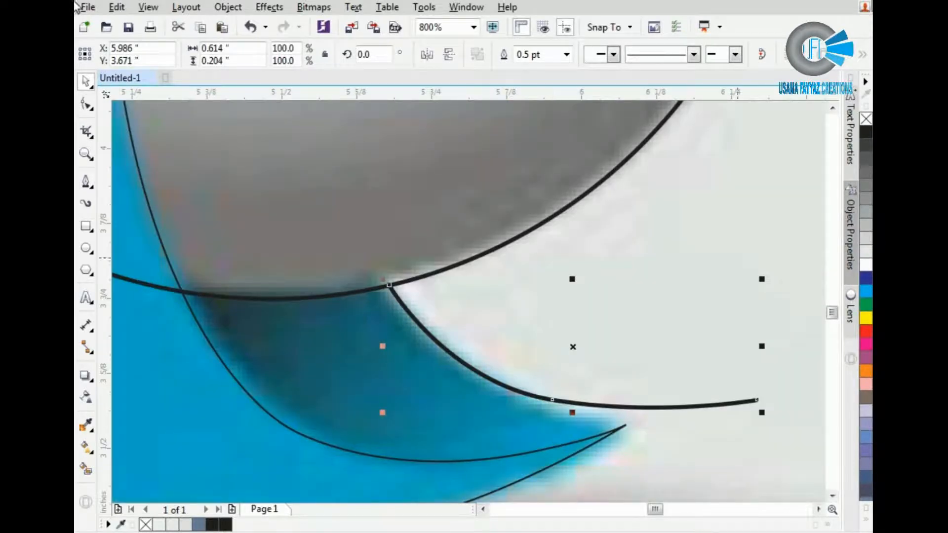
pyautogui.click(87, 106)
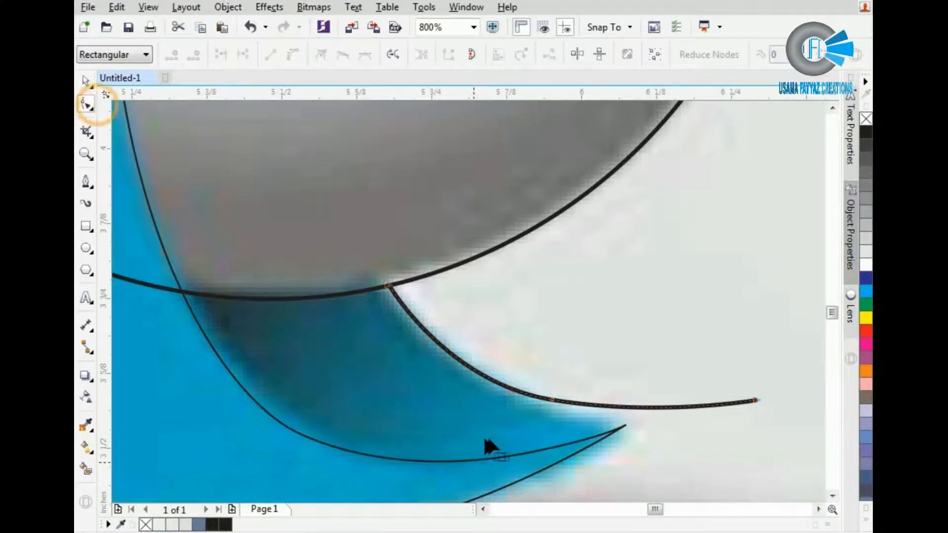
pyautogui.moveTo(554, 399); pyautogui.dragTo(625, 425)
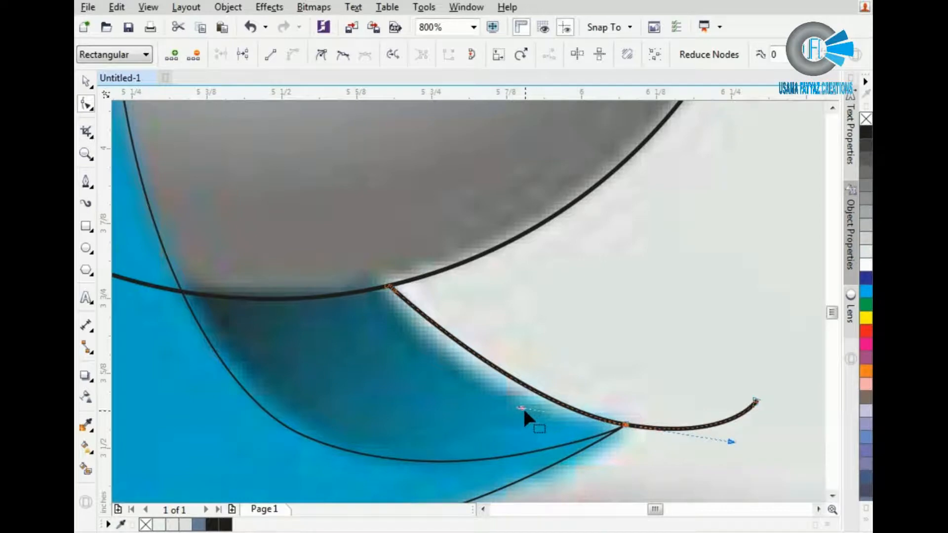
pyautogui.moveTo(520, 408); pyautogui.dragTo(467, 415)
pyautogui.press('space')
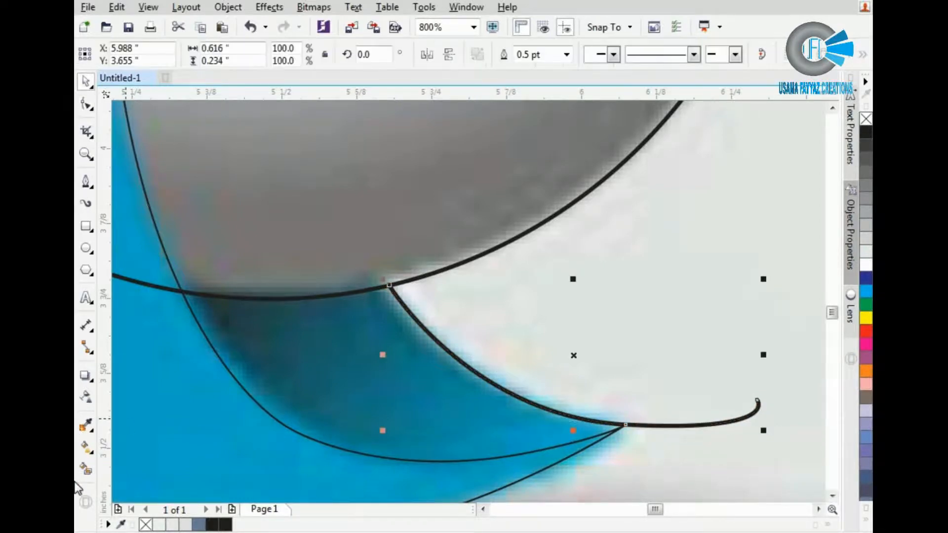
# Smart Fill the lower tail's dark fold between the circle and the Pen curve with blue-grey
pyautogui.click(88, 471)
pyautogui.click(306, 374)
pyautogui.press('space')
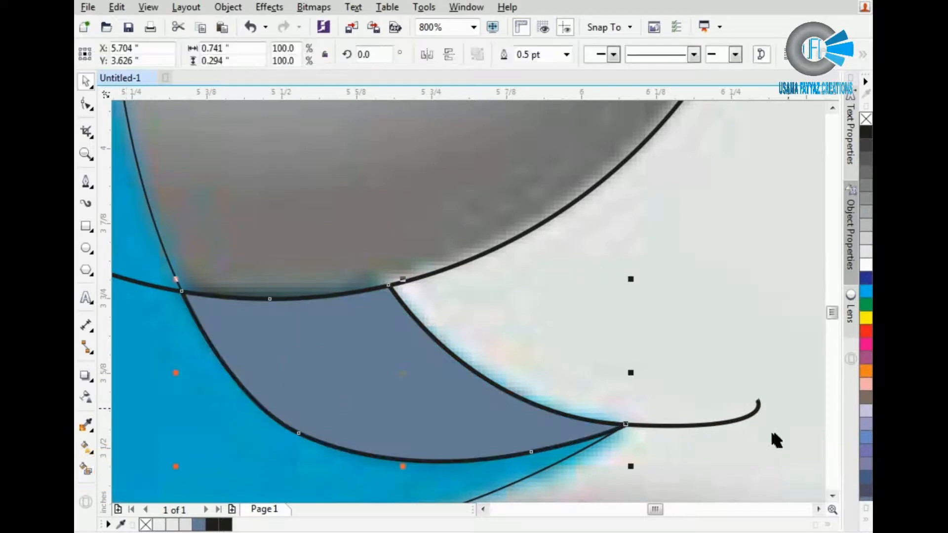
# Delete the leftover Pen curve at the lower tail and set the filled fold shape to no fill
pyautogui.click(752, 420)
pyautogui.press('Delete')
pyautogui.click(501, 423)
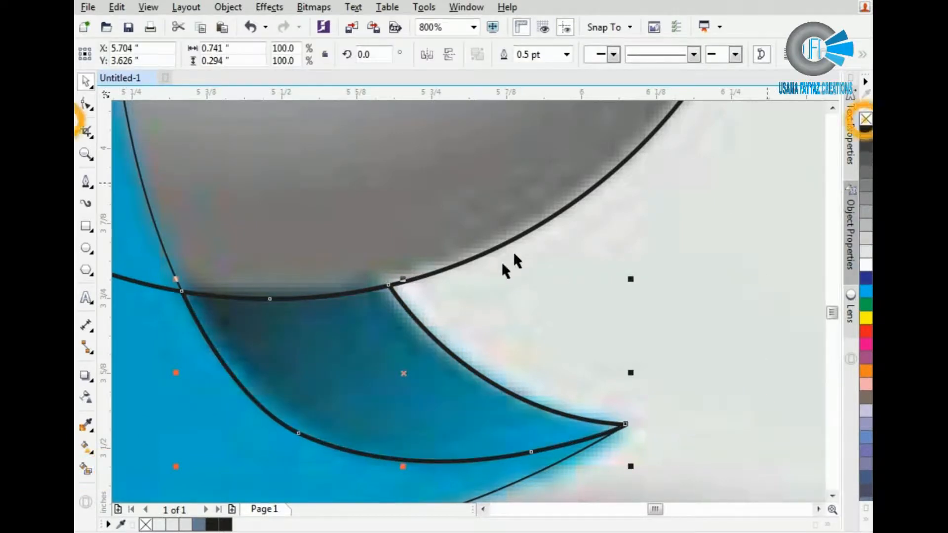
# Fill the sphere circle with light grey, change it to an elliptical fountain fill and offset its highlight towards the circle's upper left
pyautogui.scroll(-5, 511, 261)
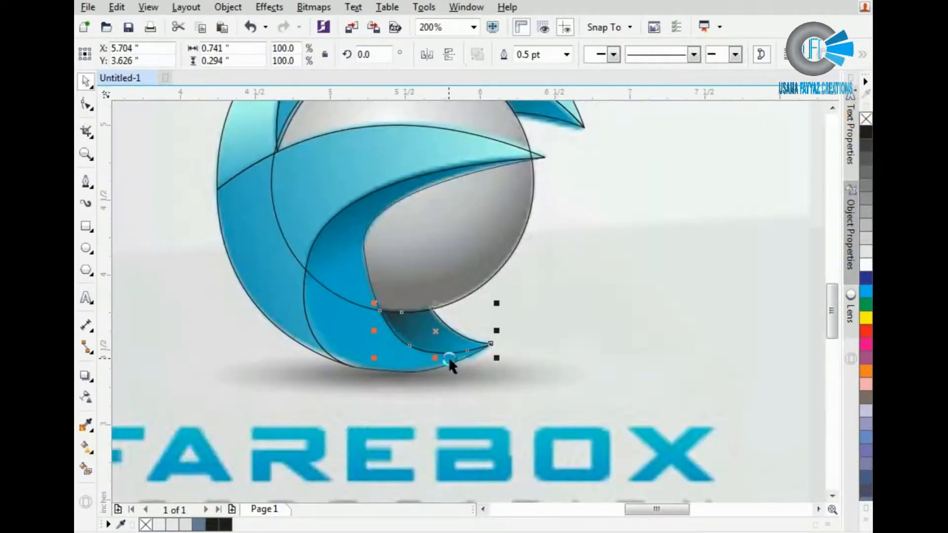
pyautogui.click(471, 302)
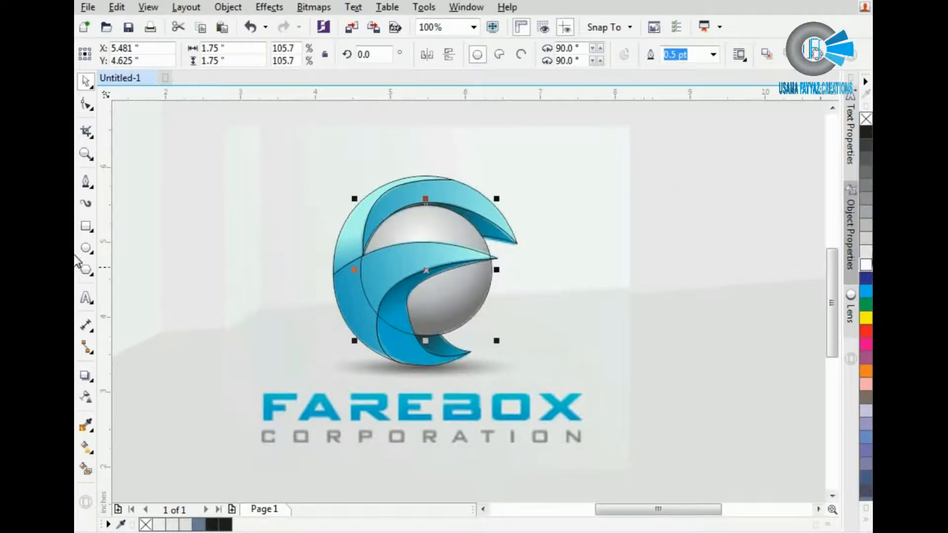
pyautogui.click(866, 251)
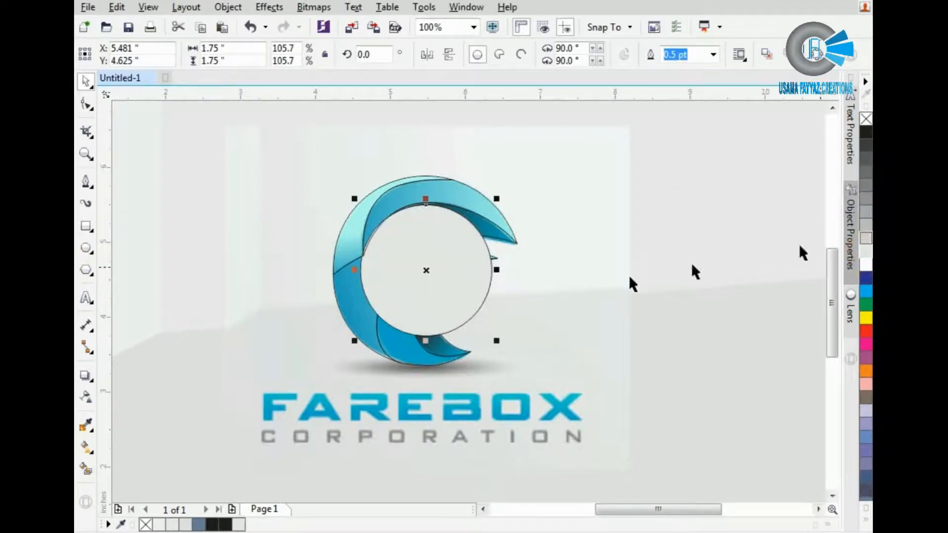
pyautogui.click(85, 449)
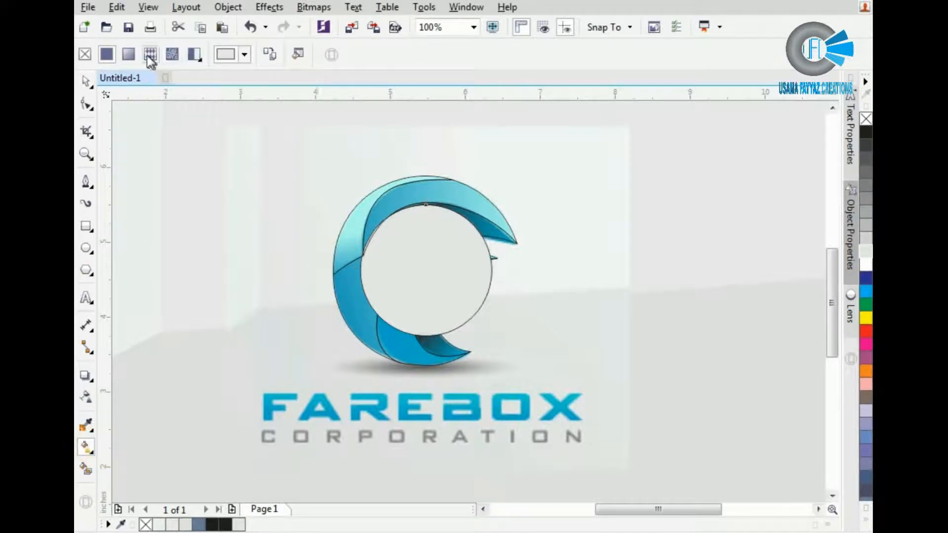
pyautogui.click(129, 54)
pyautogui.click(293, 55)
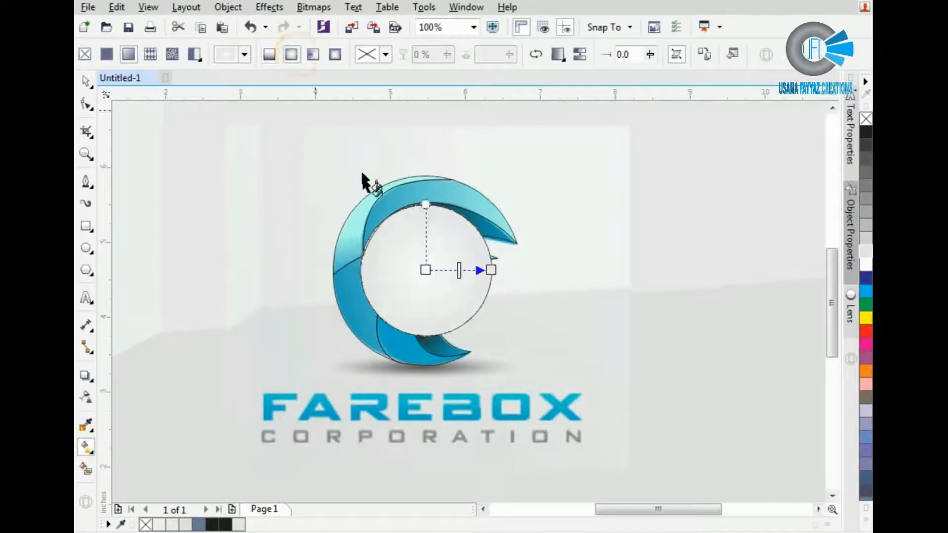
pyautogui.moveTo(425, 269); pyautogui.dragTo(412, 250)
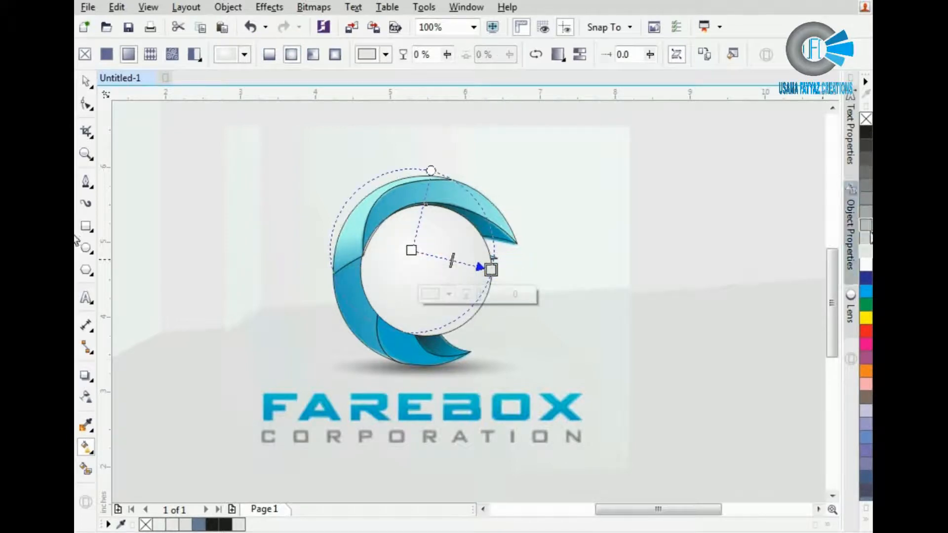
# Set the sphere gradient's outer colour to a slightly darker light grey and remove the circle's outline
pyautogui.click(866, 240)
pyautogui.press('space')
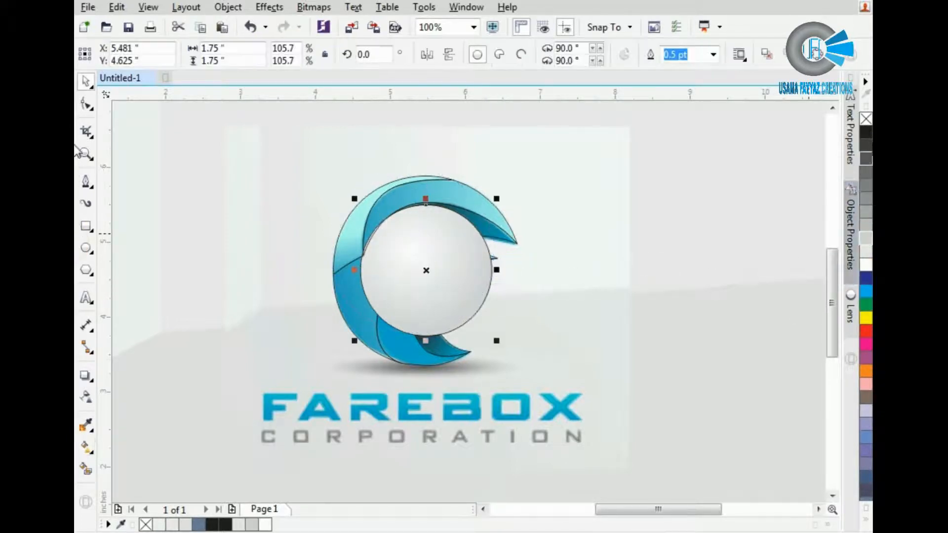
pyautogui.rightClick(865, 118)
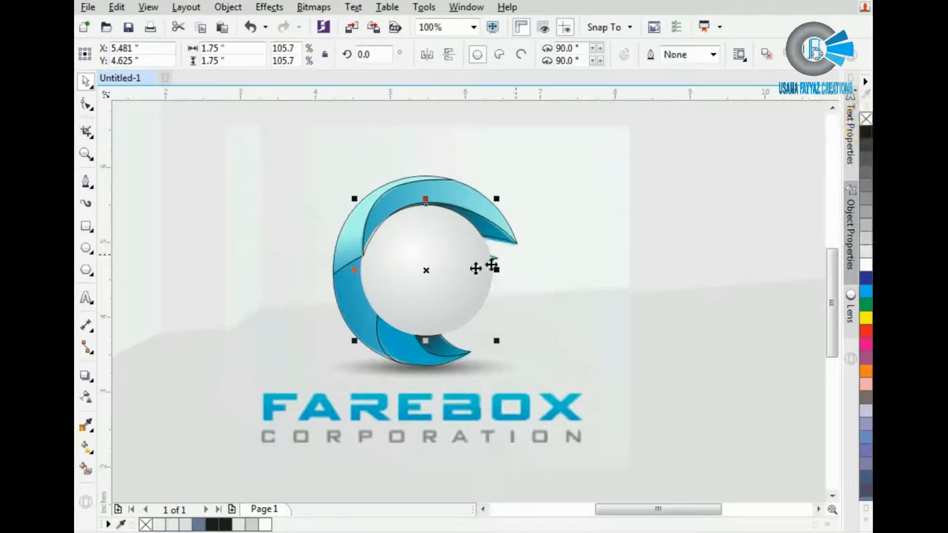
# Move the sphere to the emblem's right side, set its gradient's outer colour to mid grey and shift the highlight slightly inward
pyautogui.moveTo(409, 271); pyautogui.dragTo(616, 271)
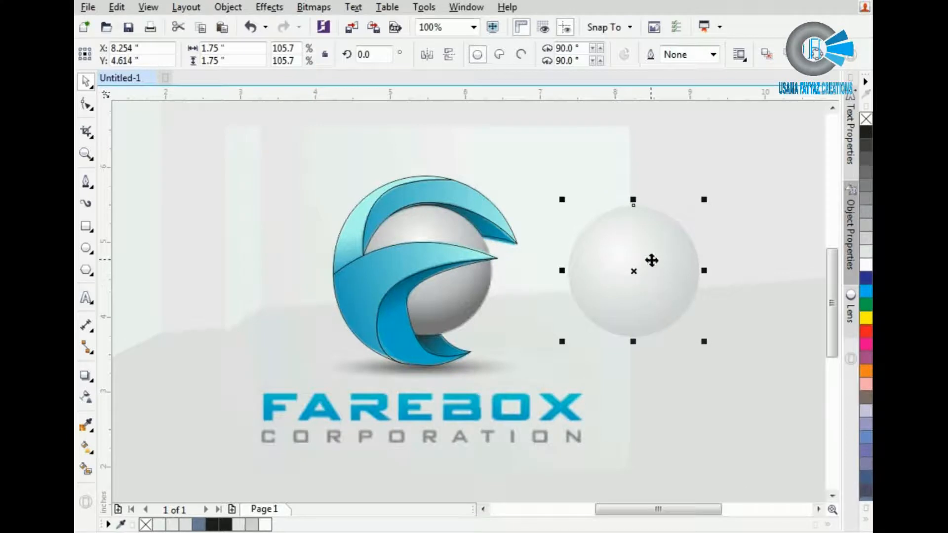
pyautogui.press('g')
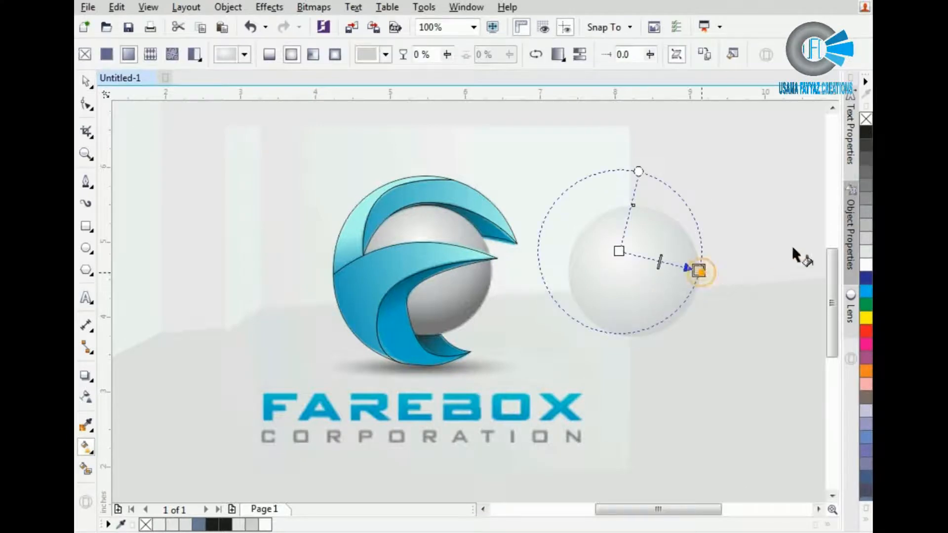
pyautogui.click(866, 211)
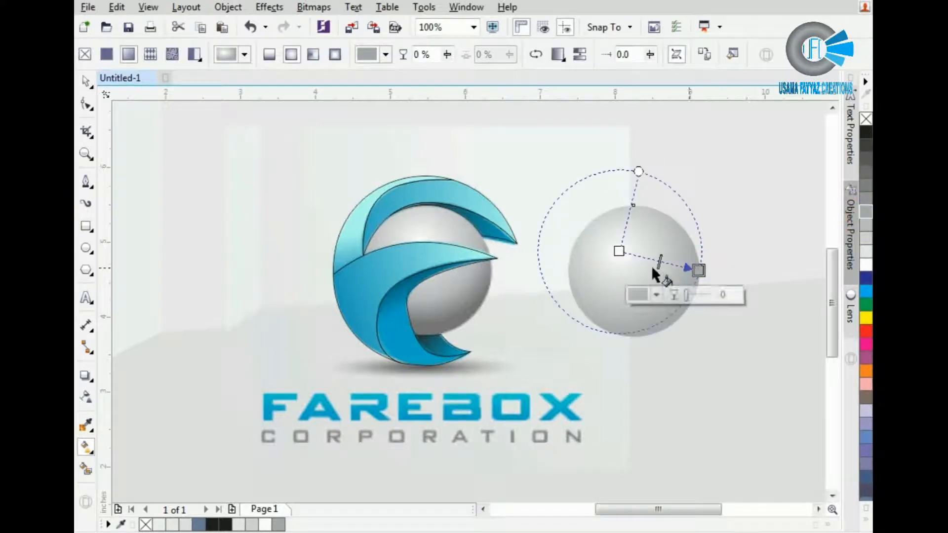
pyautogui.moveTo(623, 251)
pyautogui.mouseDown()
pyautogui.moveTo(637, 247)
pyautogui.moveTo(625, 248)
pyautogui.mouseUp()
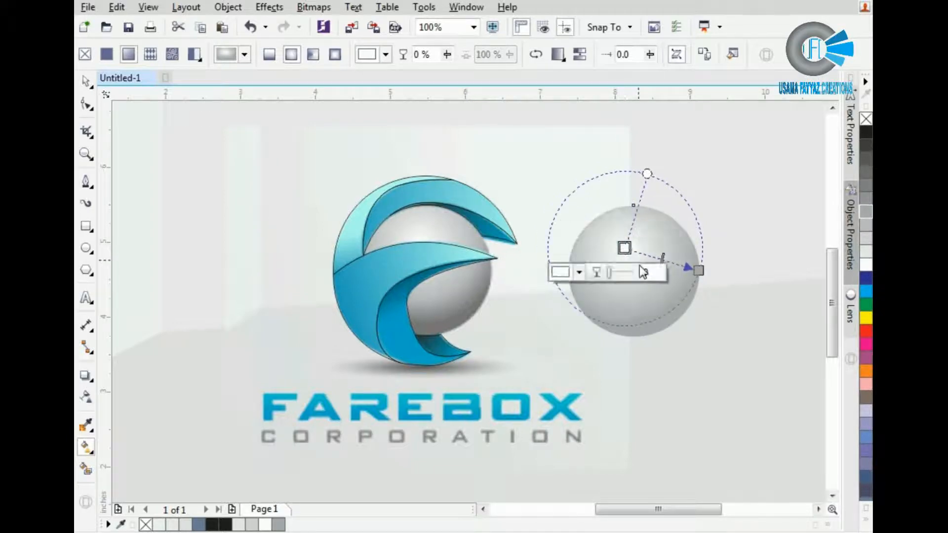
pyautogui.press('space')
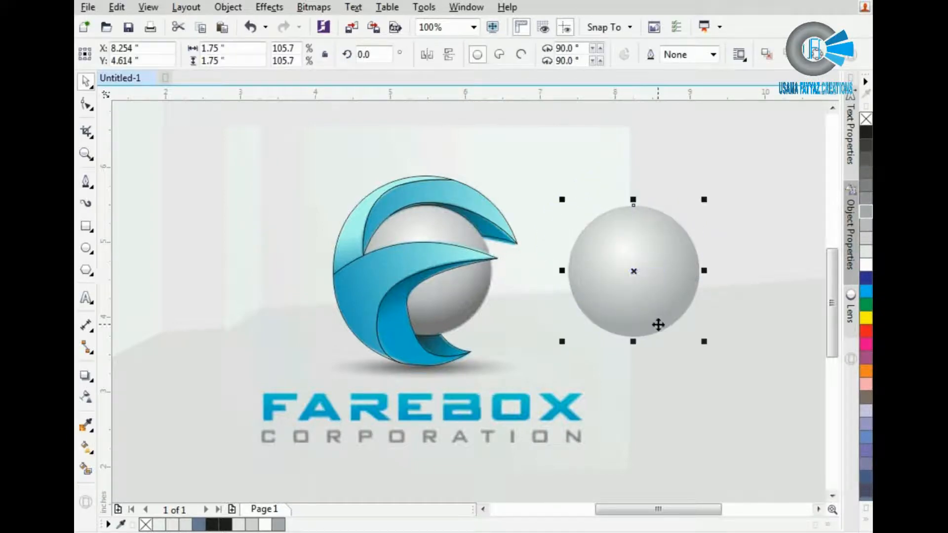
# Centre the sphere on the page and nudge it over the reference sphere to X 5.48 in, Y 4.62 in
pyautogui.press('p')
pyautogui.scroll(3, 410, 250)
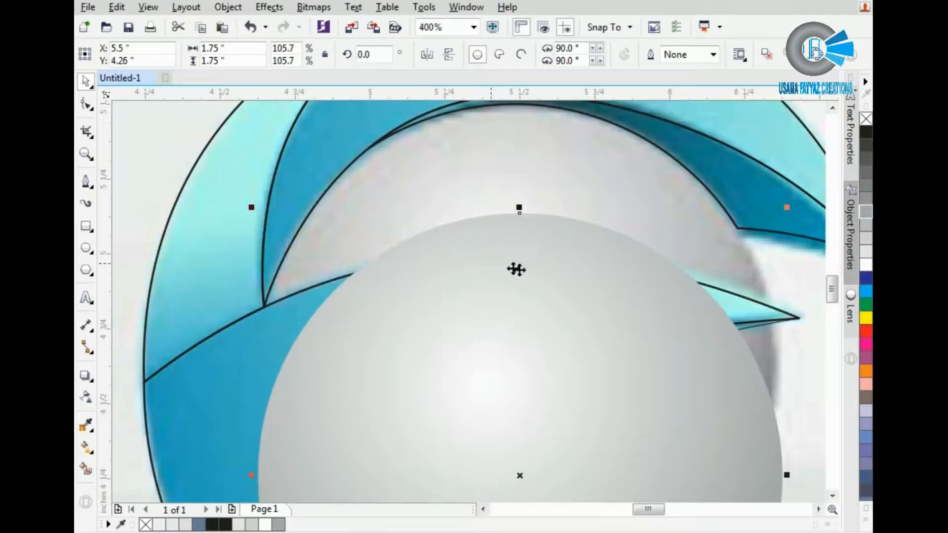
pyautogui.press('Up')
pyautogui.press('Up')
pyautogui.press('Up')
pyautogui.press('Up')
pyautogui.press('Up')
pyautogui.press('Up')
pyautogui.press('Up')
pyautogui.press('Up')
pyautogui.press('Up')
pyautogui.press('Up')
pyautogui.press('Up')
pyautogui.press('Up')
pyautogui.press('Up')
pyautogui.press('Up')
pyautogui.press('Up')
pyautogui.press('Up')
pyautogui.press('Up')
pyautogui.press('Up')
pyautogui.press('Up')
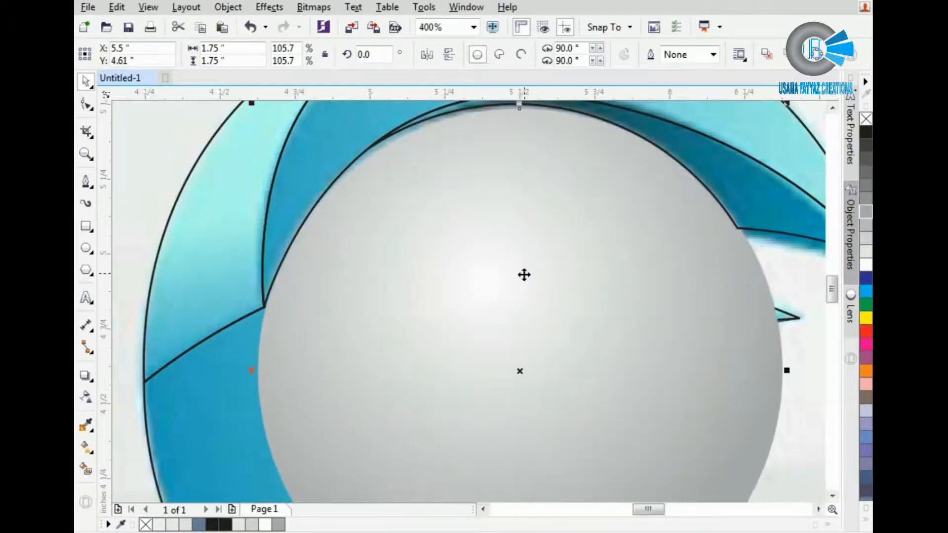
pyautogui.press('Left')
pyautogui.press('Left')
pyautogui.press('Up')
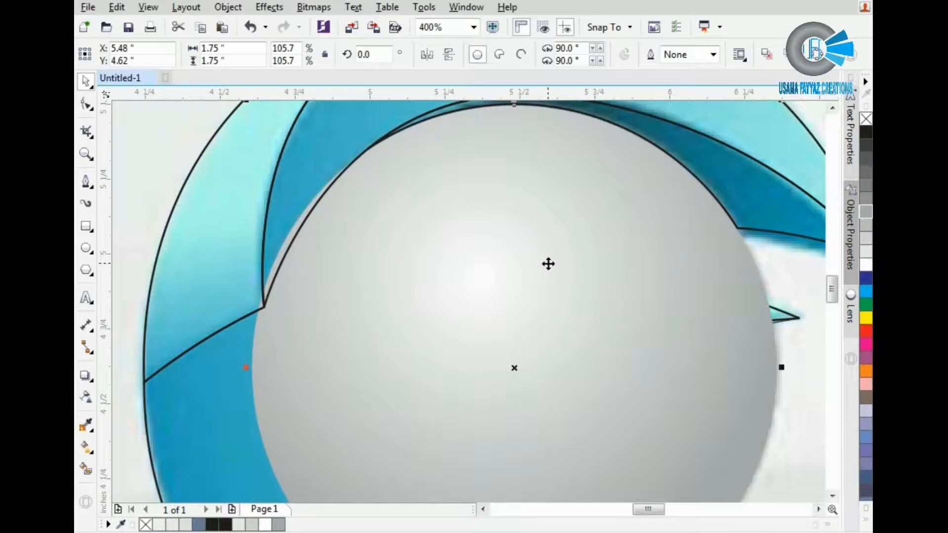
pyautogui.scroll(-2, 548, 264)
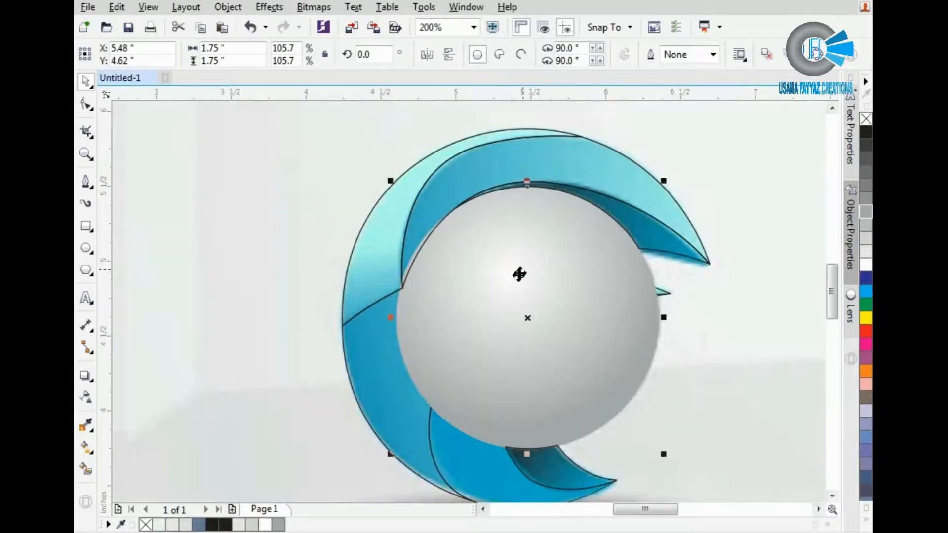
# Arrange the sphere above the reference image but beneath the traced outlines, and move it horizontally to the emblem's left side
pyautogui.hotkey('ctrl', 'pagedown')
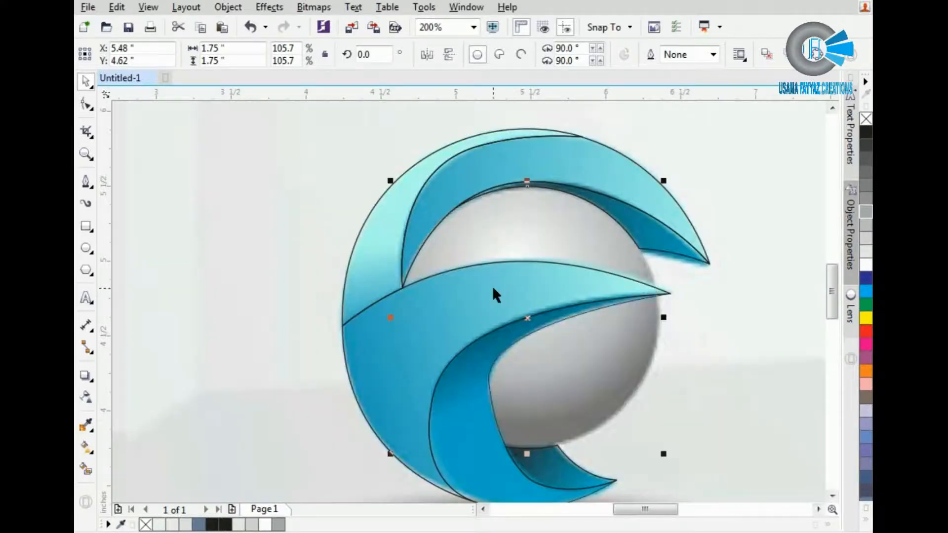
pyautogui.hotkey('shift', 'pageup')
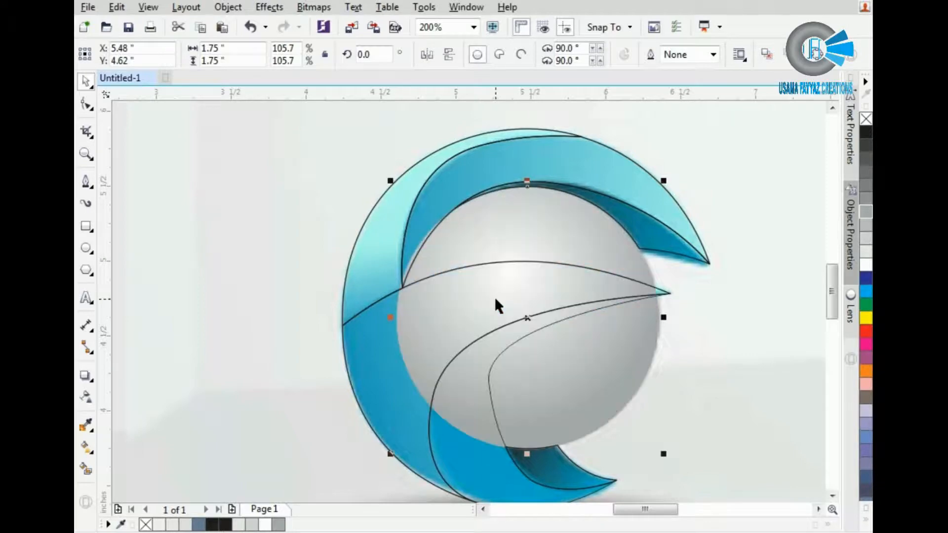
pyautogui.scroll(-1, 488, 306)
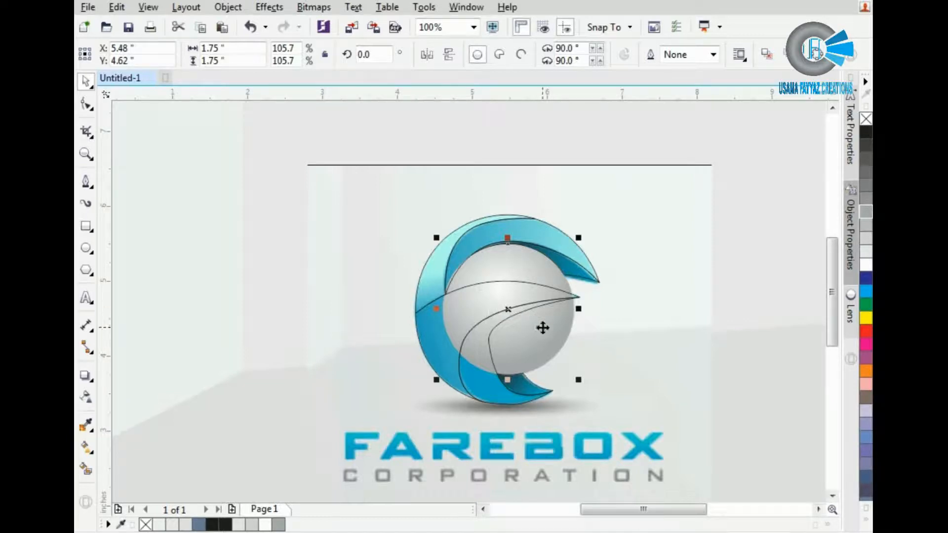
pyautogui.moveTo(540, 340); pyautogui.dragTo(310, 308)
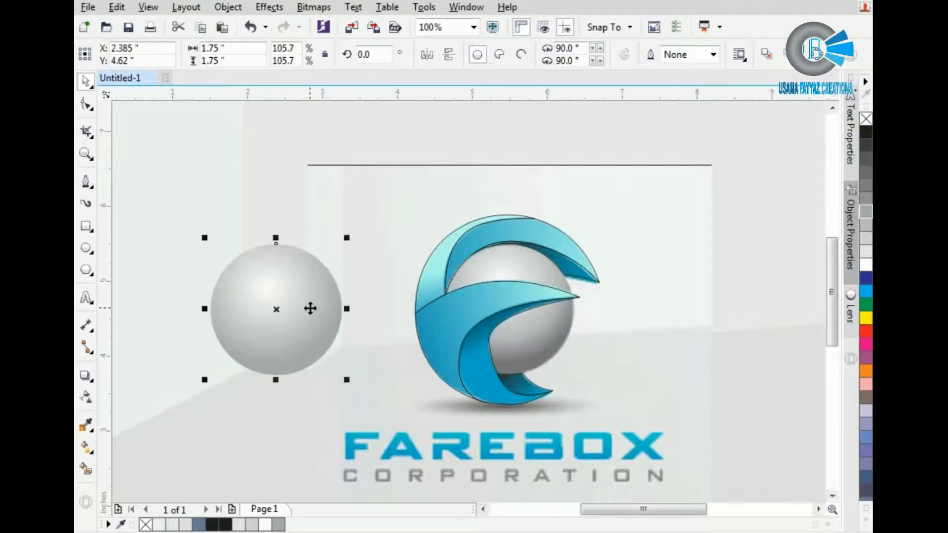
# Apply a linear fountain fill to the large middle fold, running from its outer left edge to its right tip
pyautogui.scroll(2, 454, 313)
pyautogui.click(459, 309)
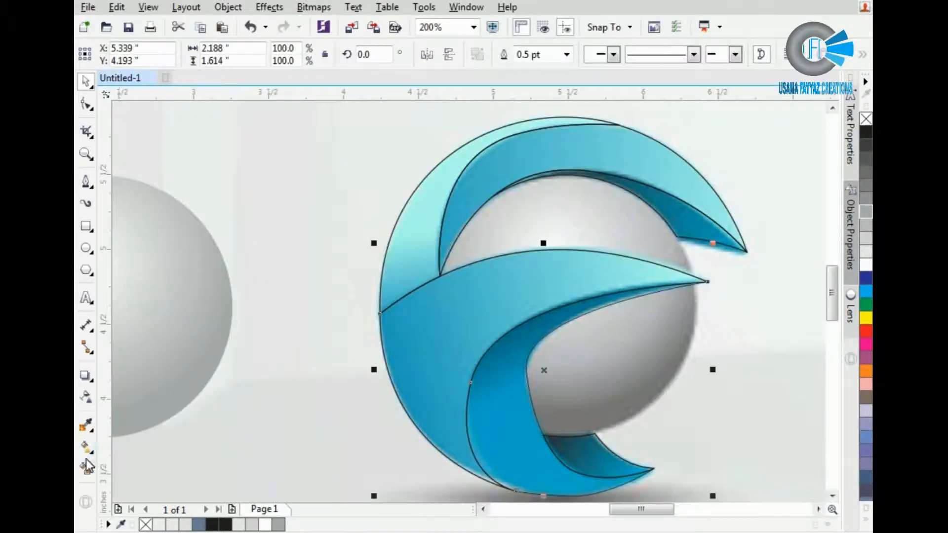
pyautogui.click(86, 446)
pyautogui.click(396, 395)
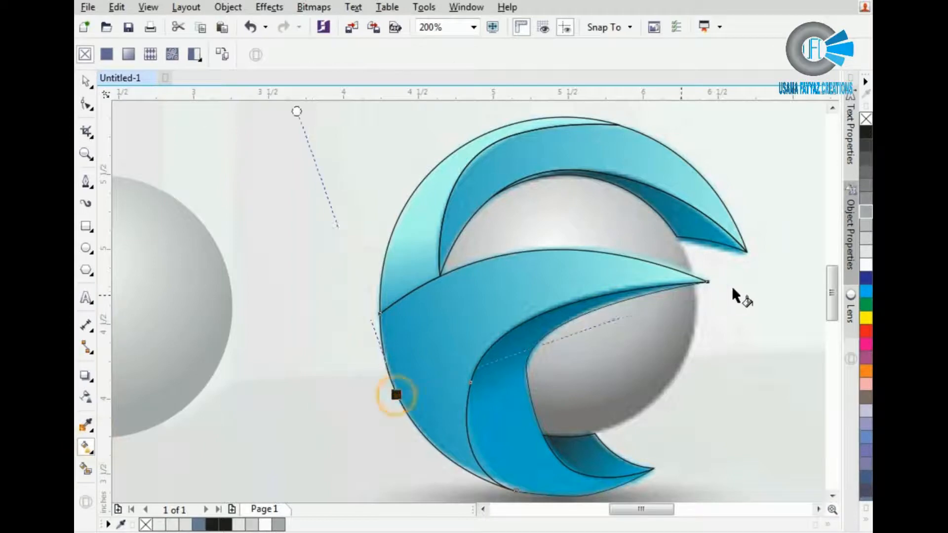
pyautogui.moveTo(735, 296); pyautogui.dragTo(706, 281)
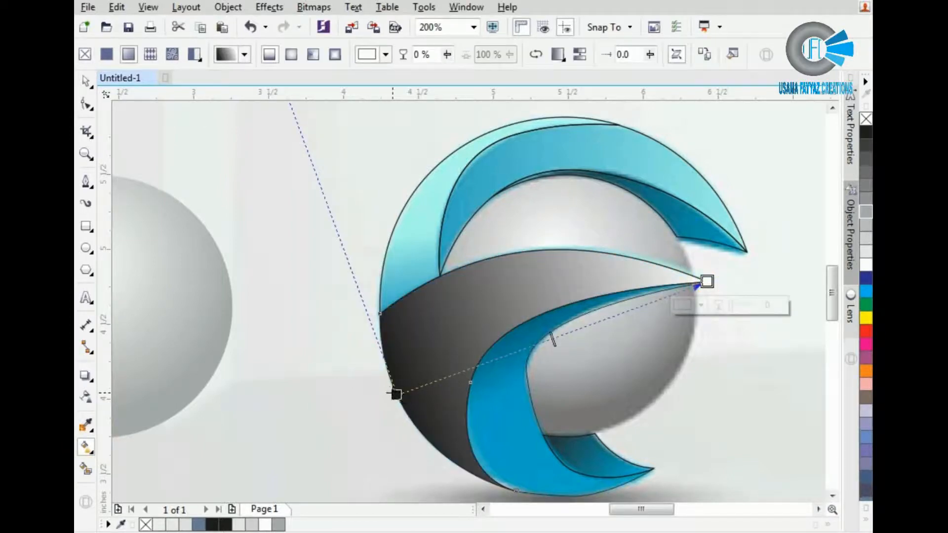
# Move the middle fold up off the reference and set its gradient's start colour to the sampled light blue #5BBCCF
pyautogui.press('space')
pyautogui.moveTo(478, 299); pyautogui.dragTo(456, 212)
pyautogui.press('space')
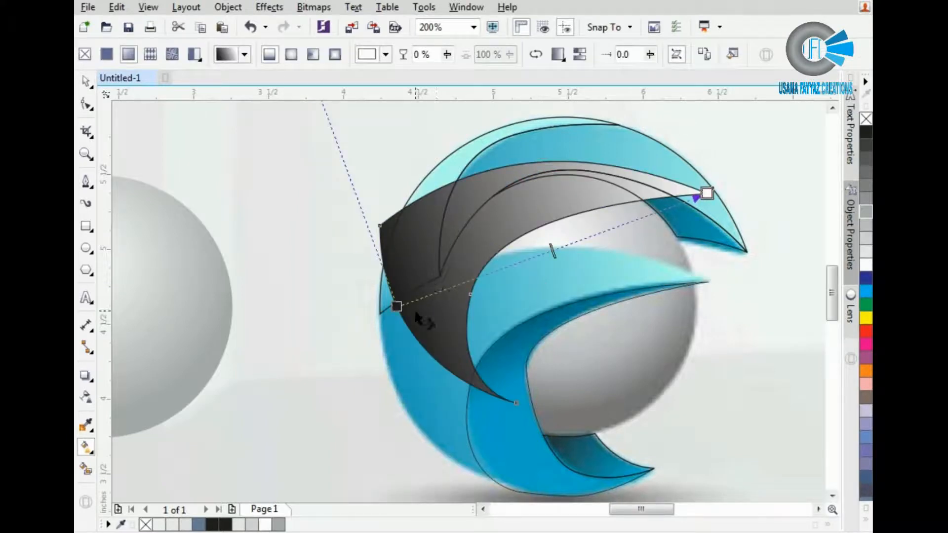
pyautogui.click(396, 306)
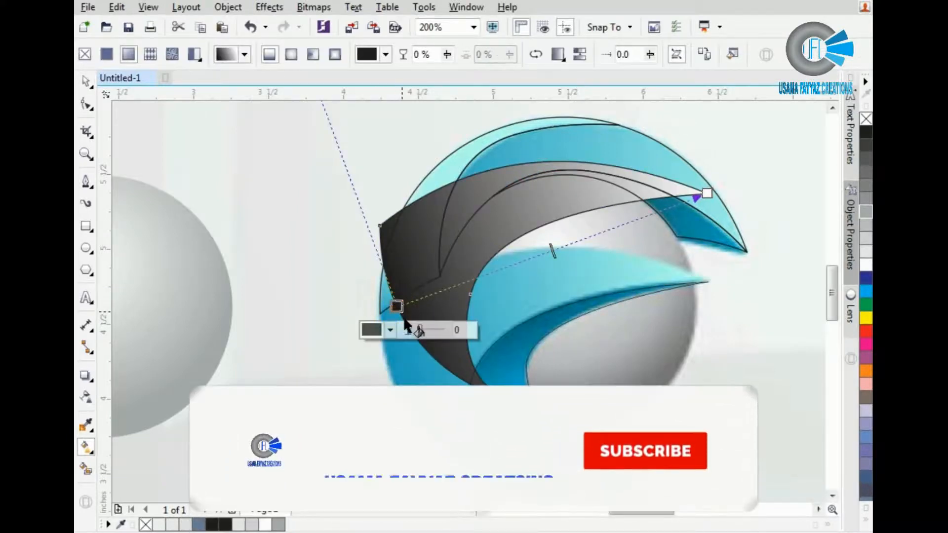
pyautogui.click(390, 330)
pyautogui.click(423, 362)
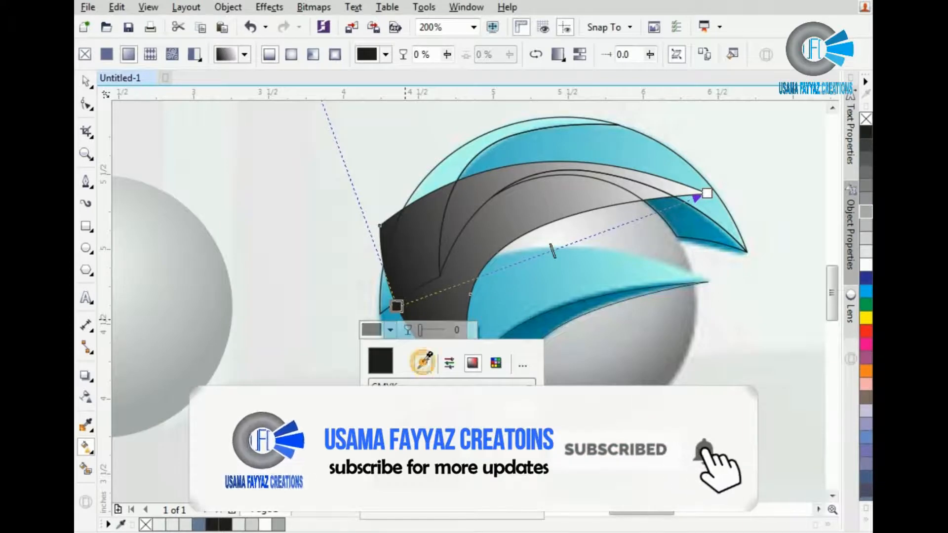
pyautogui.click(381, 296)
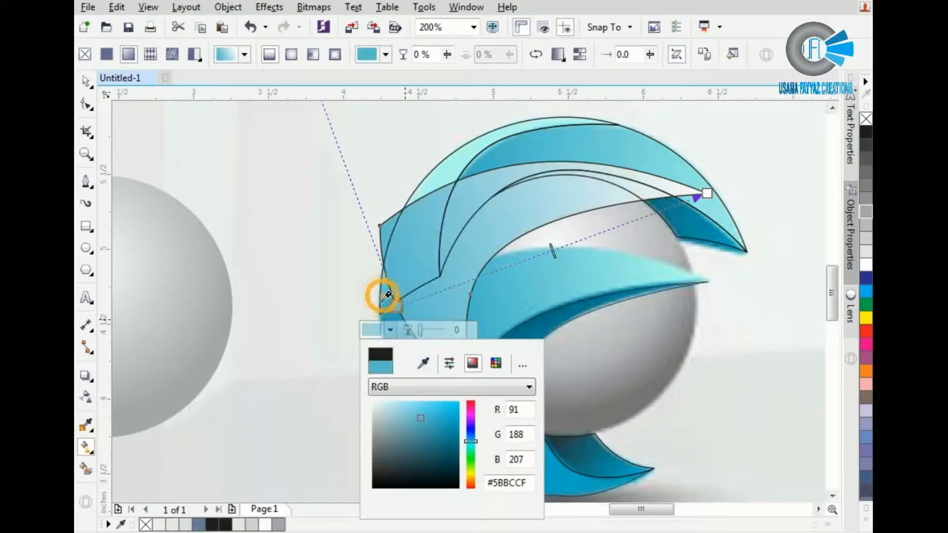
pyautogui.click(338, 296)
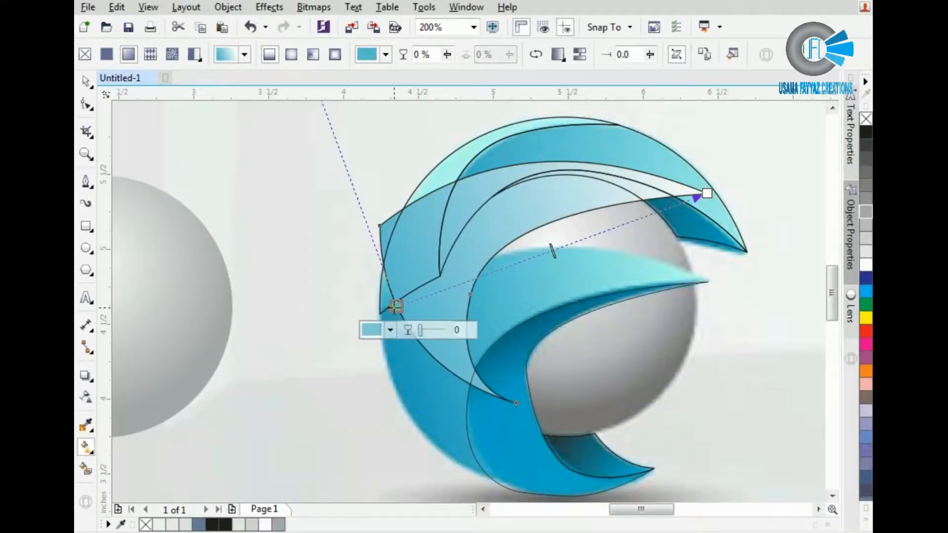
# Move the gradient-filled middle fold to the emblem's upper left, clear of the reference fold
pyautogui.click(468, 252)
pyautogui.press('space')
pyautogui.moveTo(493, 217); pyautogui.dragTo(241, 183)
# Set the middle fold gradient's start colour to blue #239BBE, sampled from the reference fold's lower left area
pyautogui.press('g')
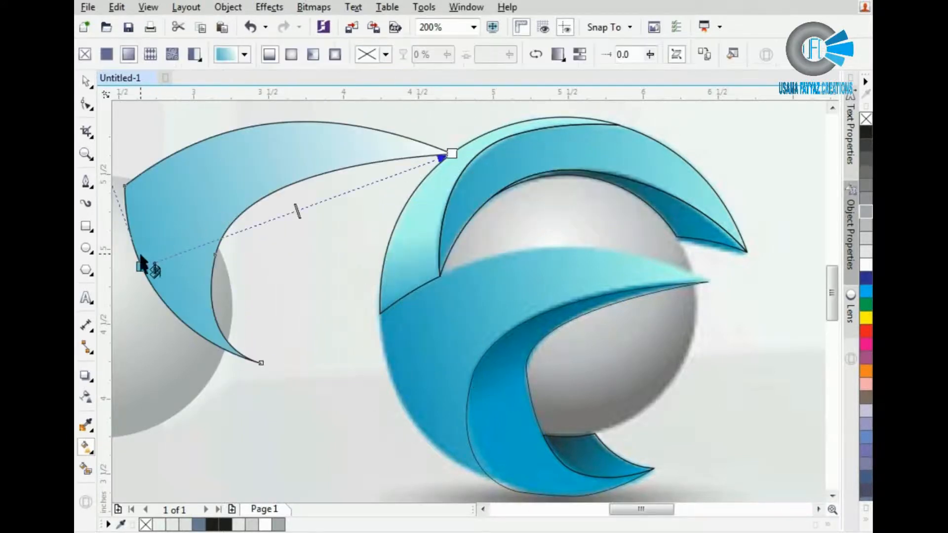
pyautogui.click(141, 266)
pyautogui.click(144, 291)
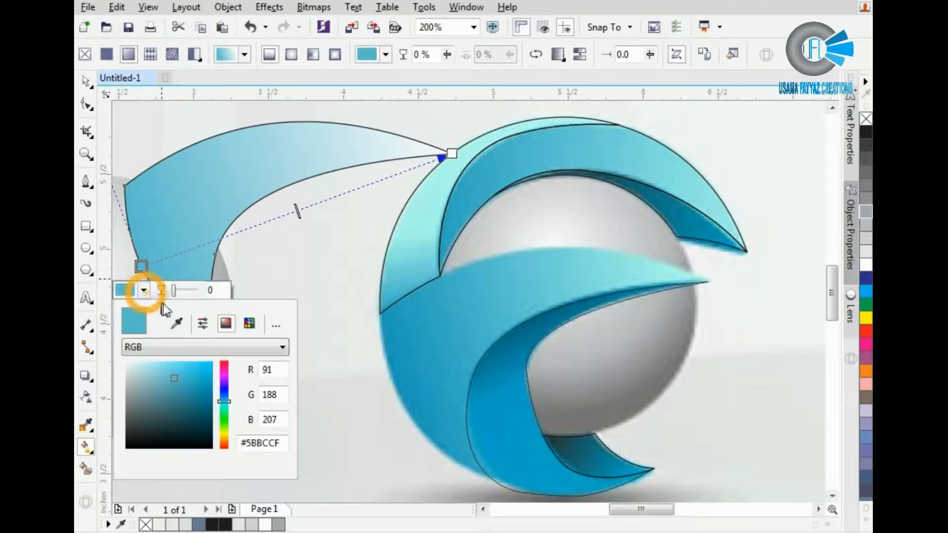
pyautogui.click(179, 324)
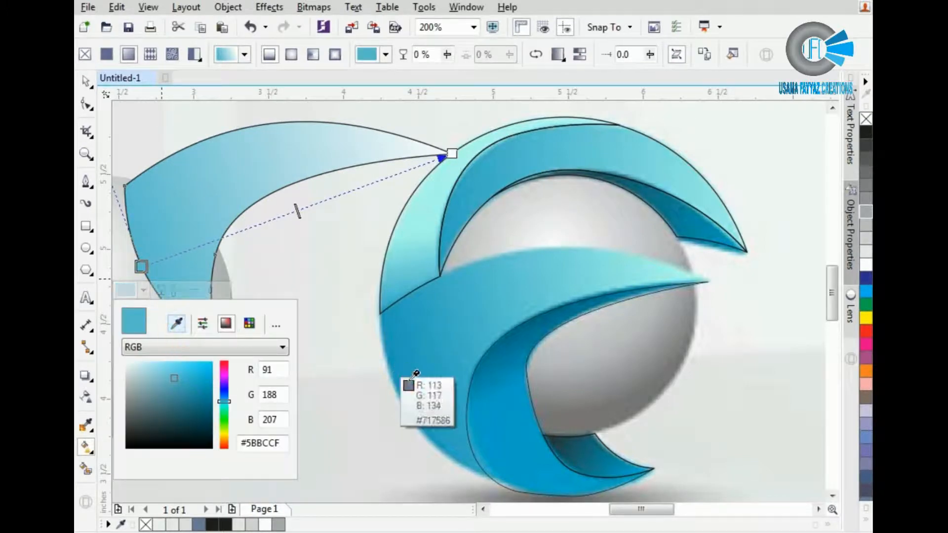
pyautogui.click(420, 393)
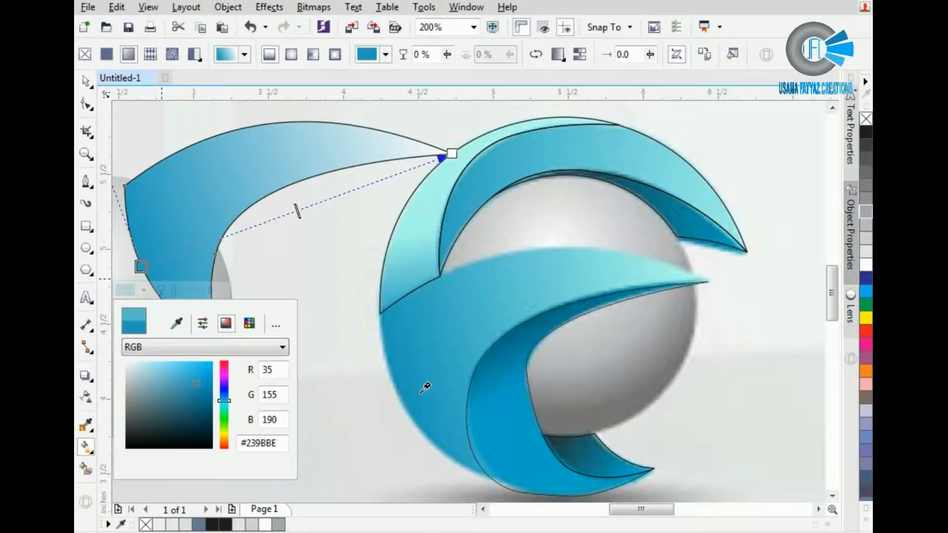
pyautogui.click(190, 216)
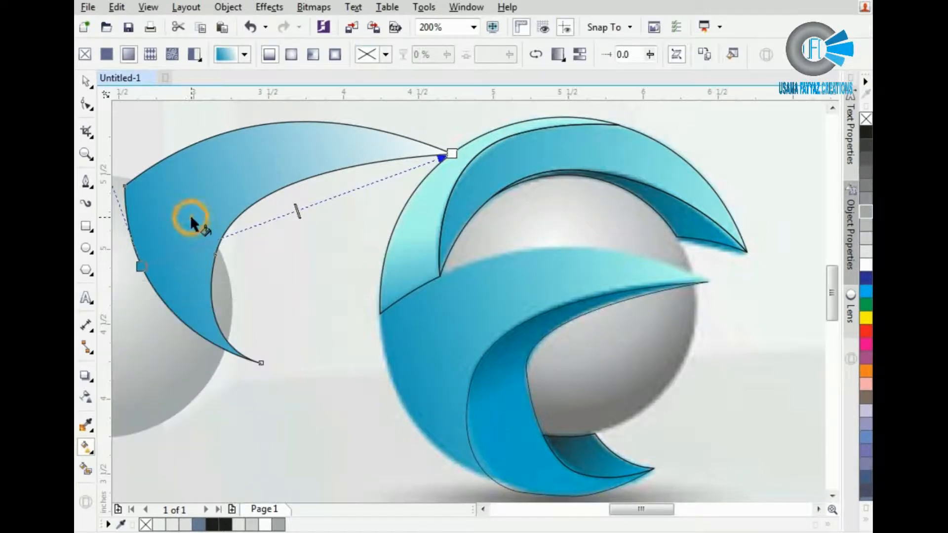
pyautogui.click(141, 266)
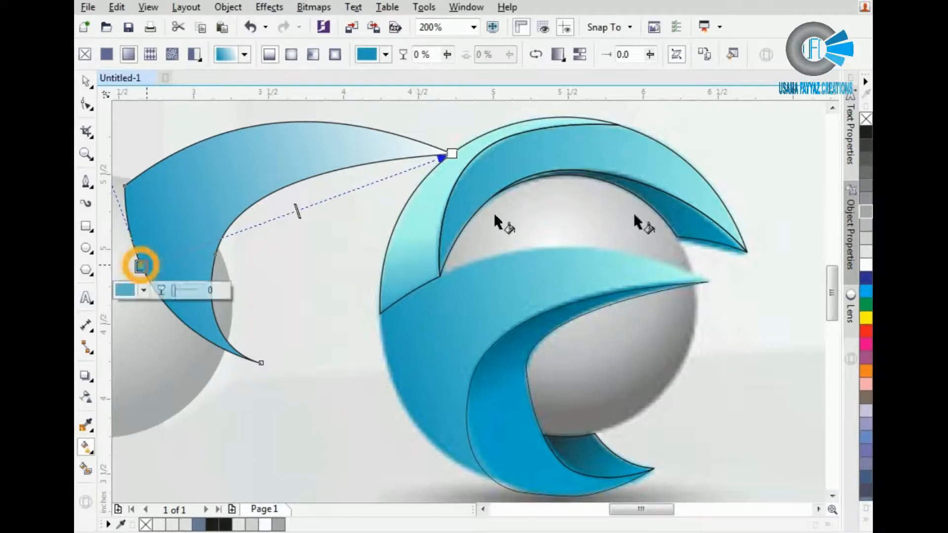
# Set the middle fold gradient's start colour to cyan and extend its white end slightly past the fold's right tip
pyautogui.click(866, 292)
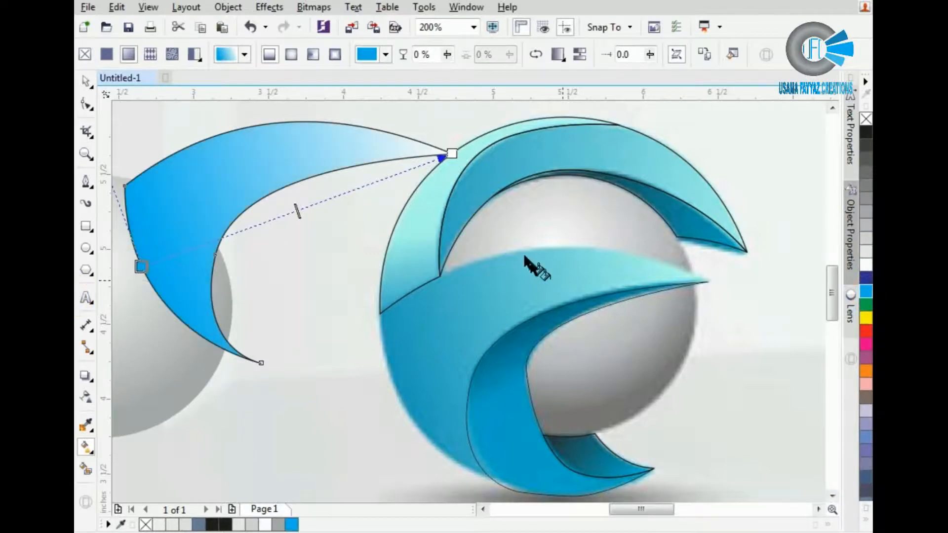
pyautogui.moveTo(452, 154); pyautogui.dragTo(475, 138)
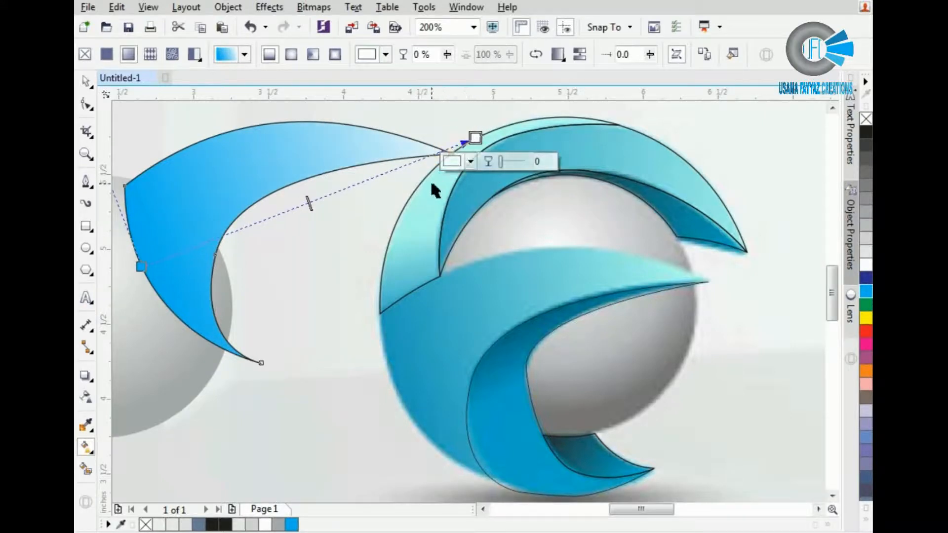
# Move the middle fold back onto the reference, snapping its tip to the reference tip, and remove its outline
pyautogui.press('space')
pyautogui.moveTo(447, 154); pyautogui.dragTo(708, 282)
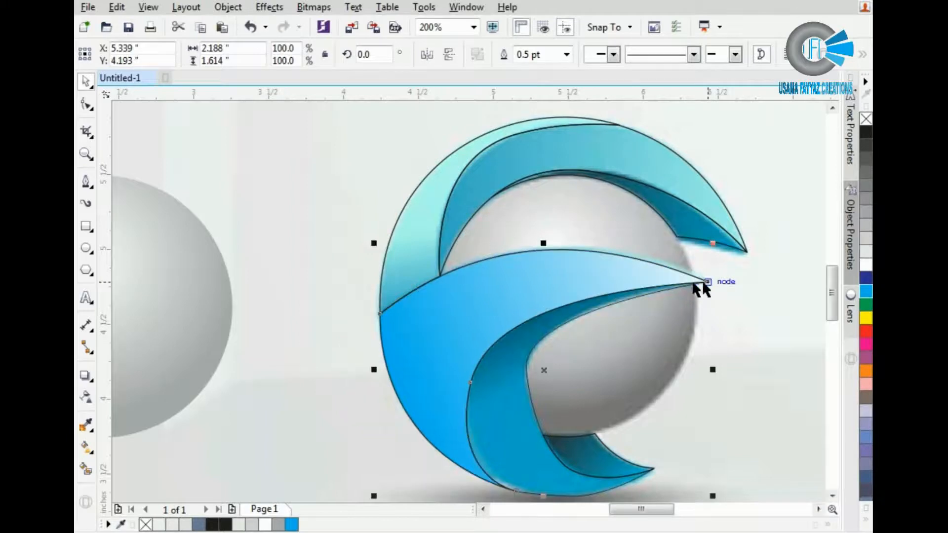
pyautogui.rightClick(865, 118)
pyautogui.scroll(-2, 434, 332)
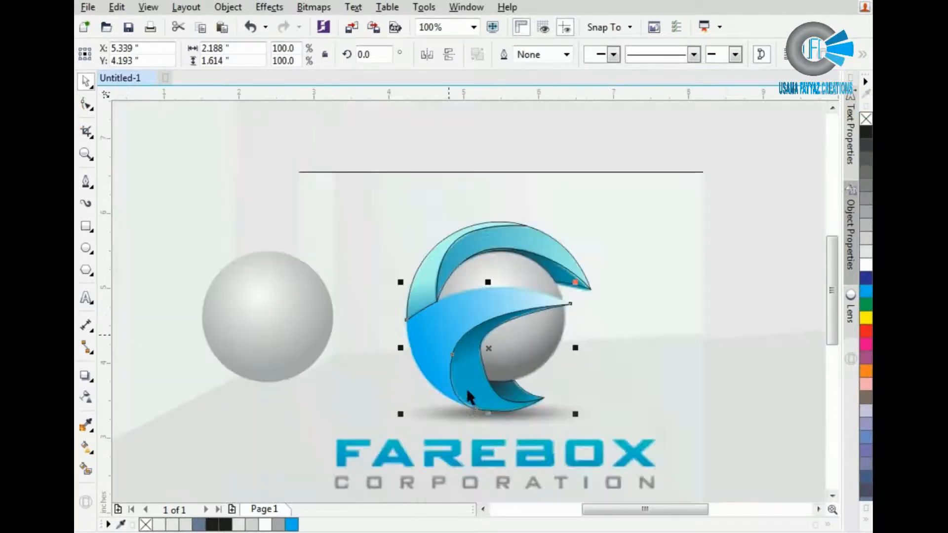
# Apply a linear fountain fill to the inner lower fold, running from its upper edge down past its bottom edge
pyautogui.scroll(2, 466, 388)
pyautogui.click(468, 359)
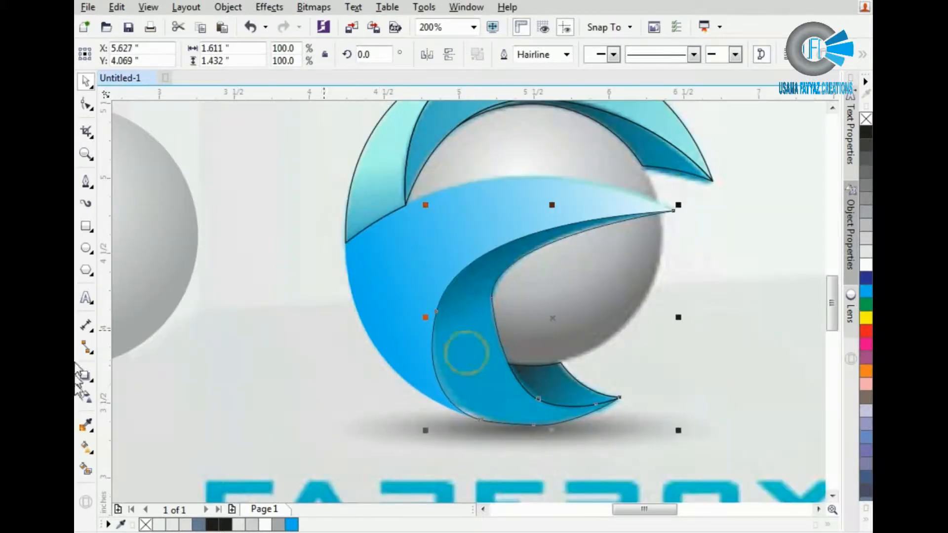
pyautogui.click(94, 450)
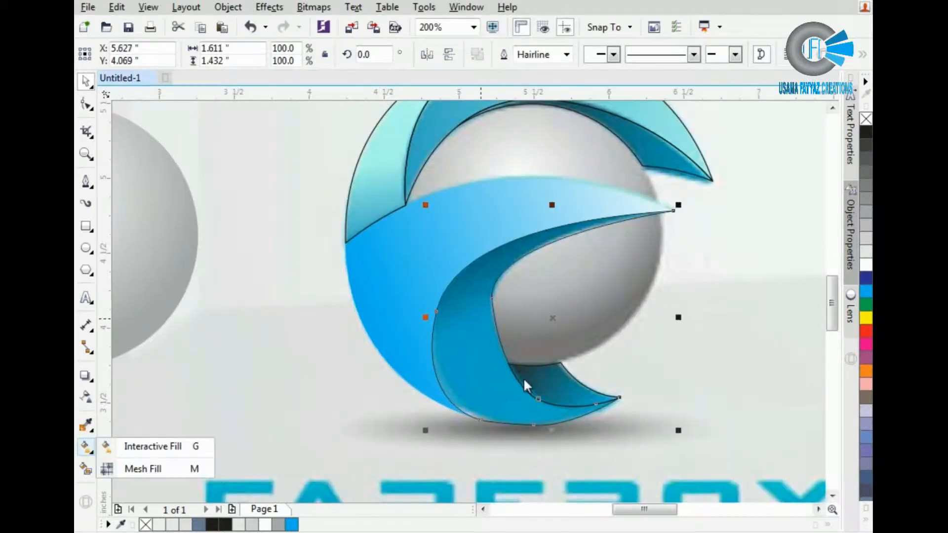
pyautogui.click(197, 447)
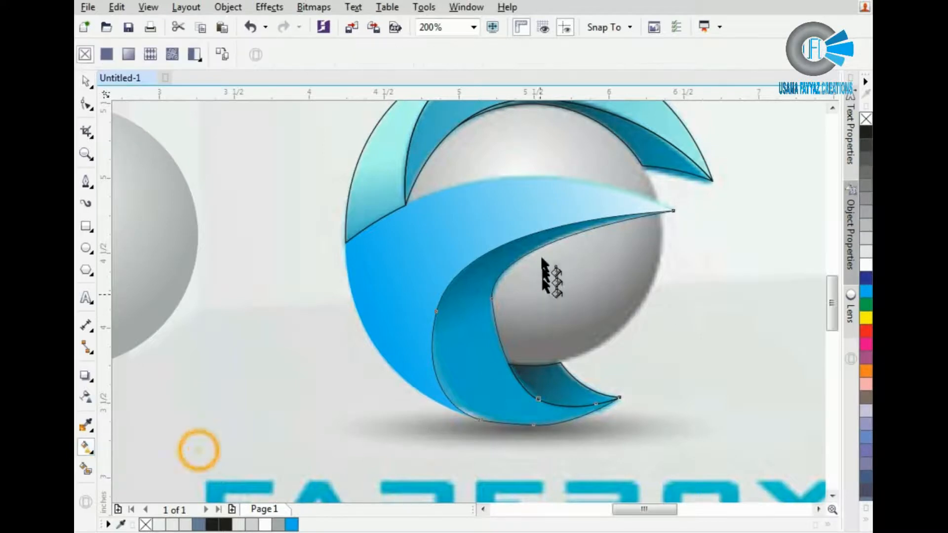
pyautogui.moveTo(532, 237); pyautogui.dragTo(525, 473)
# Move the inner lower fold left off its reference area and set its gradient's end colour to cyan
pyautogui.press('space')
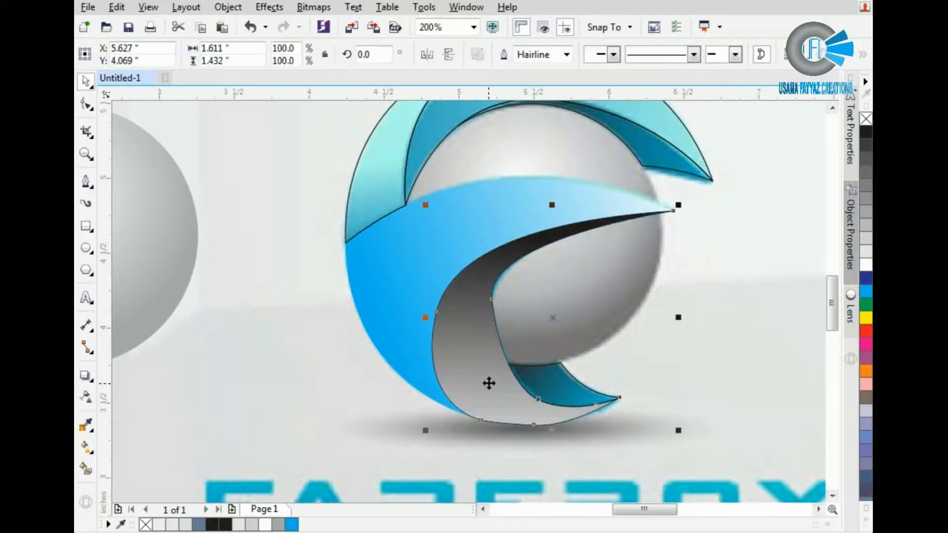
pyautogui.moveTo(487, 383); pyautogui.dragTo(268, 379)
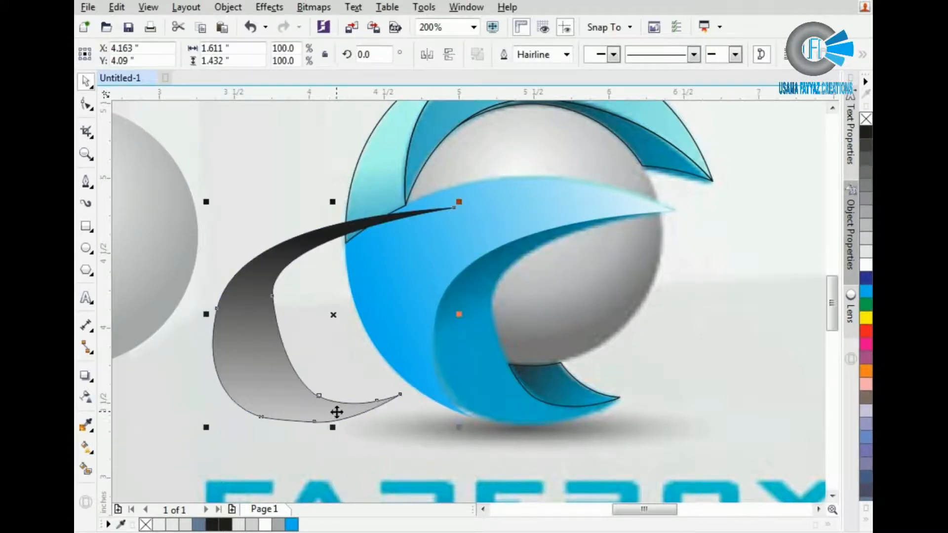
pyautogui.press('space')
pyautogui.click(306, 477)
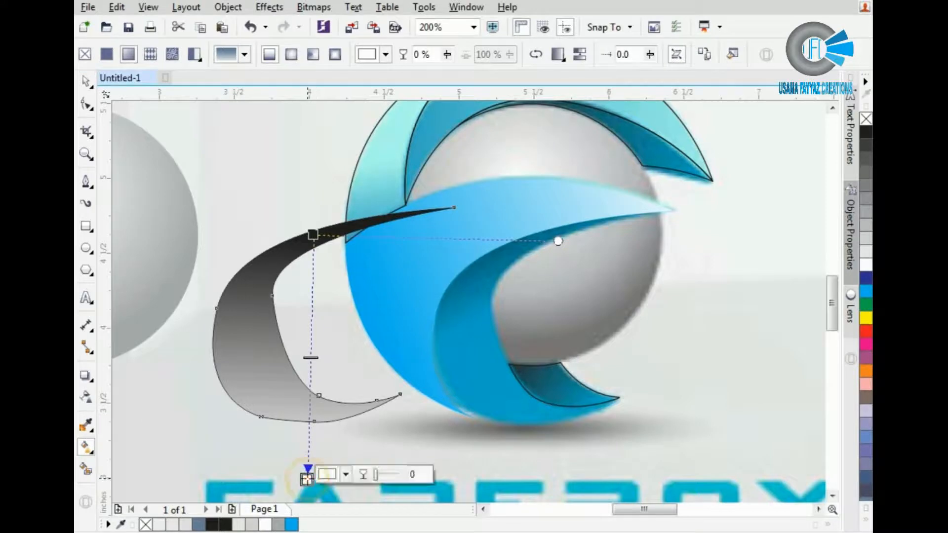
pyautogui.click(291, 524)
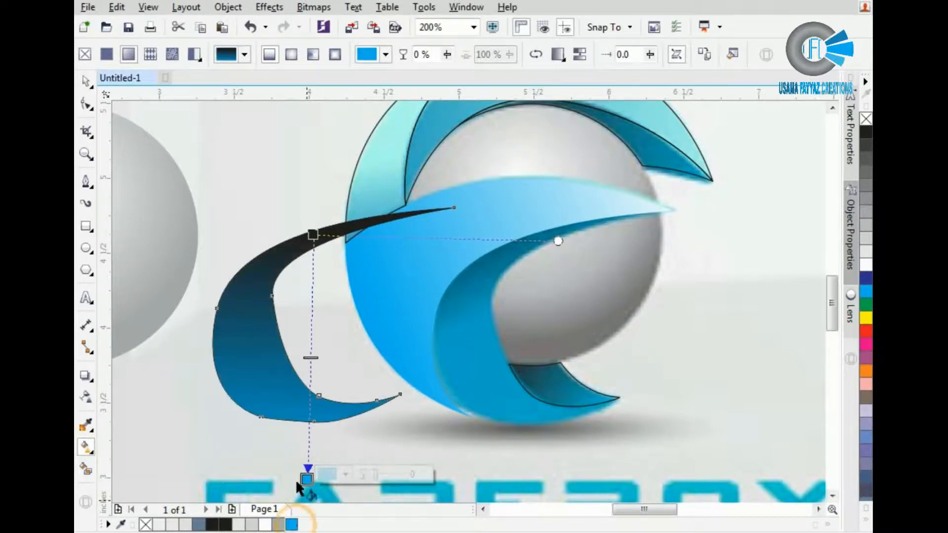
# Stretch the inner lower fold's gradient so the black start sits far above the fold and the cyan end at its bottom edge
pyautogui.moveTo(311, 225); pyautogui.dragTo(301, 87)
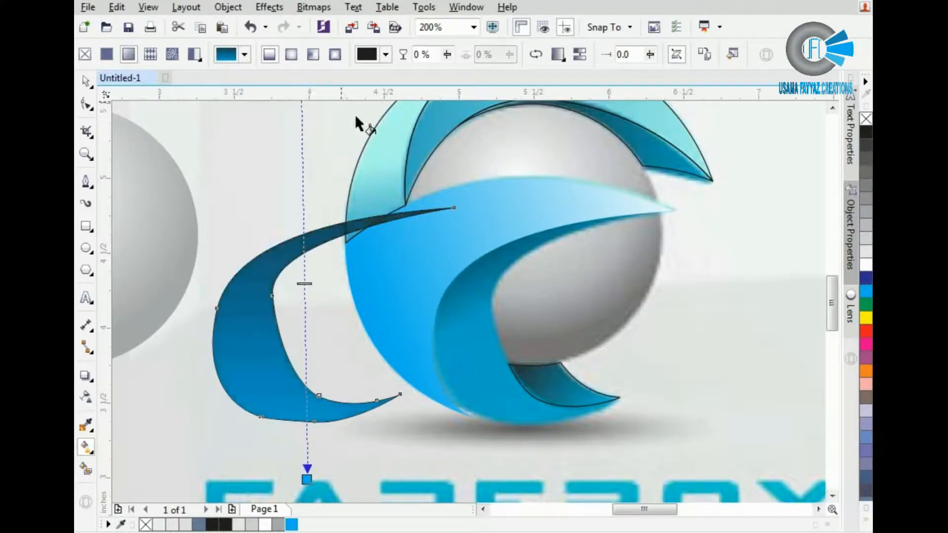
pyautogui.scroll(-1, 346, 339)
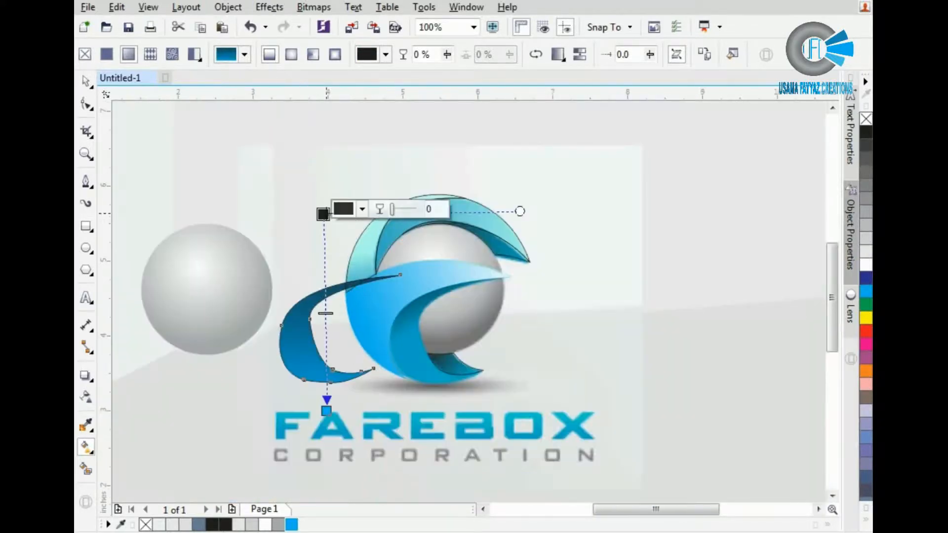
pyautogui.moveTo(323, 214); pyautogui.dragTo(312, 69)
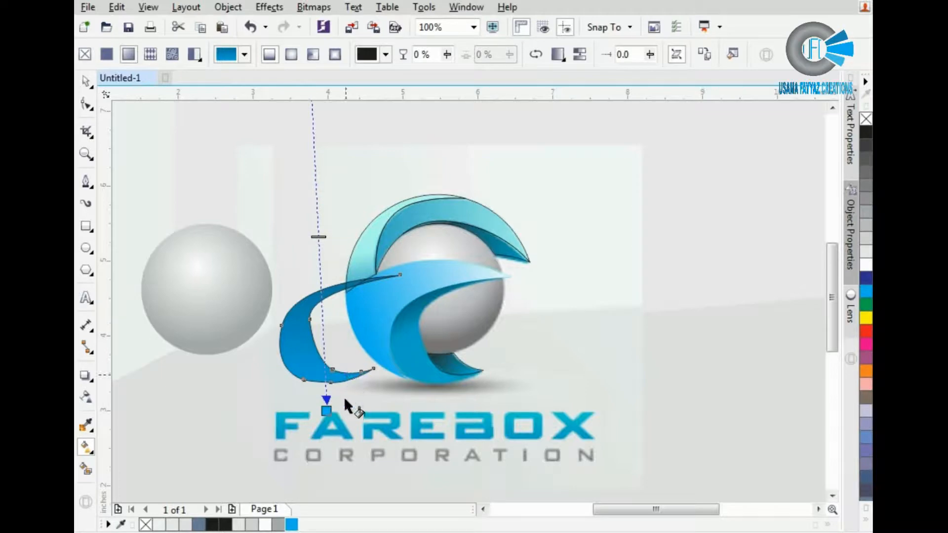
pyautogui.moveTo(326, 409); pyautogui.dragTo(330, 380)
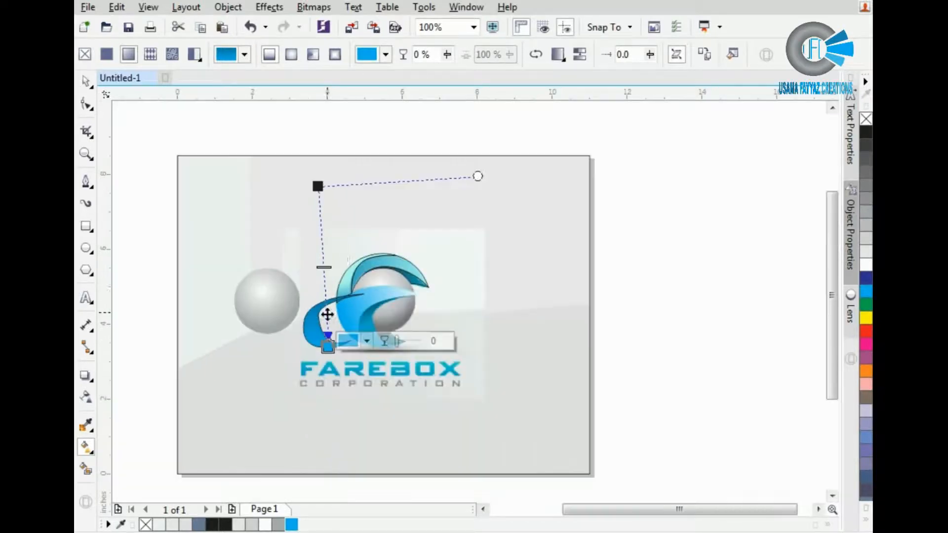
pyautogui.scroll(-1, 330, 315)
pyautogui.click(320, 186)
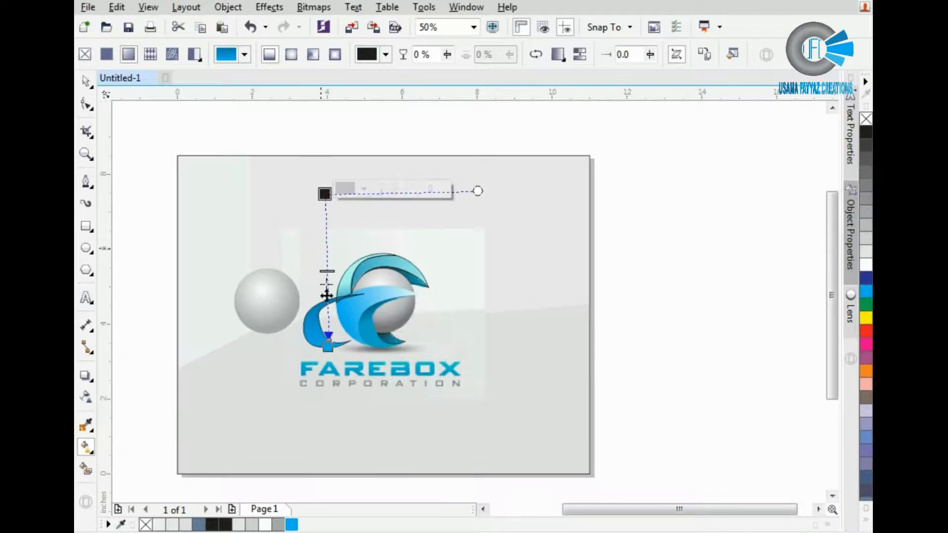
pyautogui.scroll(1, 321, 318)
pyautogui.scroll(1, 316, 345)
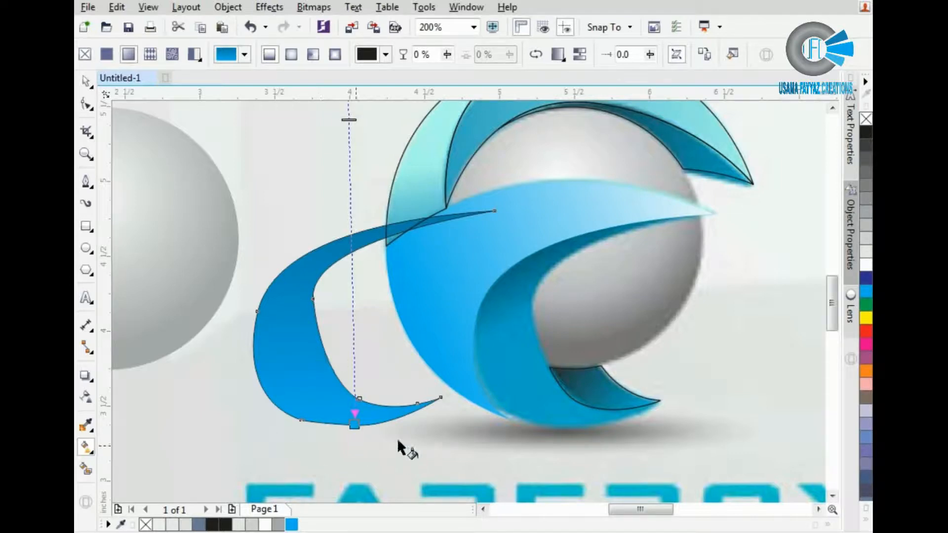
# Set the inner lower fold gradient's end colour to the blue sampled from the bottom of the reference fold
pyautogui.click(354, 423)
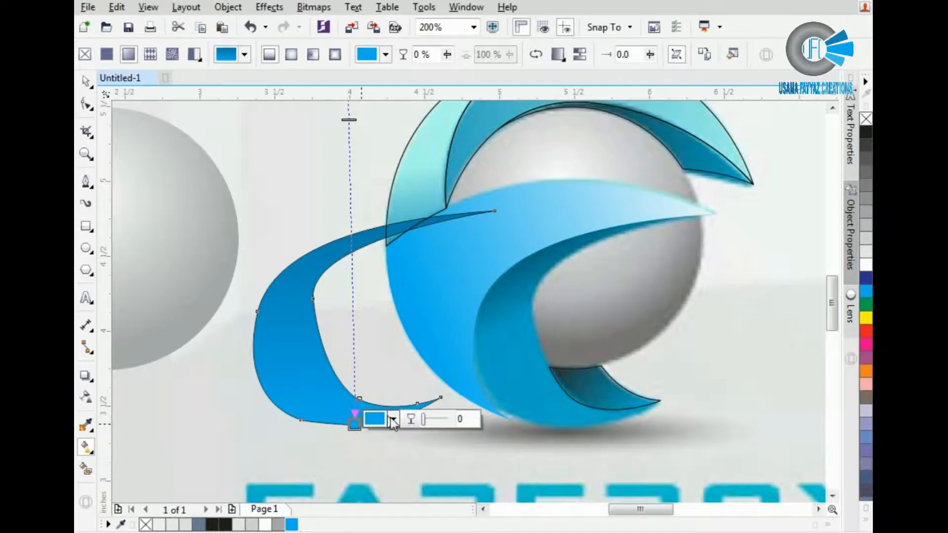
pyautogui.click(393, 419)
pyautogui.click(427, 255)
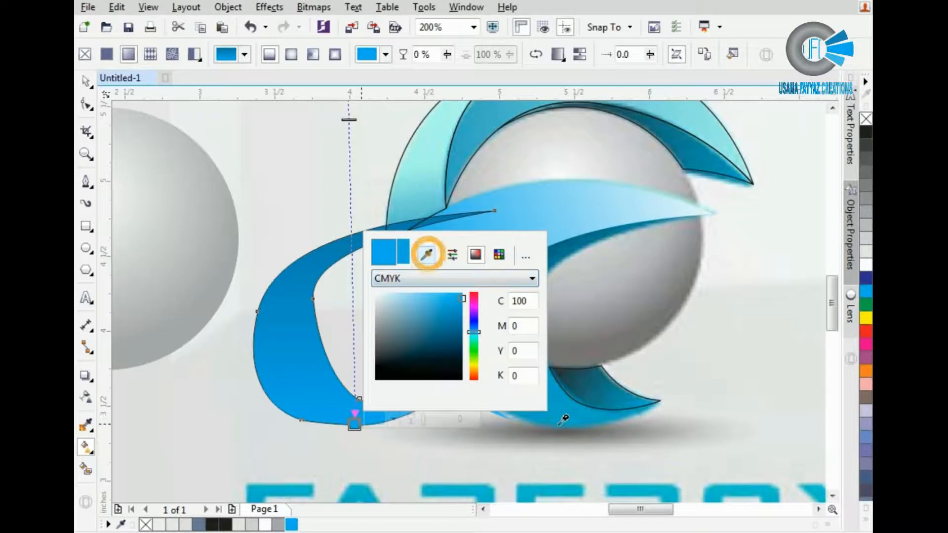
pyautogui.click(565, 421)
pyautogui.click(328, 397)
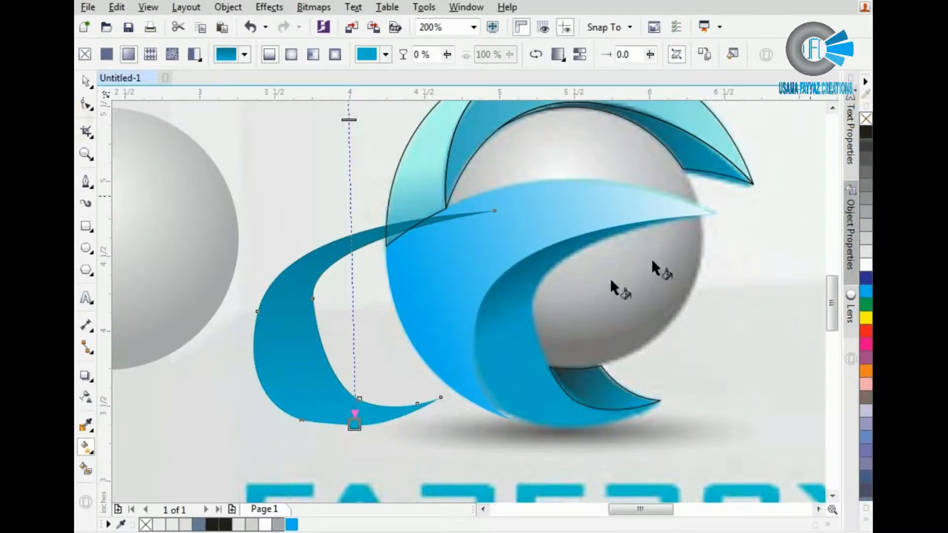
# Move the inner lower fold back onto the reference, snapping its upper tip to the middle fold's right tip
pyautogui.press('space')
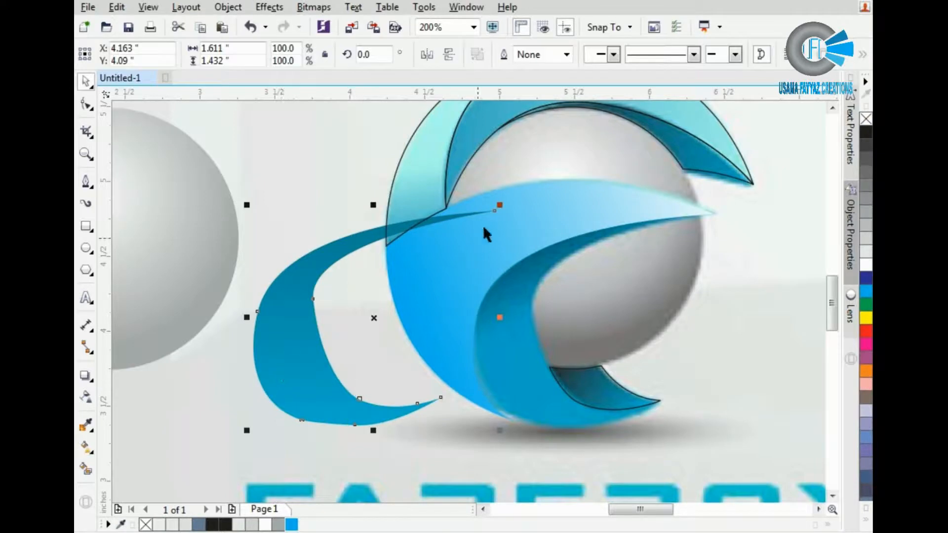
pyautogui.moveTo(494, 207); pyautogui.dragTo(714, 214)
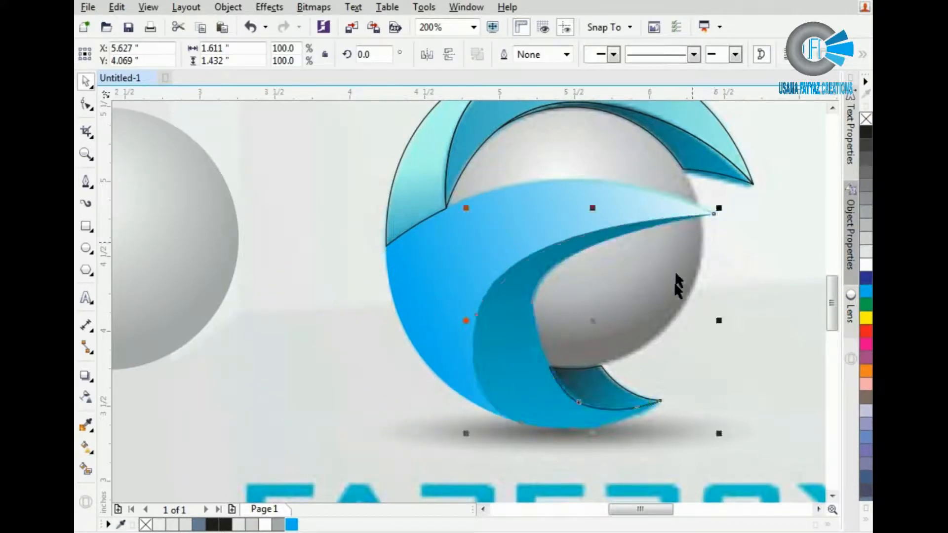
pyautogui.scroll(3, 715, 216)
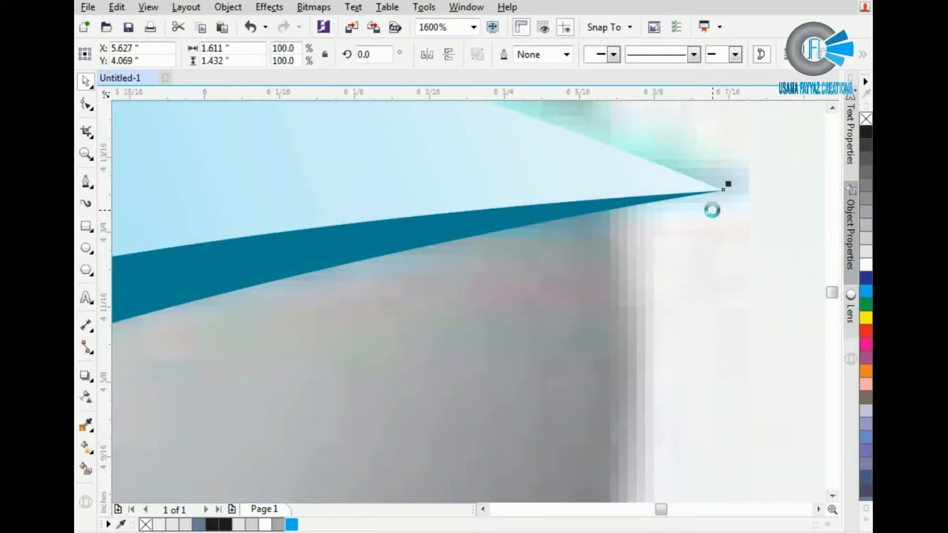
pyautogui.scroll(-3, 711, 210)
# Apply a linear fountain fill to the small fold below the sphere, running diagonally from its top edge to a cyan end at lower right
pyautogui.scroll(2, 656, 296)
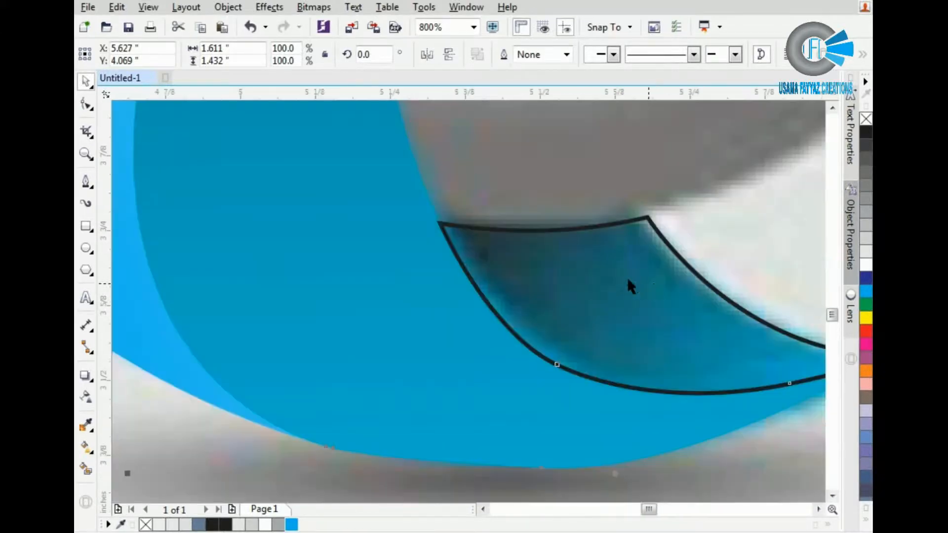
pyautogui.click(628, 278)
pyautogui.scroll(-1, 277, 392)
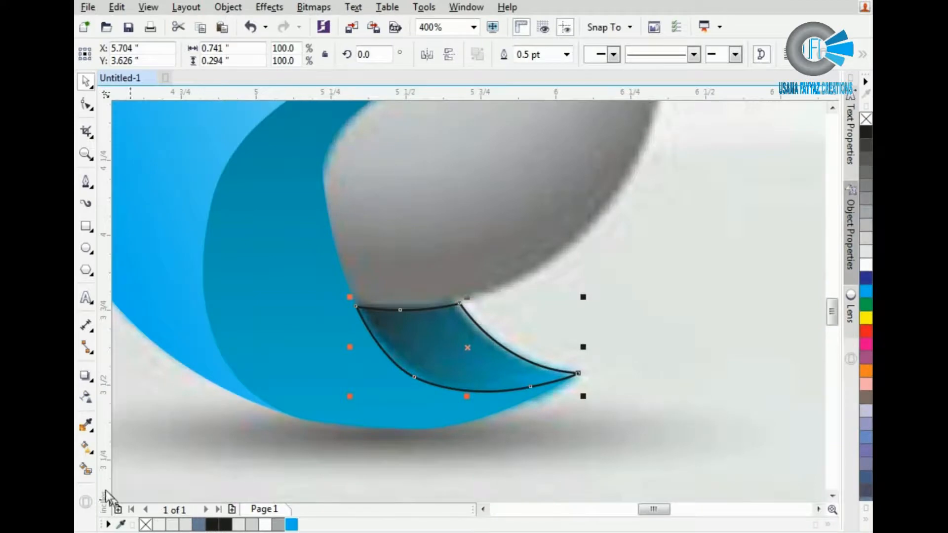
pyautogui.click(88, 449)
pyautogui.moveTo(391, 300); pyautogui.dragTo(495, 411)
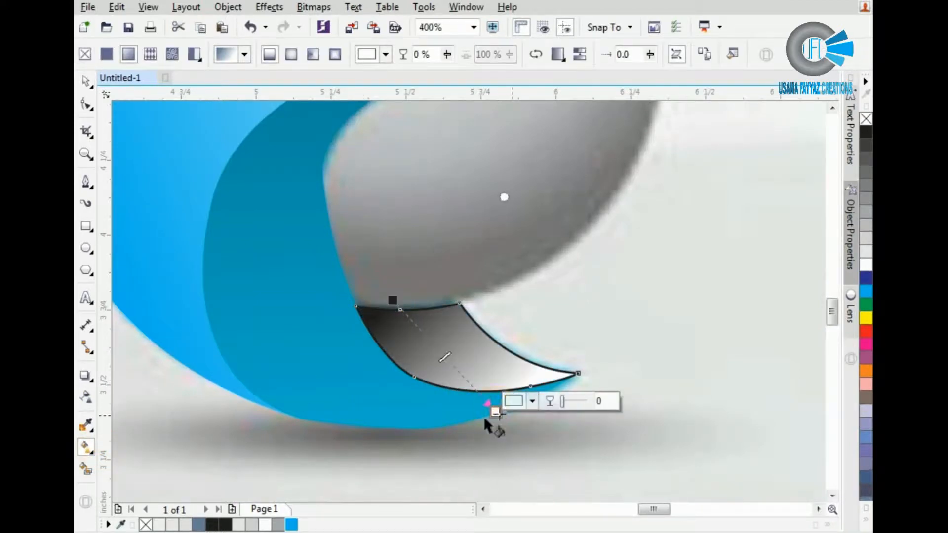
pyautogui.click(291, 524)
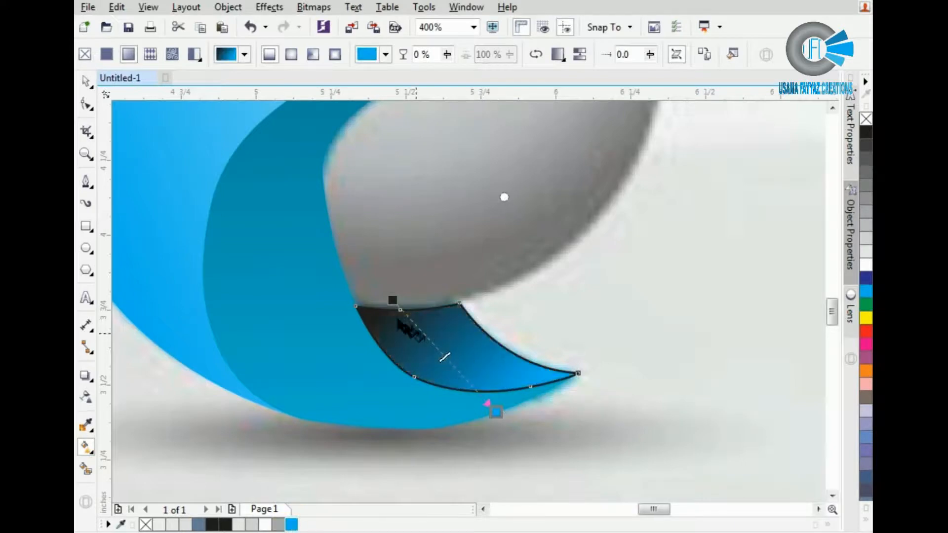
# Set the small fold gradient's start colour to cyan
pyautogui.click(392, 301)
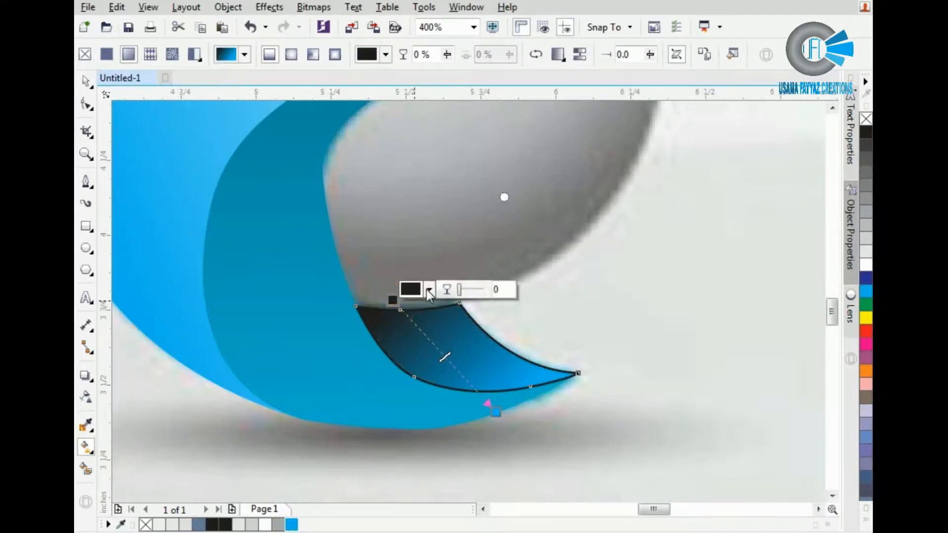
pyautogui.click(427, 290)
pyautogui.moveTo(417, 403); pyautogui.dragTo(409, 386)
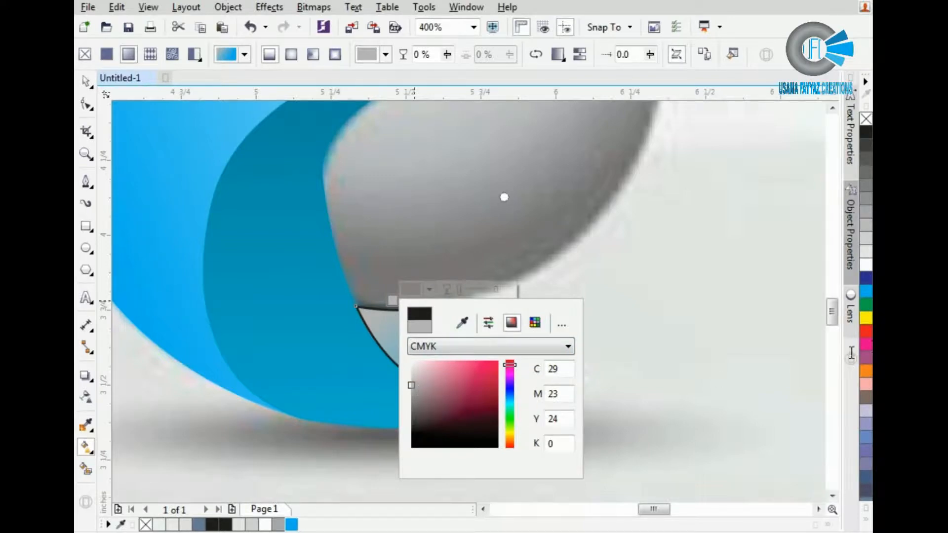
pyautogui.click(864, 295)
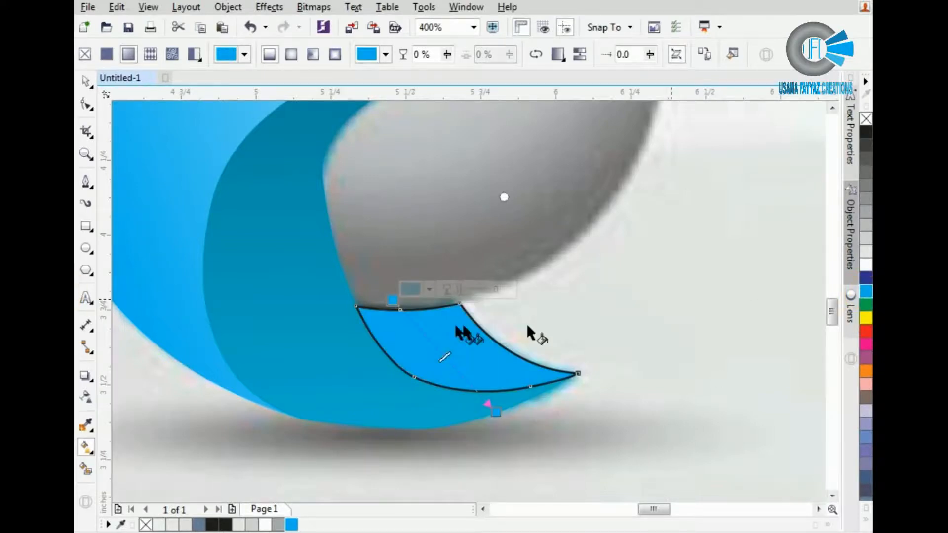
# Darken the small fold gradient's start colour to C95 M47 Y20 K2 and remove the fold's outline
pyautogui.click(393, 300)
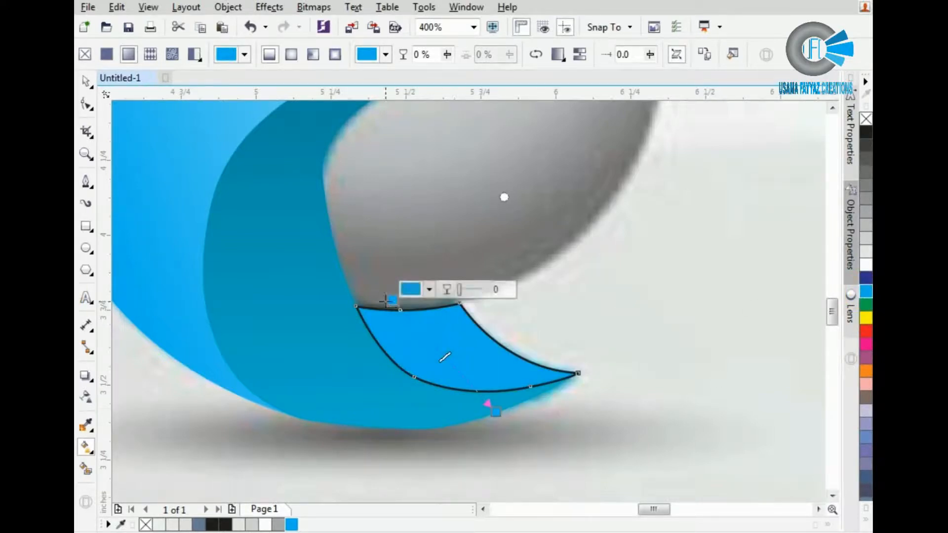
pyautogui.click(428, 292)
pyautogui.click(426, 294)
pyautogui.click(427, 292)
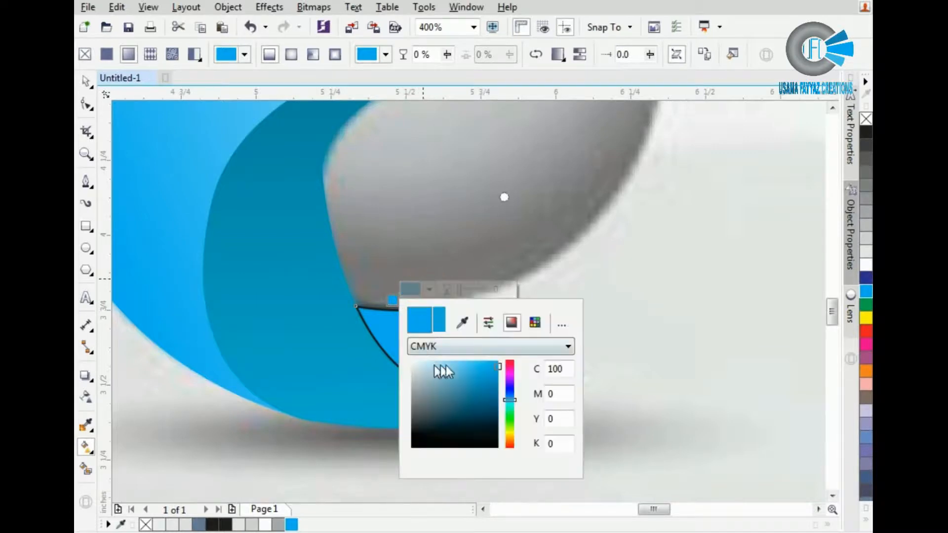
pyautogui.moveTo(482, 370); pyautogui.dragTo(498, 392)
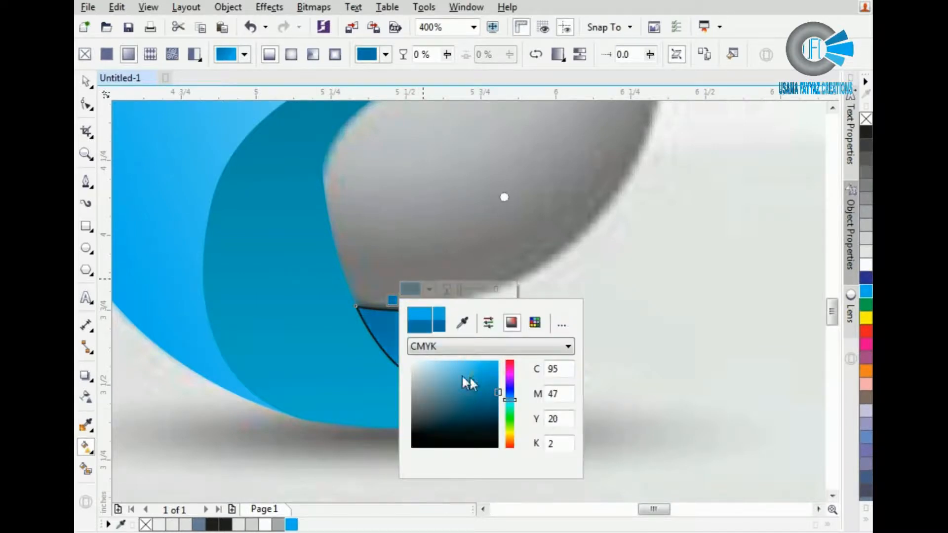
pyautogui.click(379, 338)
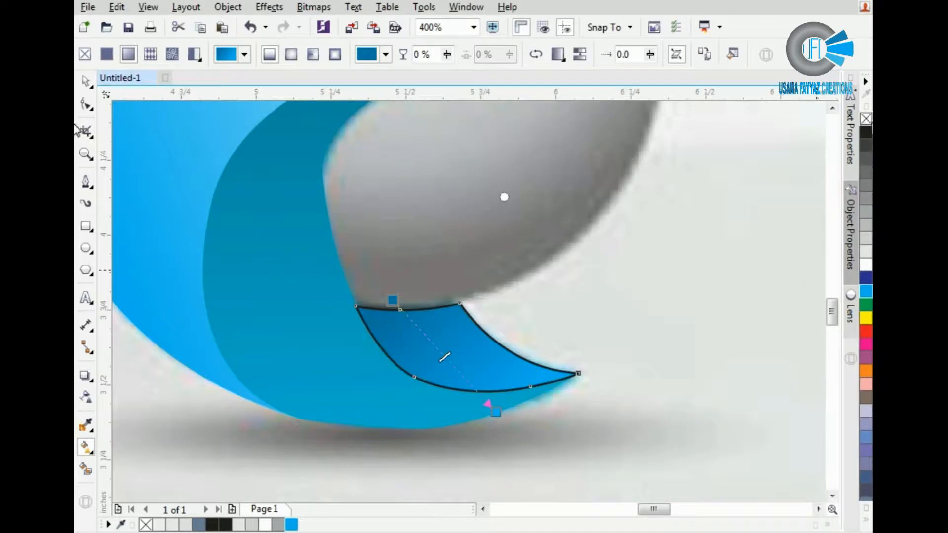
pyautogui.rightClick(865, 119)
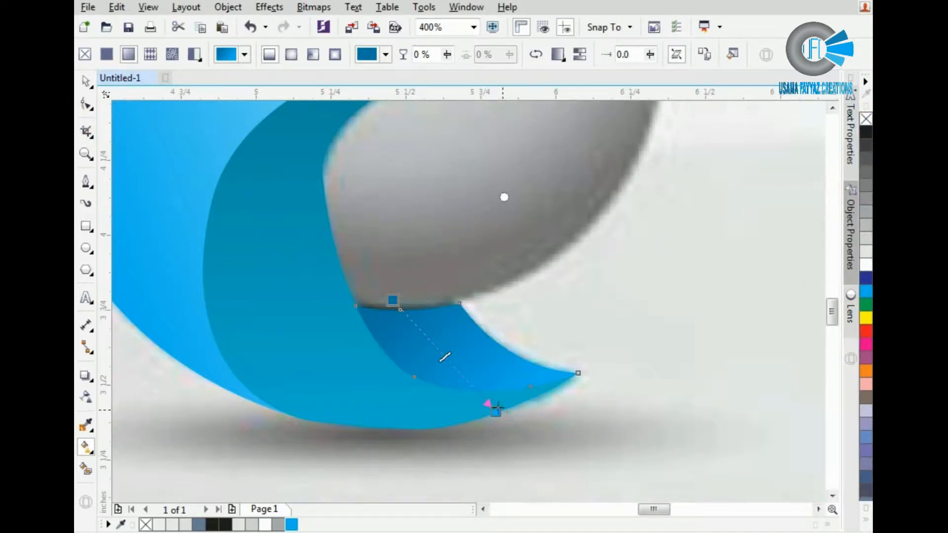
# Shorten the small fold's gradient and set its end colour by sampling the bottom of the adjacent dark teal fold
pyautogui.moveTo(496, 408); pyautogui.dragTo(497, 391)
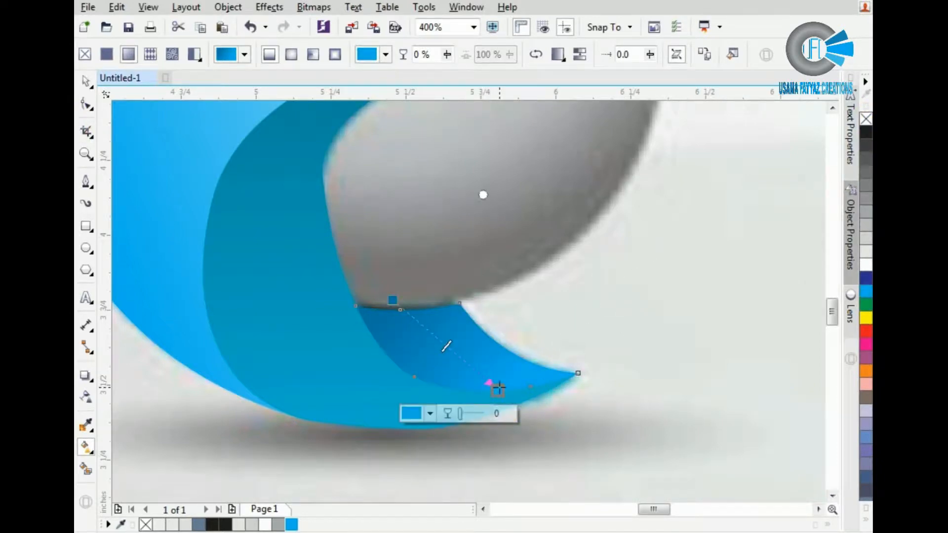
pyautogui.click(431, 415)
pyautogui.click(462, 249)
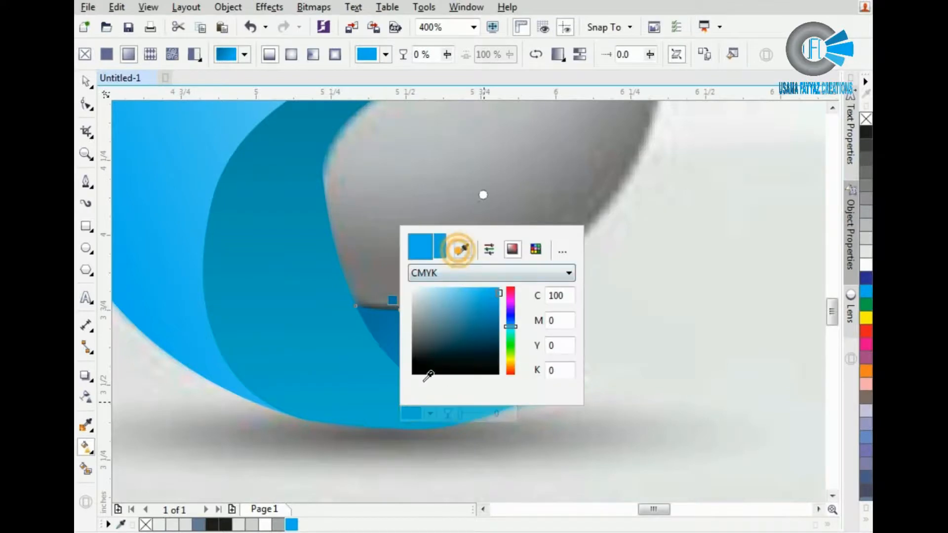
pyautogui.click(392, 422)
pyautogui.click(383, 416)
pyautogui.click(369, 401)
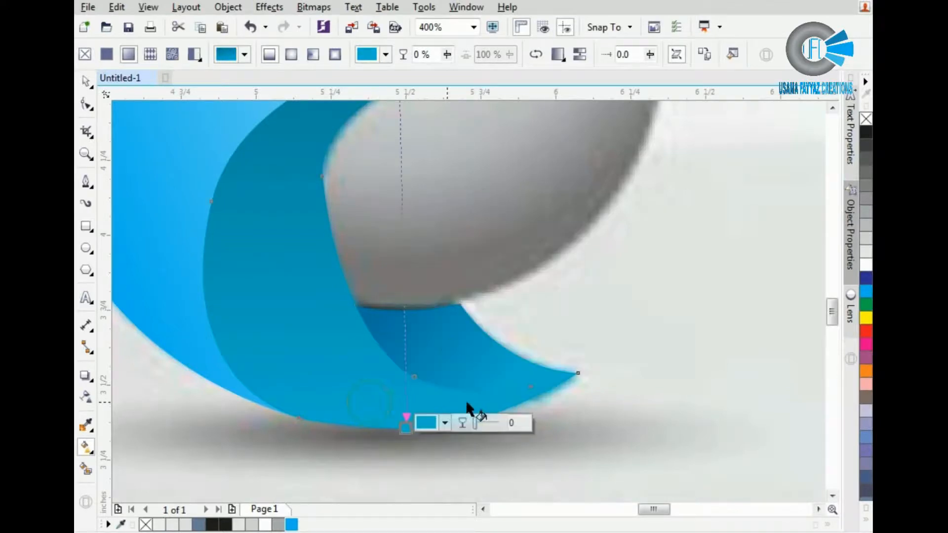
pyautogui.press('space')
pyautogui.scroll(-1, 461, 363)
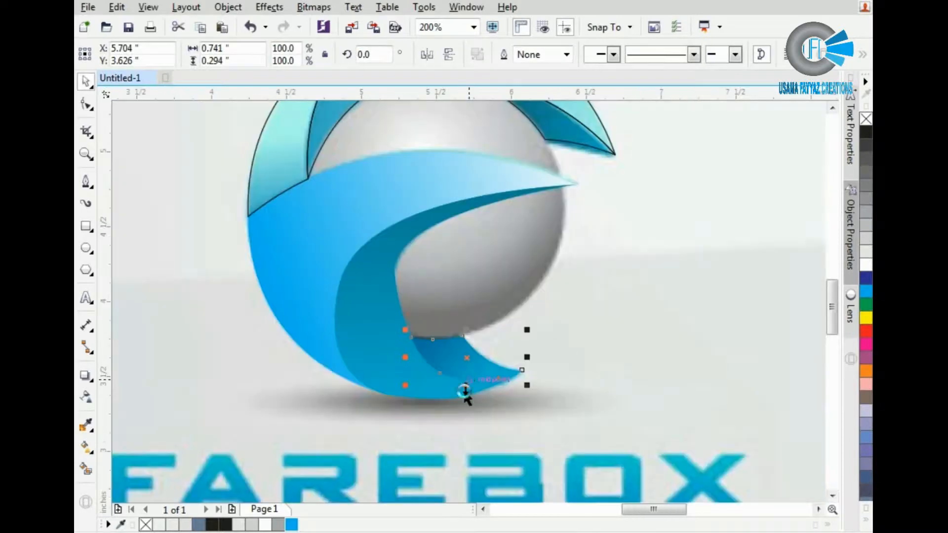
# Copy the fill of the dark inner lower fold onto the outer fold at the emblem's upper left
pyautogui.scroll(-1, 466, 395)
pyautogui.scroll(1, 395, 239)
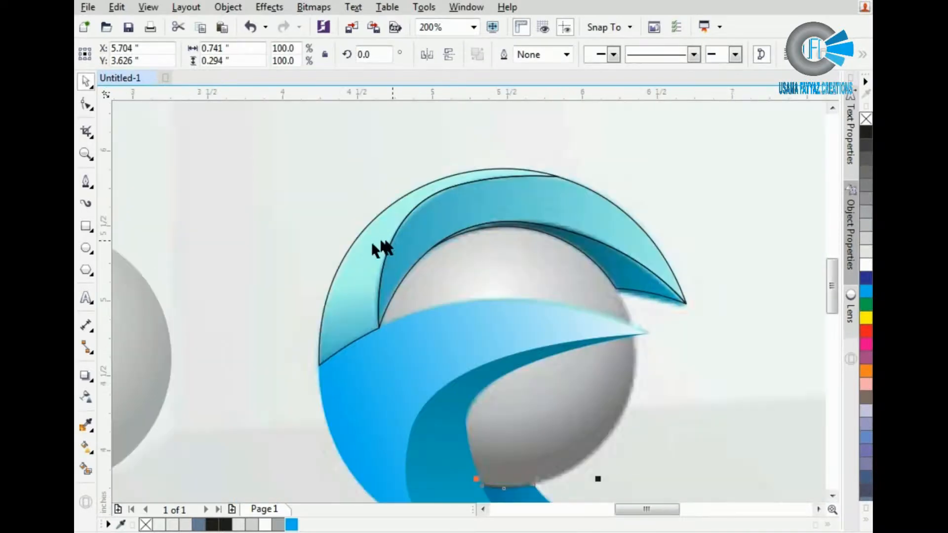
pyautogui.click(346, 272)
pyautogui.moveTo(449, 417); pyautogui.dragTo(344, 296)
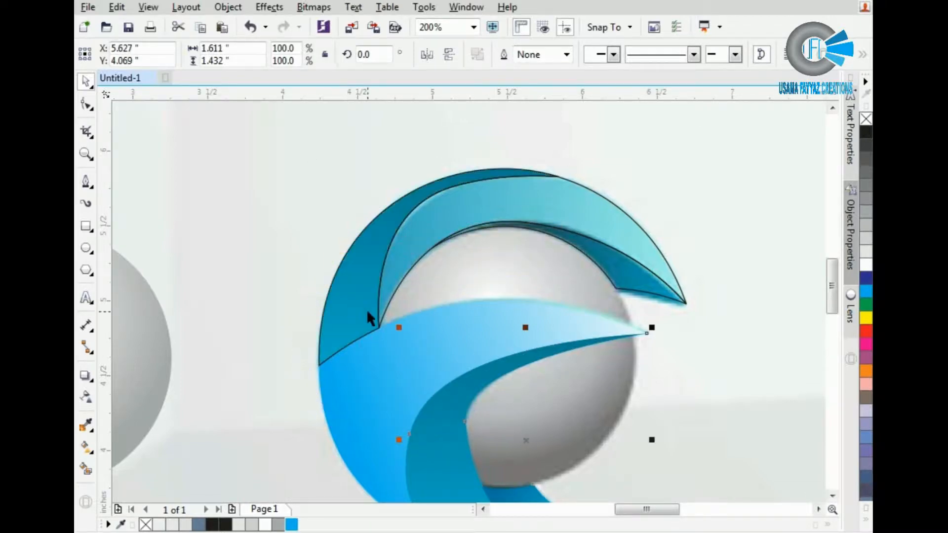
# Move the outer upper-left fold right over the sphere, clear of its traced place, keeping its gradient ready for editing
pyautogui.click(367, 309)
pyautogui.click(88, 448)
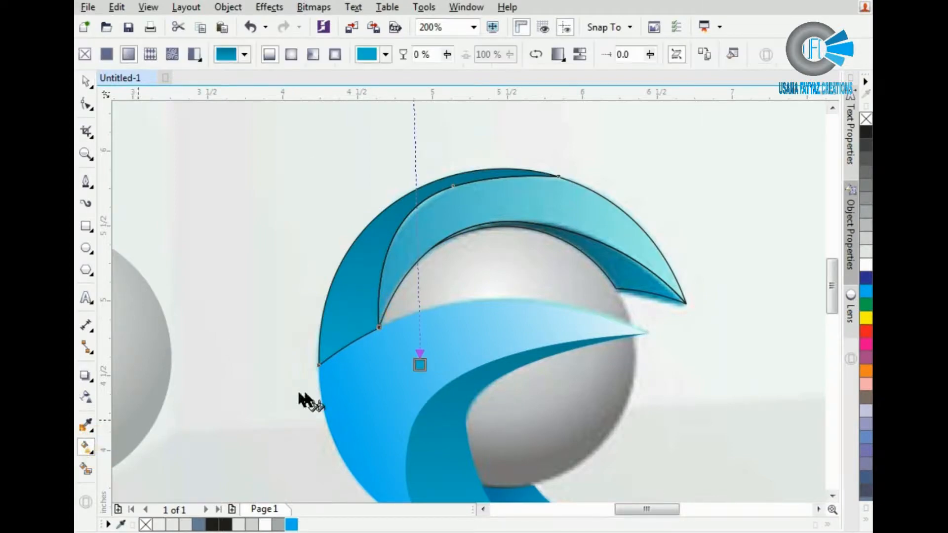
pyautogui.press('space')
pyautogui.moveTo(353, 308); pyautogui.dragTo(473, 307)
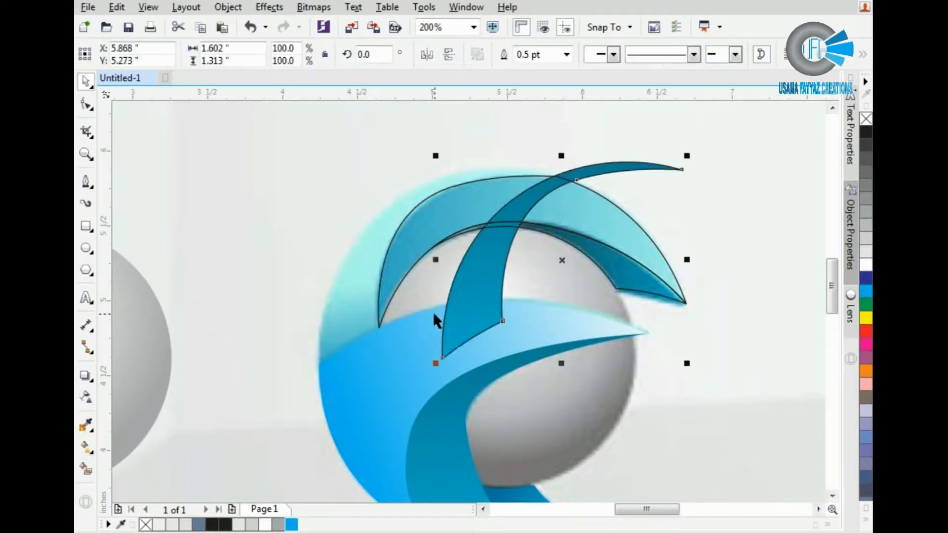
pyautogui.press('space')
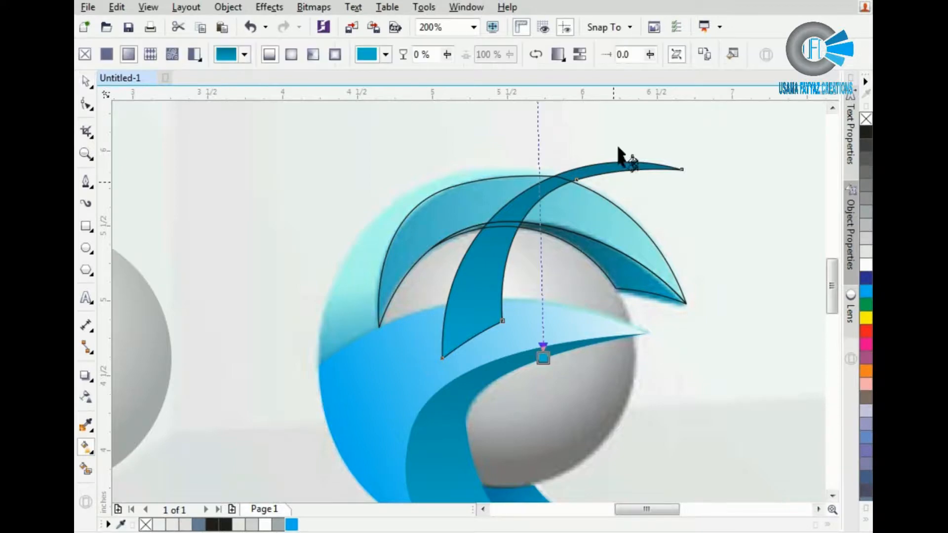
# Set the start colour of the displaced fold's gradient to cyan
pyautogui.scroll(-2, 555, 226)
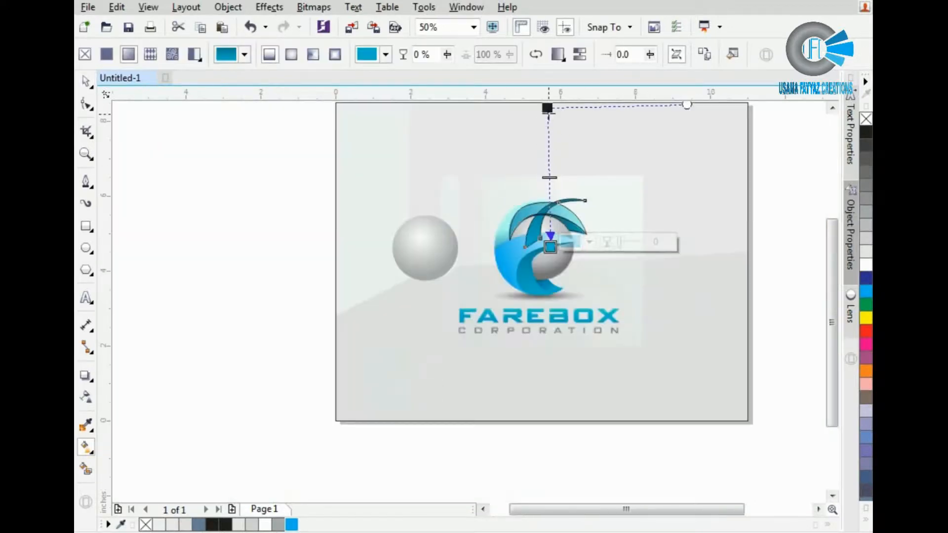
pyautogui.click(547, 108)
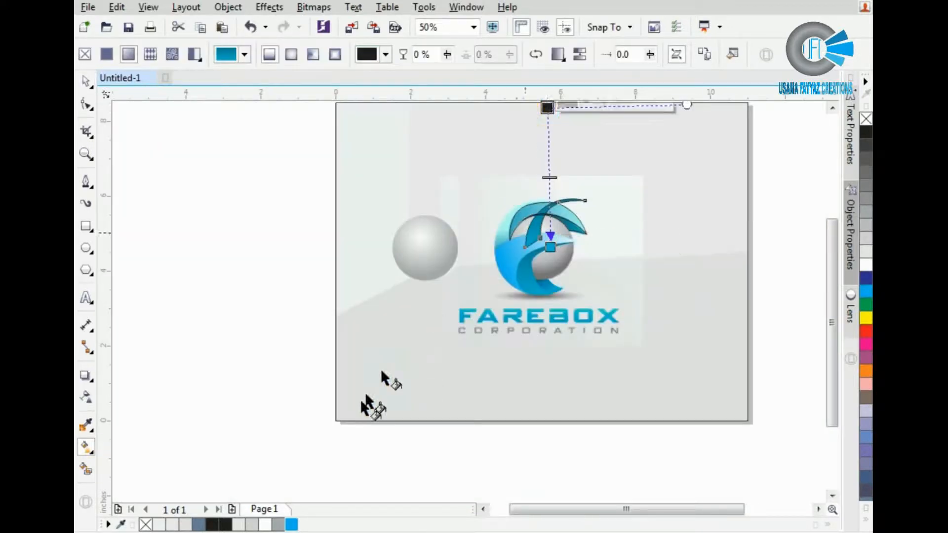
pyautogui.click(292, 524)
pyautogui.scroll(1, 560, 205)
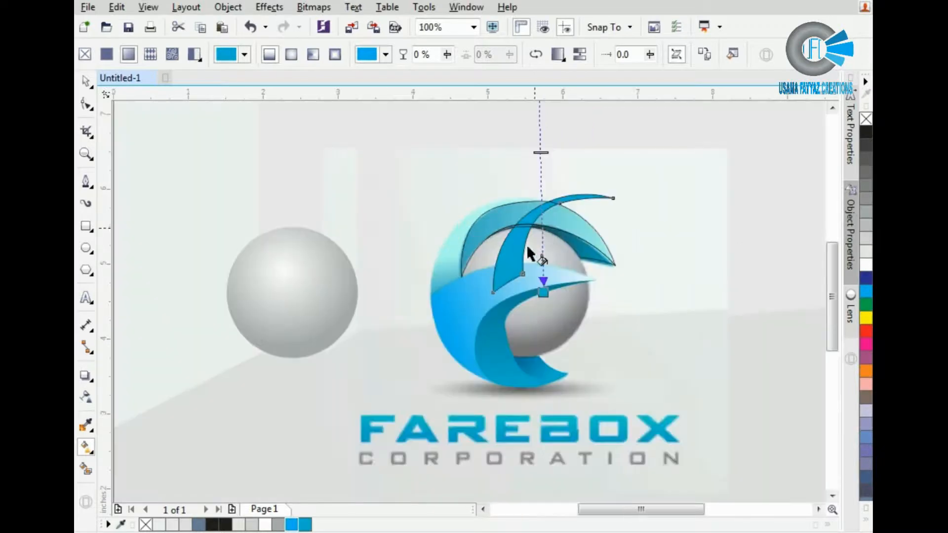
# Bring the gradient's start point down from far above the emblem to the upper part of the displaced fold
pyautogui.scroll(-1, 528, 249)
pyautogui.moveTo(530, 140); pyautogui.dragTo(542, 250)
pyautogui.scroll(1, 529, 225)
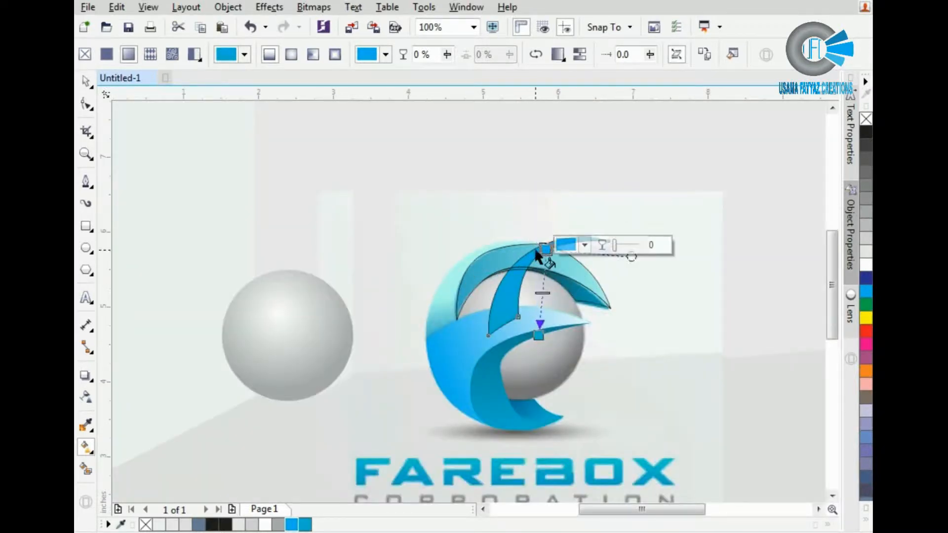
pyautogui.scroll(1, 541, 252)
pyautogui.scroll(-1, 535, 254)
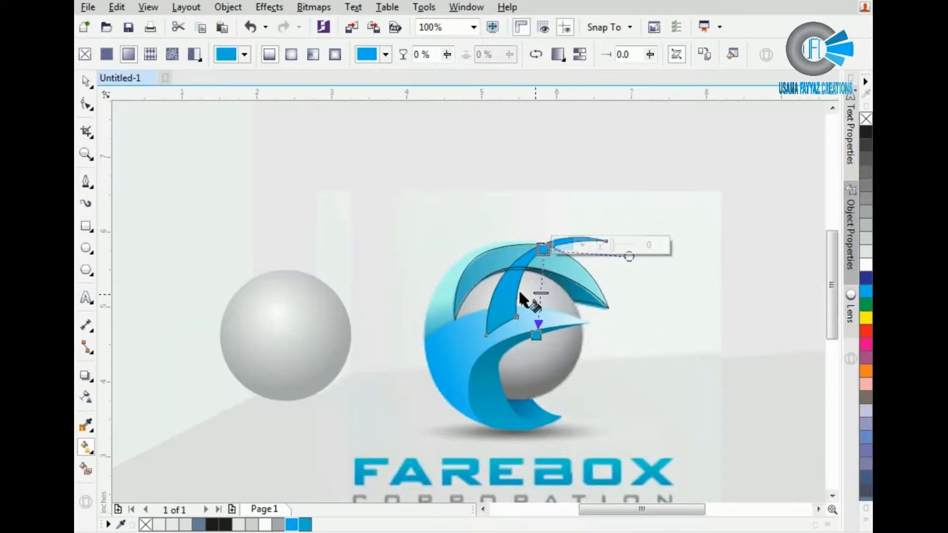
# Shift the displaced fold slightly left and place its gradient start on the fold's upper inner edge
pyautogui.scroll(1, 525, 300)
pyautogui.scroll(1, 529, 297)
pyautogui.press('space')
pyautogui.moveTo(479, 292); pyautogui.dragTo(431, 291)
pyautogui.press('space')
pyautogui.moveTo(573, 142); pyautogui.dragTo(557, 148)
pyautogui.click(432, 364)
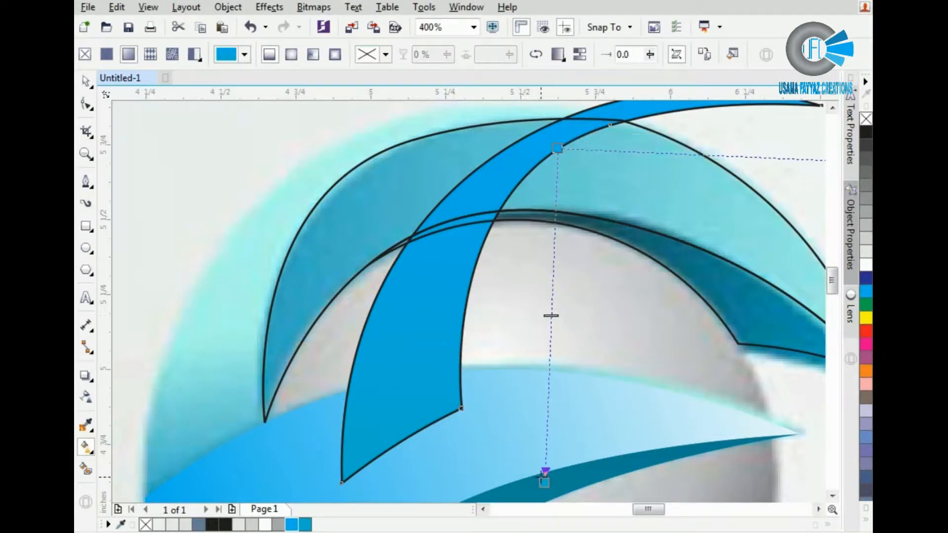
# Darken the displaced fold gradient's end colour to a deeper teal and remove the fold's outline
pyautogui.click(544, 481)
pyautogui.click(582, 477)
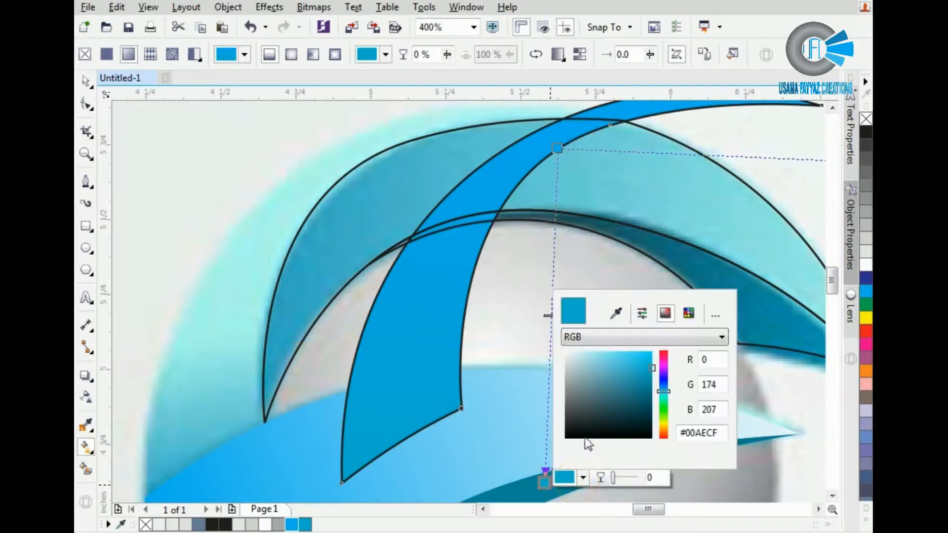
pyautogui.click(651, 391)
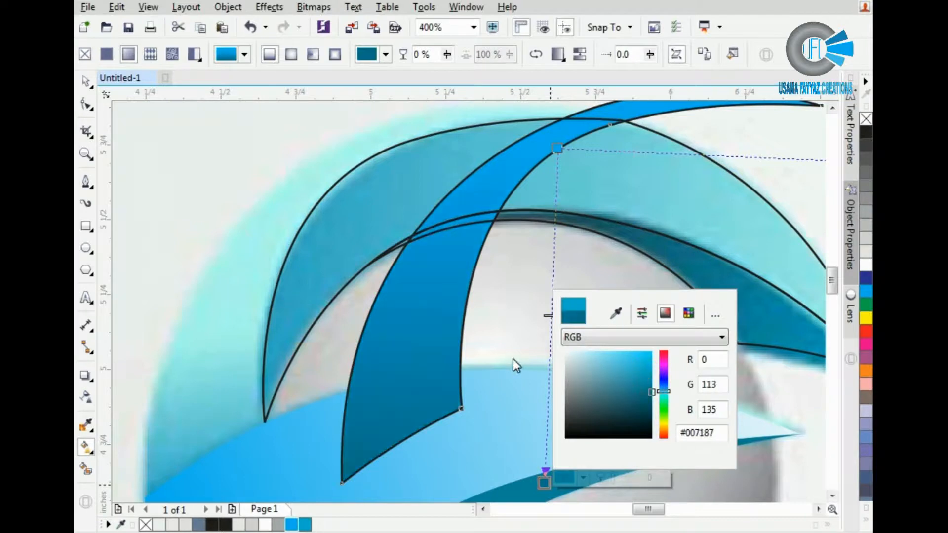
pyautogui.click(624, 397)
pyautogui.click(402, 328)
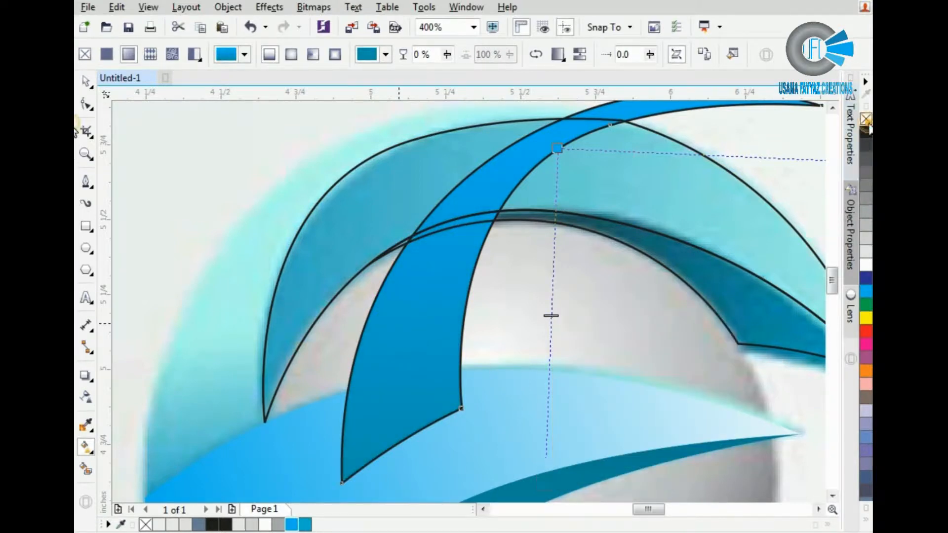
pyautogui.press('space')
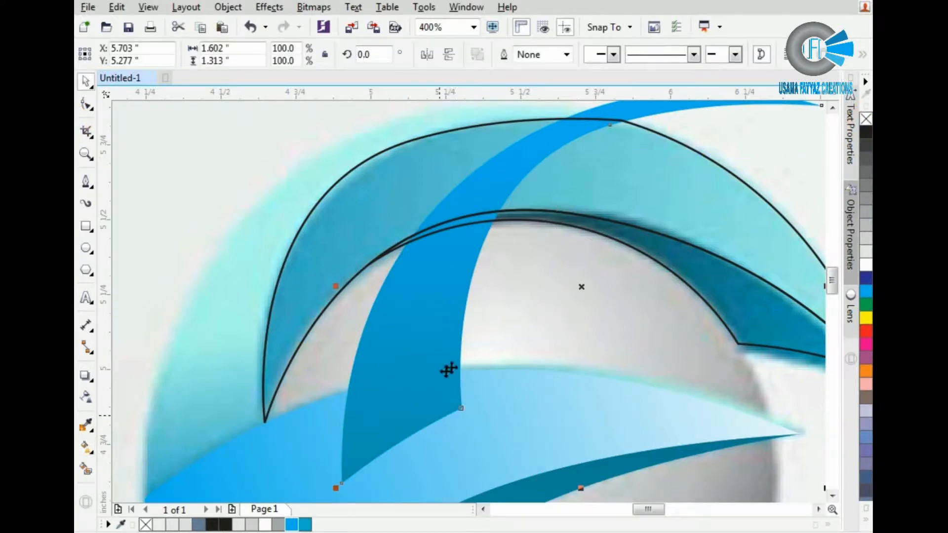
# Move the displaced fold back onto the reference's upper-left edge, aligning its lower corners with the blue middle fold
pyautogui.scroll(-2, 449, 370)
pyautogui.scroll(1, 396, 423)
pyautogui.moveTo(414, 421); pyautogui.dragTo(218, 431)
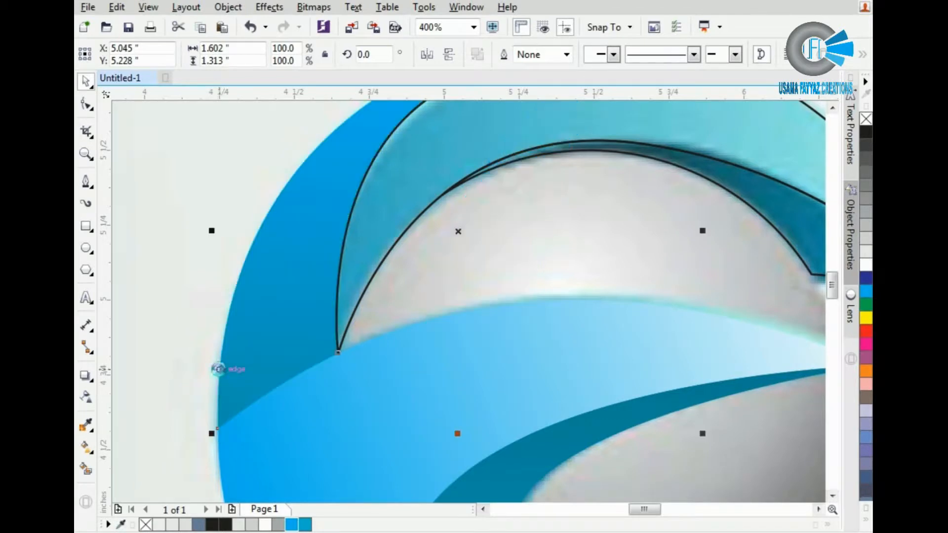
# Copy the outer upper fold's gradient fill onto the outlined arch above the sphere
pyautogui.scroll(-2, 305, 287)
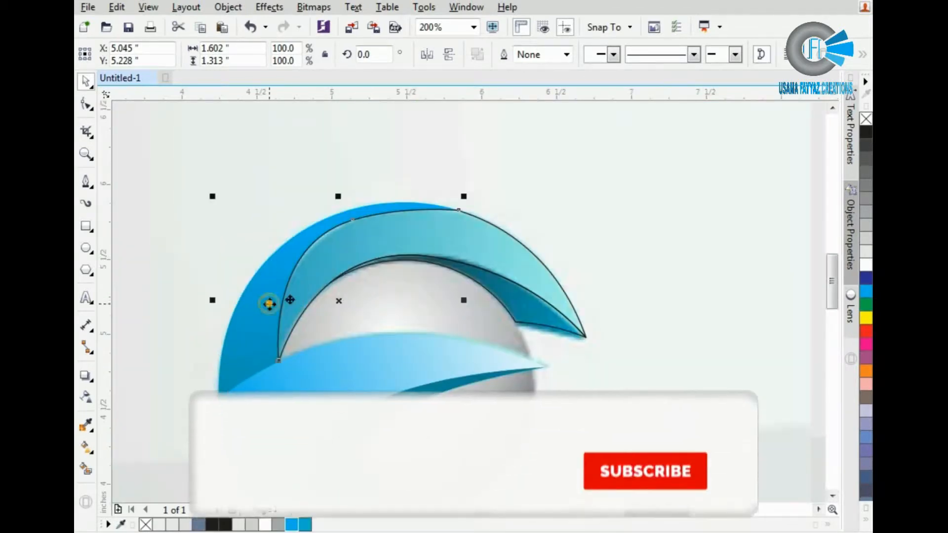
pyautogui.moveTo(269, 303); pyautogui.dragTo(390, 249)
pyautogui.click(416, 272)
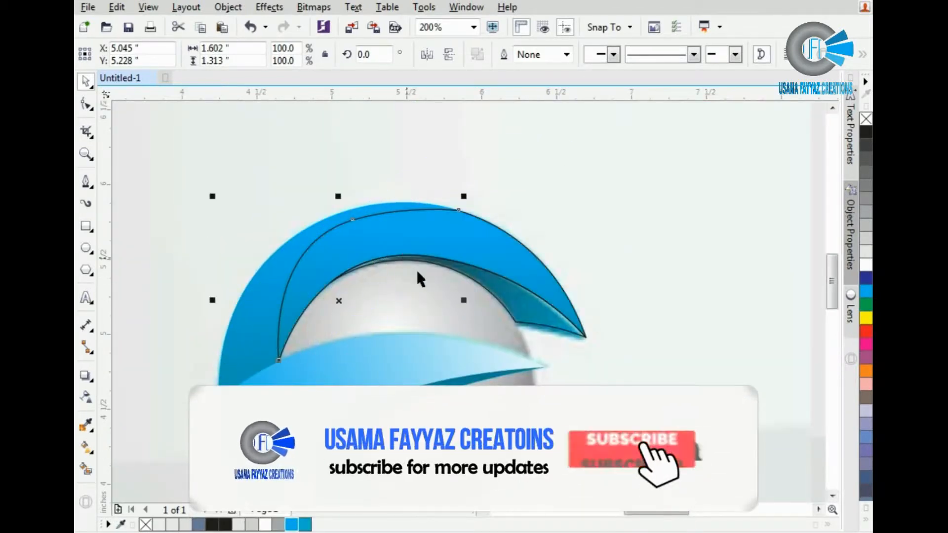
# Run the arch's gradient from cyan near its right end to teal near its lower left end, and remove its outline
pyautogui.click(398, 242)
pyautogui.click(85, 447)
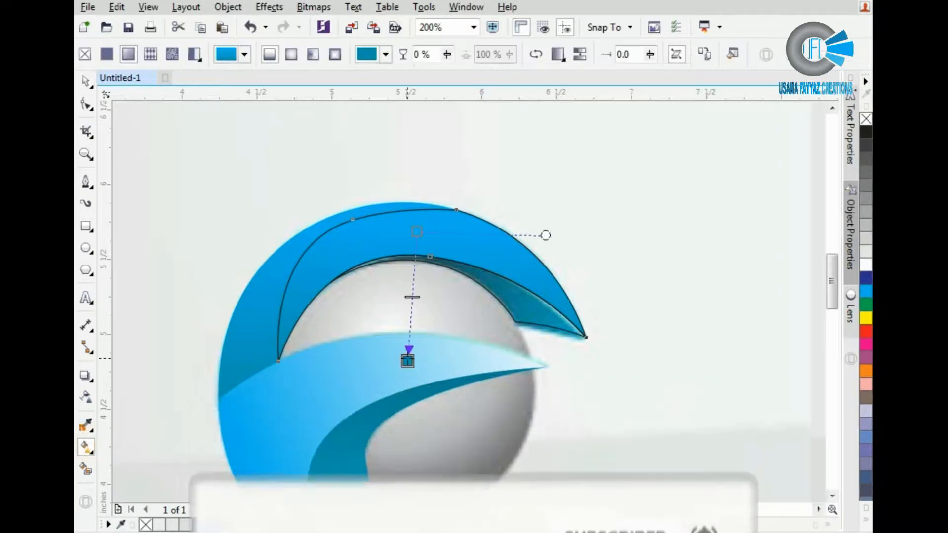
pyautogui.moveTo(408, 360); pyautogui.dragTo(299, 288)
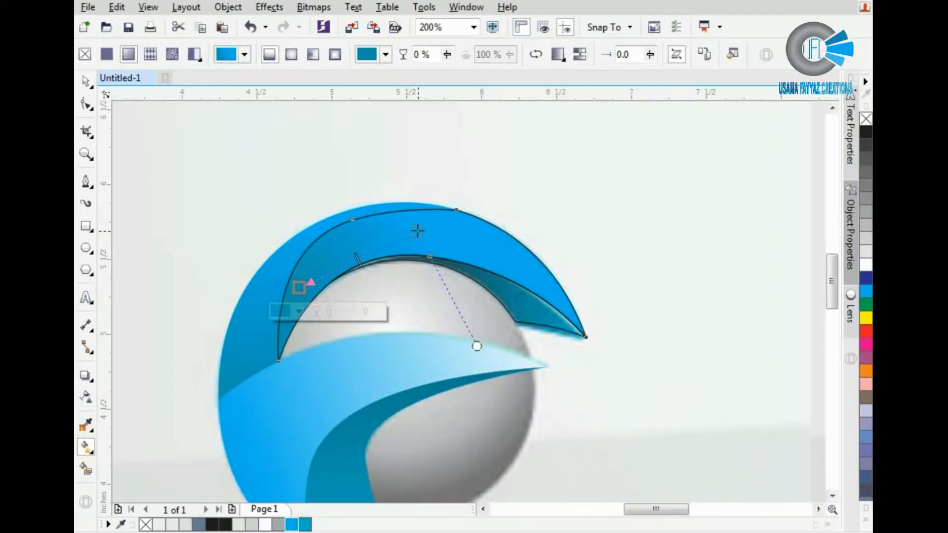
pyautogui.moveTo(417, 231); pyautogui.dragTo(554, 253)
pyautogui.press('space')
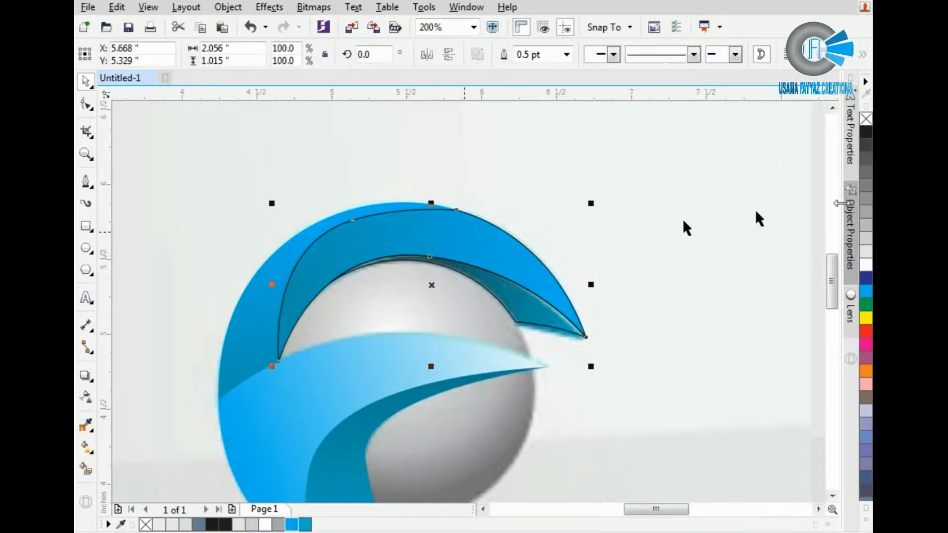
pyautogui.rightClick(866, 120)
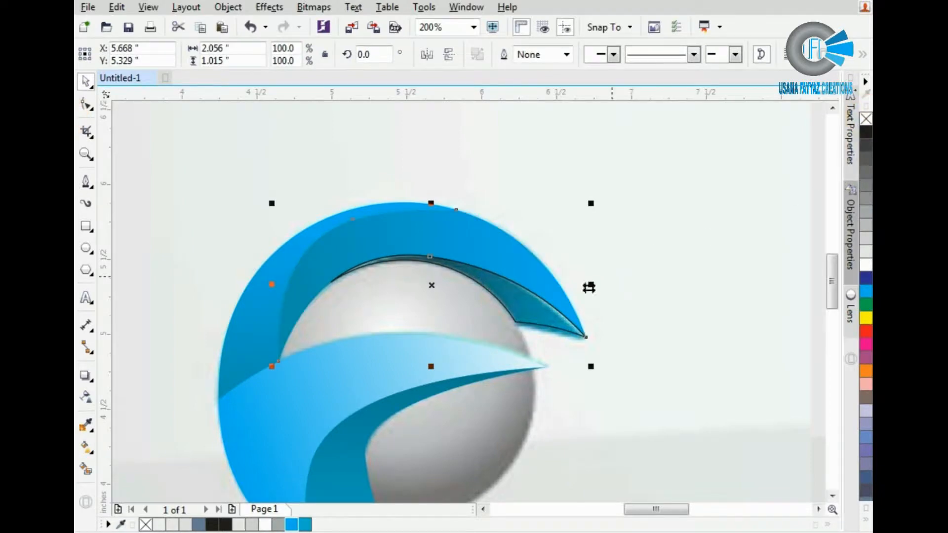
pyautogui.click(629, 277)
# Copy the arch's gradient fill onto the thin outlined underside fold below it
pyautogui.scroll(1, 547, 309)
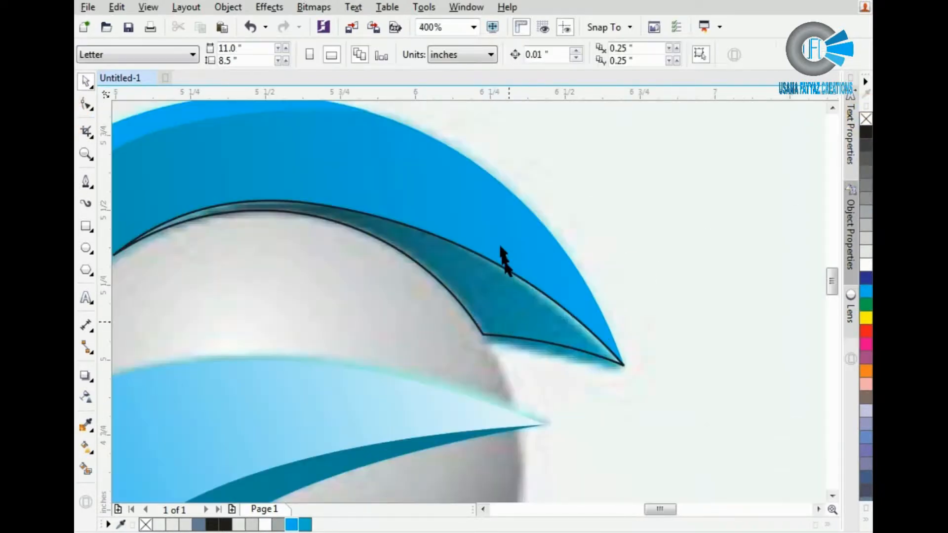
pyautogui.moveTo(500, 242); pyautogui.dragTo(522, 319)
pyautogui.click(522, 320)
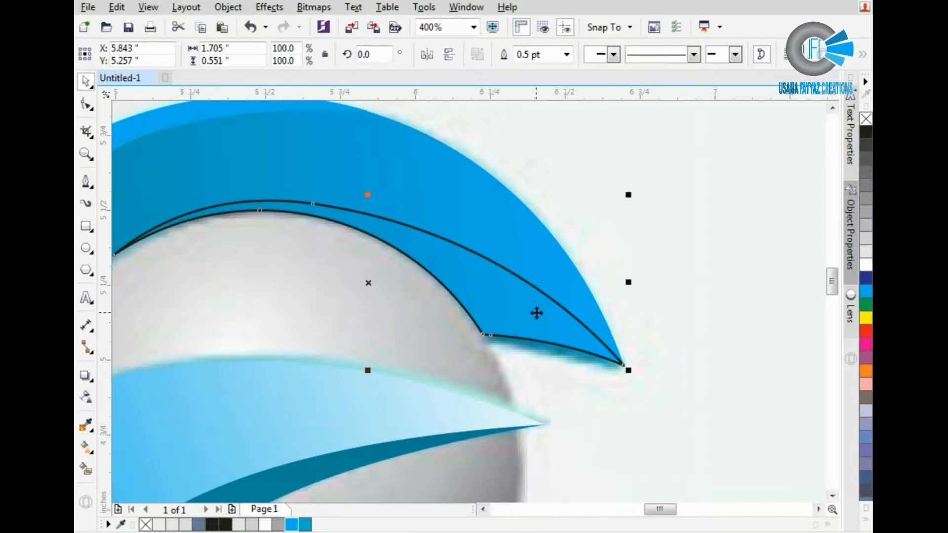
# Reverse the underside fold's gradient so it runs diagonally from cyan at its upper edge to teal near the right tip
pyautogui.press('g')
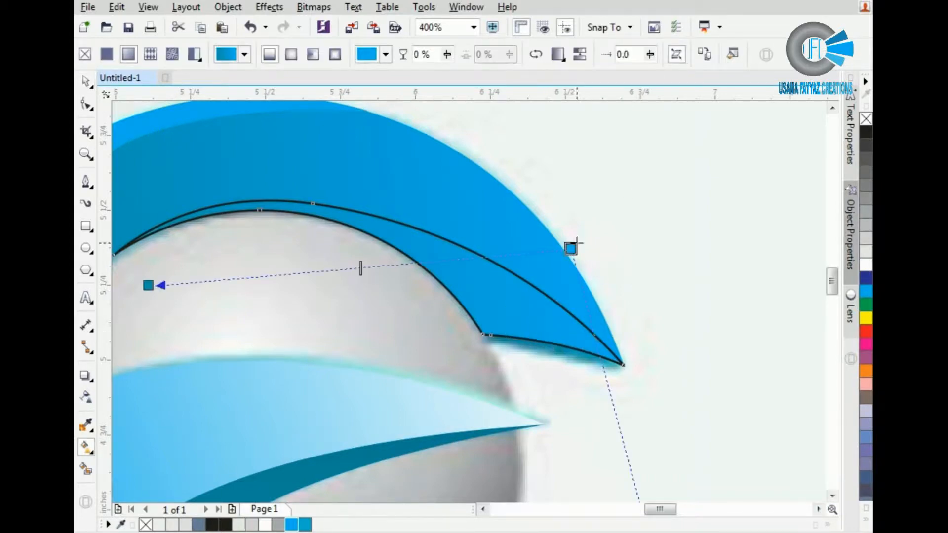
pyautogui.moveTo(148, 285); pyautogui.dragTo(605, 285)
pyautogui.moveTo(571, 249); pyautogui.dragTo(447, 198)
pyautogui.press('space')
# Remove the underside fold's outline and deselect it
pyautogui.click(514, 322)
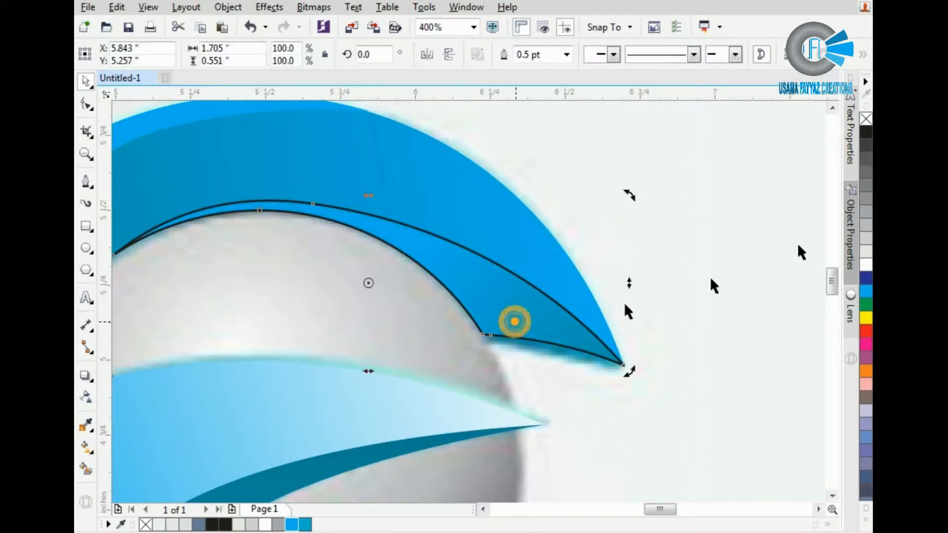
pyautogui.rightClick(864, 119)
pyautogui.scroll(-1, 687, 250)
pyautogui.click(723, 252)
pyautogui.scroll(-1, 646, 267)
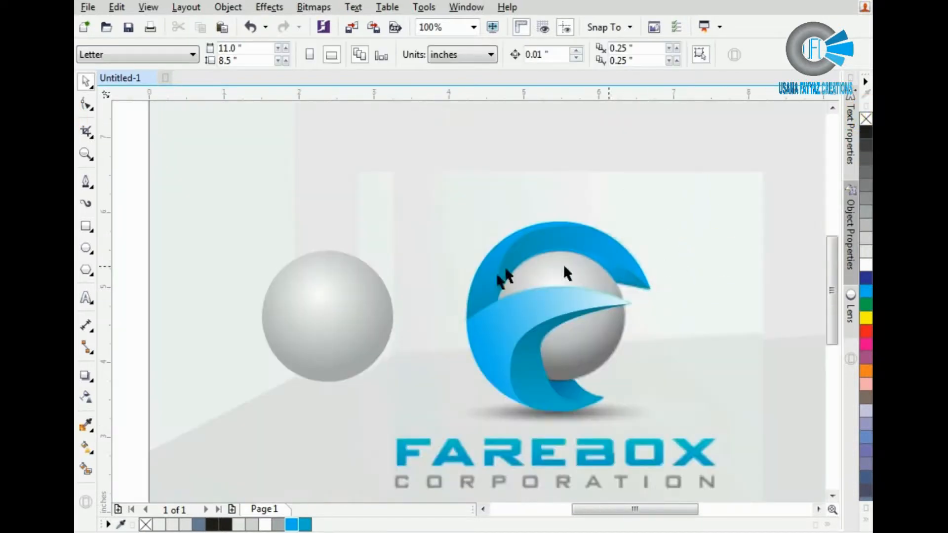
# Move the grey sphere into the emblem, centring it on the reference sphere behind the folds at X 5.471, Y 4.624 inches
pyautogui.click(290, 316)
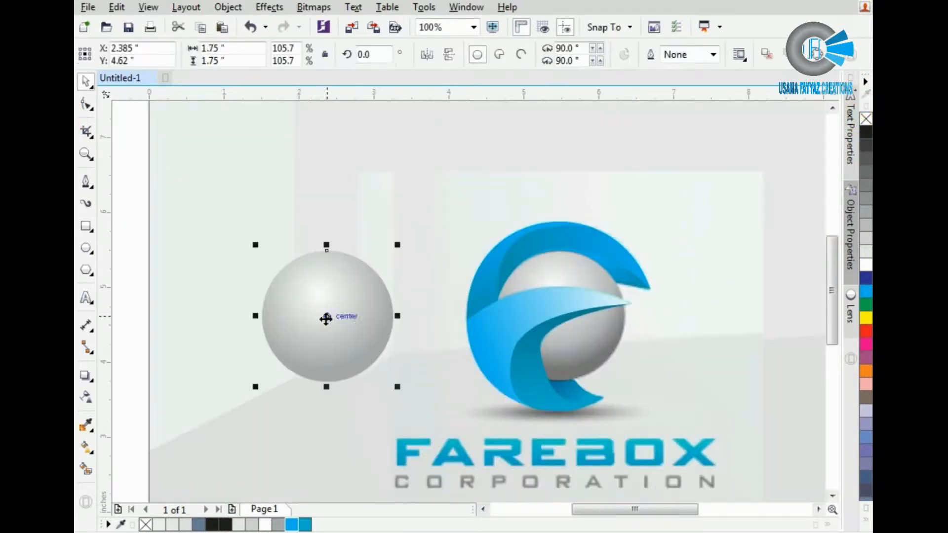
pyautogui.moveTo(326, 319); pyautogui.dragTo(559, 315)
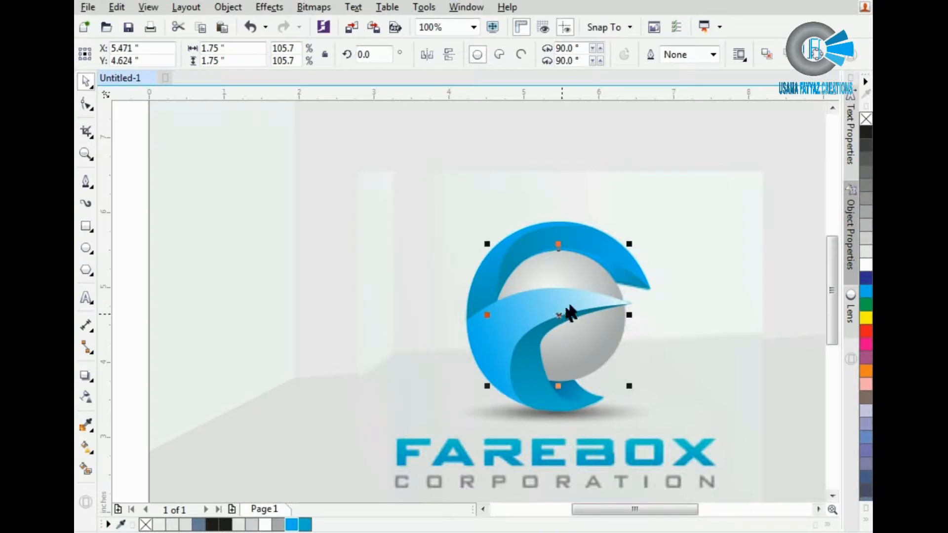
pyautogui.scroll(-1, 307, 280)
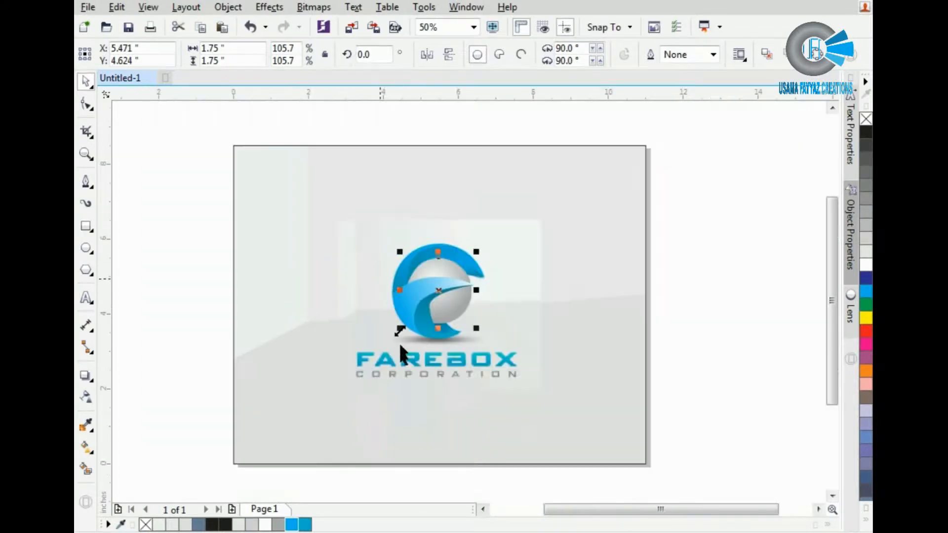
pyautogui.scroll(1, 418, 416)
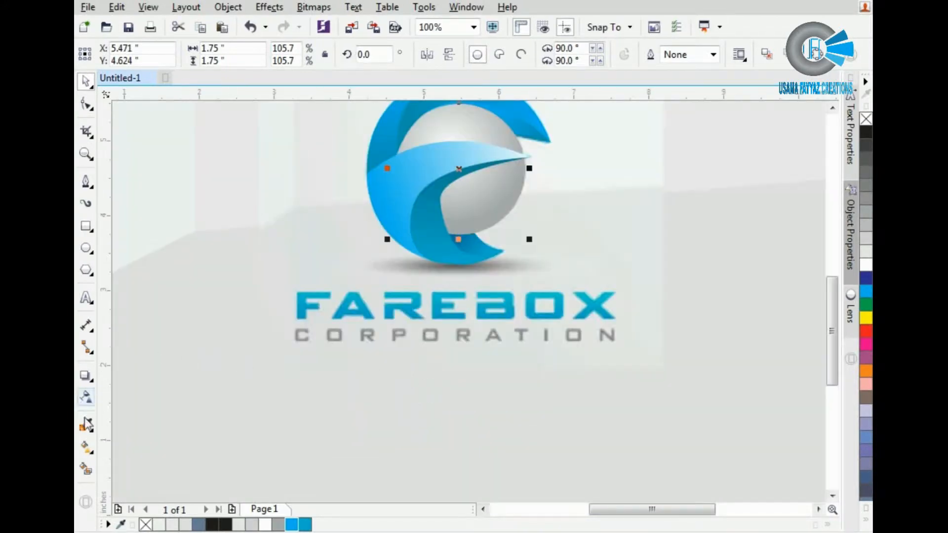
# Add the artistic text "FAREBOX" over the start of the blue reference wordmark below the emblem
pyautogui.click(84, 300)
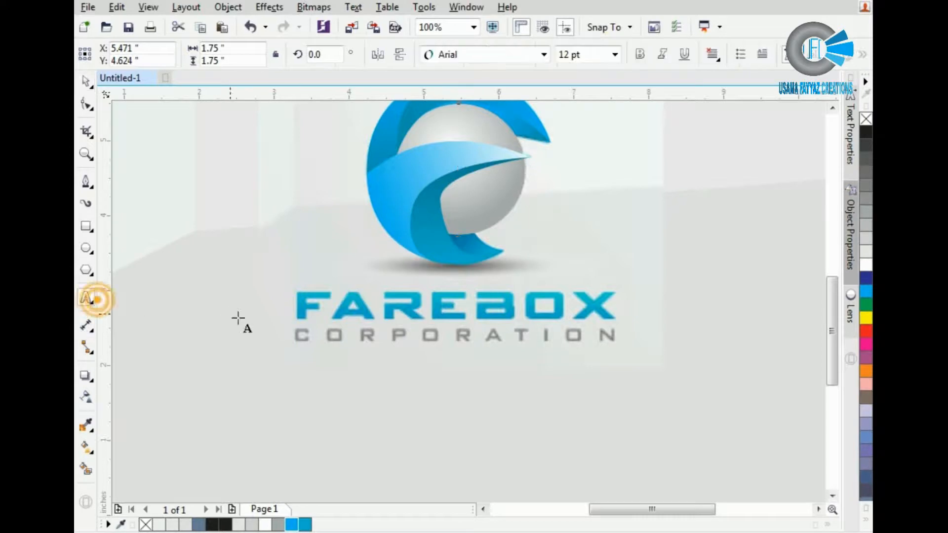
pyautogui.click(274, 287)
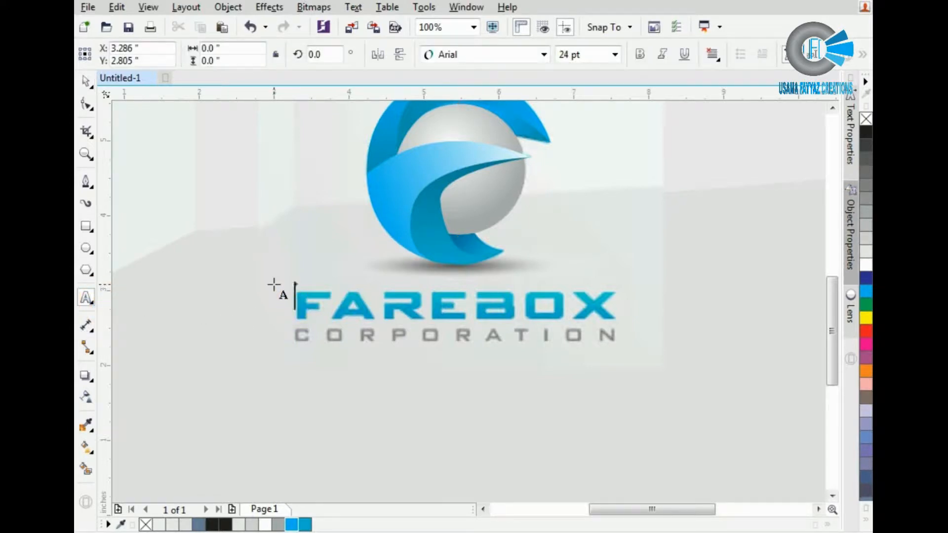
pyautogui.write('FA')
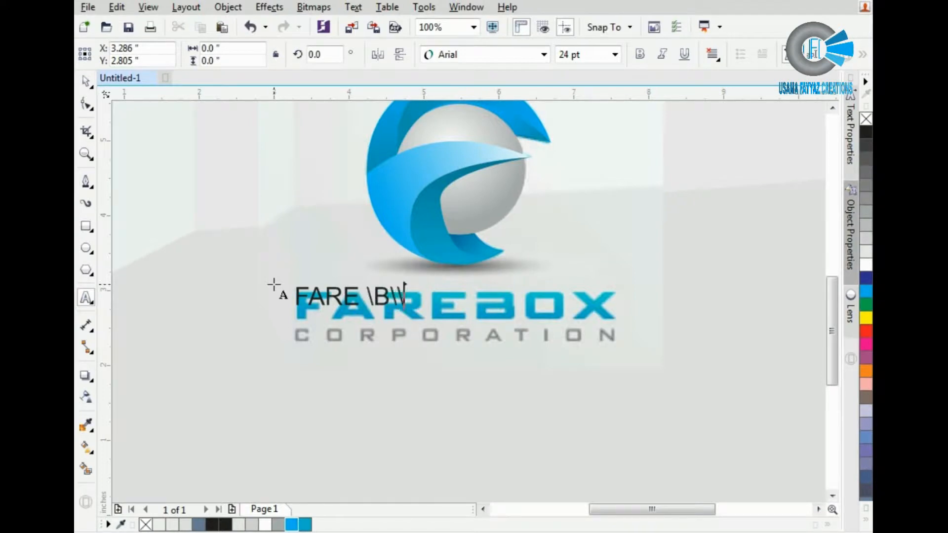
pyautogui.write('REBOX')
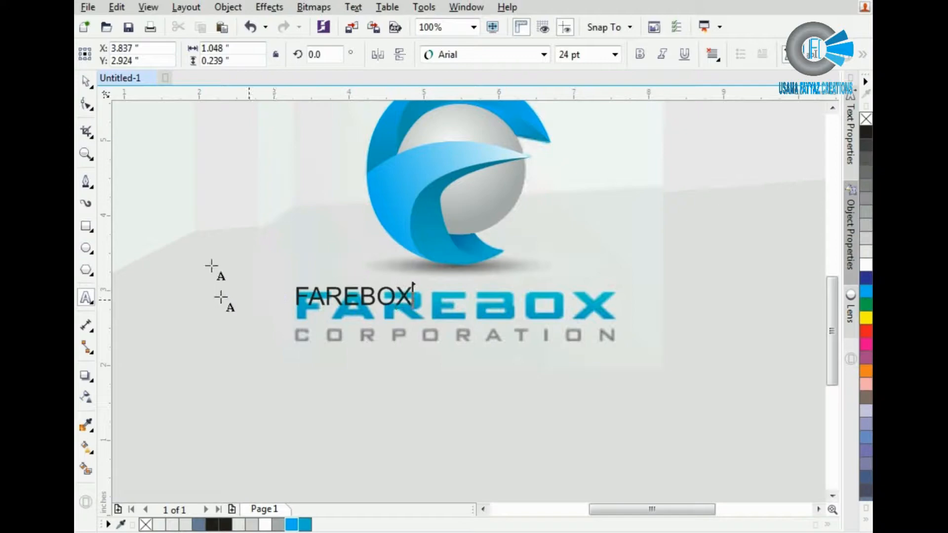
pyautogui.click(85, 80)
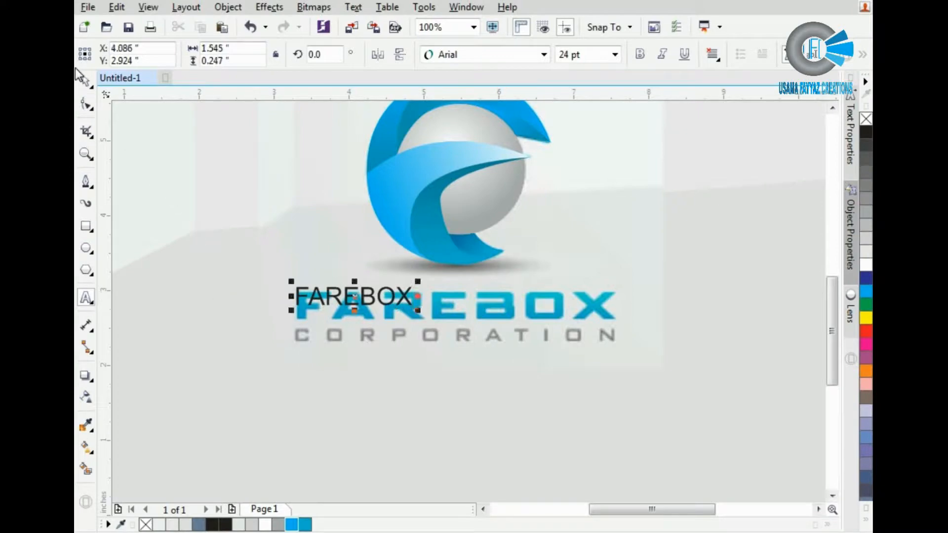
# Set the FAREBOX text's font to Gill Sans Ultra Bold
pyautogui.click(544, 54)
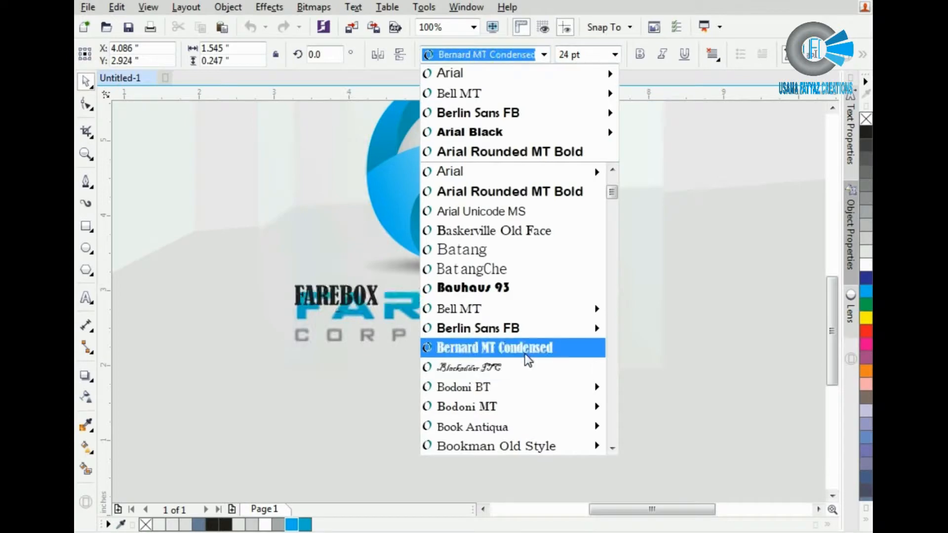
pyautogui.scroll(-5, 525, 353)
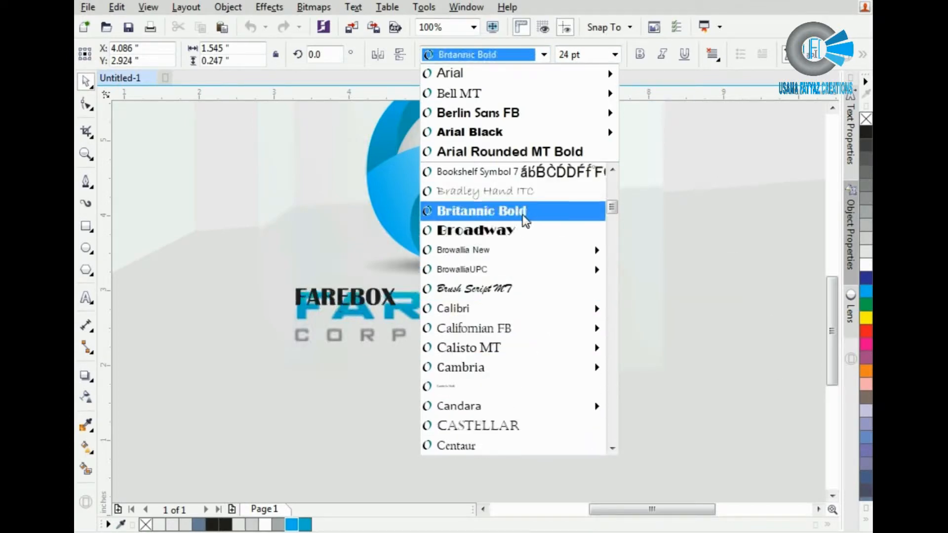
pyautogui.scroll(-8, 528, 328)
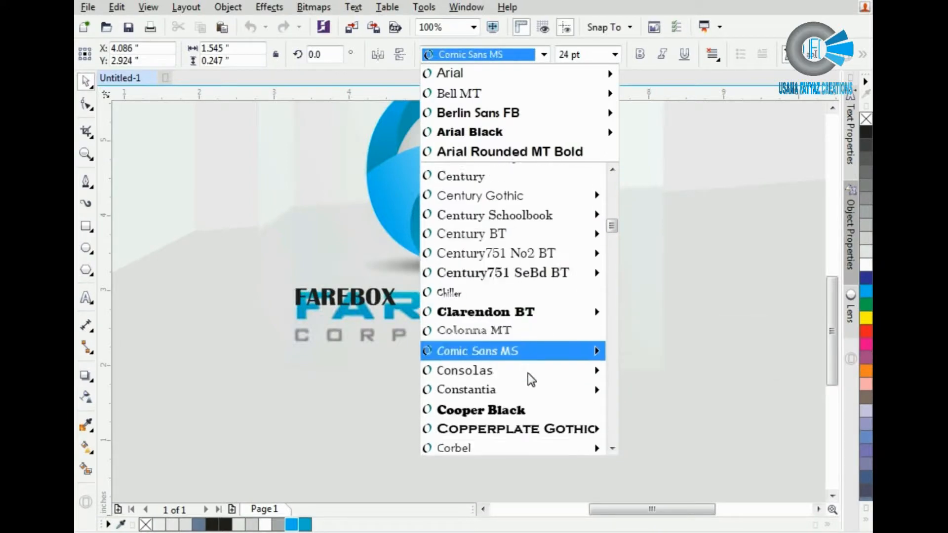
pyautogui.scroll(-1, 541, 271)
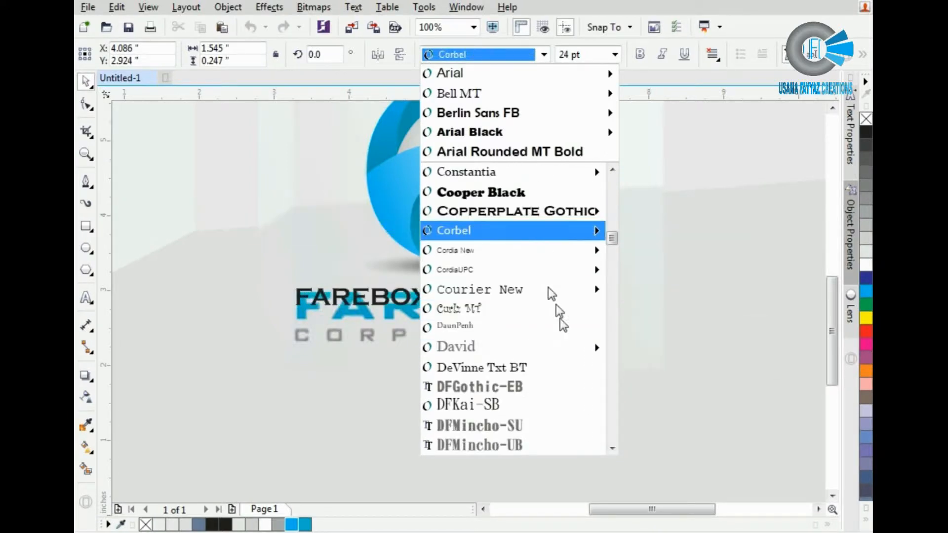
pyautogui.scroll(-3, 568, 371)
pyautogui.scroll(-5, 568, 371)
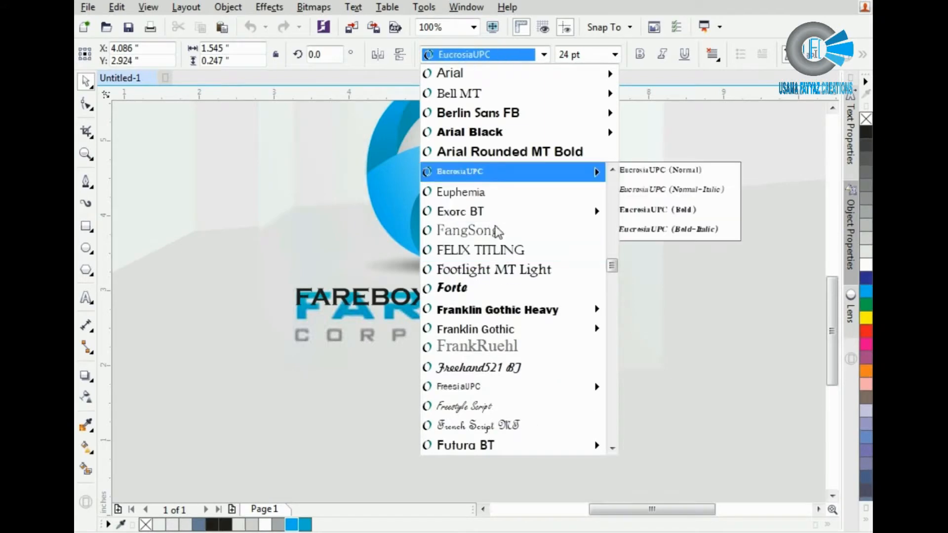
pyautogui.moveTo(496, 312)
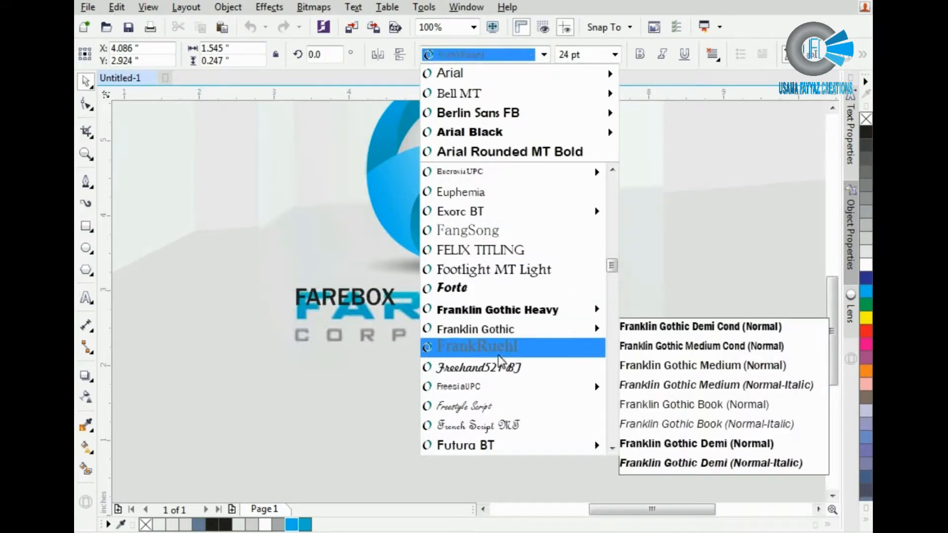
pyautogui.scroll(-4, 499, 355)
pyautogui.scroll(-2, 499, 358)
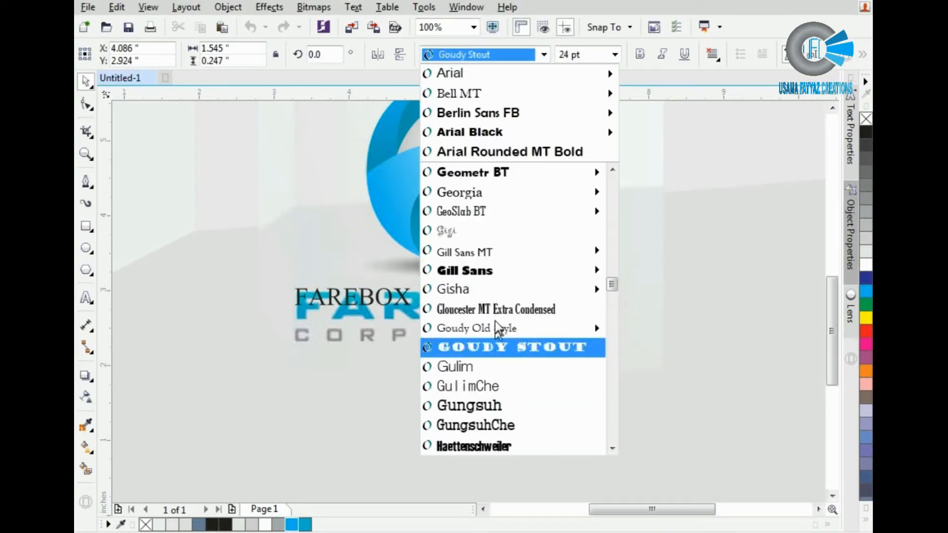
pyautogui.click(495, 273)
# Align the FAREBOX text with the first letter of the reference wordmark and enlarge it proportionally to about 35.5 pt to match the letter height
pyautogui.scroll(2, 321, 306)
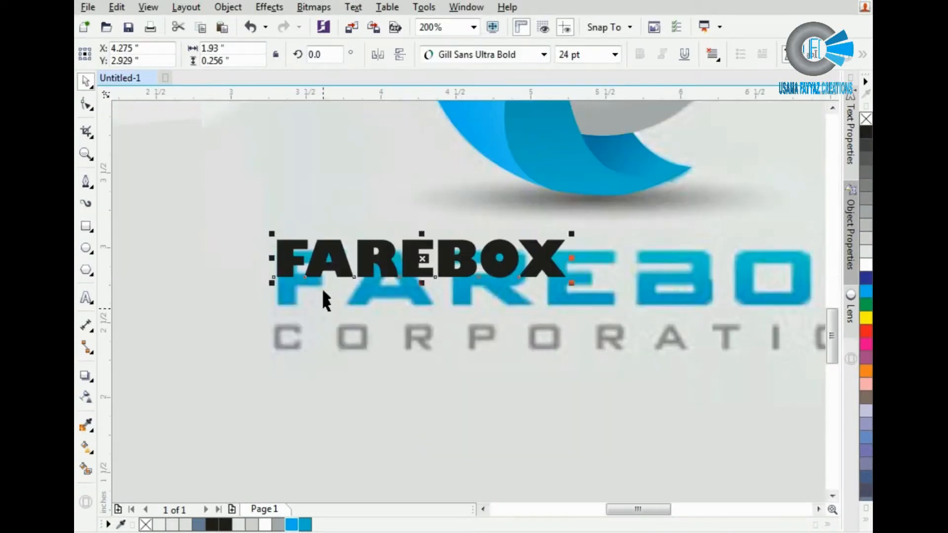
pyautogui.moveTo(333, 270)
pyautogui.mouseDown()
pyautogui.moveTo(336, 291)
pyautogui.moveTo(338, 277)
pyautogui.mouseUp()
pyautogui.scroll(-2, 338, 276)
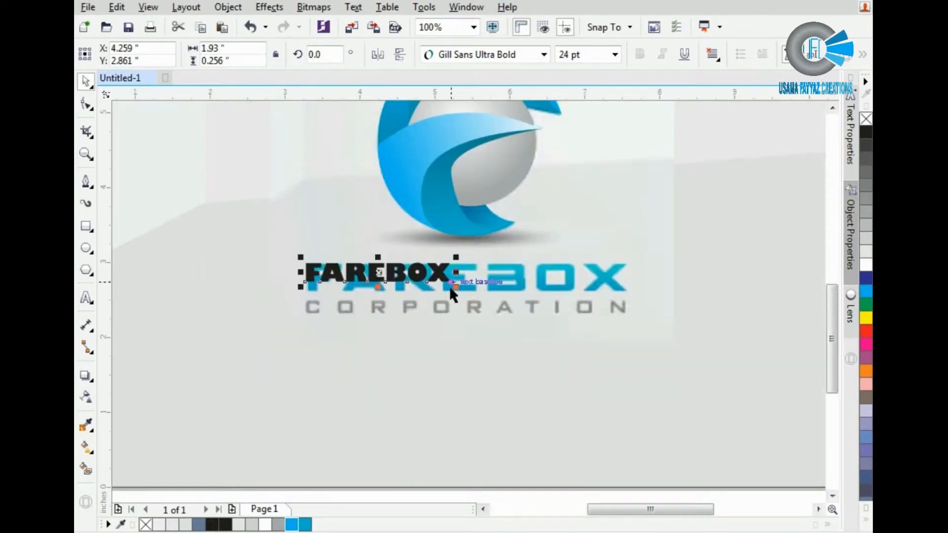
pyautogui.moveTo(451, 290); pyautogui.dragTo(527, 302)
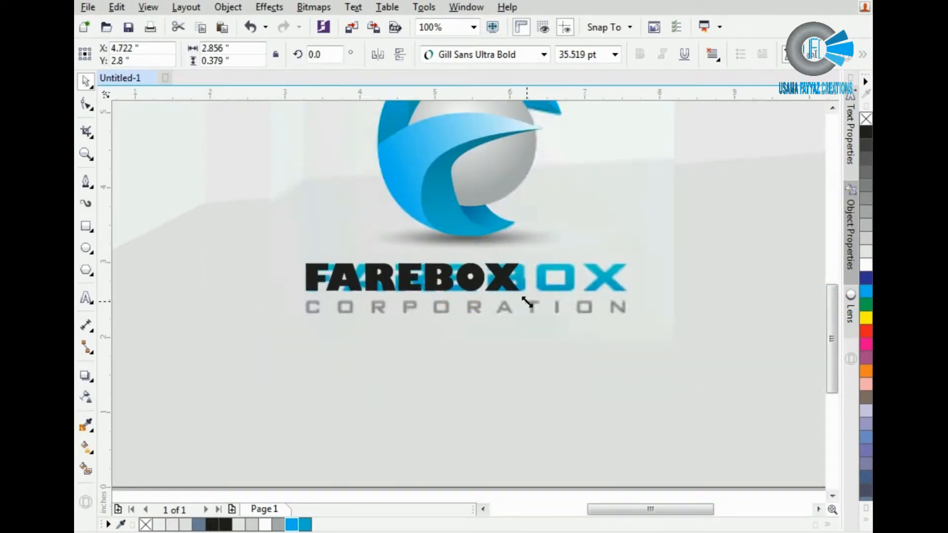
# Widen the FAREBOX text's letter spacing to about 4.245 inches overall so it spans the full reference wordmark
pyautogui.scroll(1, 617, 281)
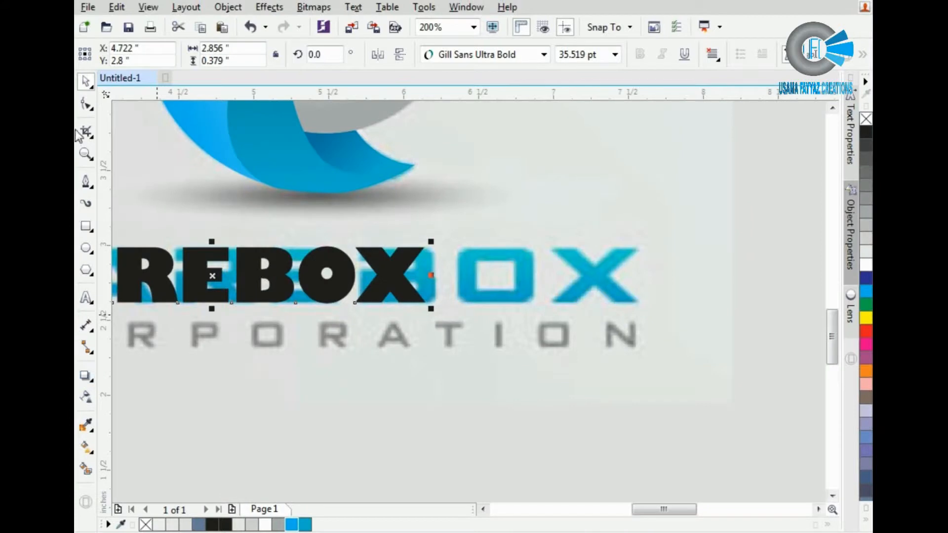
pyautogui.click(86, 104)
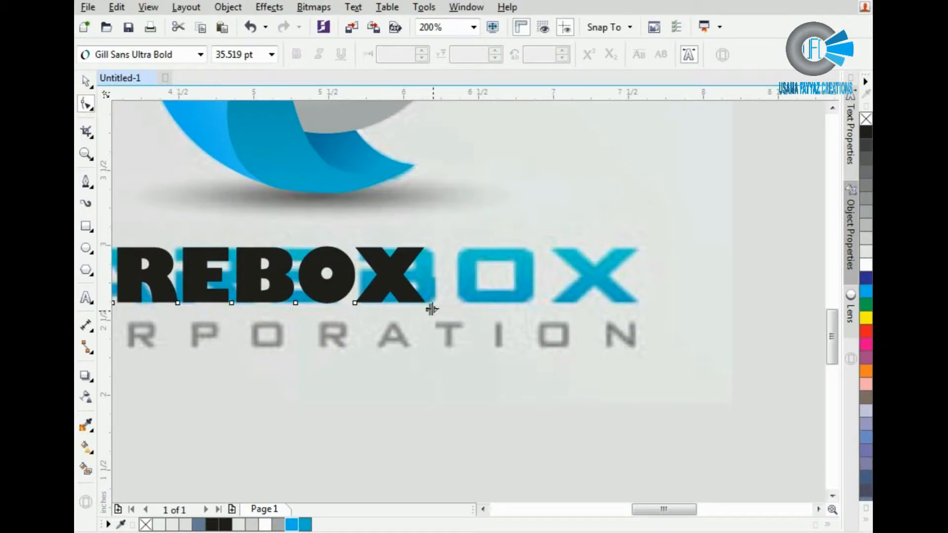
pyautogui.moveTo(431, 309); pyautogui.dragTo(631, 282)
pyautogui.scroll(-1, 619, 285)
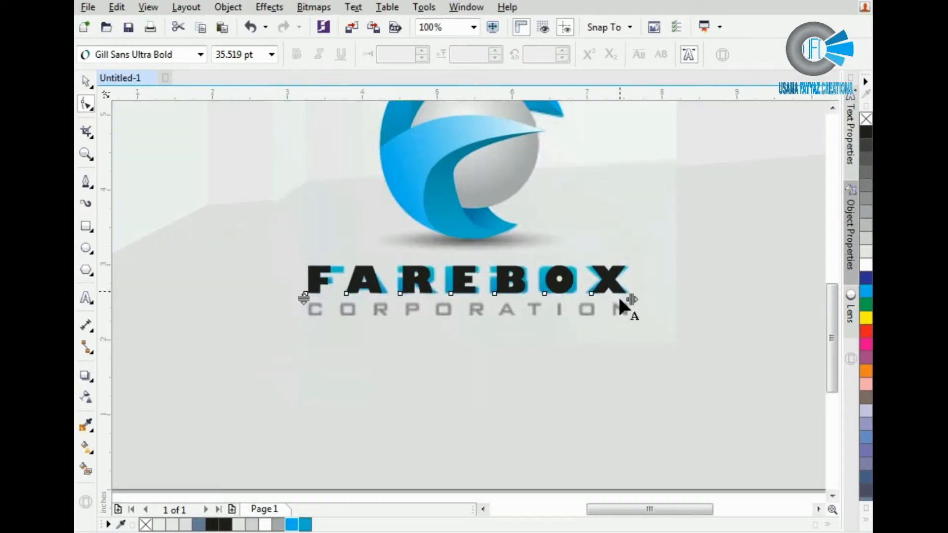
pyautogui.scroll(1, 302, 296)
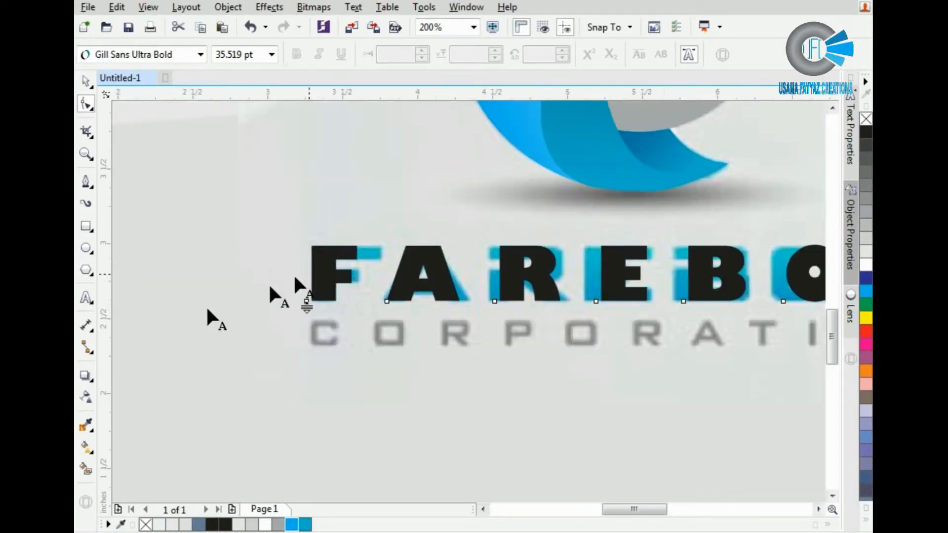
# Fill the FAREBOX text with the teal-blue colour already used in the document
pyautogui.click(84, 83)
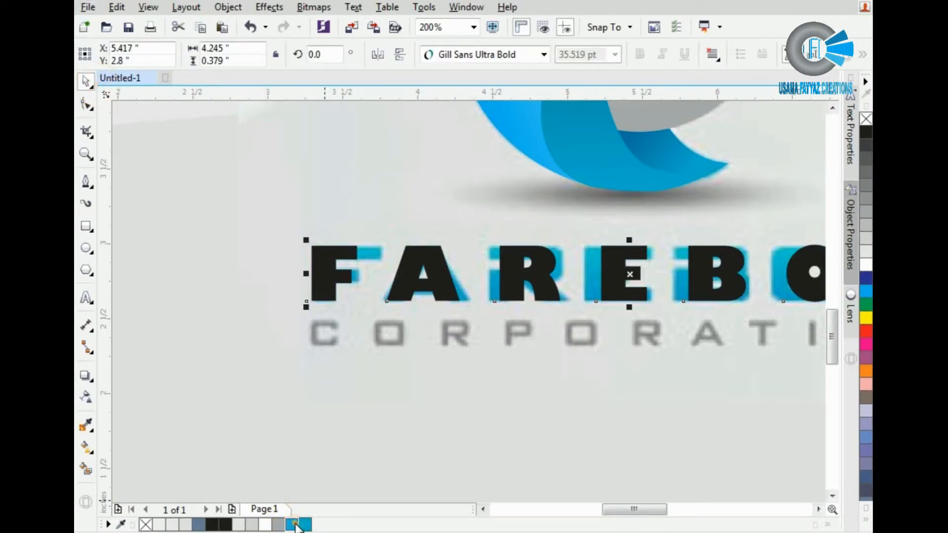
pyautogui.click(295, 525)
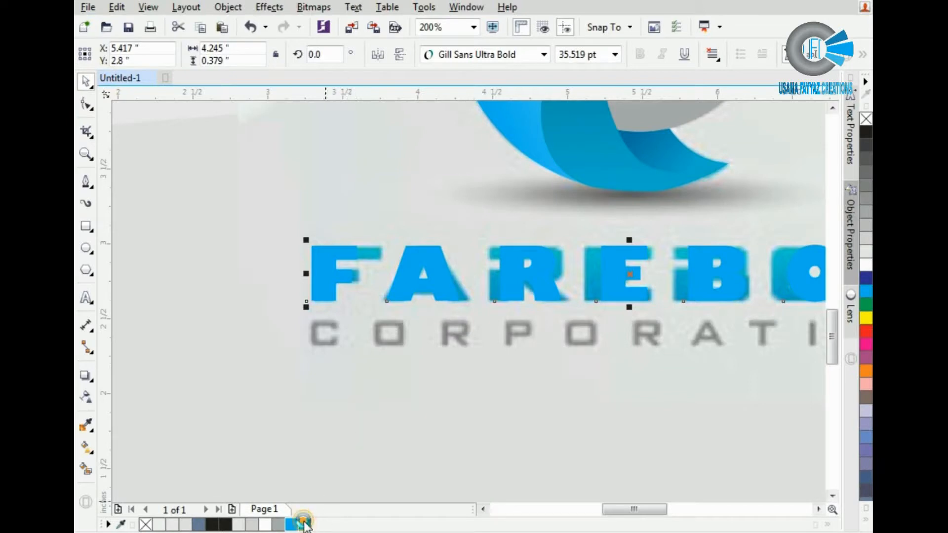
pyautogui.click(304, 524)
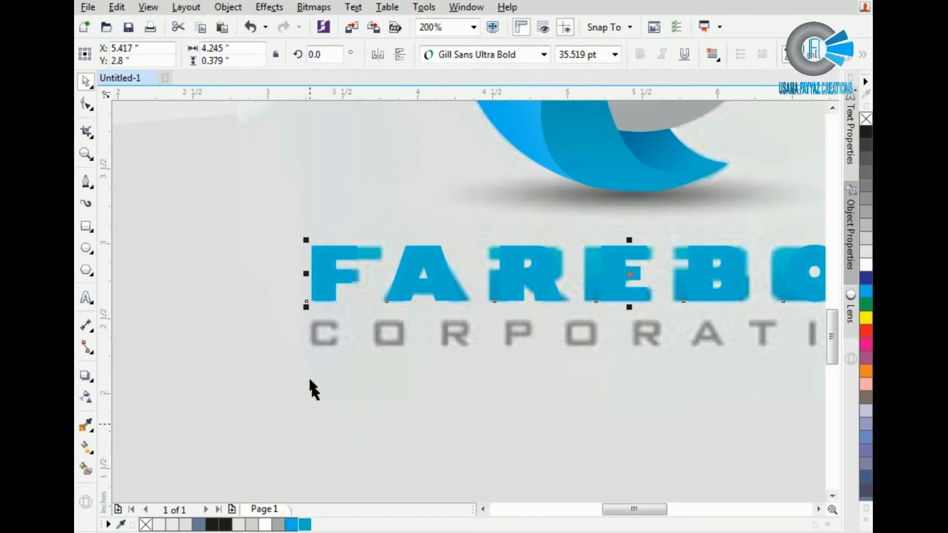
# Add the artistic text "CORPORATION" at the start of the grey reference line and set its font to Bell MT
pyautogui.click(85, 299)
pyautogui.click(313, 336)
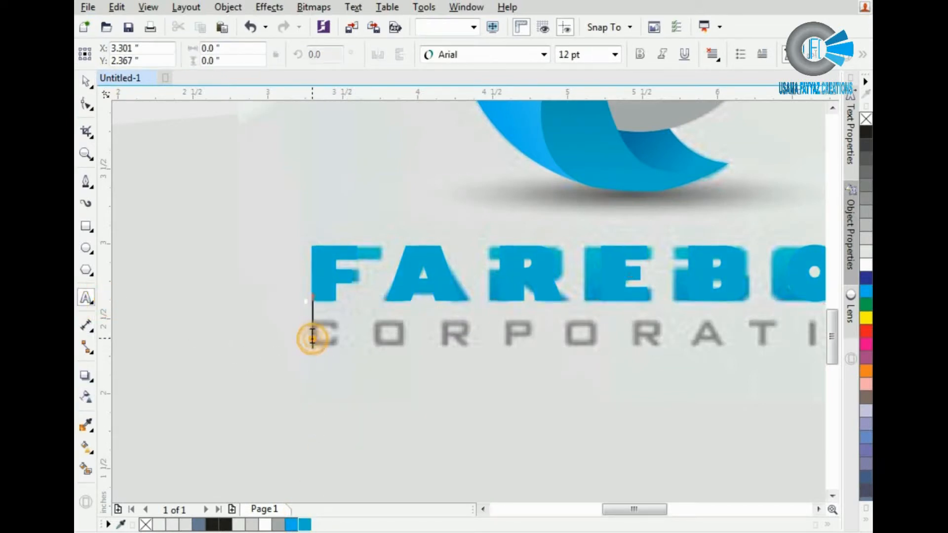
pyautogui.write('CO')
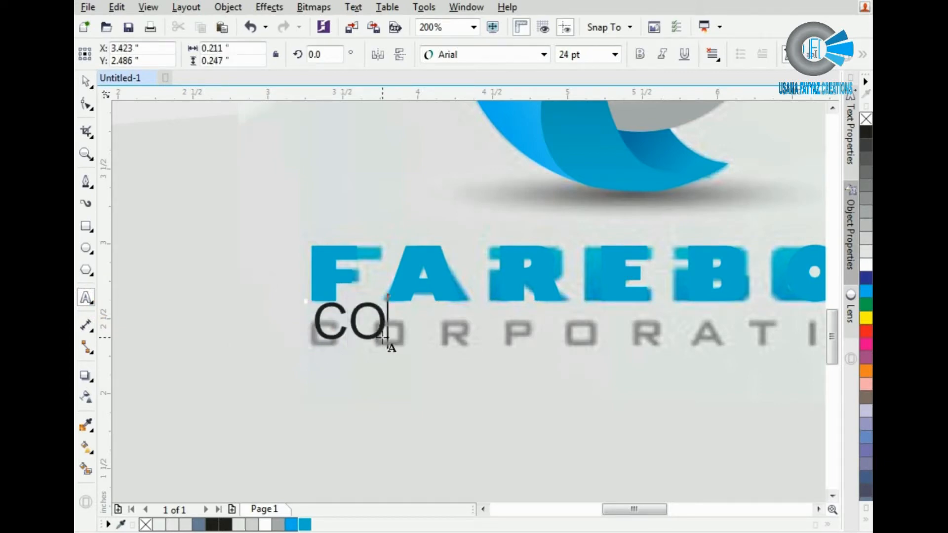
pyautogui.write('RPORATION')
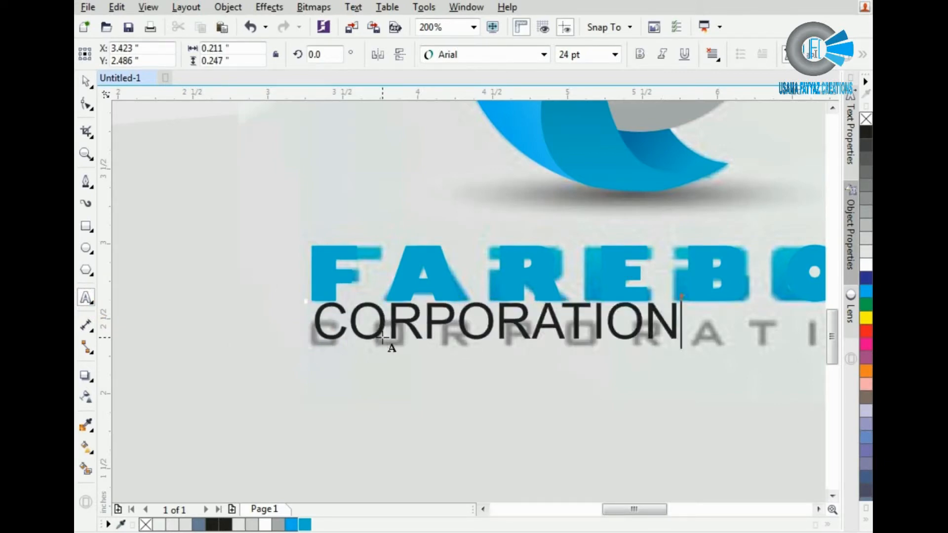
pyautogui.press('Escape')
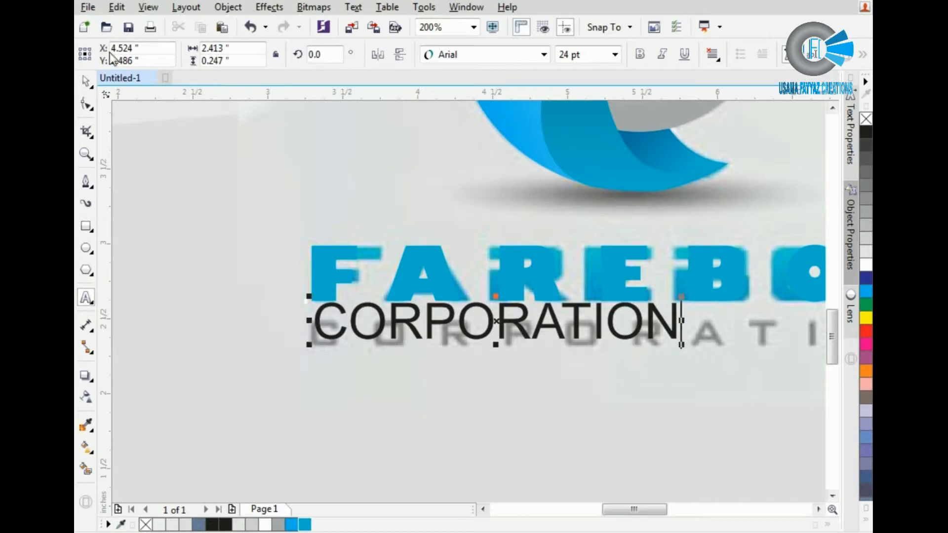
pyautogui.click(86, 80)
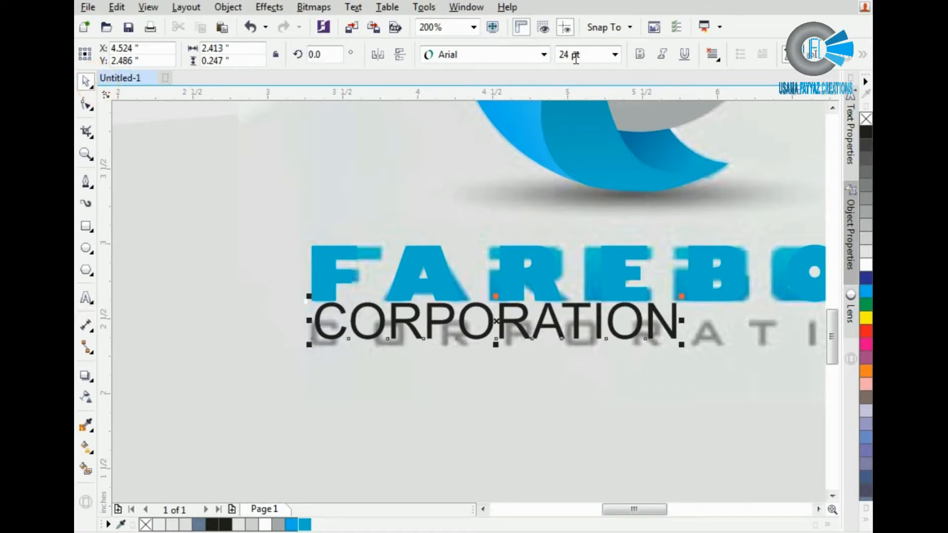
pyautogui.click(543, 54)
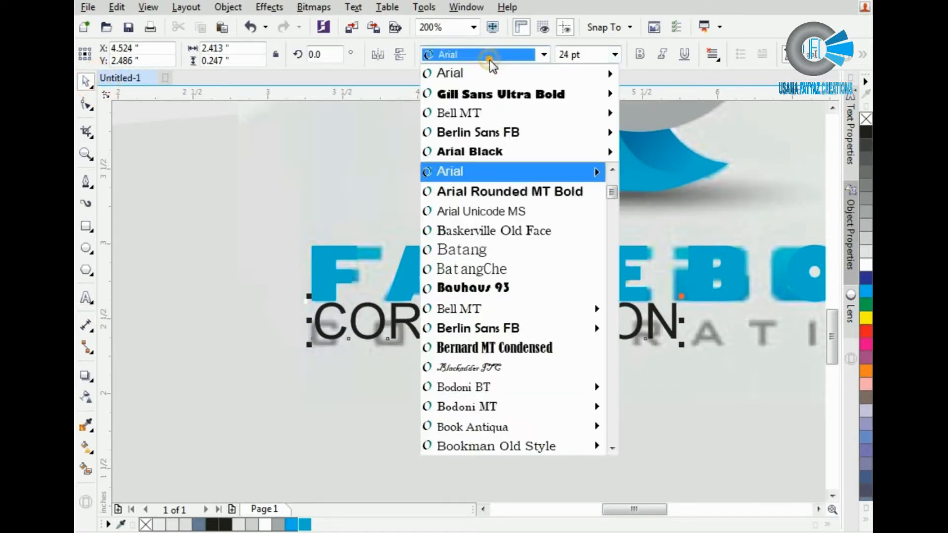
pyautogui.click(505, 114)
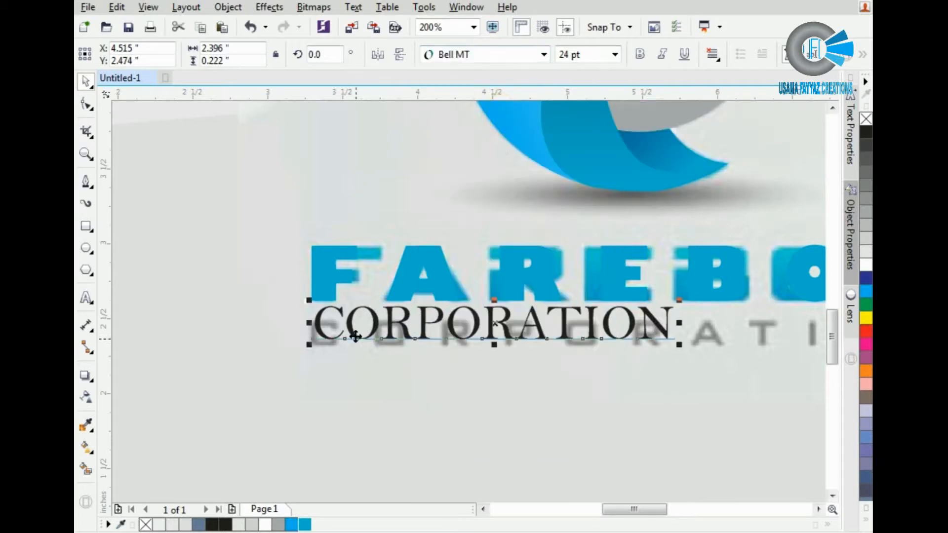
# Nudge the CORPORATION text down and left to X 4.485, Y 2.434 inches, lining it up with the grey reference line
pyautogui.scroll(1, 417, 349)
pyautogui.scroll(-1, 506, 367)
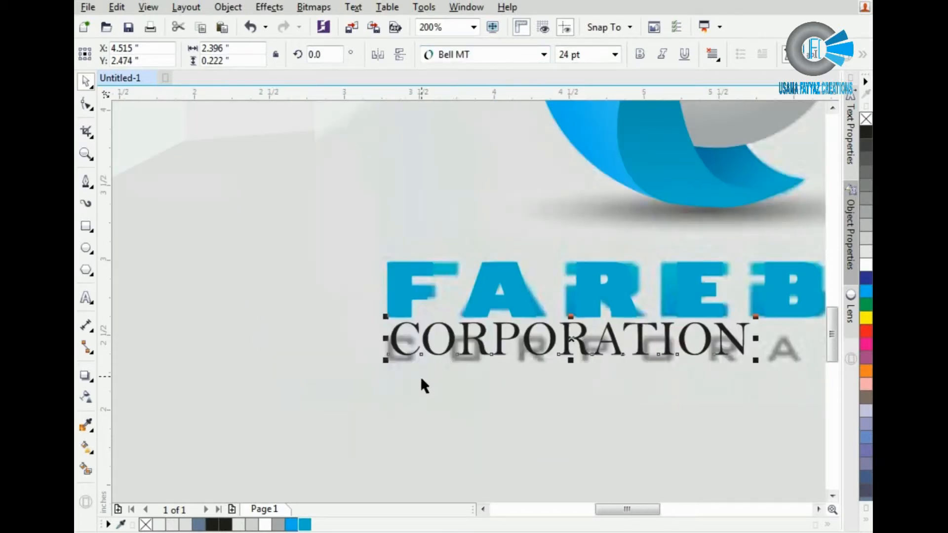
pyautogui.press('Down')
pyautogui.press('Down')
pyautogui.press('Down')
pyautogui.press('Down')
pyautogui.press('Left')
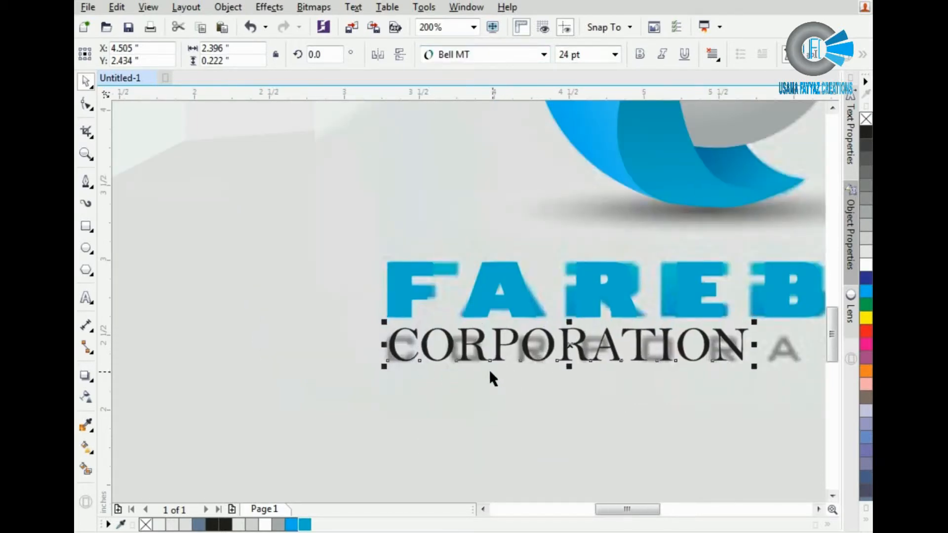
pyautogui.press('Left')
pyautogui.press('Left')
# Scale the CORPORATION text down proportionally to about 18.2 pt to match the height of the grey reference letters
pyautogui.scroll(1, 763, 318)
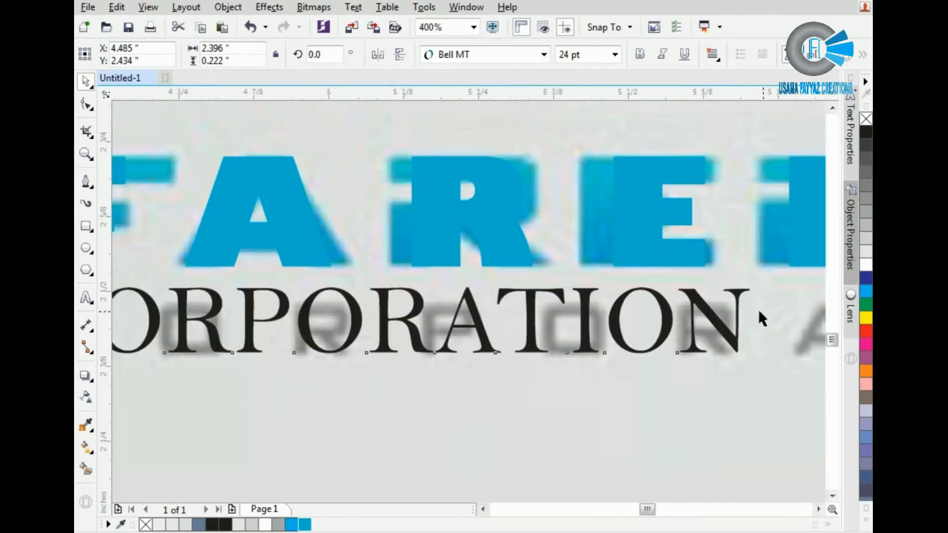
pyautogui.scroll(1, 758, 309)
pyautogui.moveTo(736, 262); pyautogui.dragTo(659, 295)
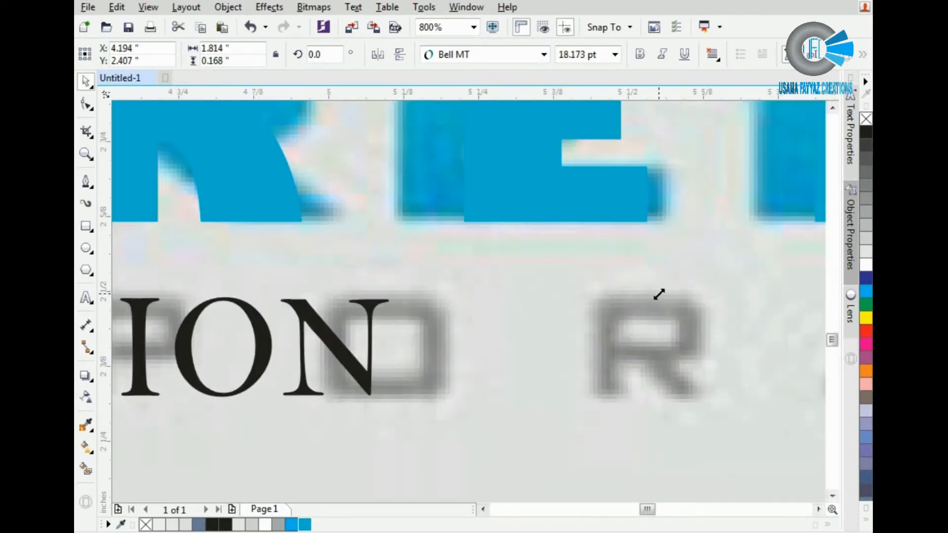
# Widen the letter spacing of CORPORATION with the Shape tool until it spans the full width of the FAREBOX text
pyautogui.scroll(-1, 394, 332)
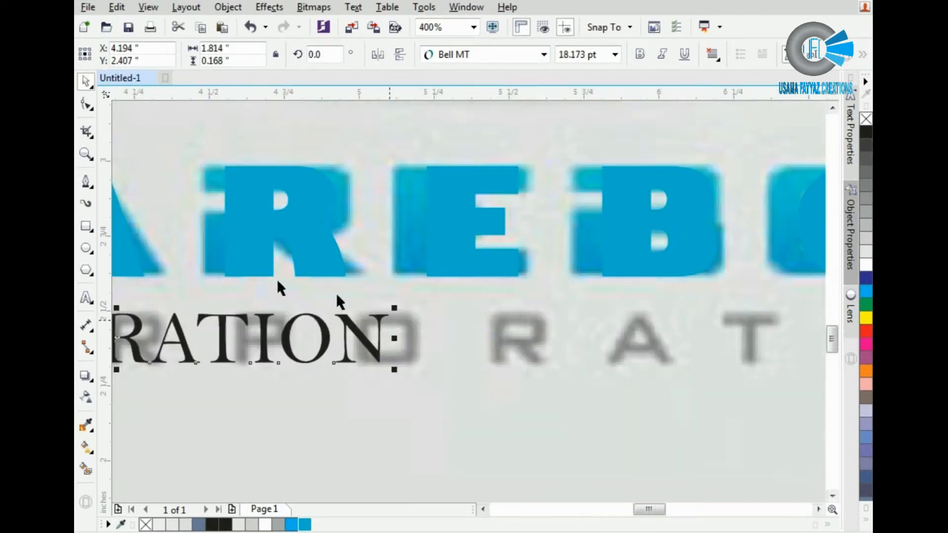
pyautogui.click(86, 104)
pyautogui.scroll(-1, 380, 360)
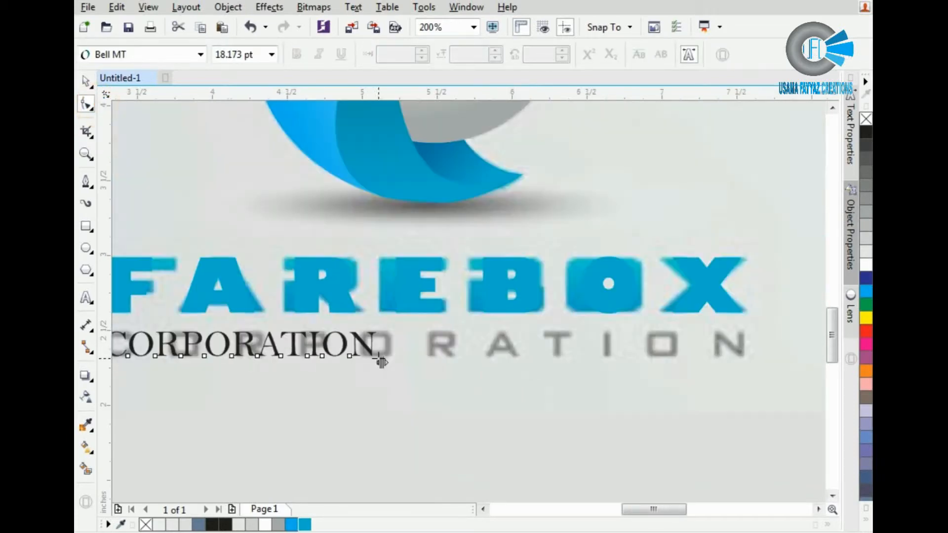
pyautogui.moveTo(380, 362); pyautogui.dragTo(743, 425)
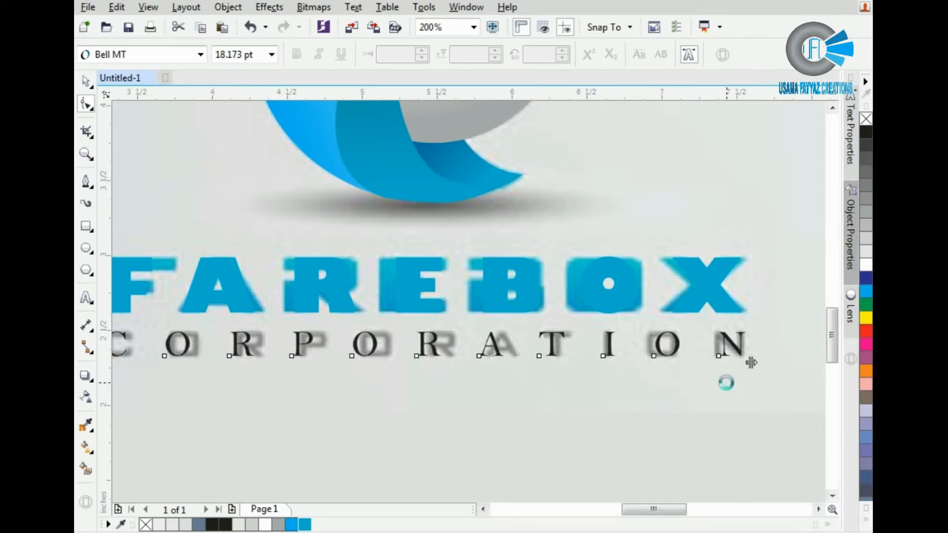
pyautogui.scroll(-1, 724, 383)
pyautogui.click(718, 338)
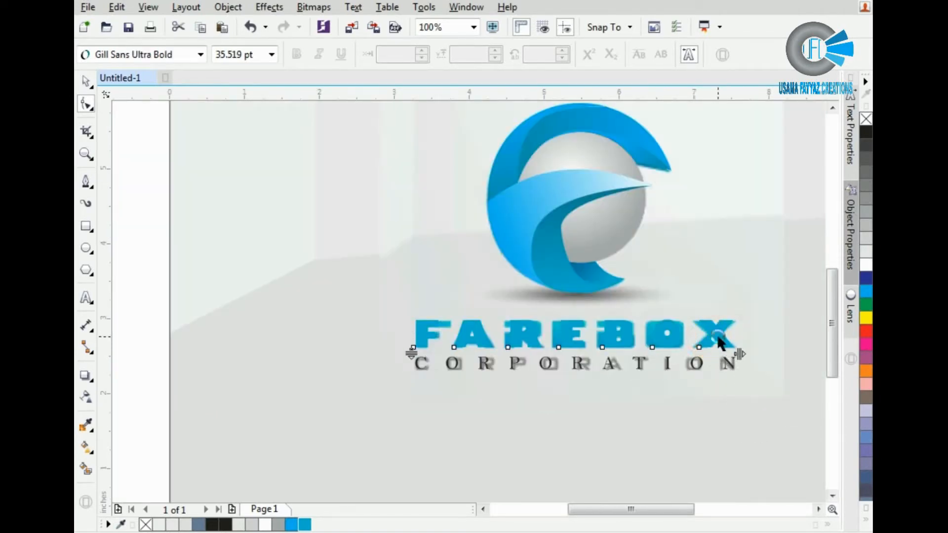
pyautogui.press('space')
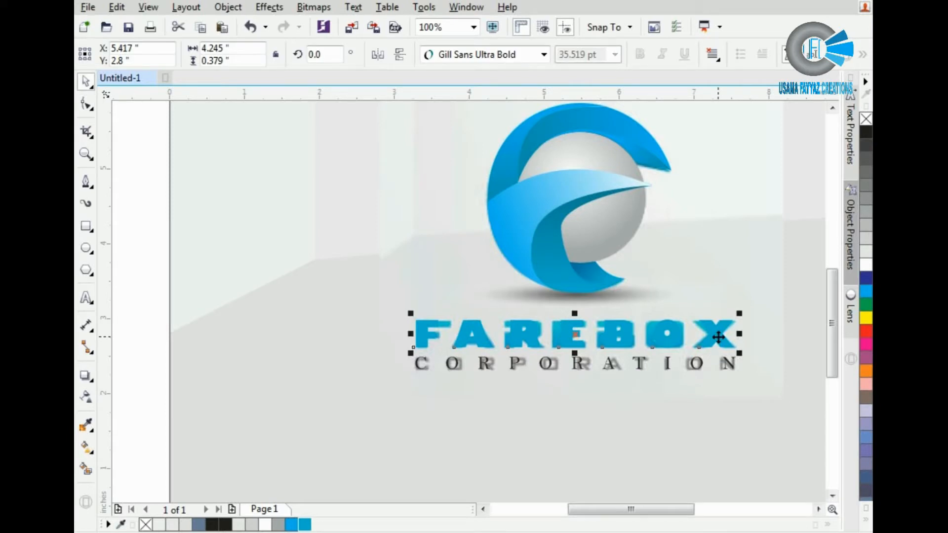
# Unlock the reference logo image and move it off the page to its left, at about X -3.917, Y 3.396 inches
pyautogui.click(375, 306)
pyautogui.moveTo(376, 308); pyautogui.dragTo(782, 433)
pyautogui.rightClick(750, 238)
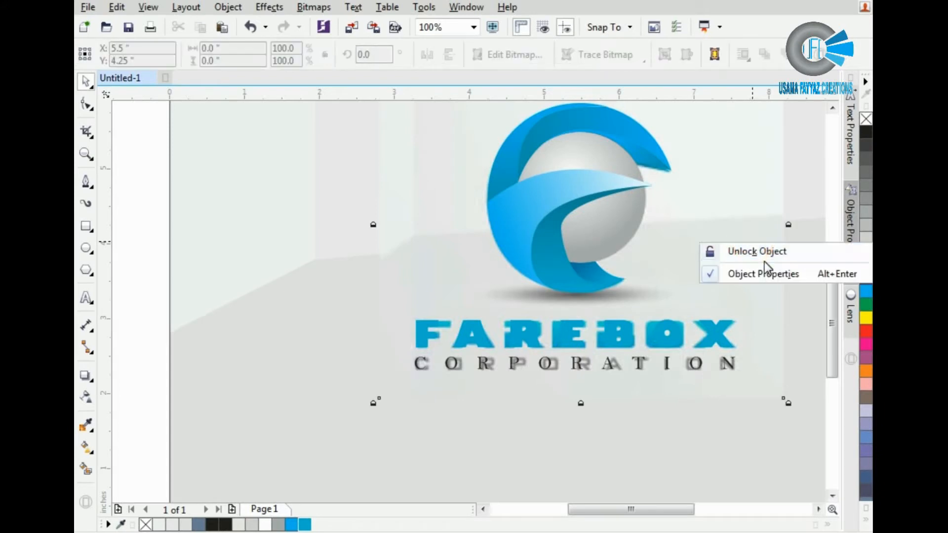
pyautogui.click(755, 251)
pyautogui.scroll(-1, 578, 282)
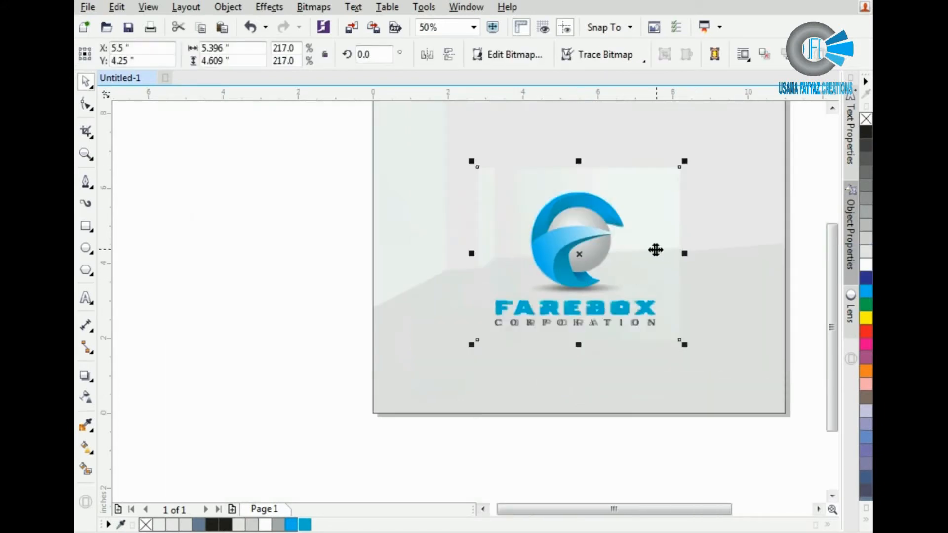
pyautogui.moveTo(656, 250); pyautogui.dragTo(302, 282)
pyautogui.scroll(-1, 292, 294)
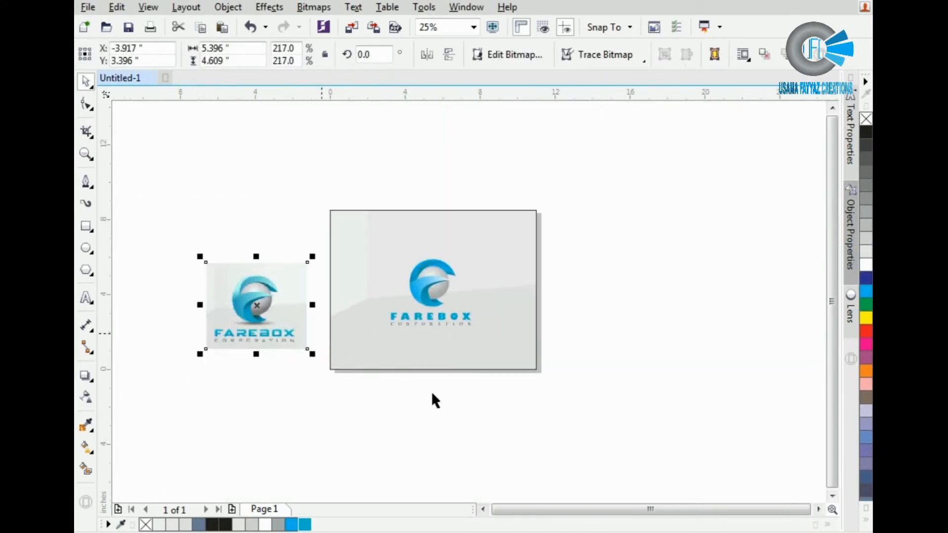
pyautogui.click(447, 423)
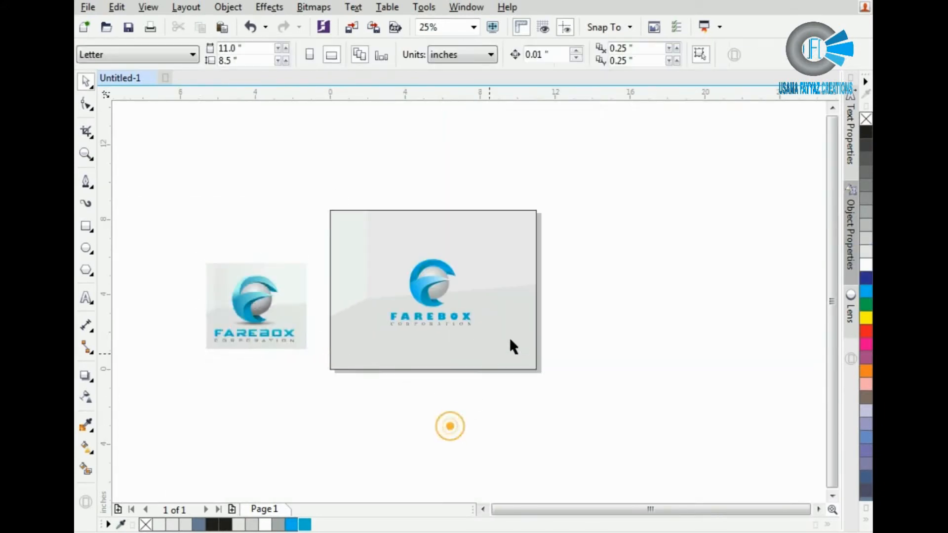
# Remove the outline from the page-sized background rectangle
pyautogui.click(530, 232)
pyautogui.rightClick(532, 234)
pyautogui.click(556, 246)
pyautogui.click(579, 207)
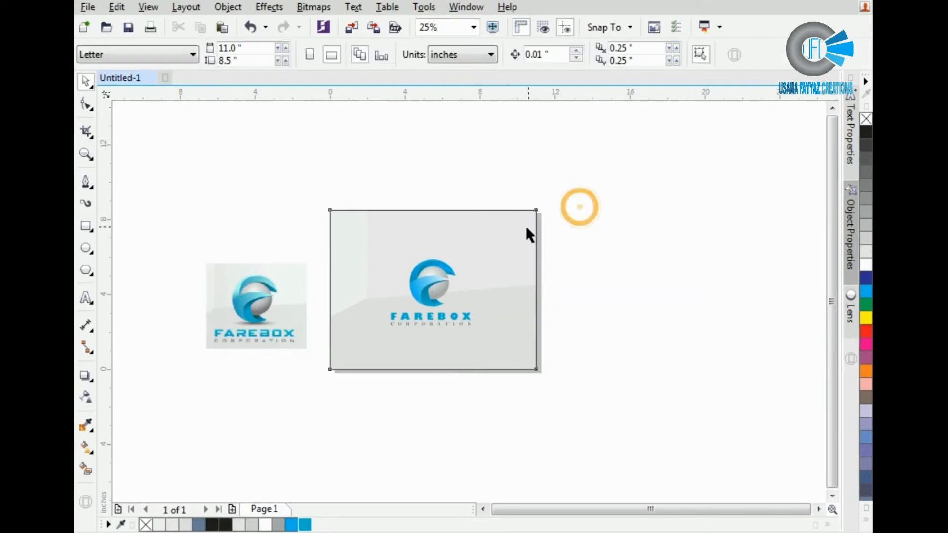
pyautogui.click(526, 226)
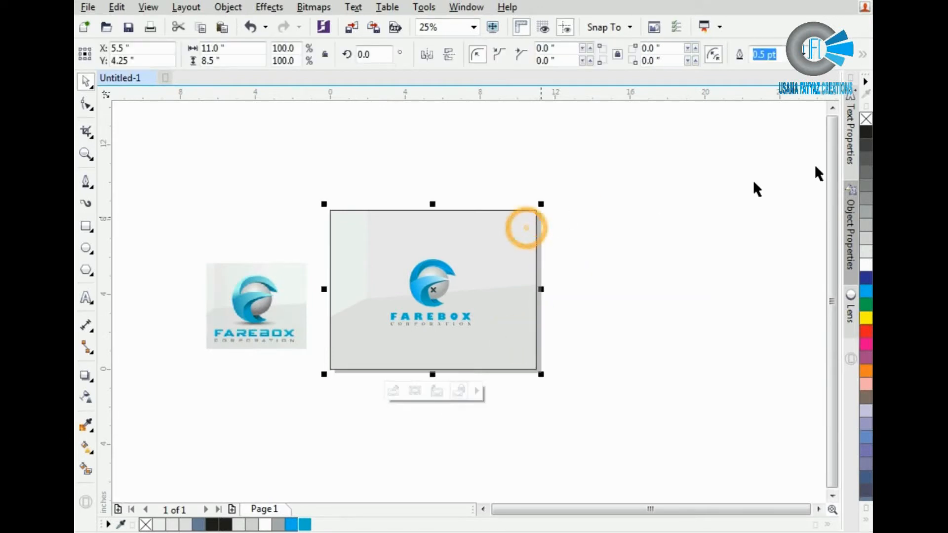
pyautogui.click(732, 197)
# Add the artistic text "LOGO IS READY" above the upper-left corner of the page
pyautogui.scroll(1, 409, 267)
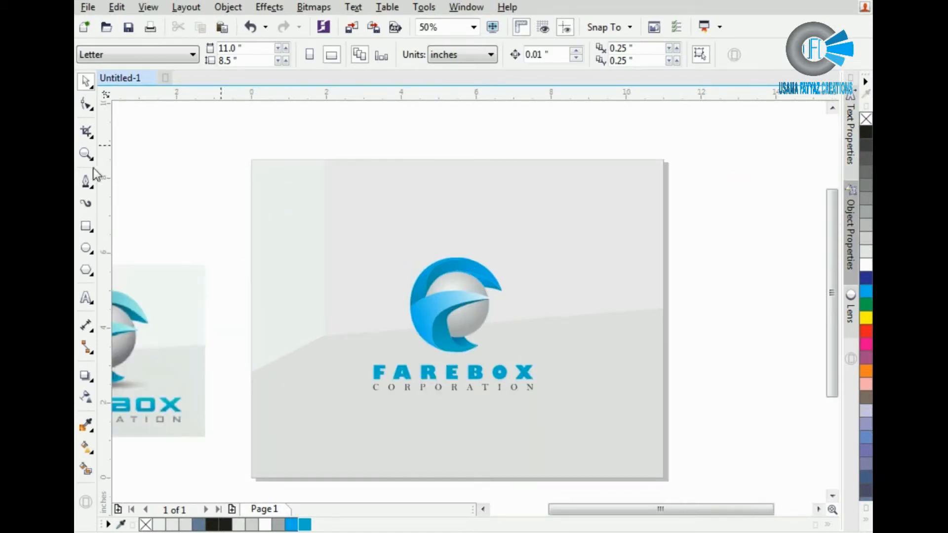
pyautogui.click(88, 296)
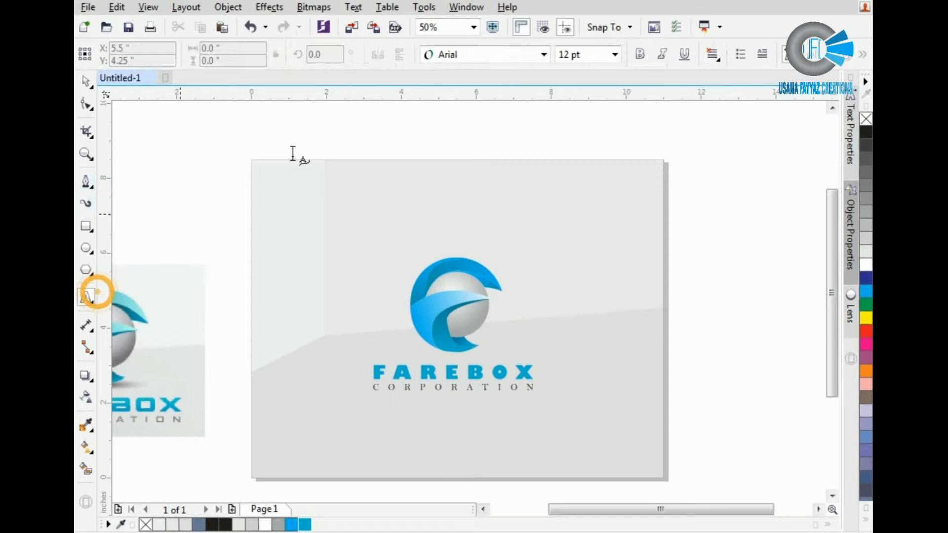
pyautogui.click(264, 121)
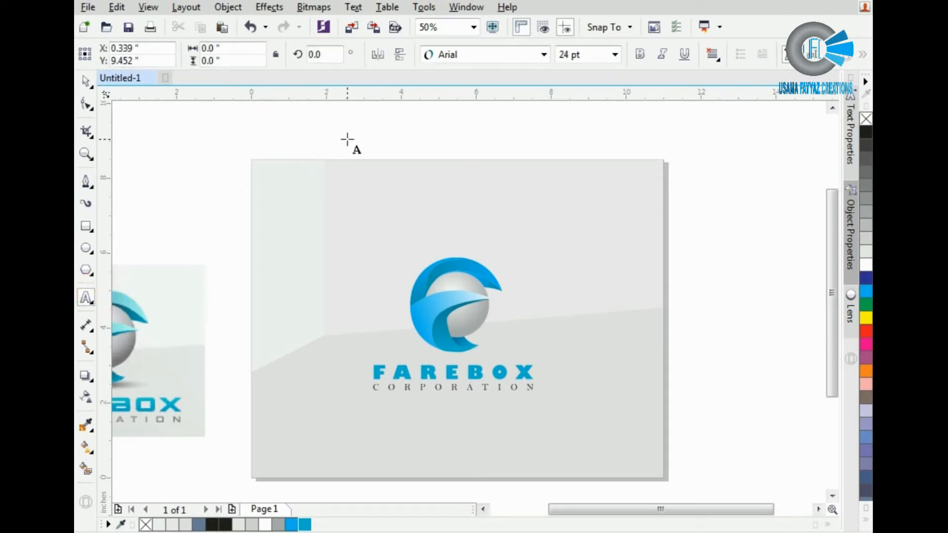
pyautogui.write('LOGO IS READY')
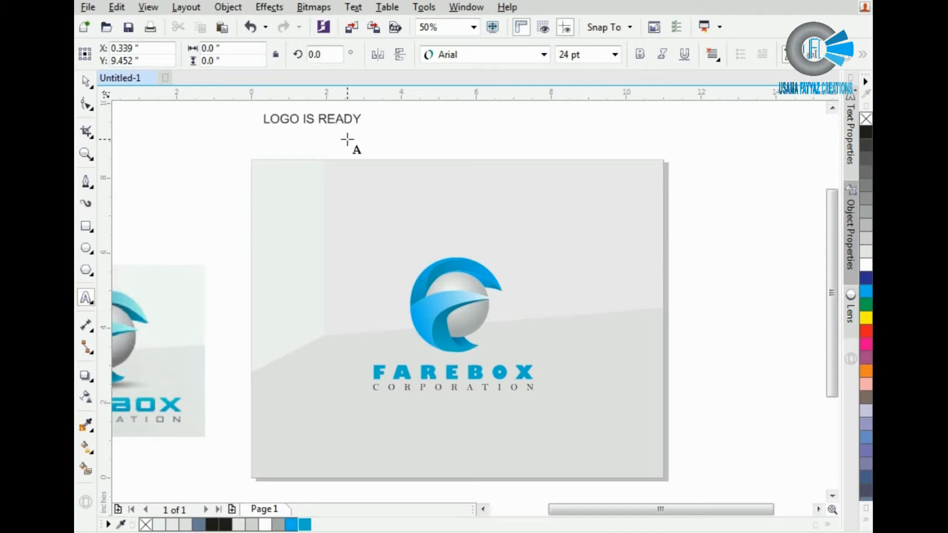
pyautogui.click(85, 81)
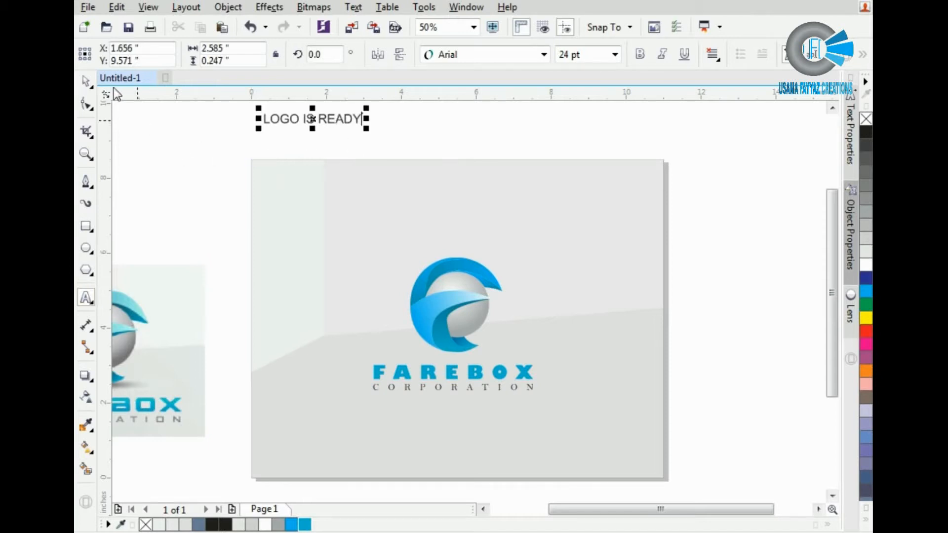
pyautogui.click(132, 136)
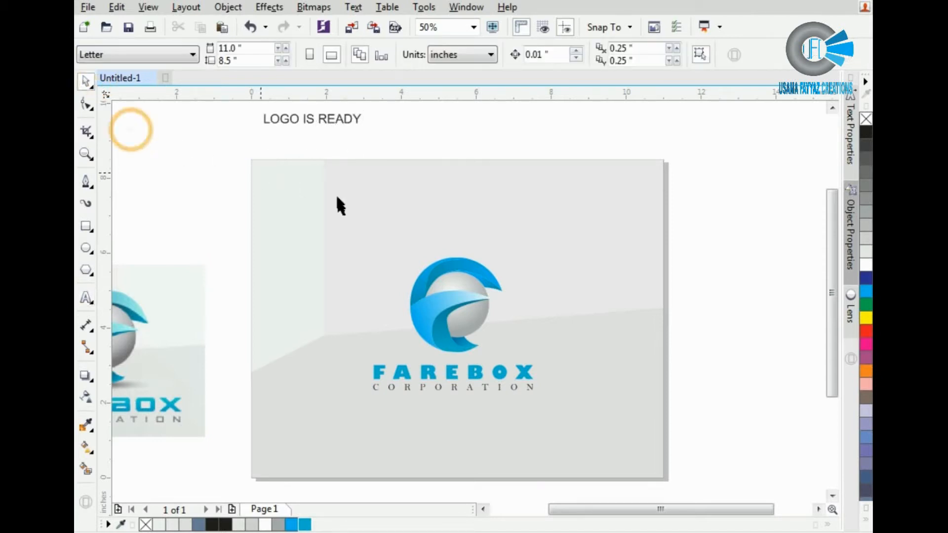
pyautogui.click(203, 167)
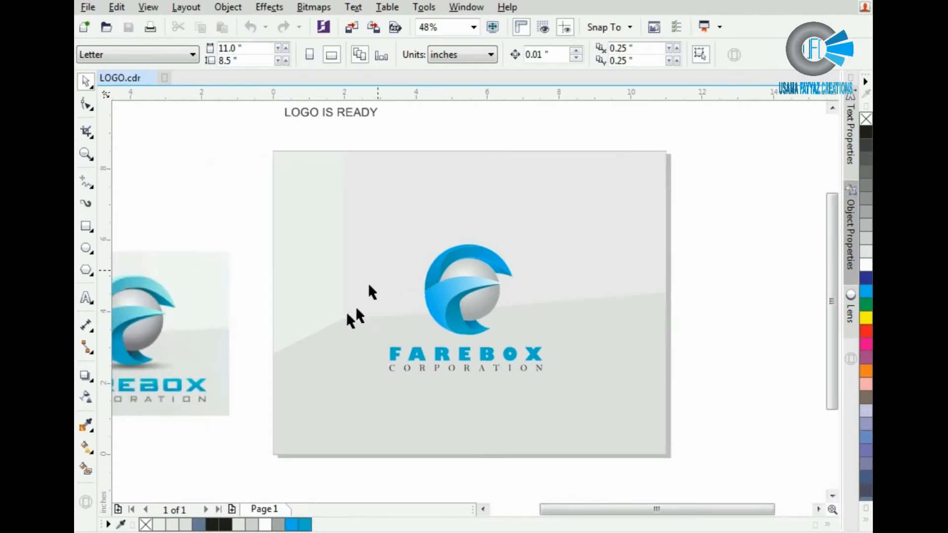
# Extend the note above the page with "to sownload it in vector file" and a second line reading "lin is in description."
pyautogui.doubleClick(365, 114)
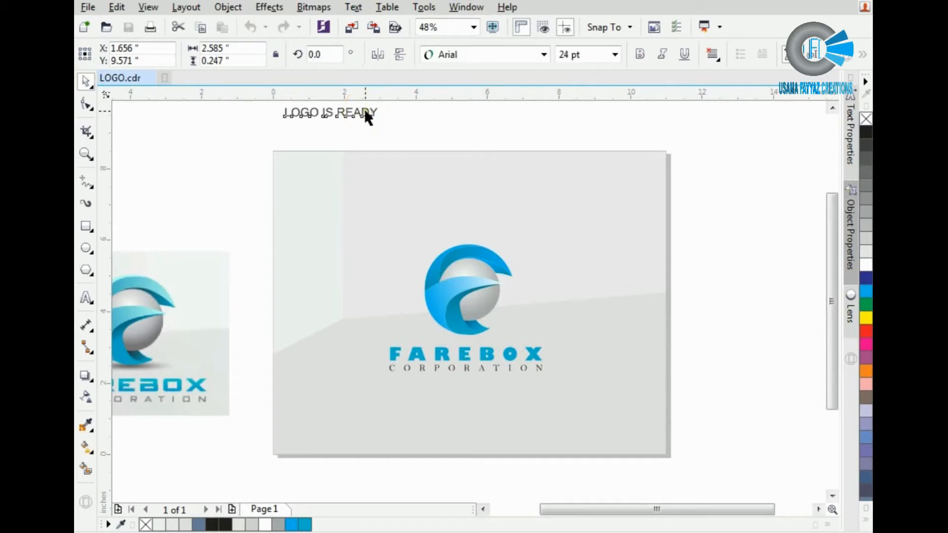
pyautogui.click(365, 113)
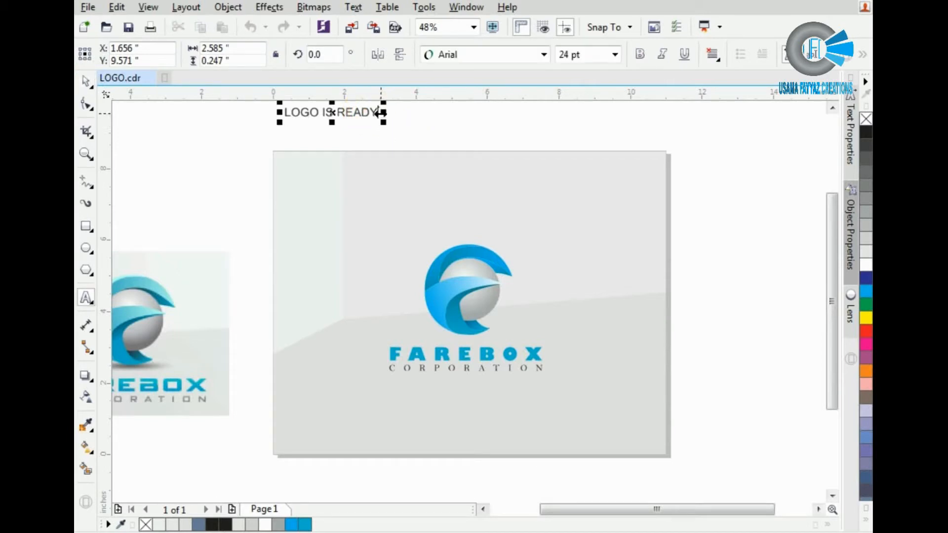
pyautogui.click(380, 113)
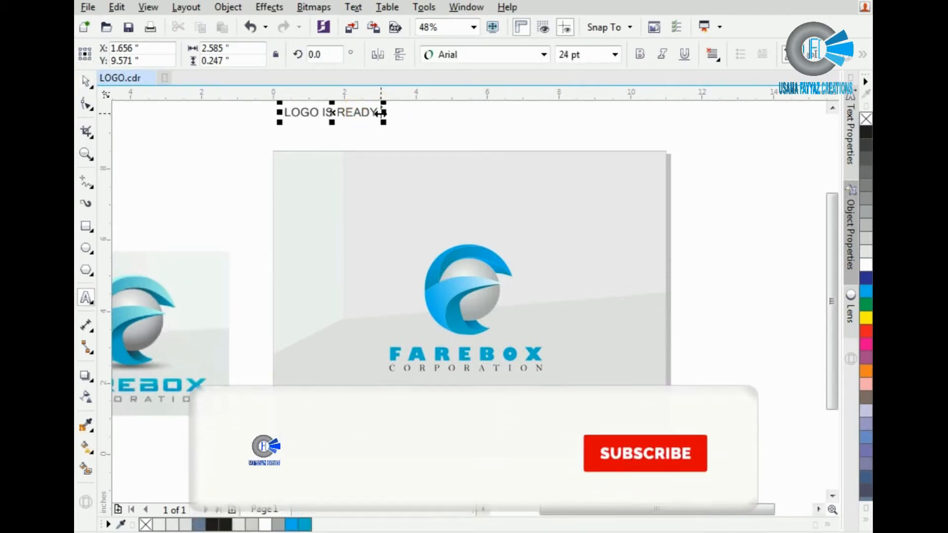
pyautogui.write('to sownl')
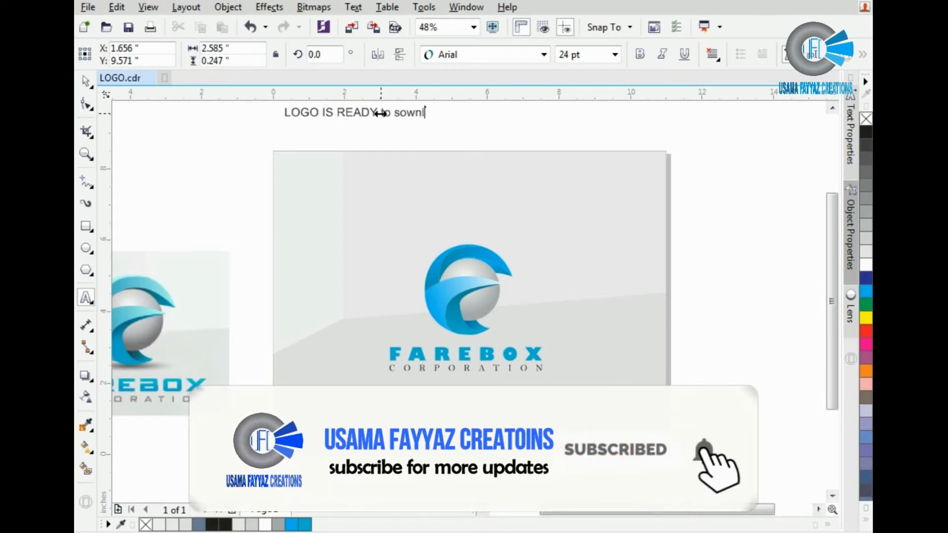
pyautogui.write('oad it in vector file')
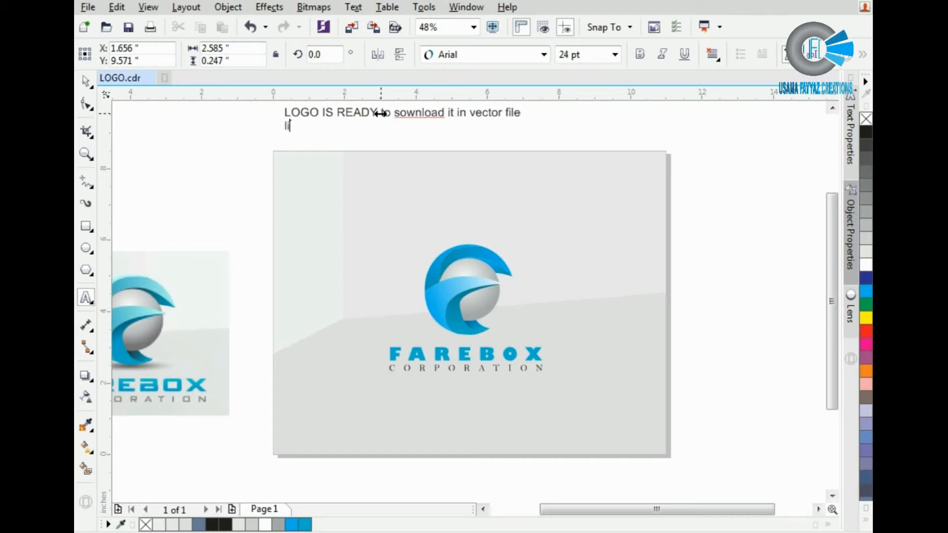
pyautogui.write('in is in descript')
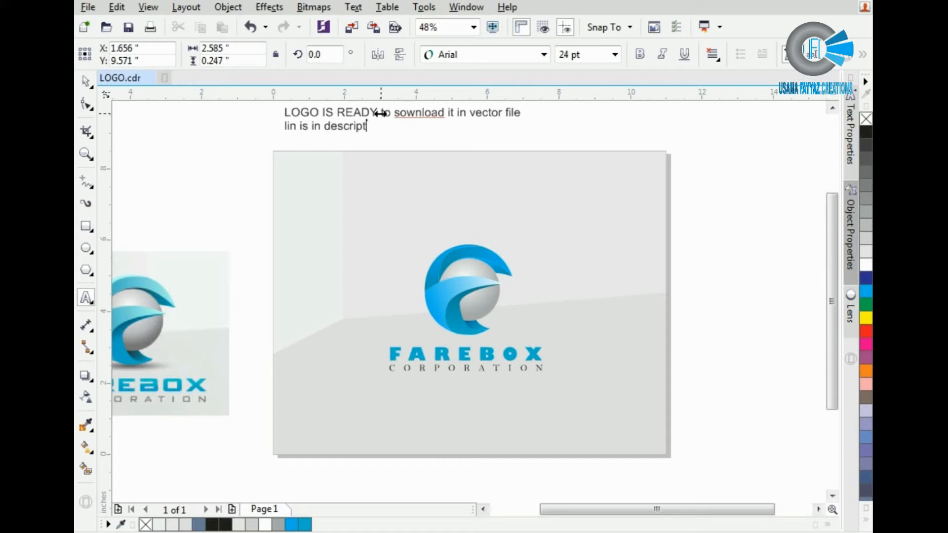
pyautogui.write('ion. pl')
# Complete the note with the lines "please Lie Share Comment", "& Subscribe to my channel." and "thanks."
pyautogui.write('ease Lie Share Com')
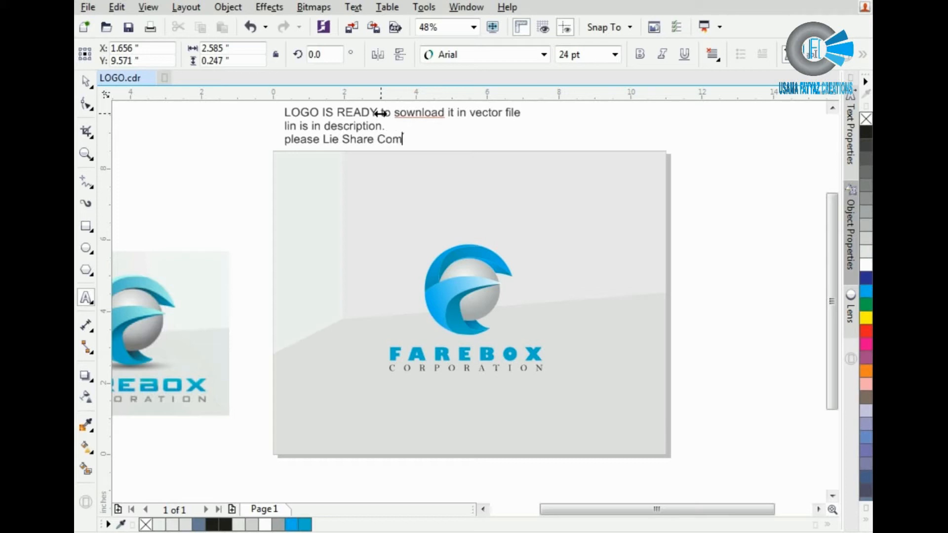
pyautogui.write('ent')
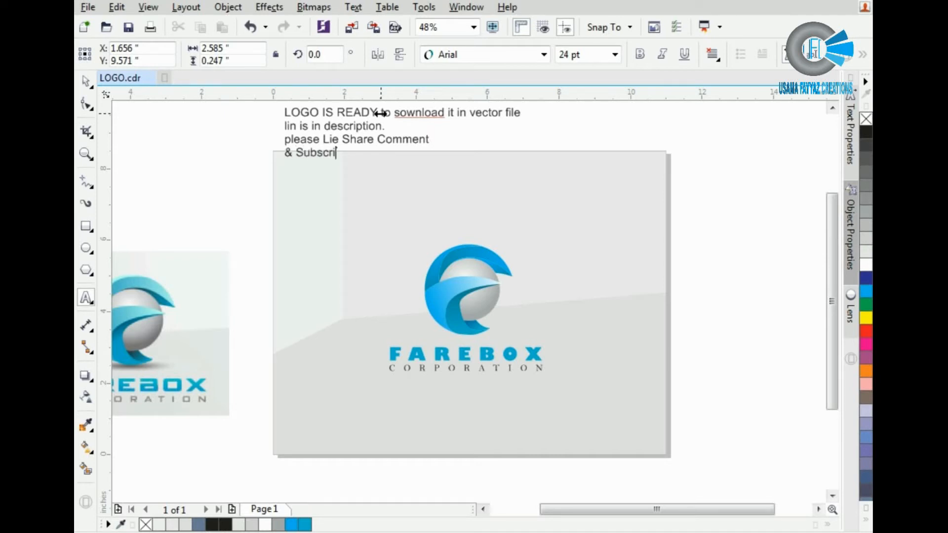
pyautogui.write('be to my channel. ')
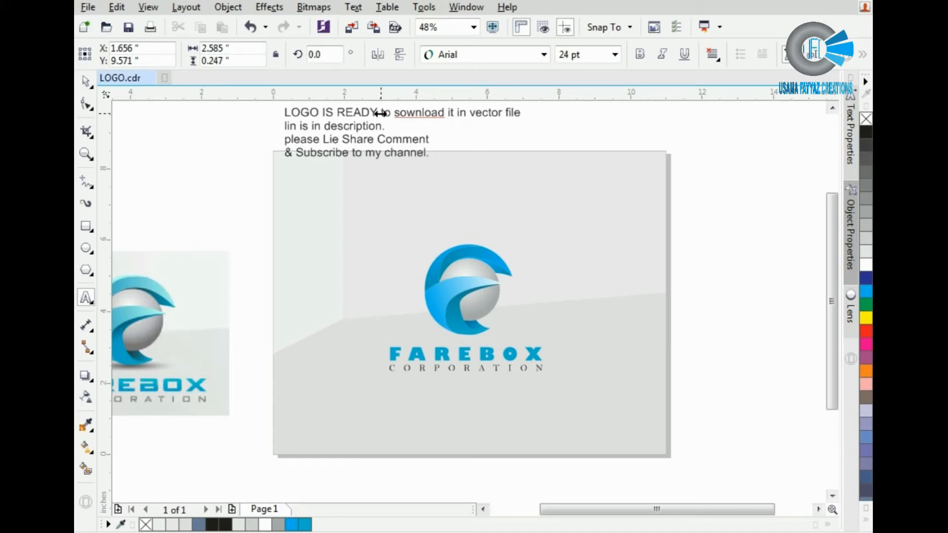
pyautogui.write('than')
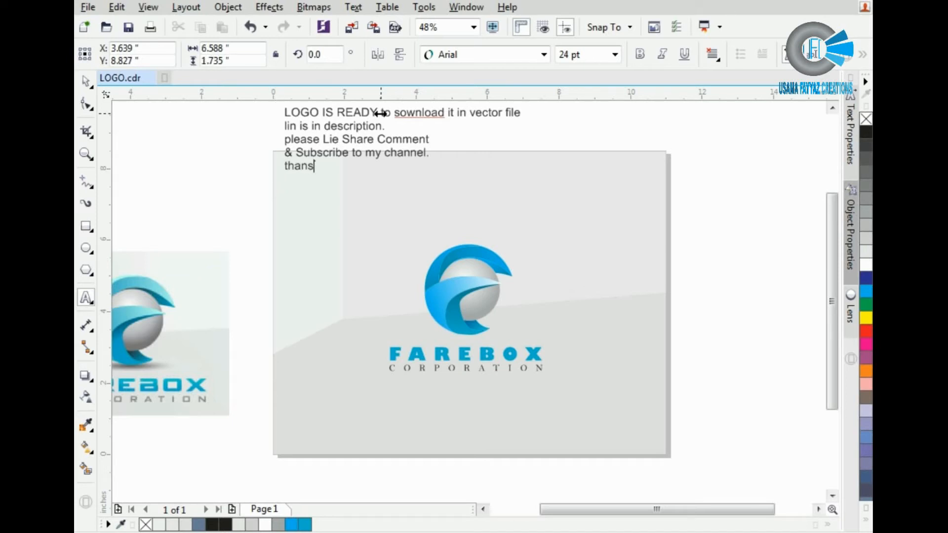
pyautogui.write('ks.')
pyautogui.scroll(-2, 250, 245)
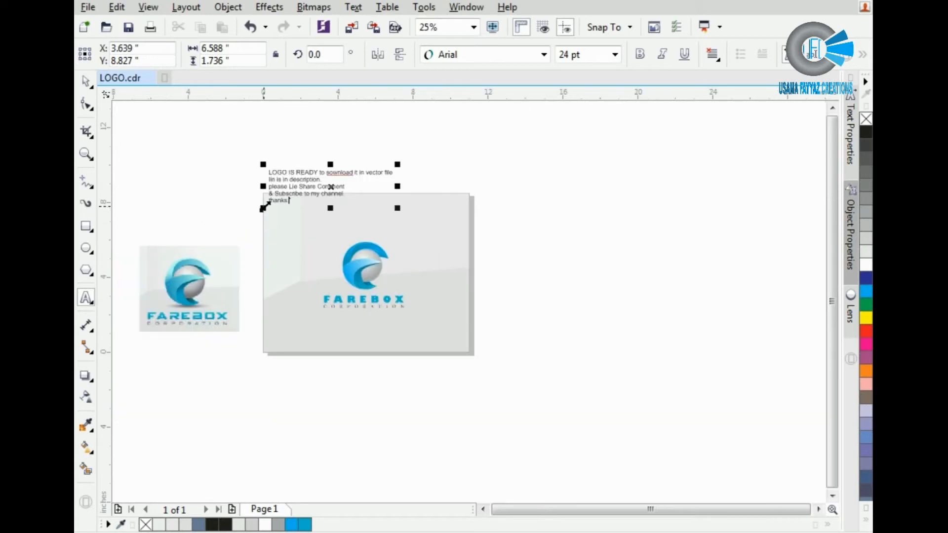
pyautogui.scroll(2, 250, 237)
pyautogui.click(86, 80)
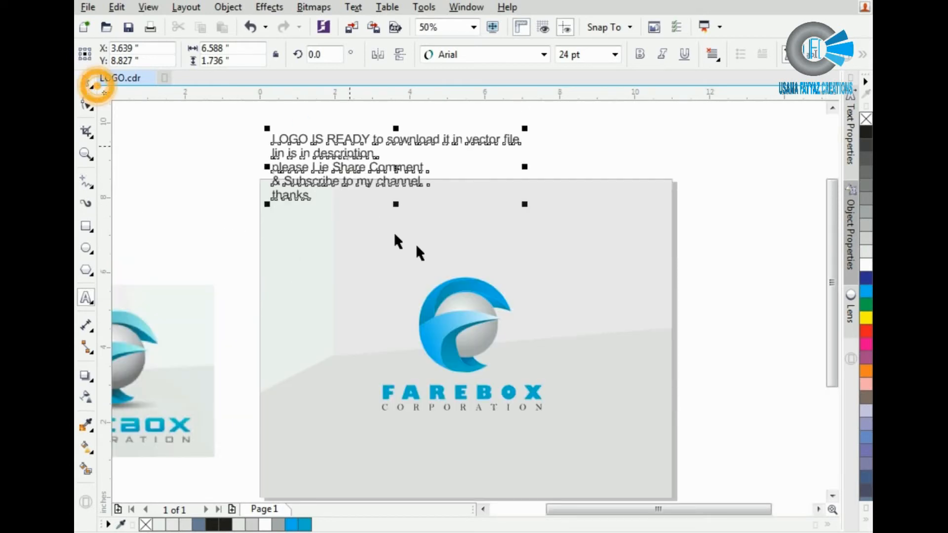
# Select the emblem with both wordmark lines and scale them proportionally to about 188%, 8.04 inches wide
pyautogui.scroll(-2, 416, 244)
pyautogui.click(277, 303)
pyautogui.scroll(2, 294, 306)
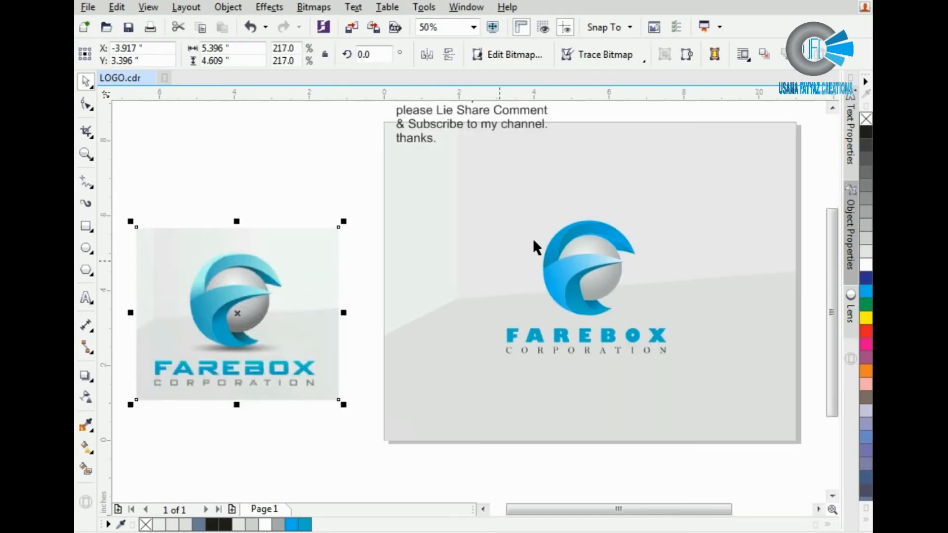
pyautogui.click(512, 210)
pyautogui.moveTo(324, 165); pyautogui.dragTo(700, 392)
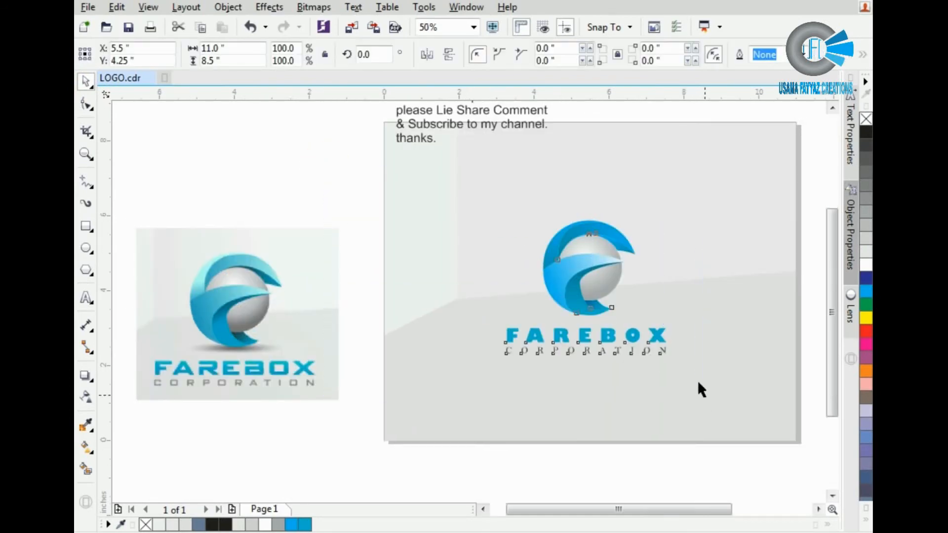
pyautogui.moveTo(672, 358); pyautogui.dragTo(738, 419)
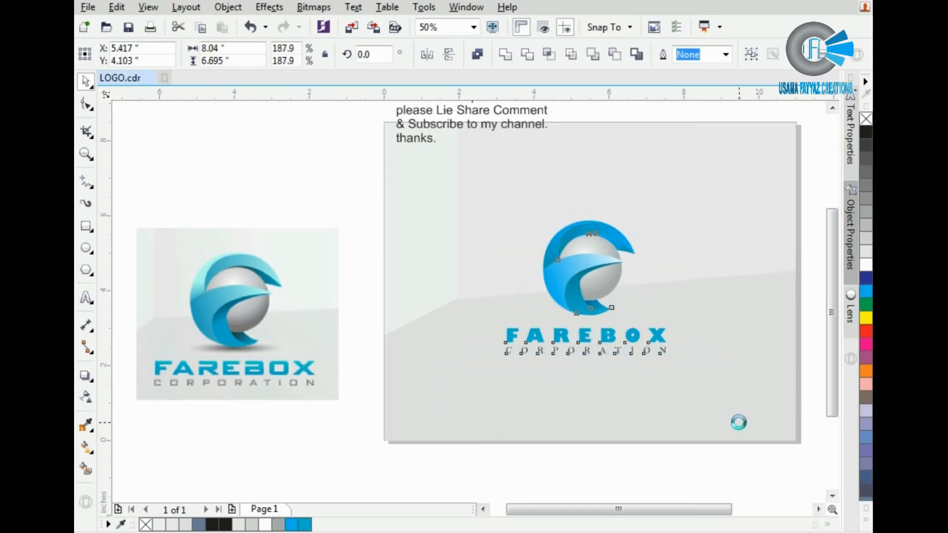
# Group the enlarged logo and centre it on the page
pyautogui.hotkey('ctrl', 'g')
pyautogui.press('p')
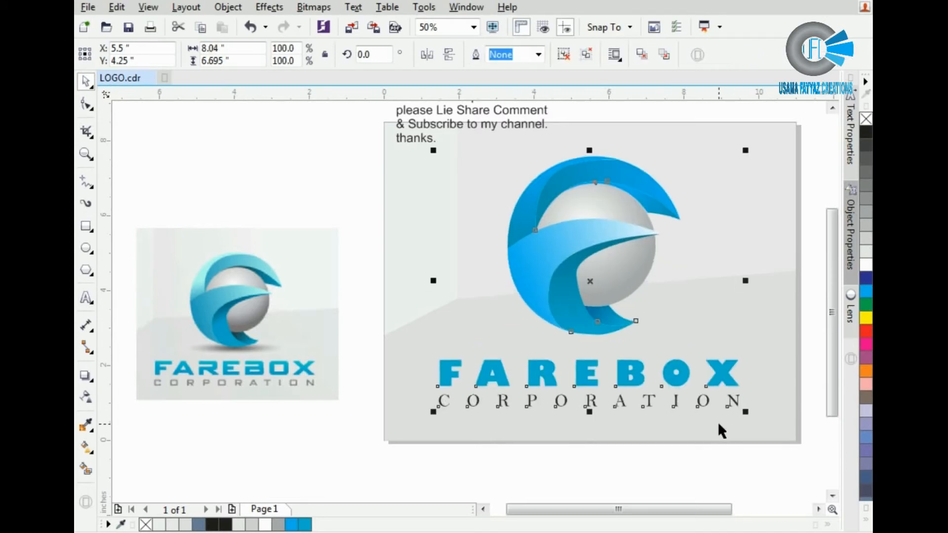
pyautogui.click(595, 475)
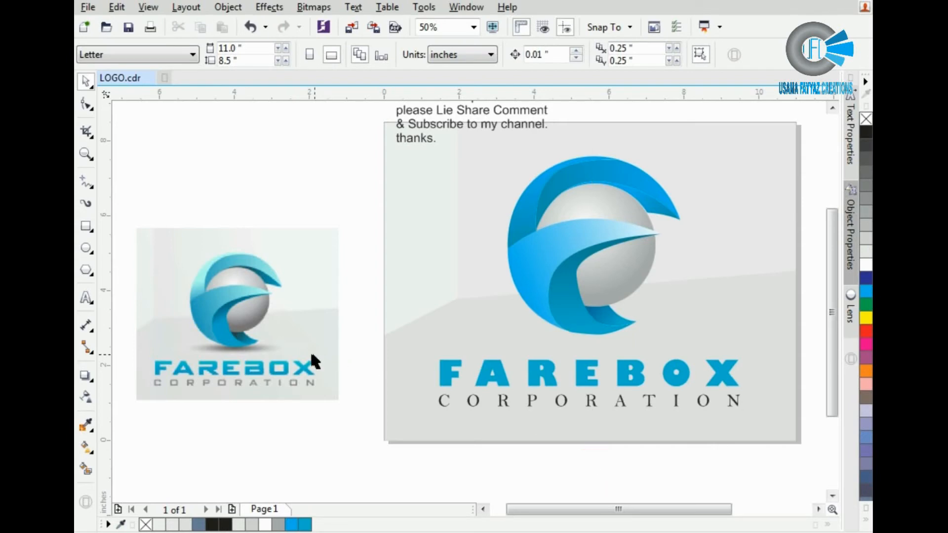
# Move the five-line note clear above the page to about X 6.722, Y 10.254 inches and frame it with the Zoom tool
pyautogui.scroll(-1, 316, 354)
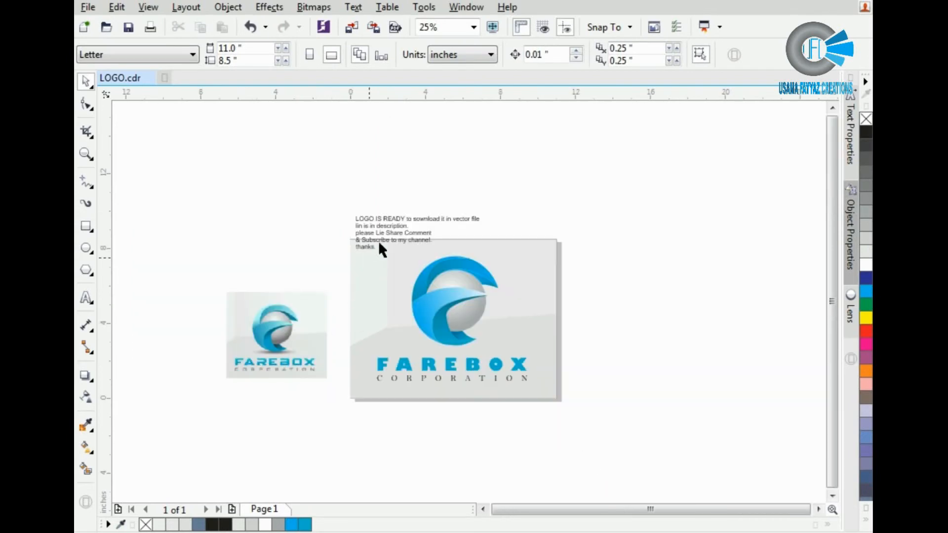
pyautogui.click(383, 234)
pyautogui.moveTo(384, 234); pyautogui.dragTo(455, 209)
pyautogui.scroll(1, 455, 209)
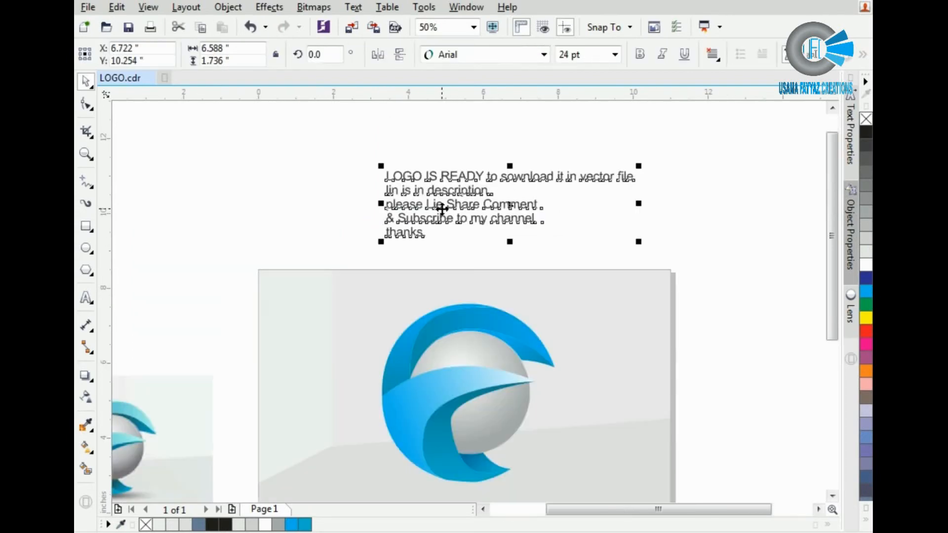
pyautogui.click(86, 154)
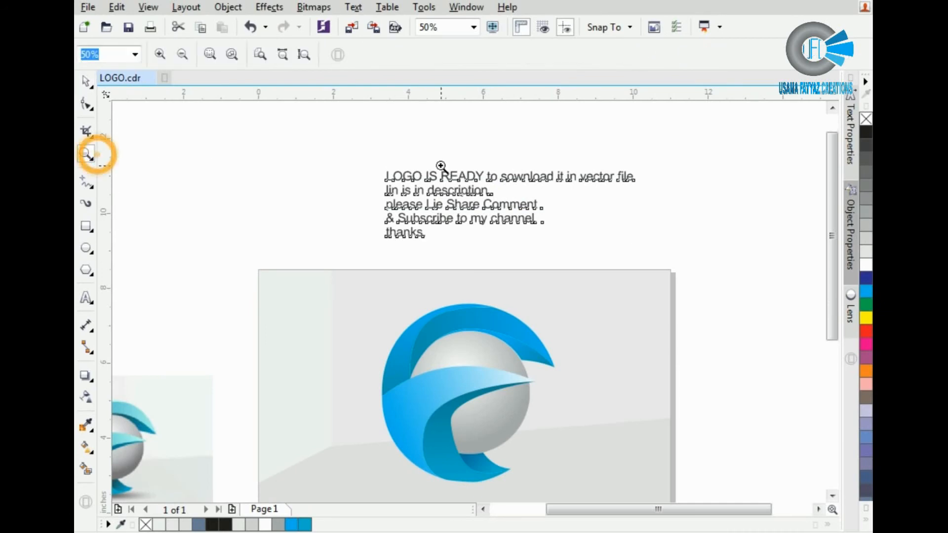
pyautogui.moveTo(372, 164); pyautogui.dragTo(642, 254)
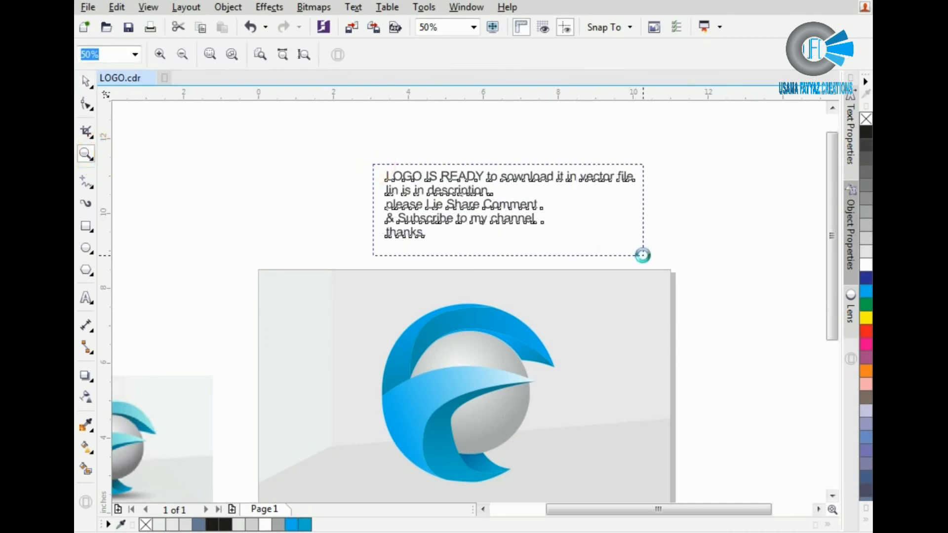